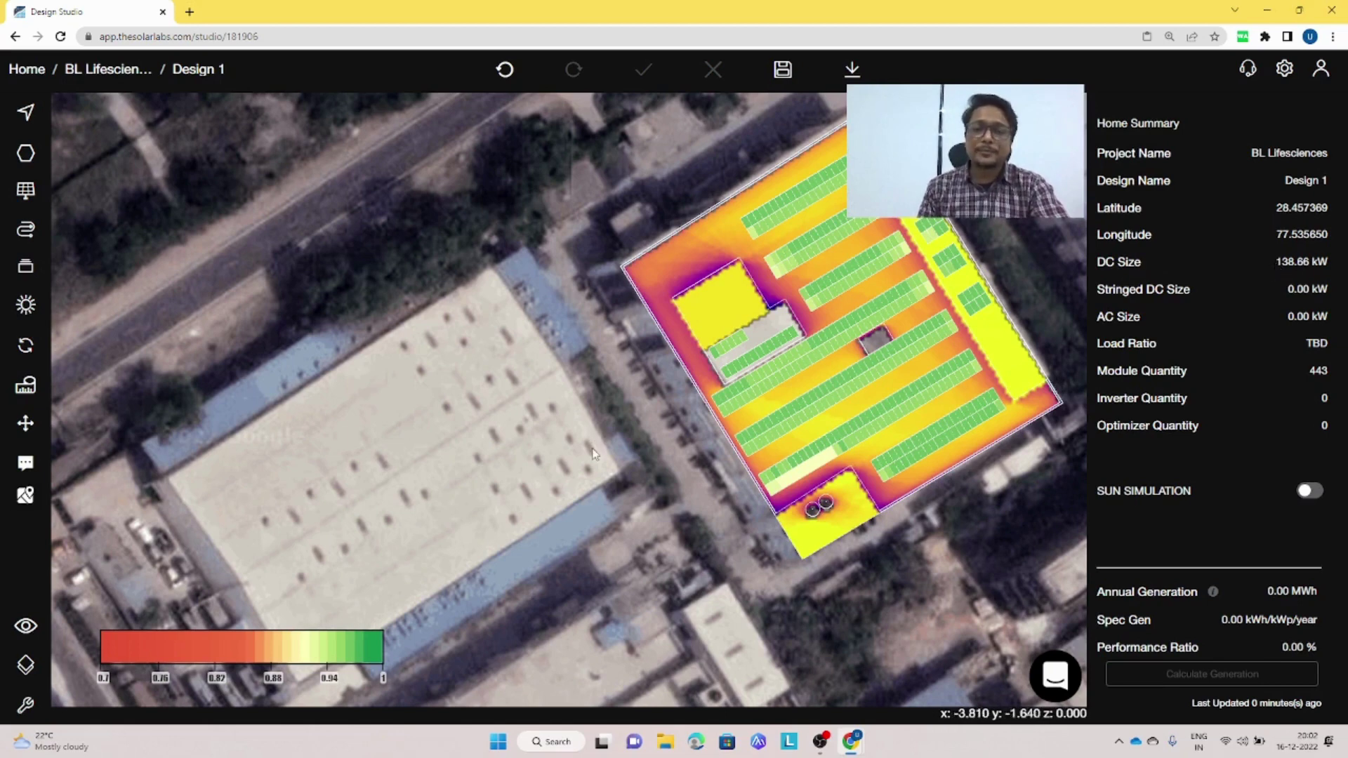
# Frame the empty warehouse beside the 443-module, 138.66 kW roof and save Design 1.
pyautogui.moveTo(593, 450); pyautogui.dragTo(650, 414)
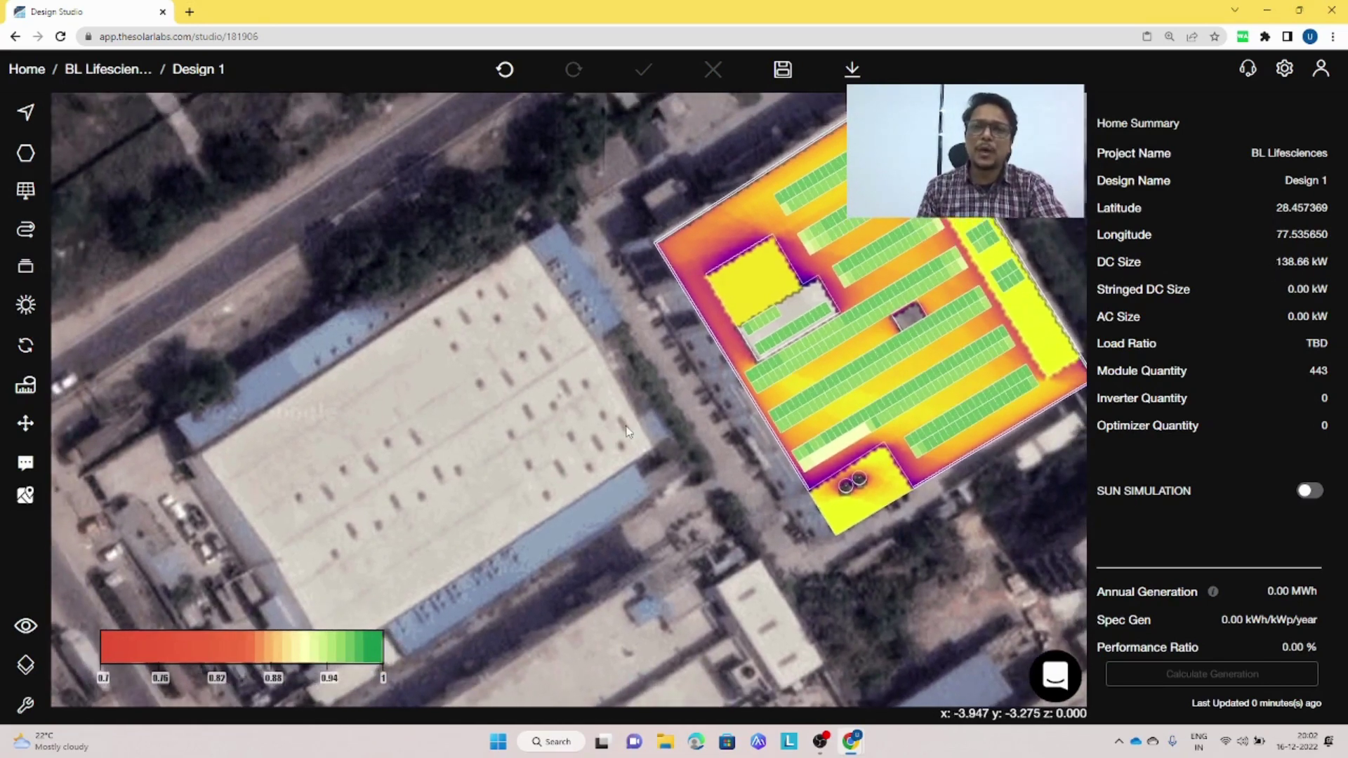
pyautogui.scroll(-3, 421, 425)
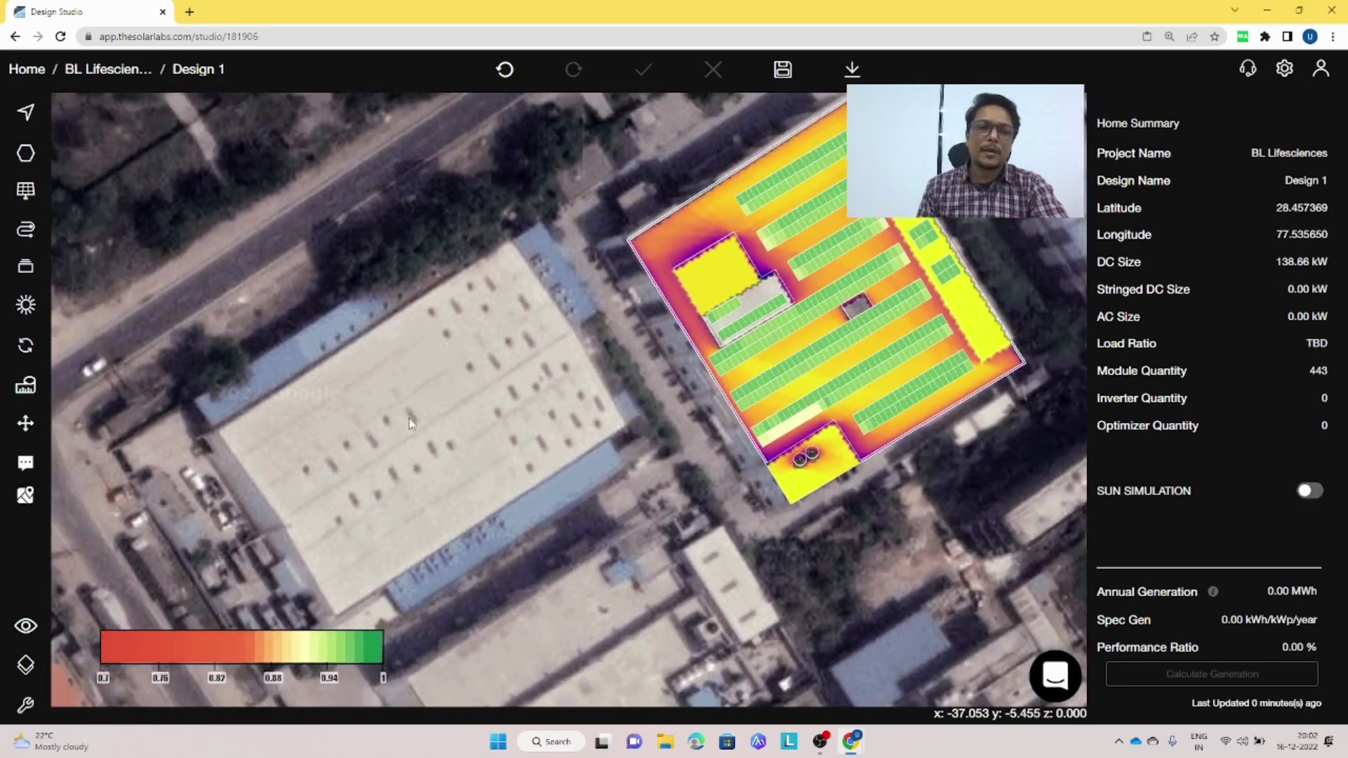
pyautogui.scroll(3, 283, 461)
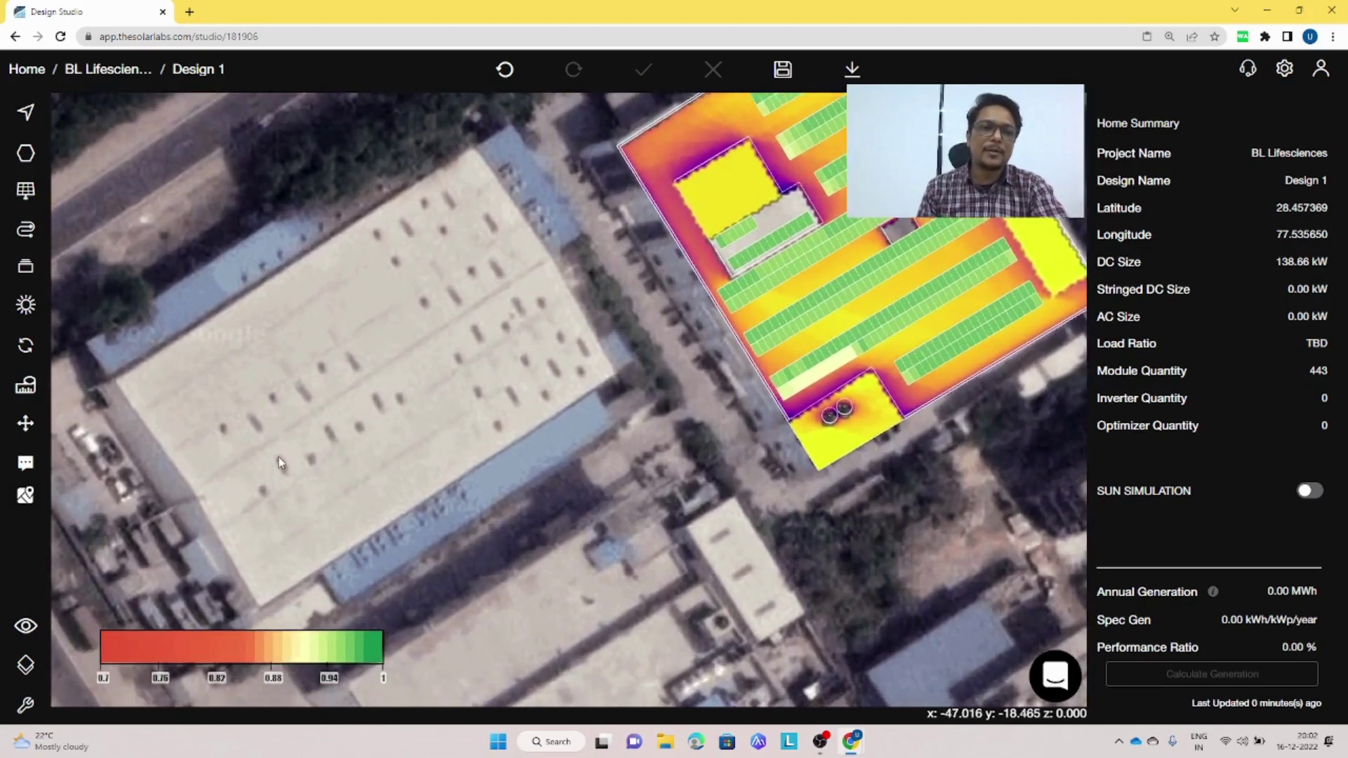
pyautogui.scroll(-1, 283, 461)
pyautogui.scroll(-1, 376, 444)
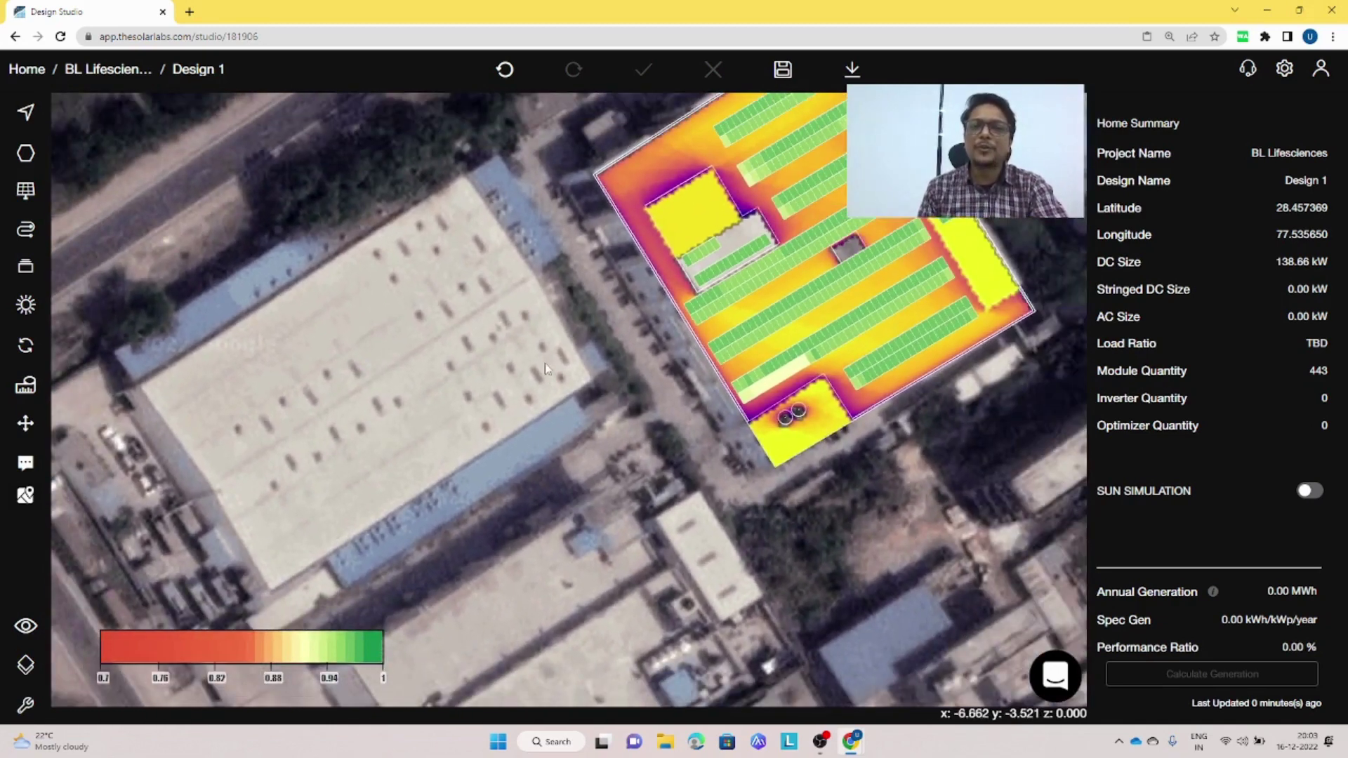
pyautogui.scroll(-1, 550, 373)
pyautogui.moveTo(574, 416); pyautogui.dragTo(580, 424)
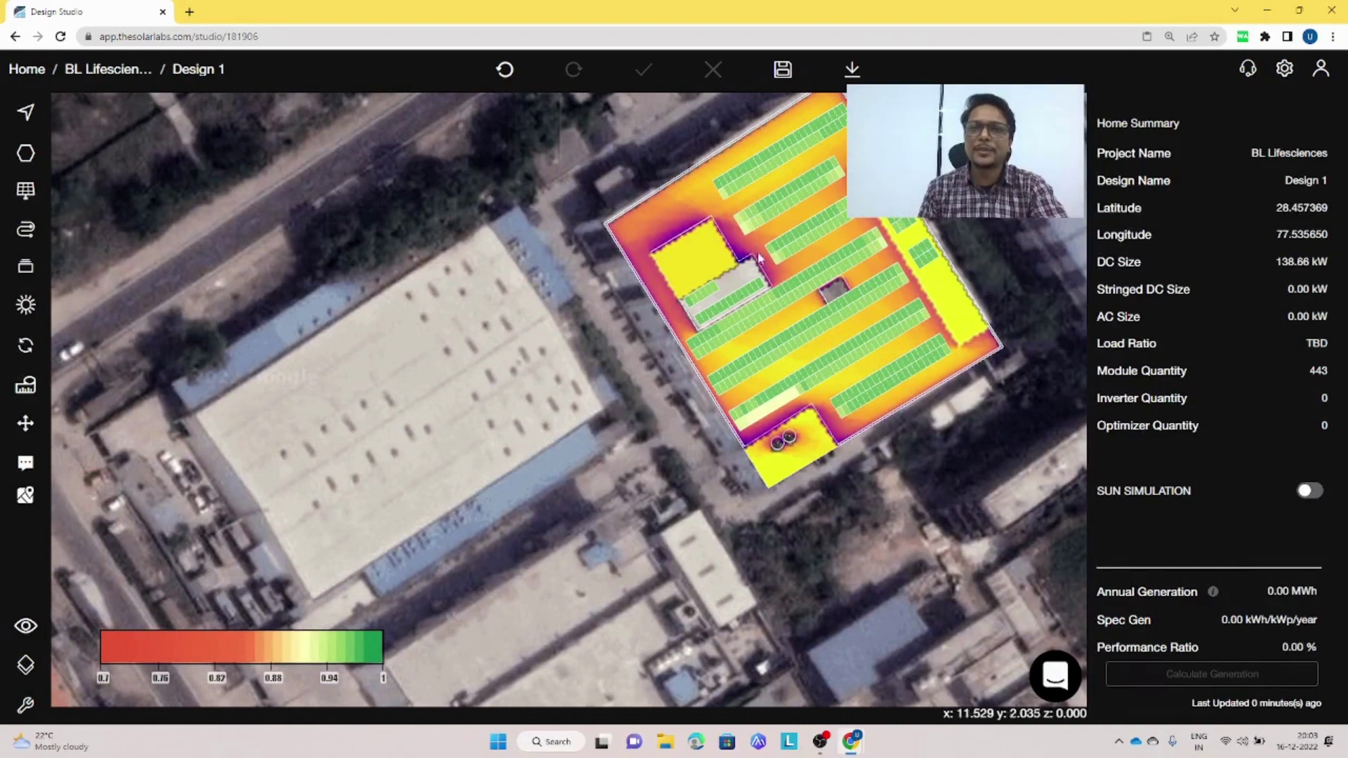
pyautogui.click(782, 78)
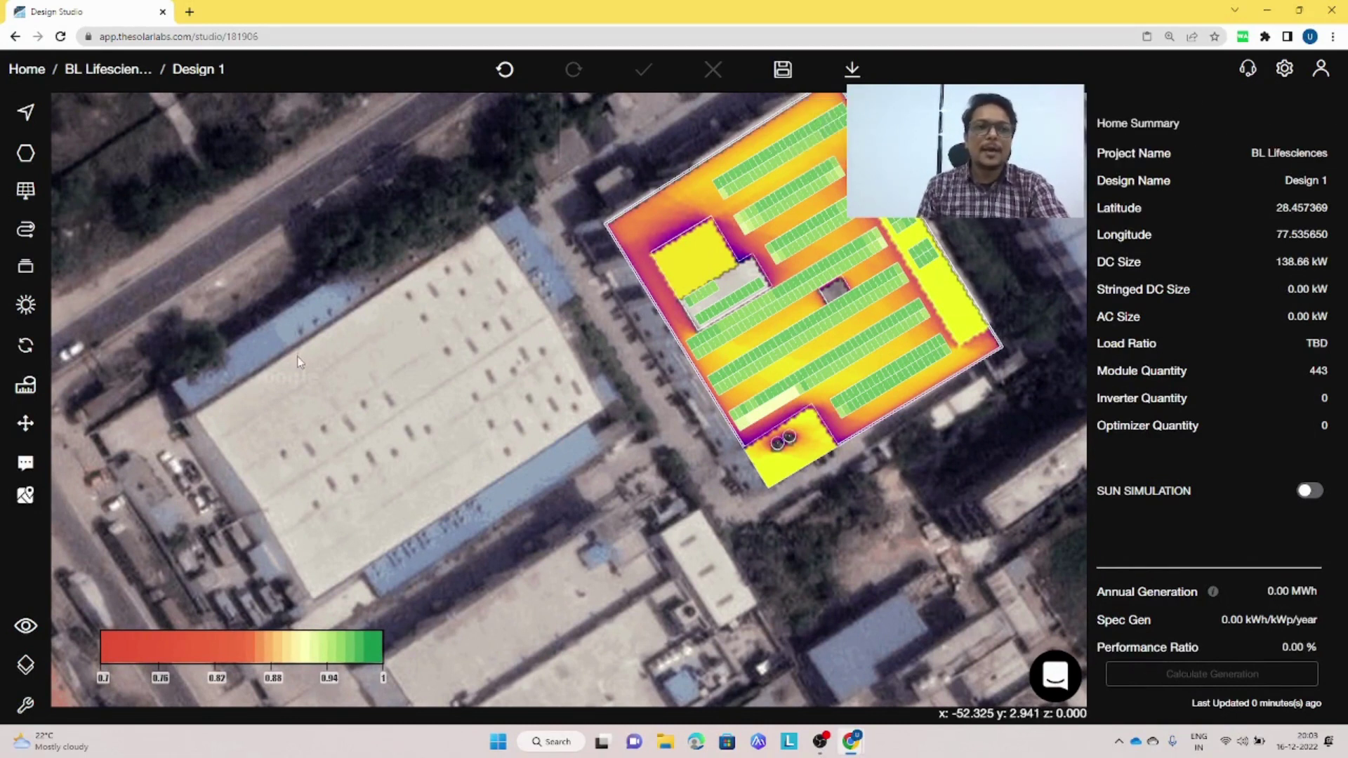
# Trace a pitched roof over the warehouse's west, north, east and south corners.
pyautogui.click(25, 153)
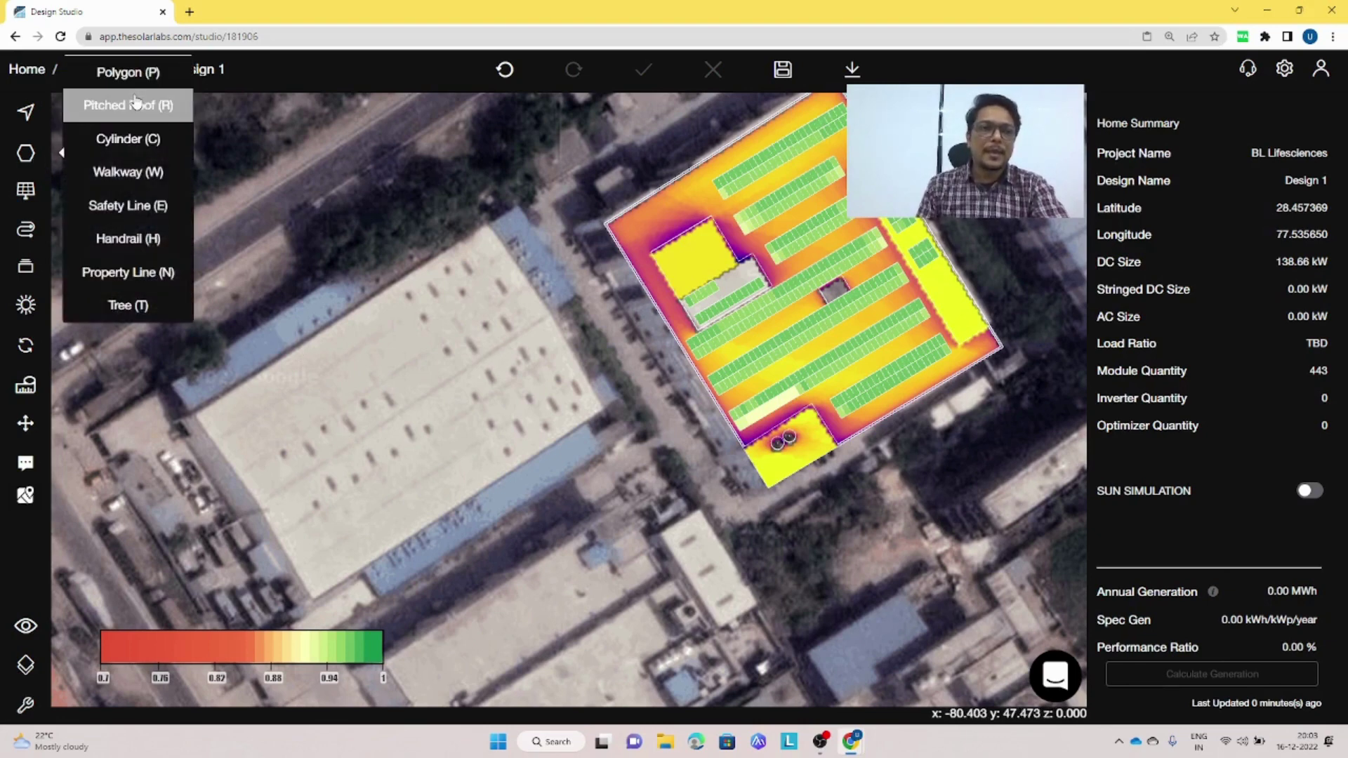
pyautogui.click(136, 104)
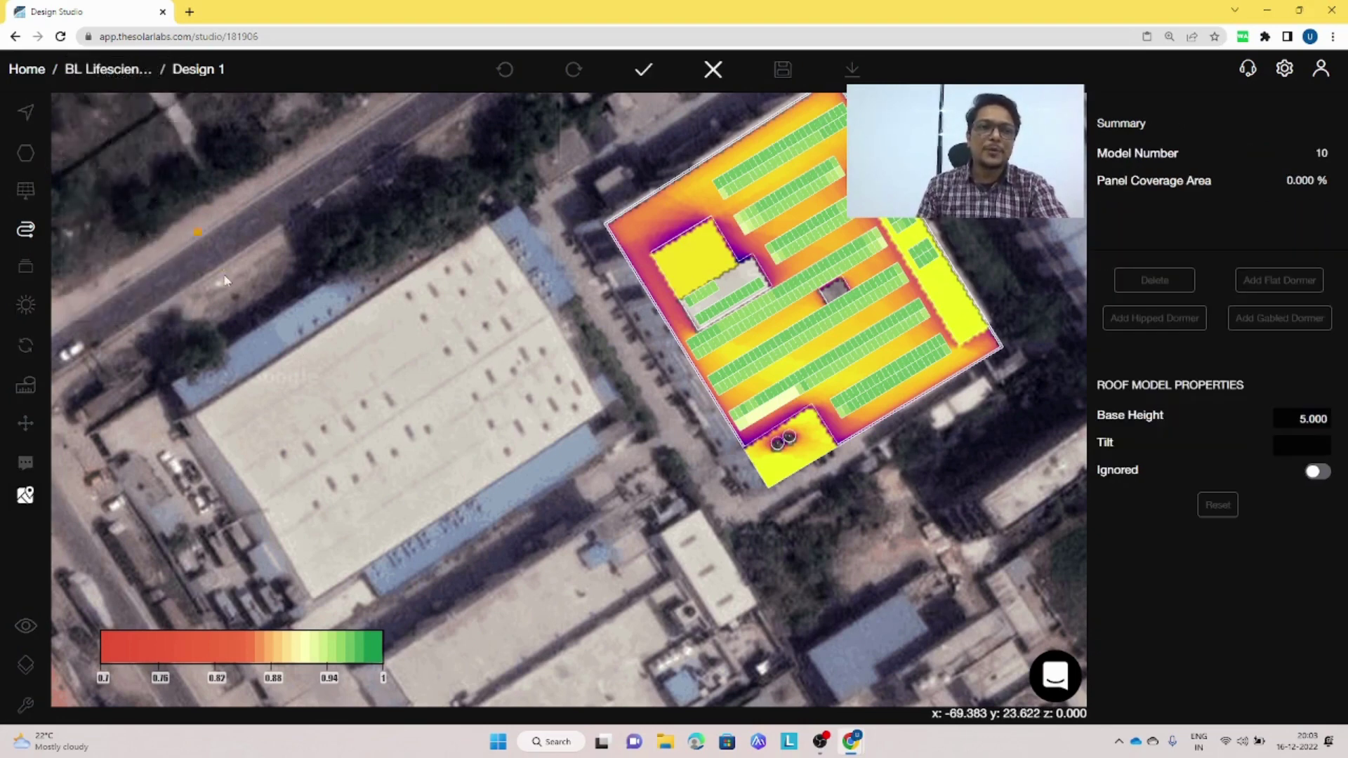
pyautogui.click(196, 413)
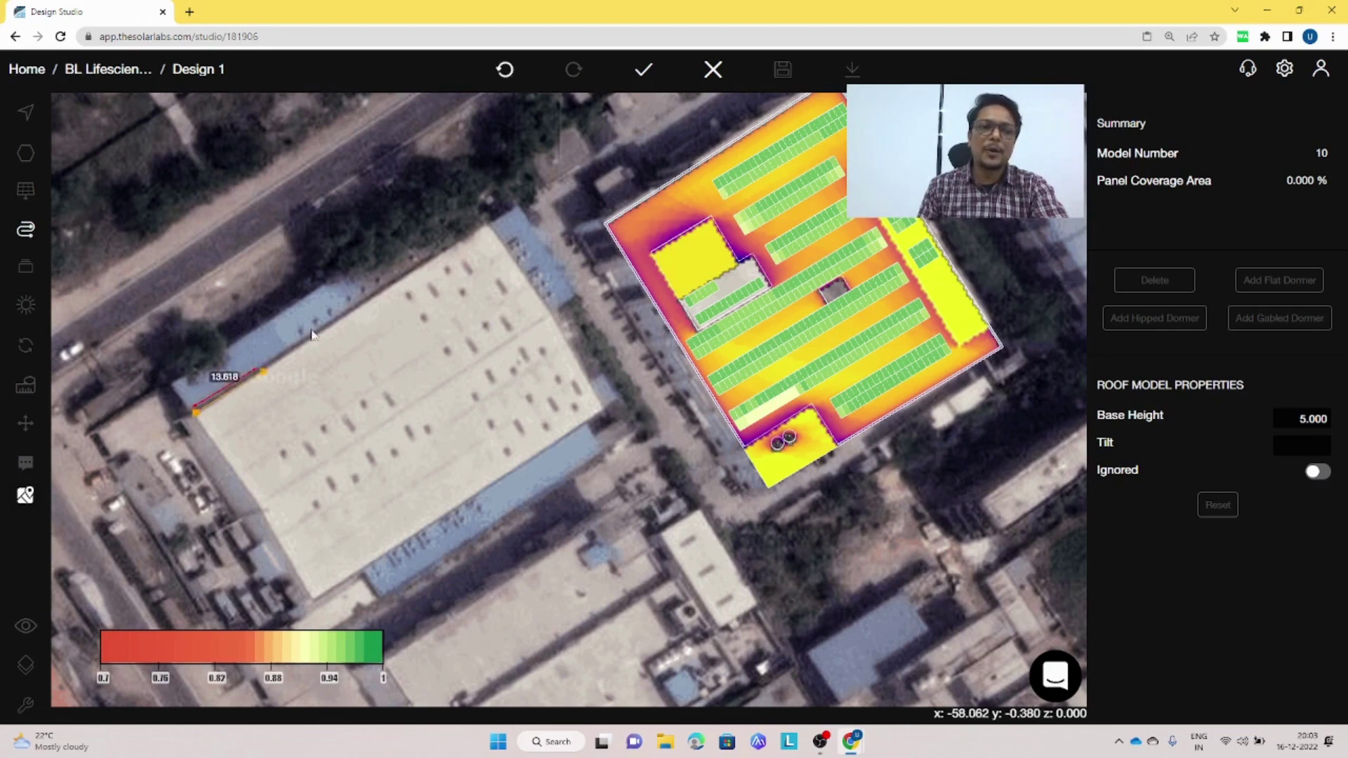
pyautogui.click(486, 224)
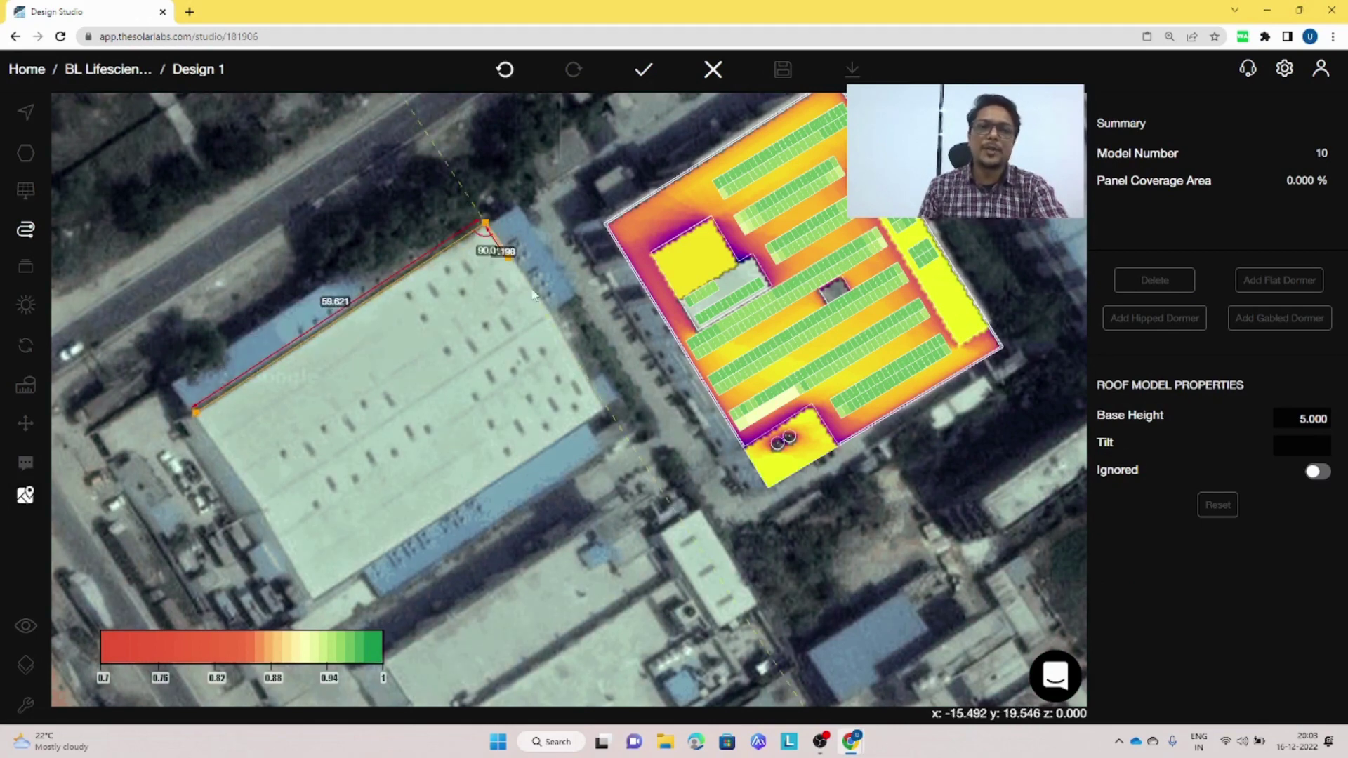
pyautogui.click(607, 407)
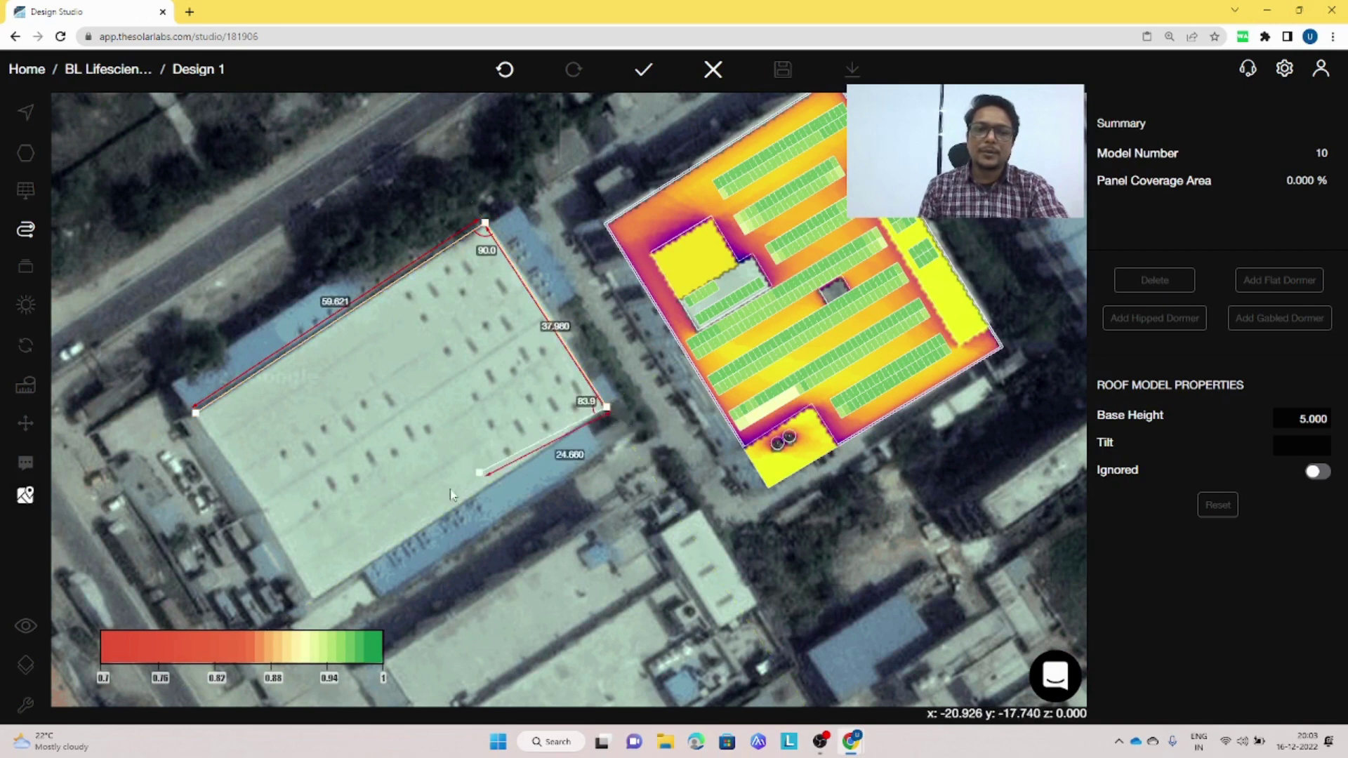
pyautogui.click(316, 600)
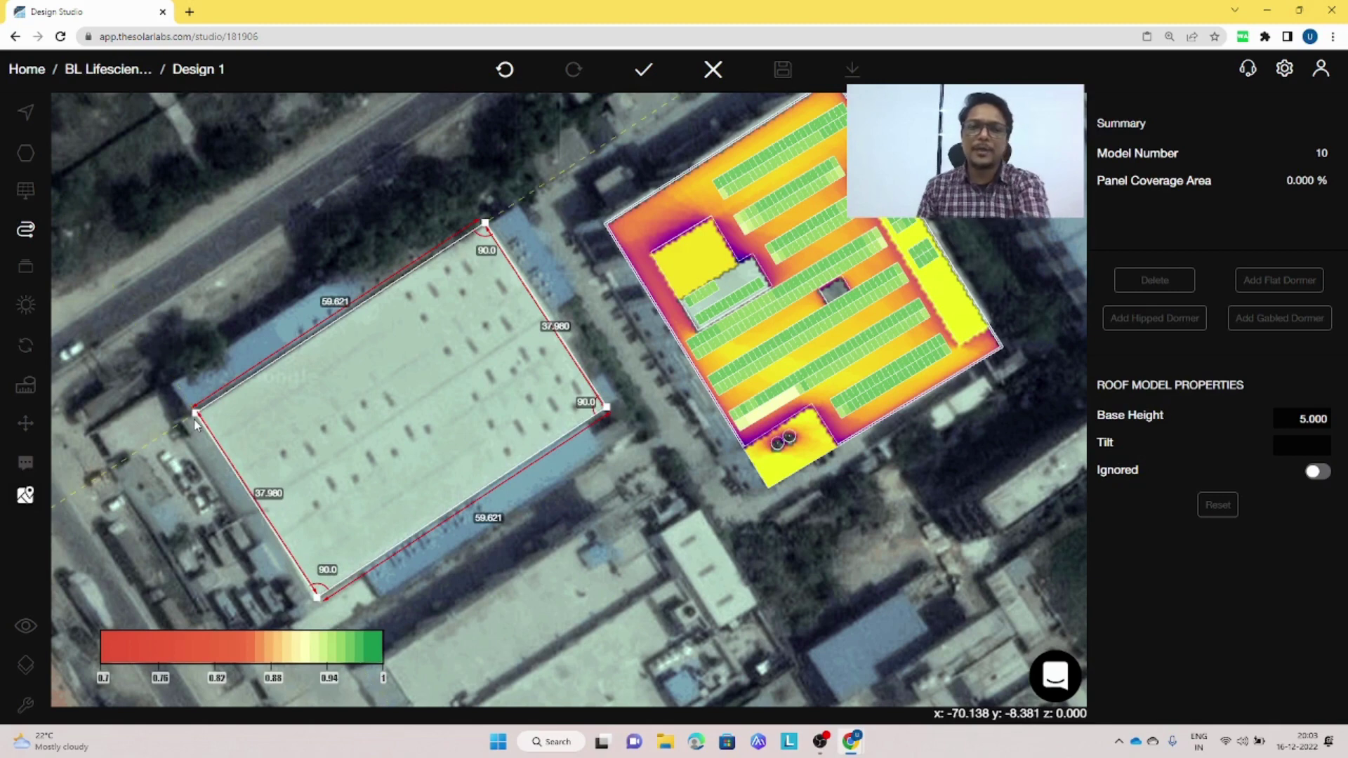
pyautogui.click(196, 419)
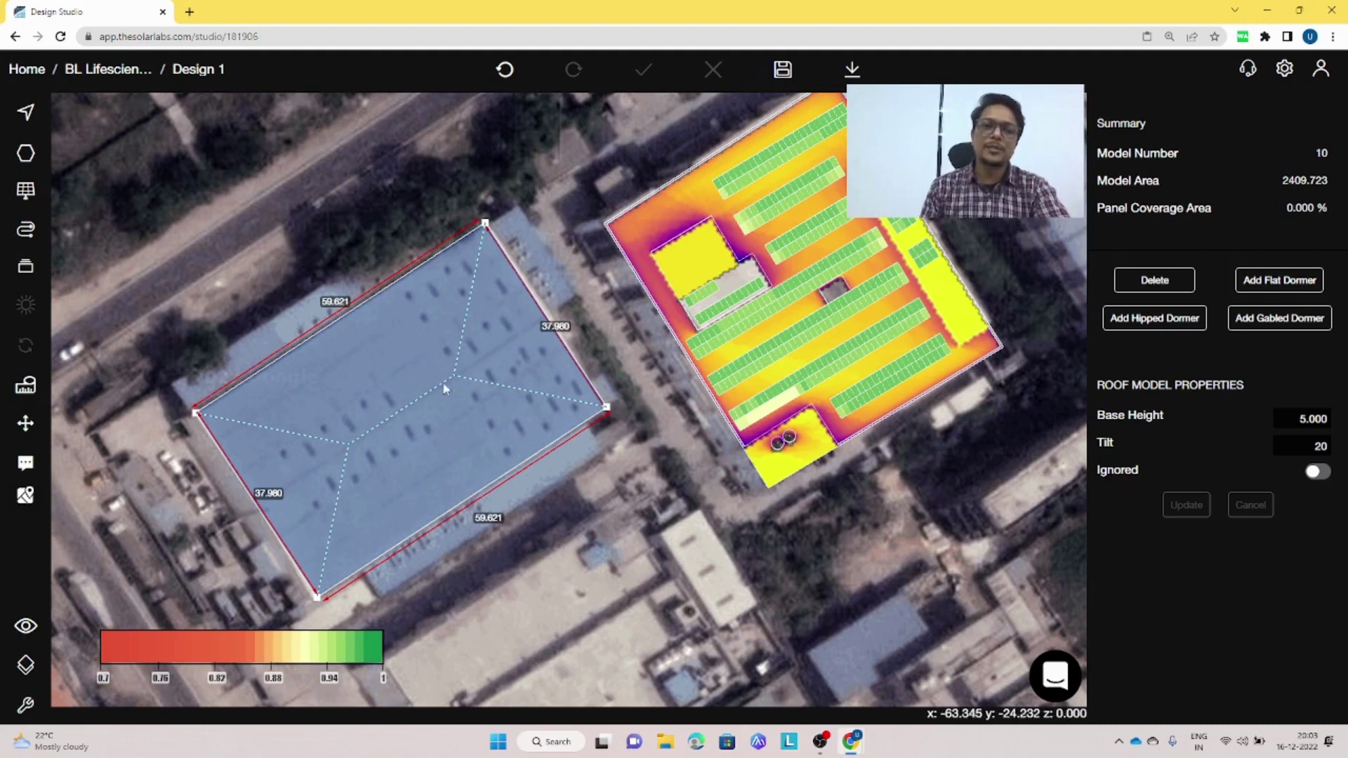
# Delete the right and left triangular hip faces, leaving a two-face gabled roof.
pyautogui.click(504, 321)
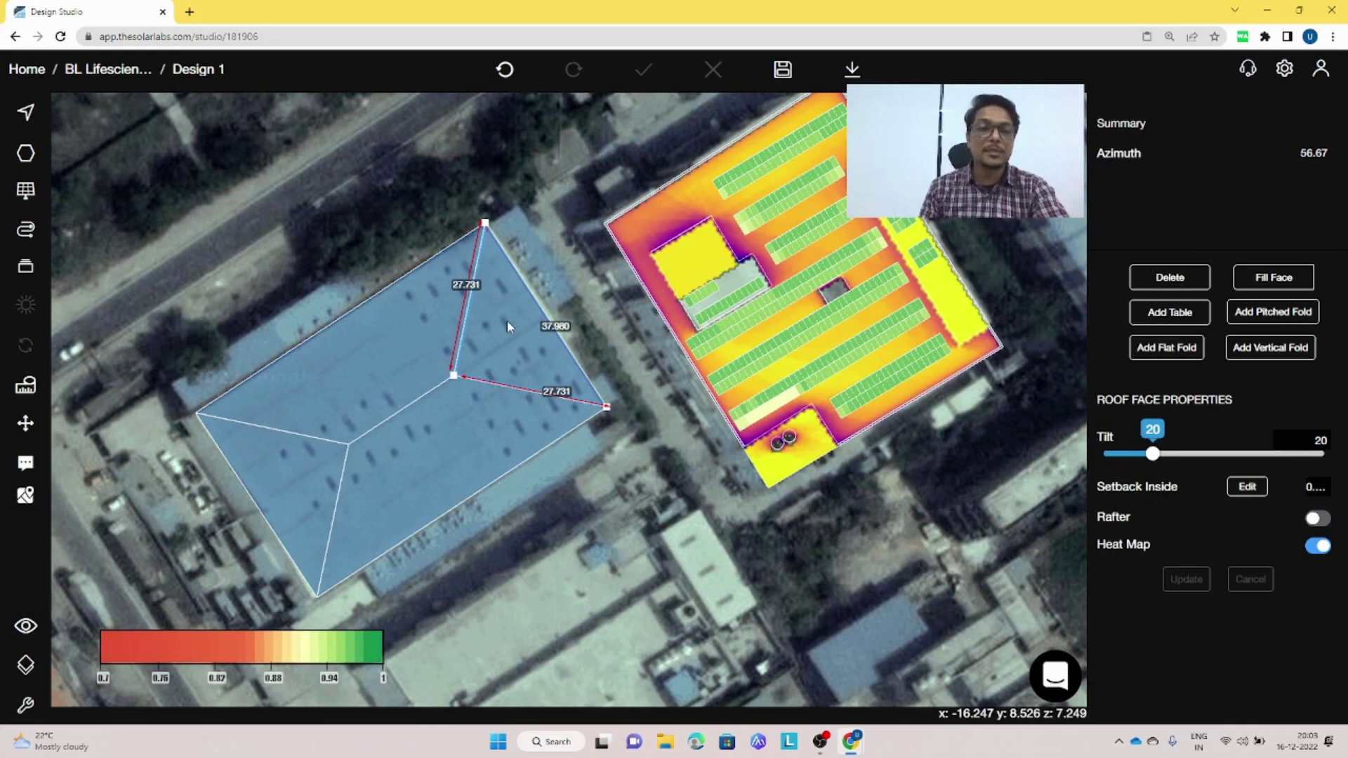
pyautogui.click(1169, 278)
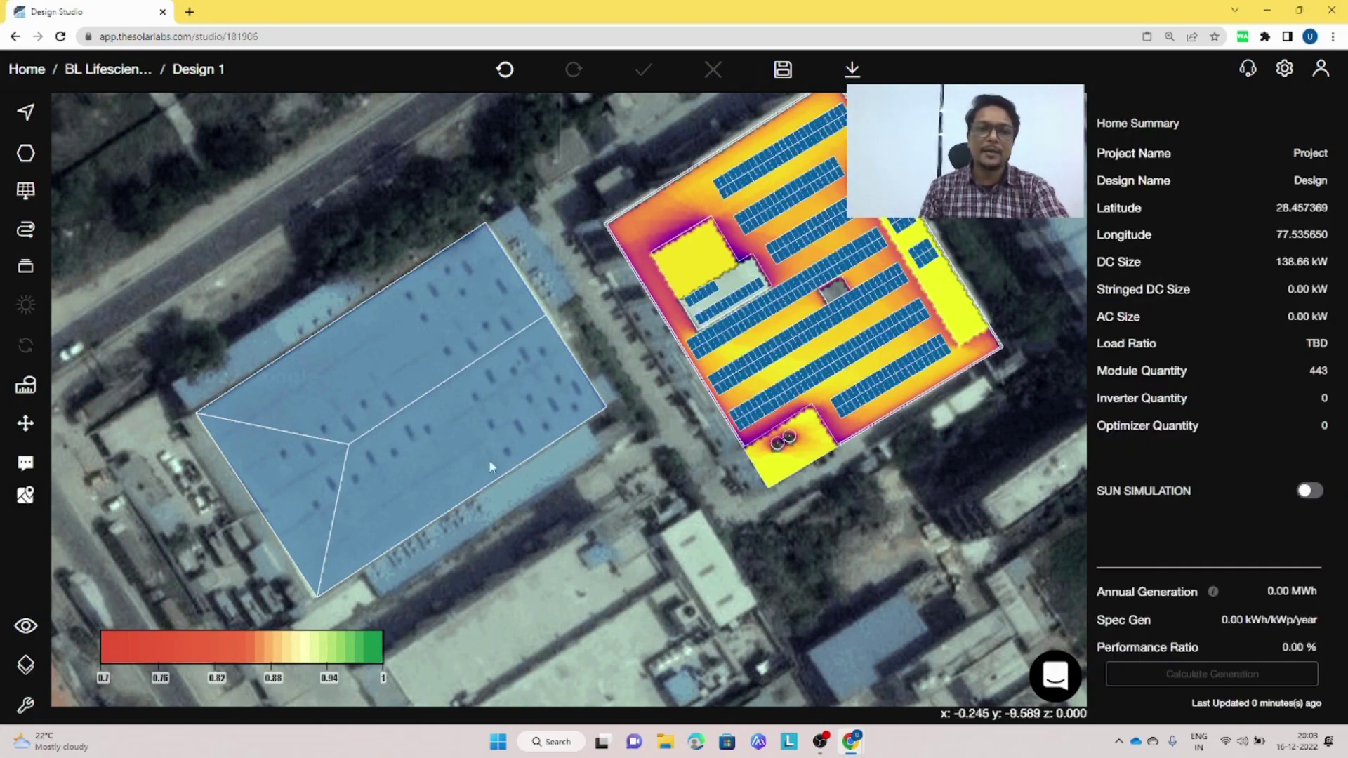
pyautogui.click(295, 493)
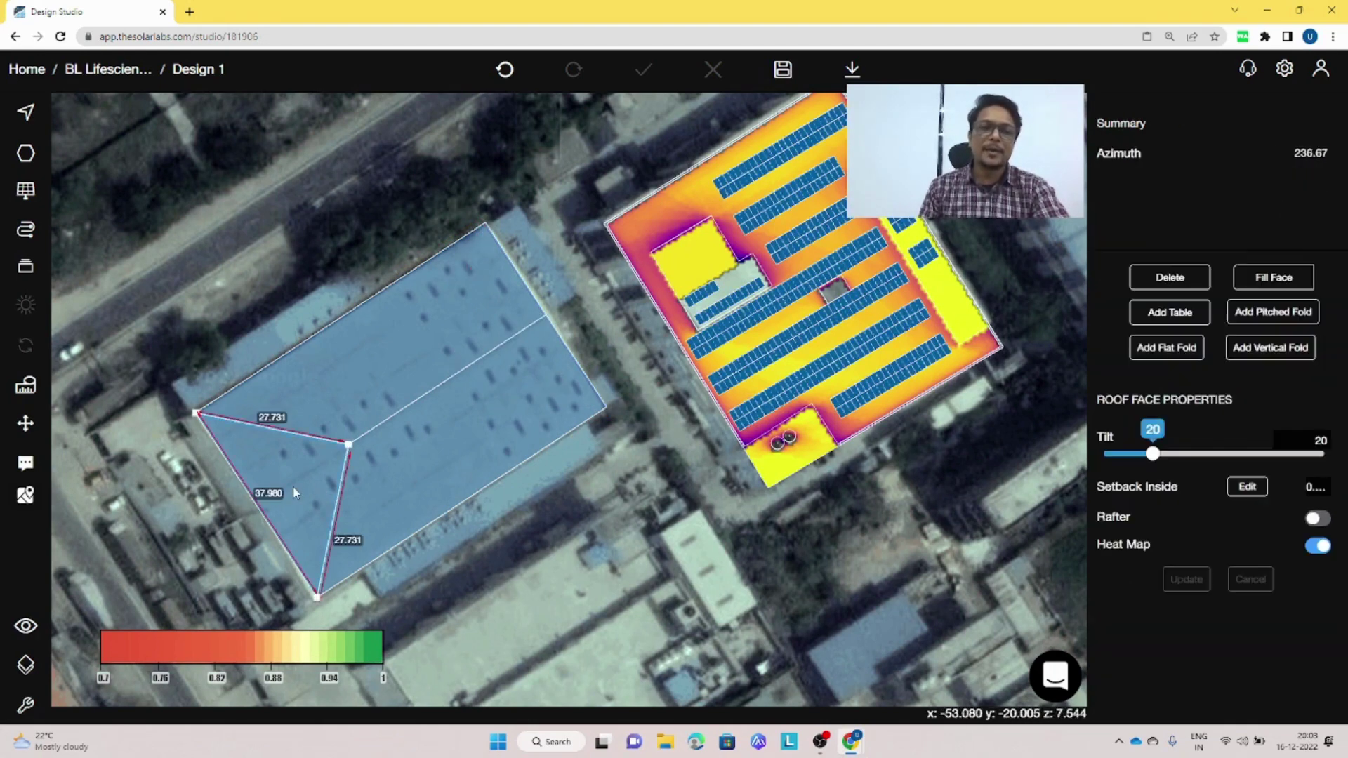
pyautogui.click(1154, 280)
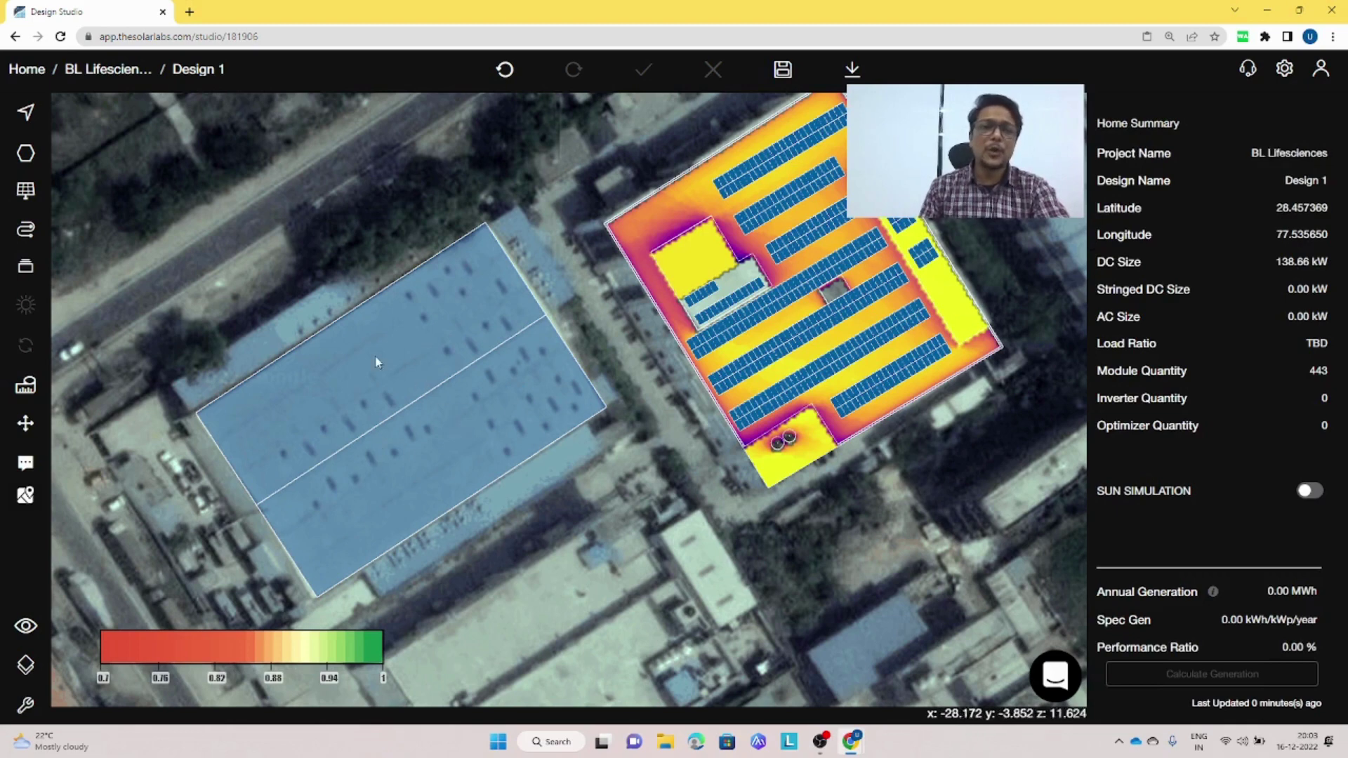
pyautogui.click(410, 480)
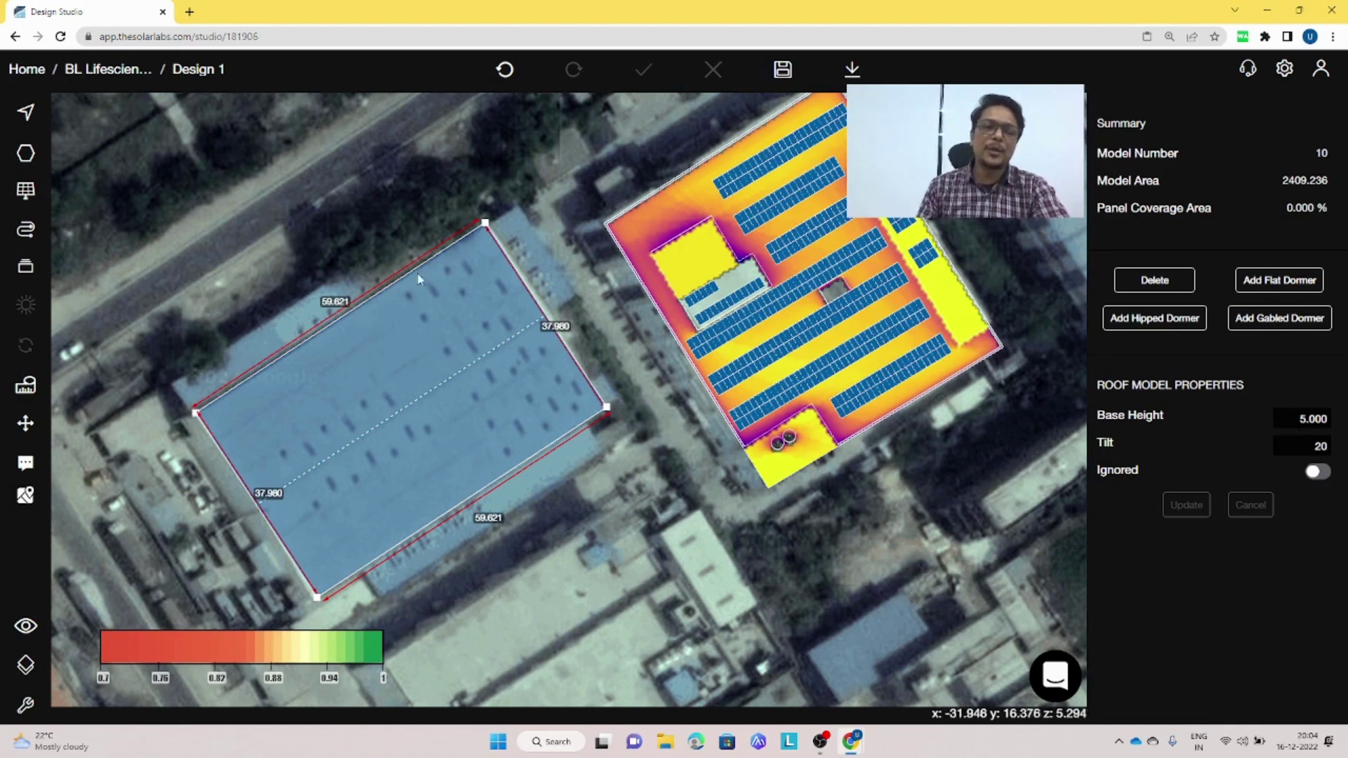
# Give the warehouse roof model base height 12 and tilt 12, then view it in 3D.
pyautogui.click(1302, 418)
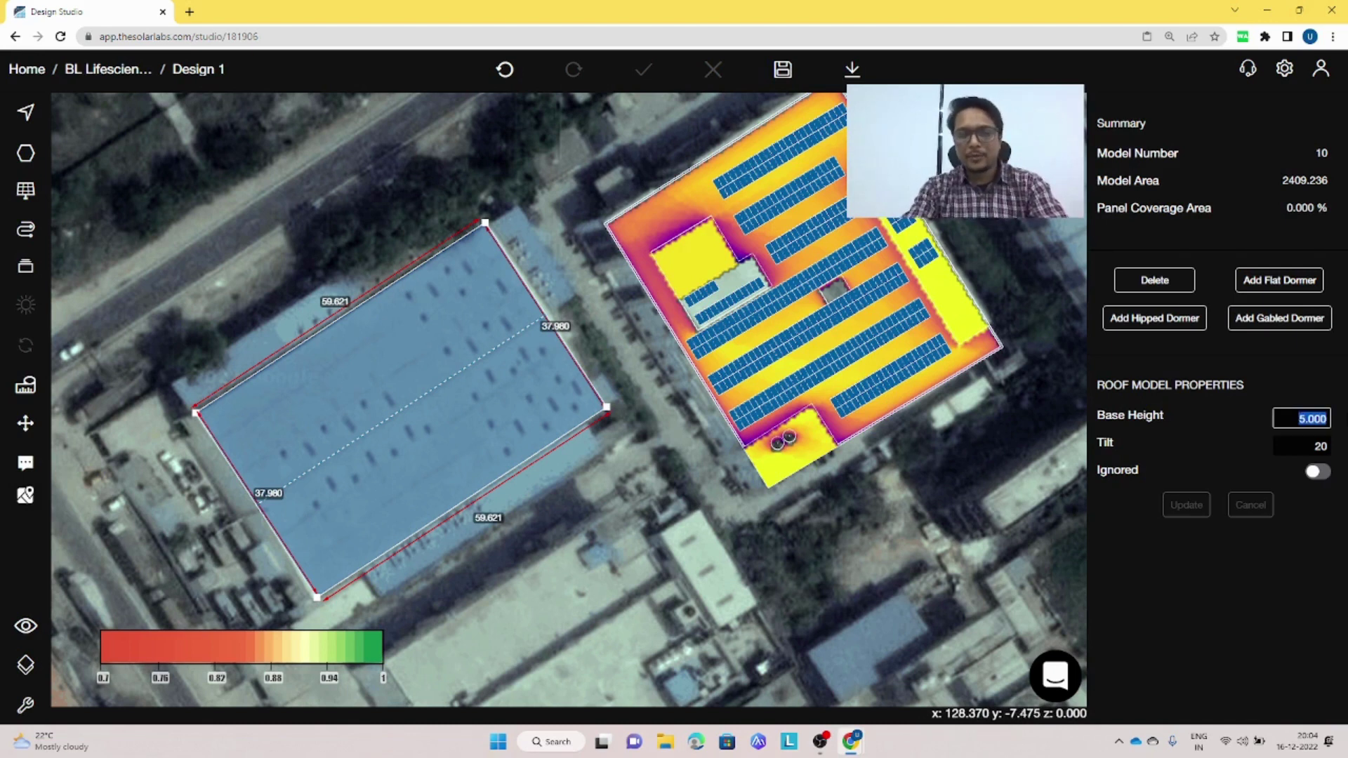
pyautogui.write('12')
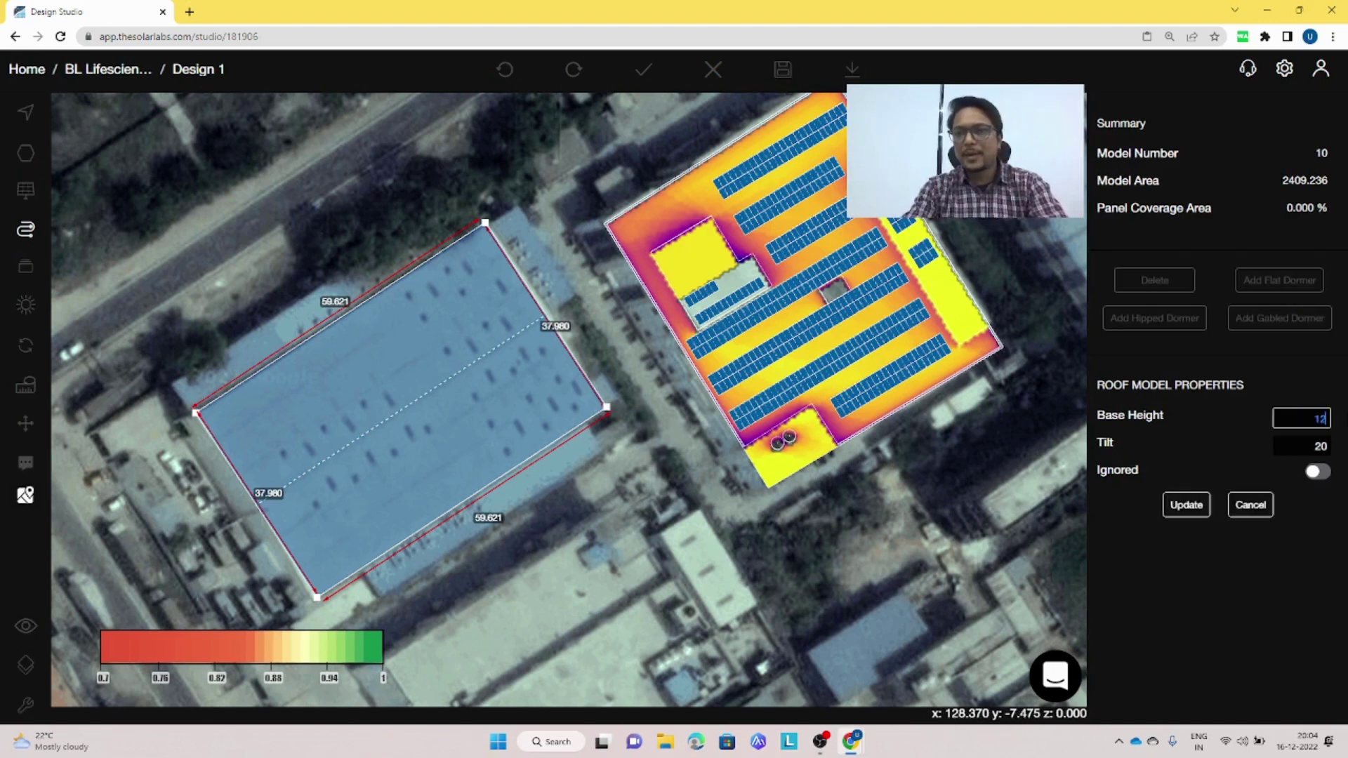
pyautogui.click(1307, 445)
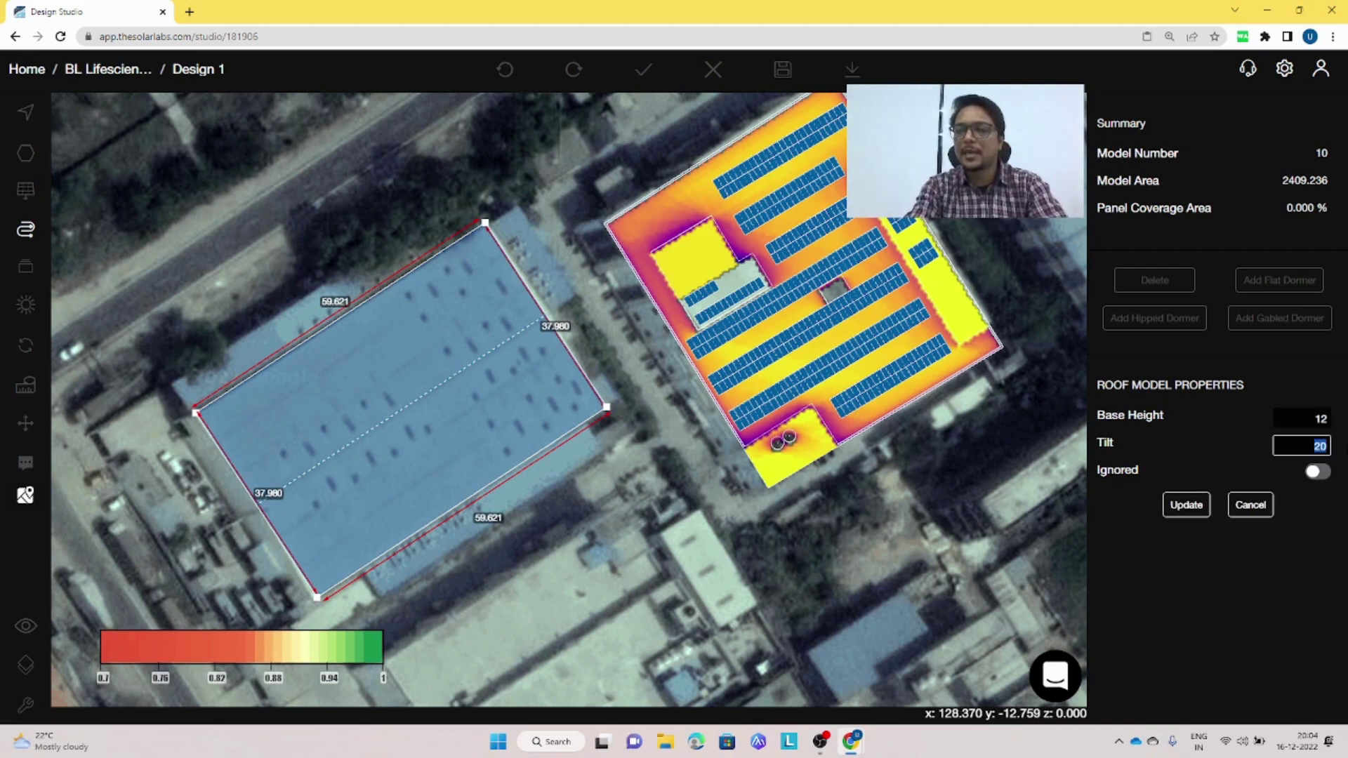
pyautogui.click(1186, 505)
pyautogui.scroll(-2, 485, 533)
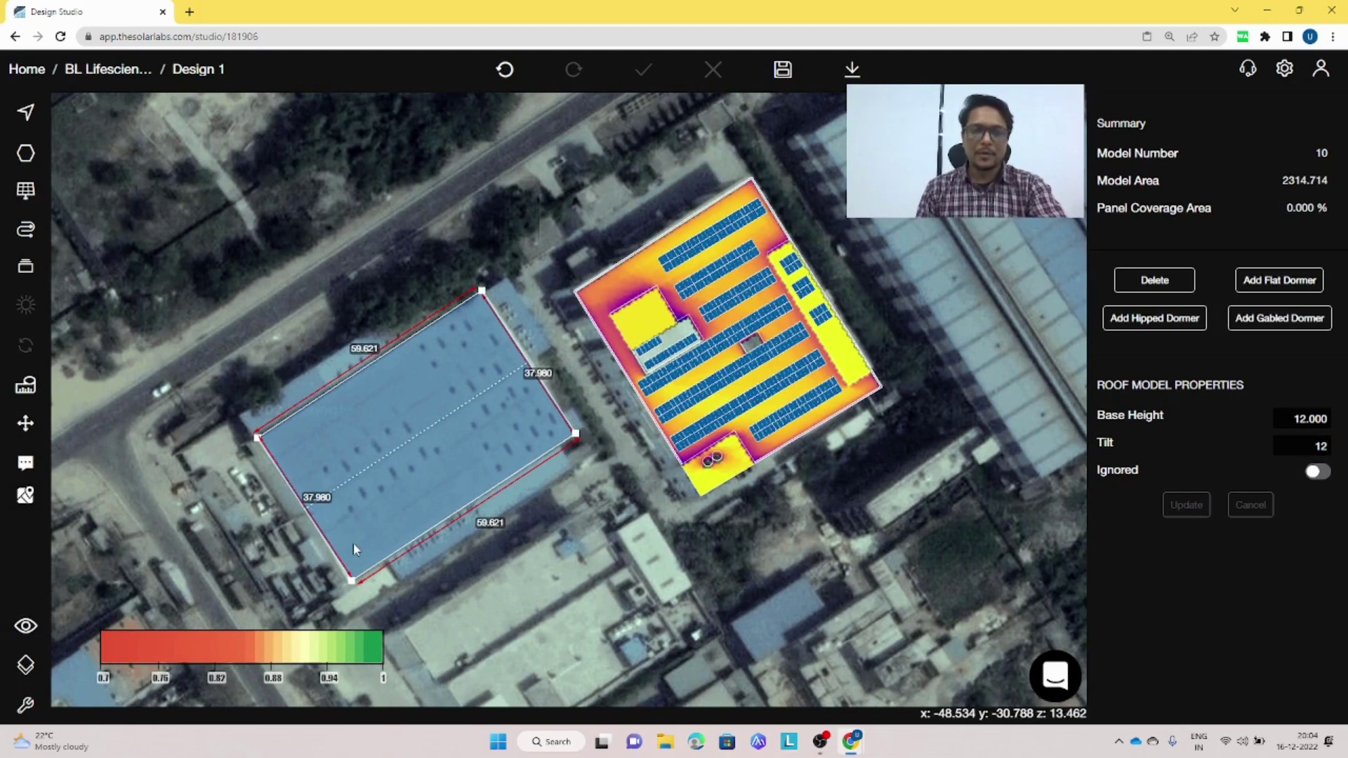
pyautogui.press('3')
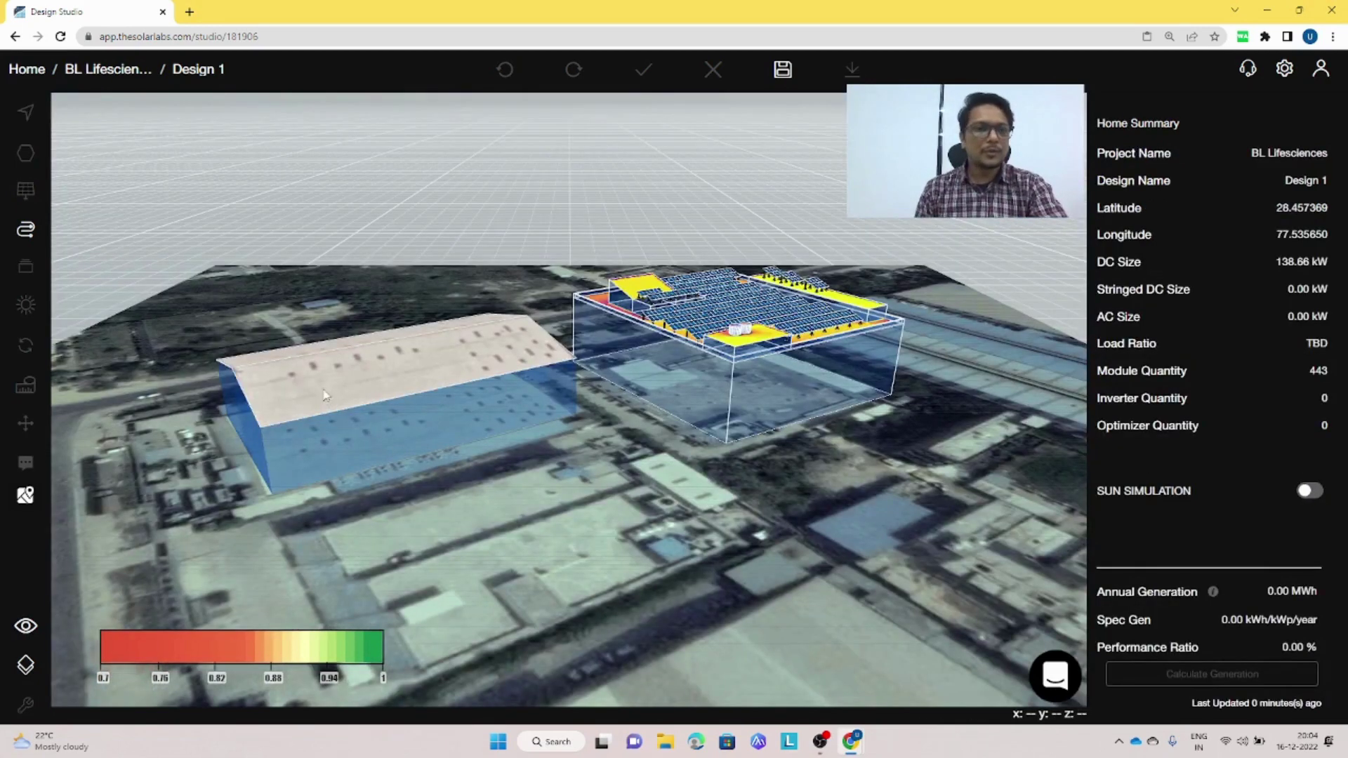
# Orbit around the gabled warehouse and the panel-covered roof, then return to the 2D map.
pyautogui.scroll(5, 334, 398)
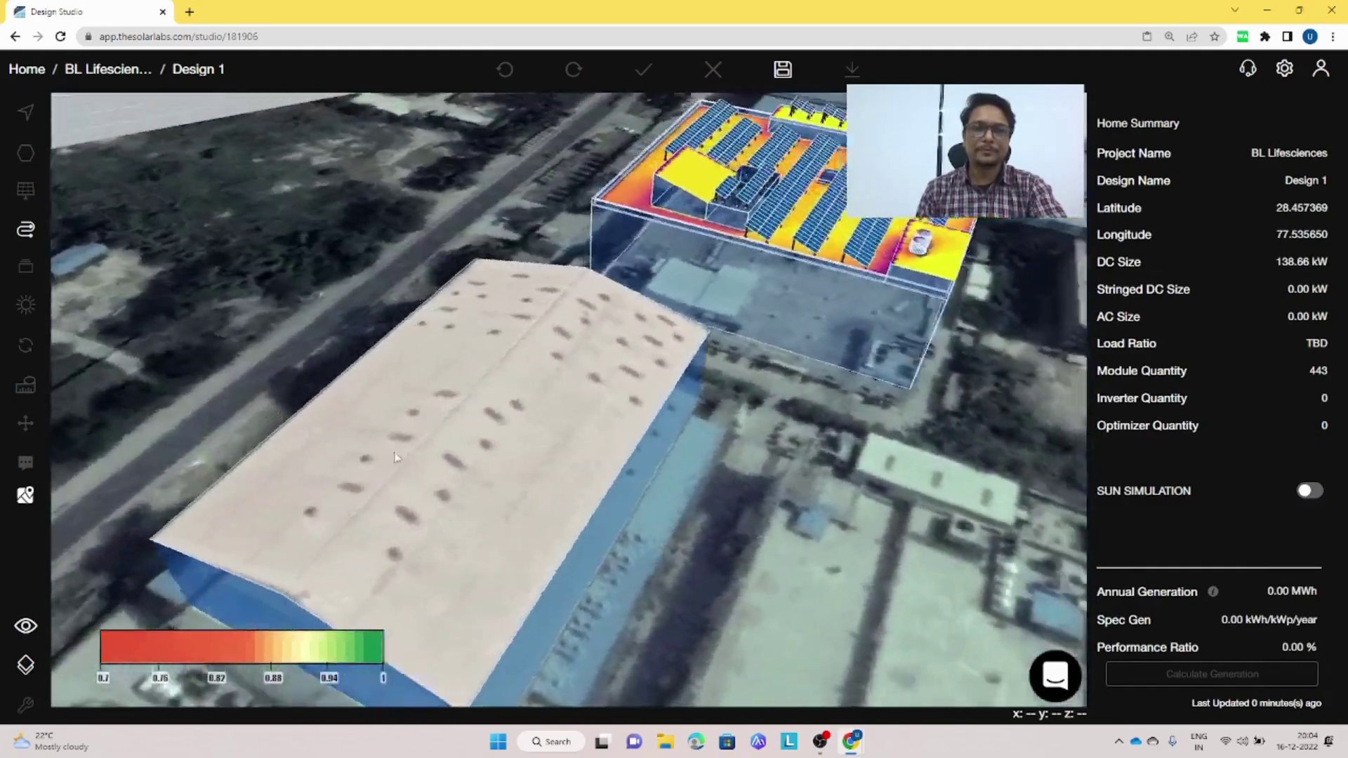
pyautogui.moveTo(396, 458); pyautogui.dragTo(632, 417, button='right')
pyautogui.moveTo(511, 422); pyautogui.dragTo(950, 411, button='right')
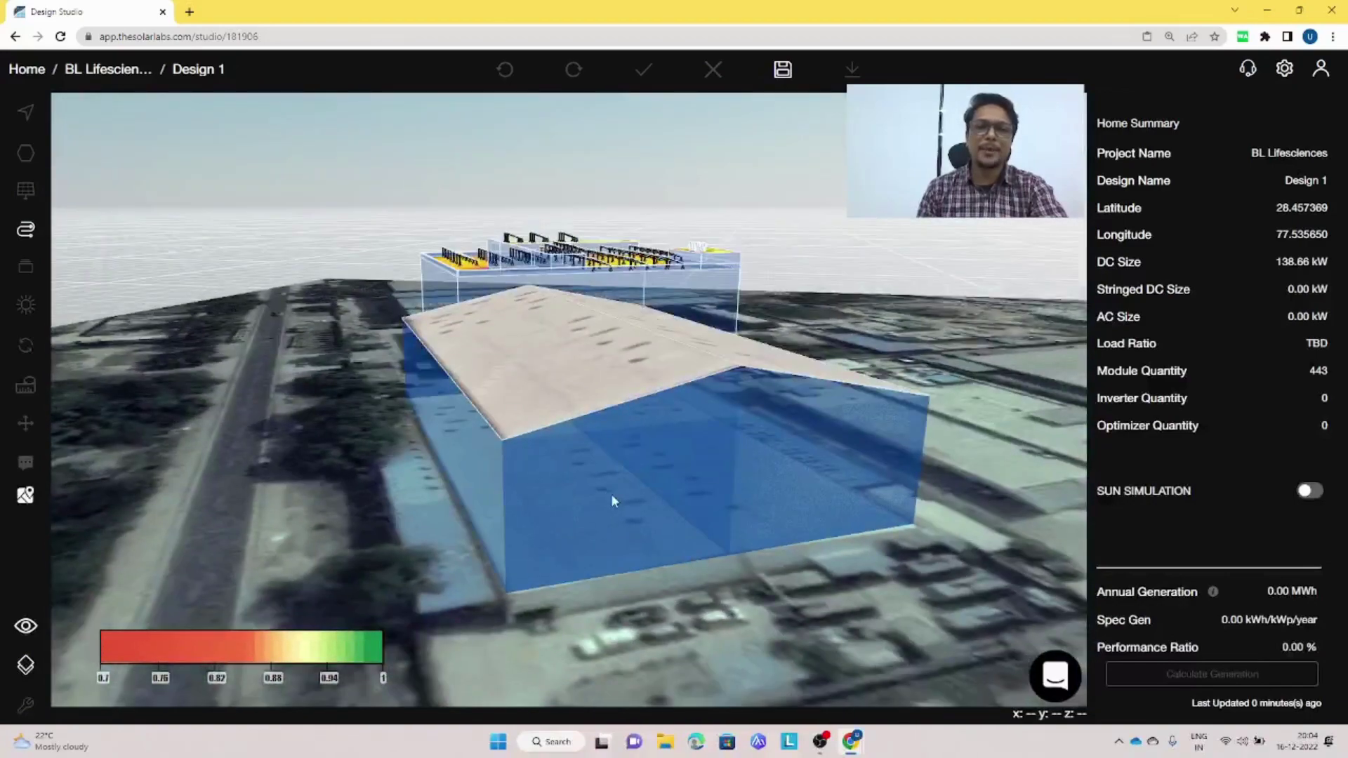
pyautogui.moveTo(612, 500); pyautogui.dragTo(816, 500, button='right')
pyautogui.moveTo(274, 487); pyautogui.dragTo(385, 495, button='right')
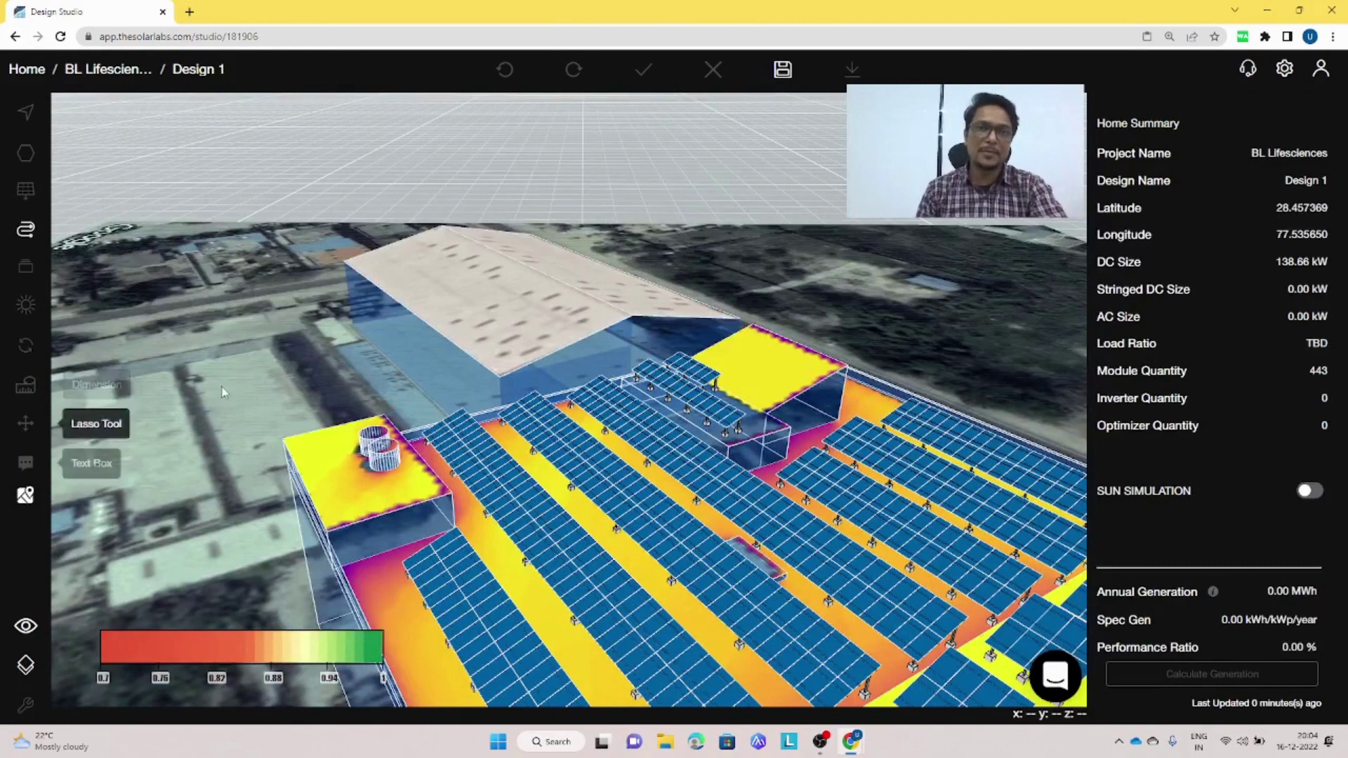
pyautogui.click(16, 626)
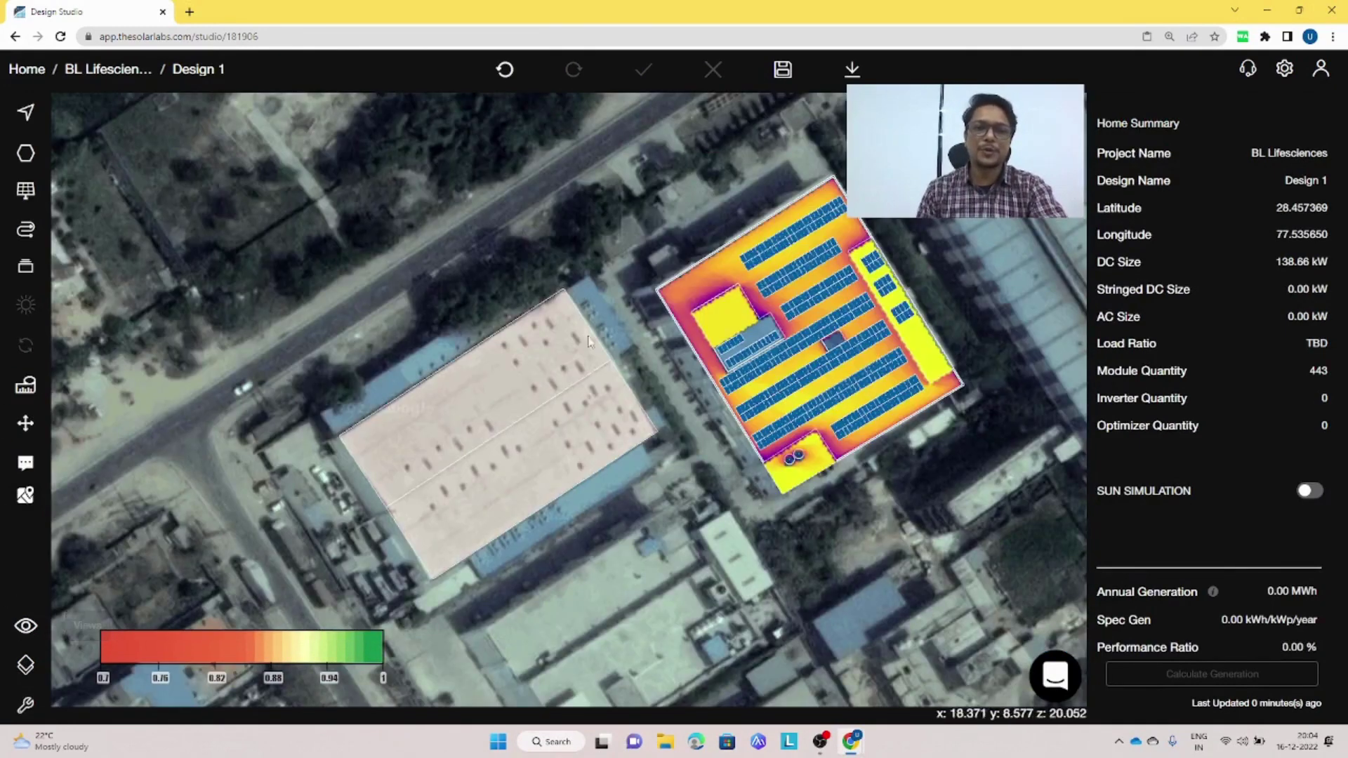
pyautogui.click(783, 69)
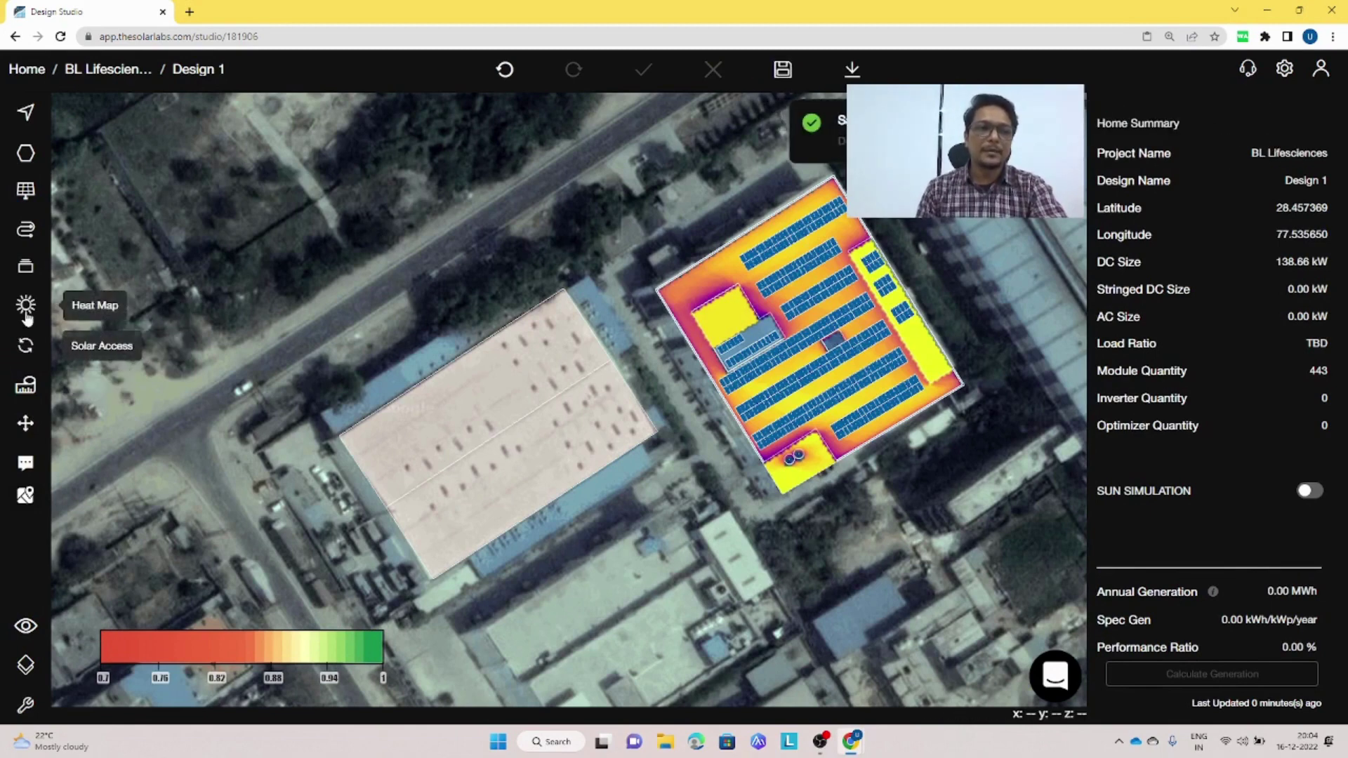
pyautogui.moveTo(54, 324)
pyautogui.click(126, 338)
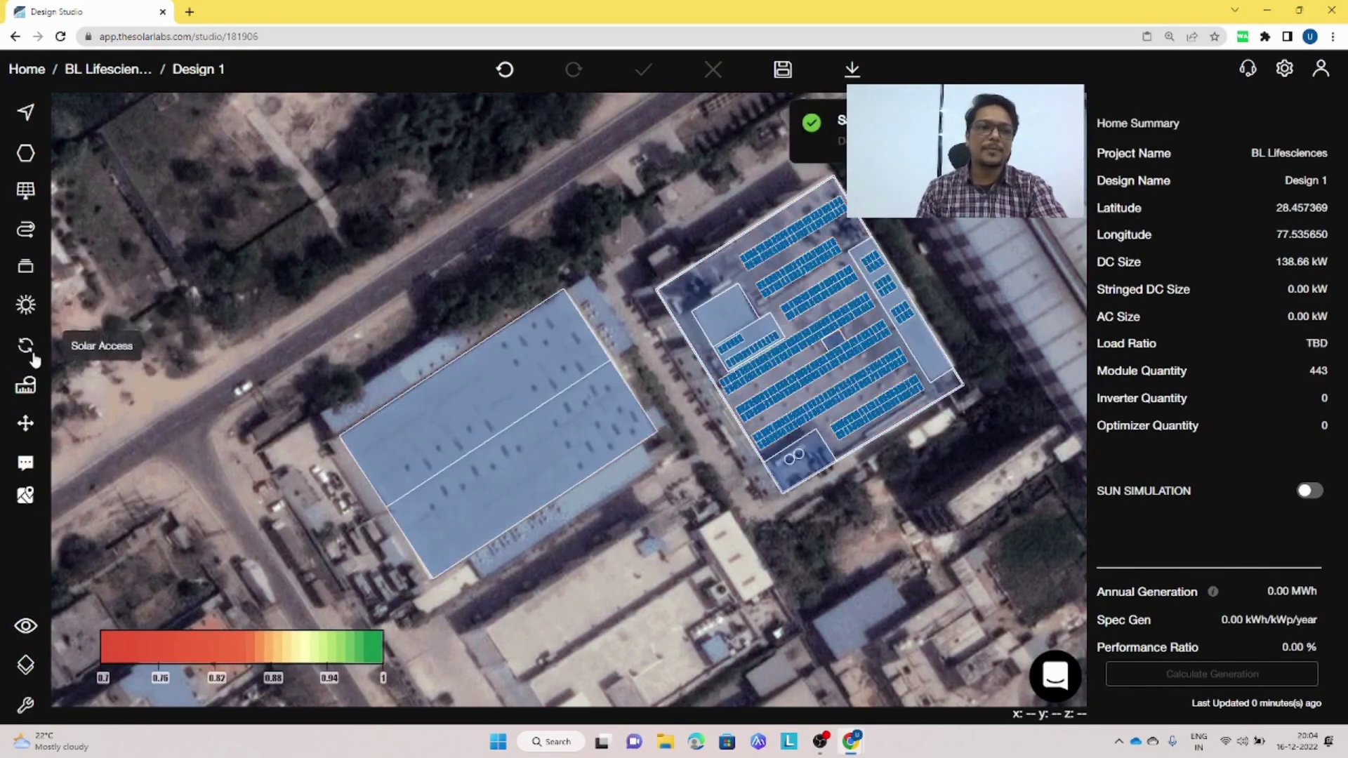
pyautogui.moveTo(36, 355)
pyautogui.click(102, 387)
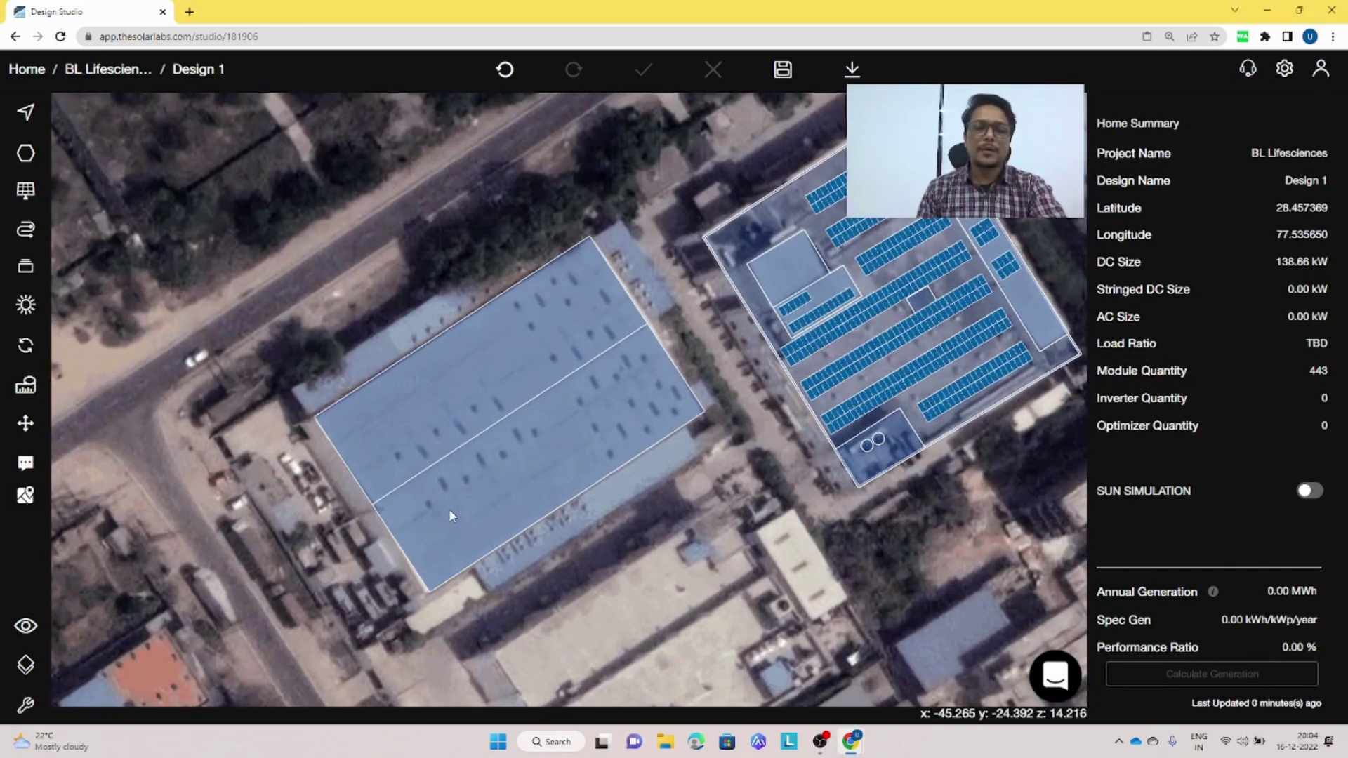
pyautogui.press('3')
pyautogui.moveTo(444, 447); pyautogui.dragTo(621, 439)
pyautogui.moveTo(689, 399); pyautogui.dragTo(151, 444)
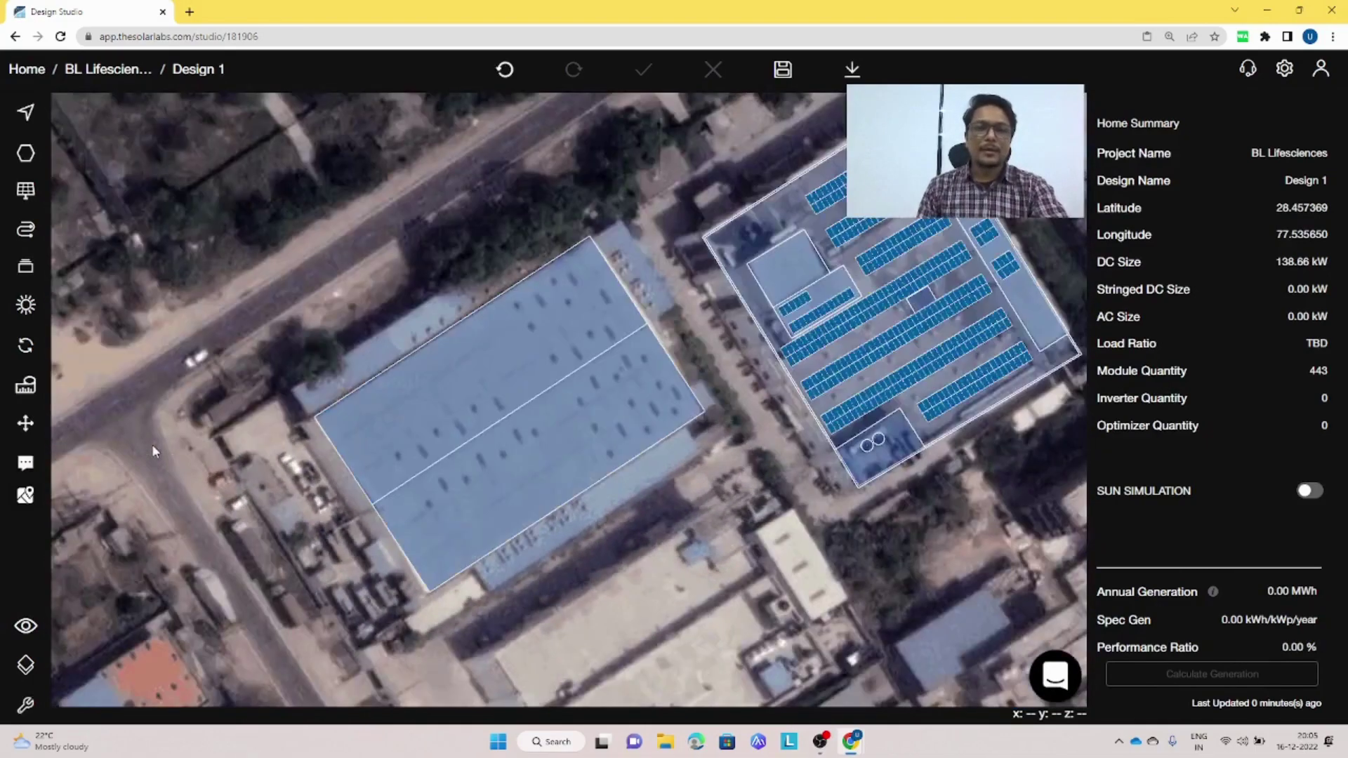
# Zoom in and draw a rectangular model outlining the vent on the warehouse roof.
pyautogui.scroll(5, 461, 499)
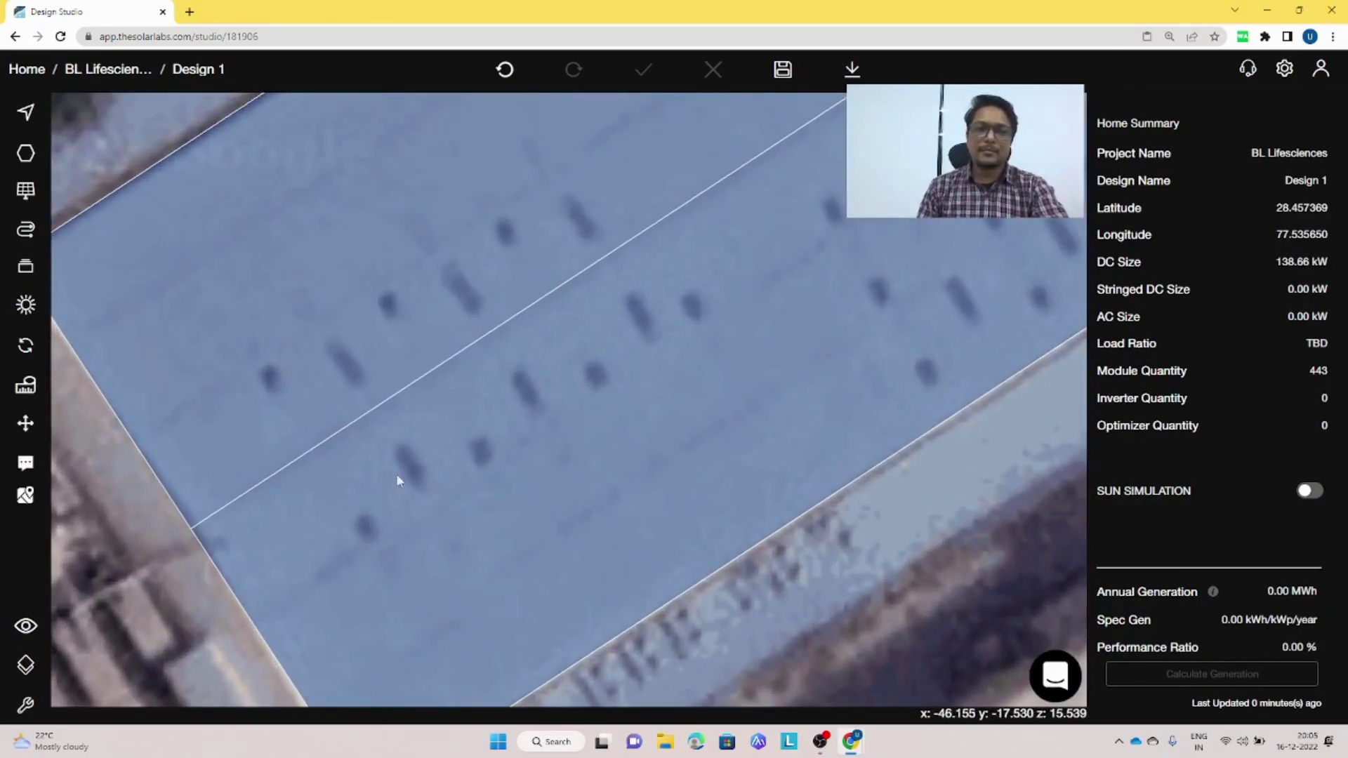
pyautogui.scroll(1, 411, 488)
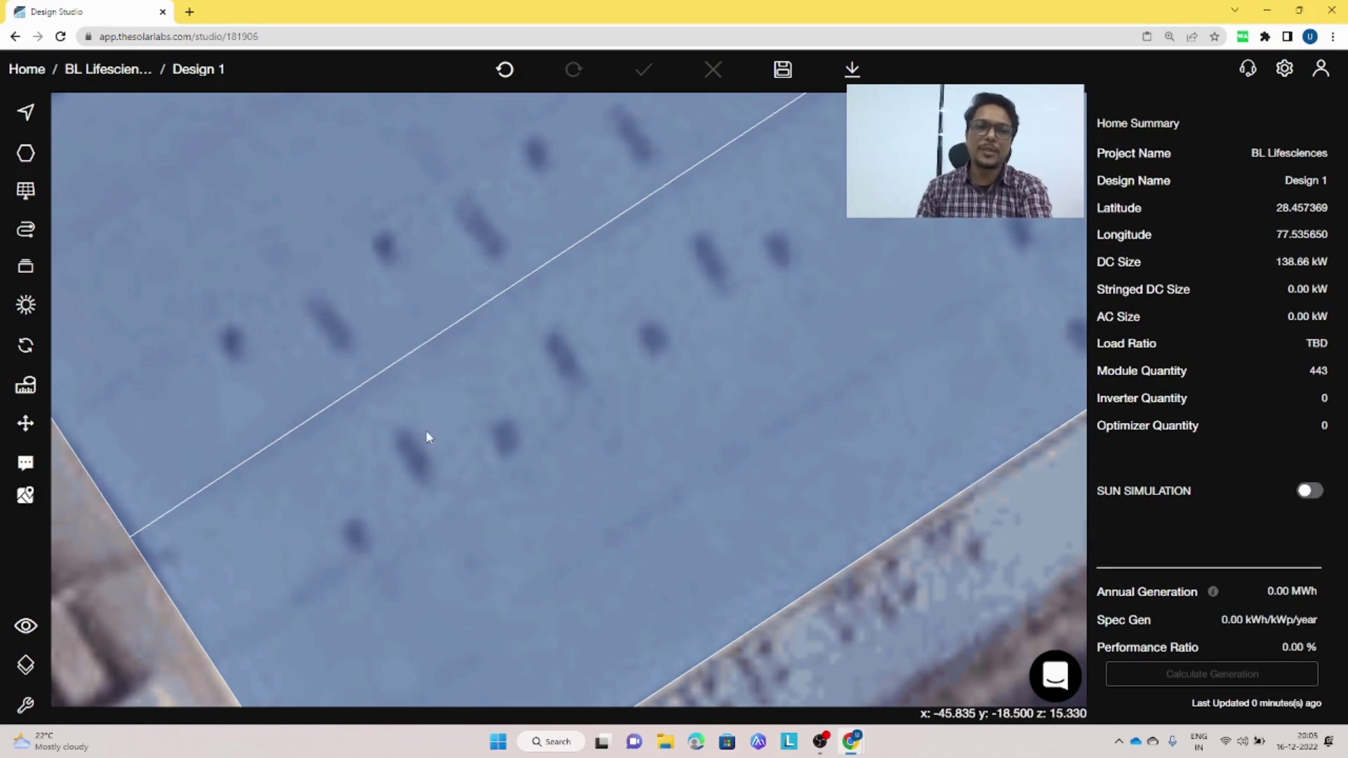
pyautogui.press('p')
pyautogui.click(387, 436)
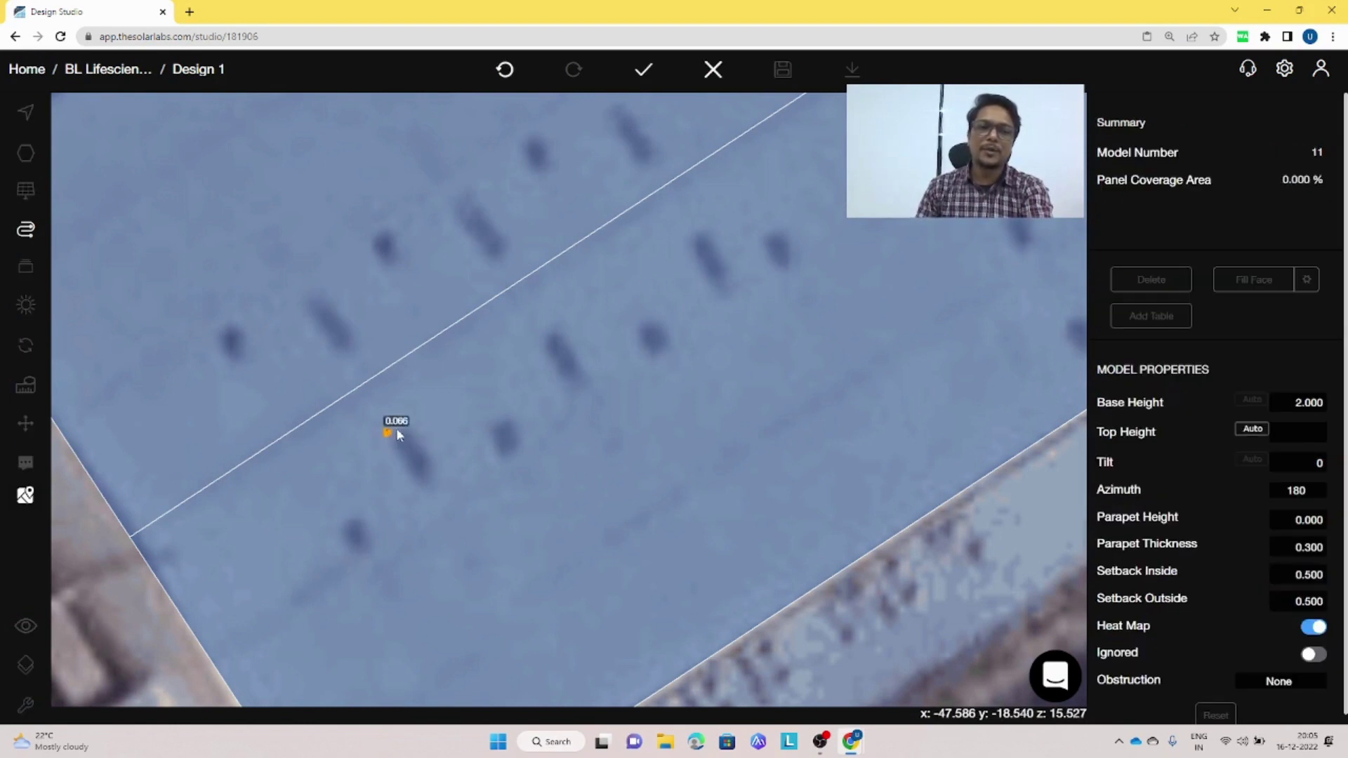
pyautogui.click(405, 422)
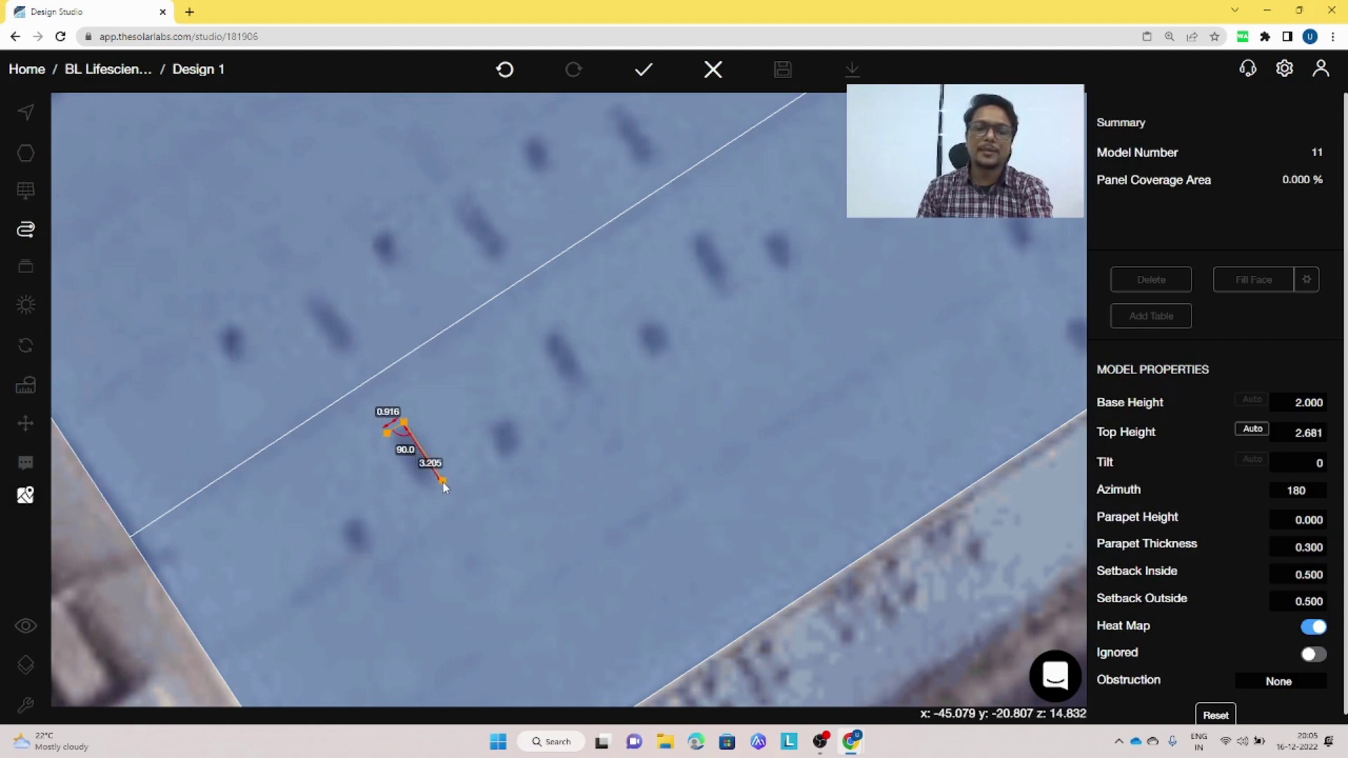
pyautogui.click(441, 481)
pyautogui.click(426, 492)
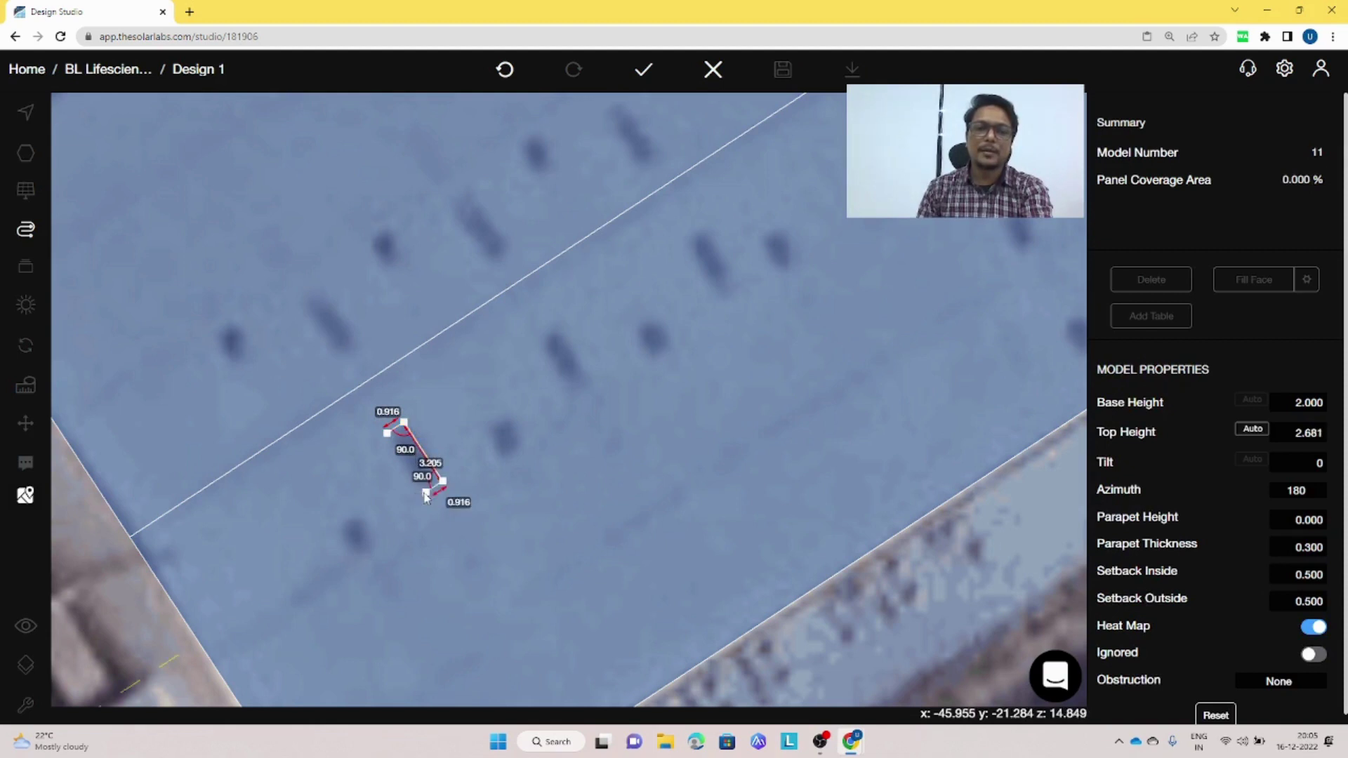
pyautogui.click(387, 434)
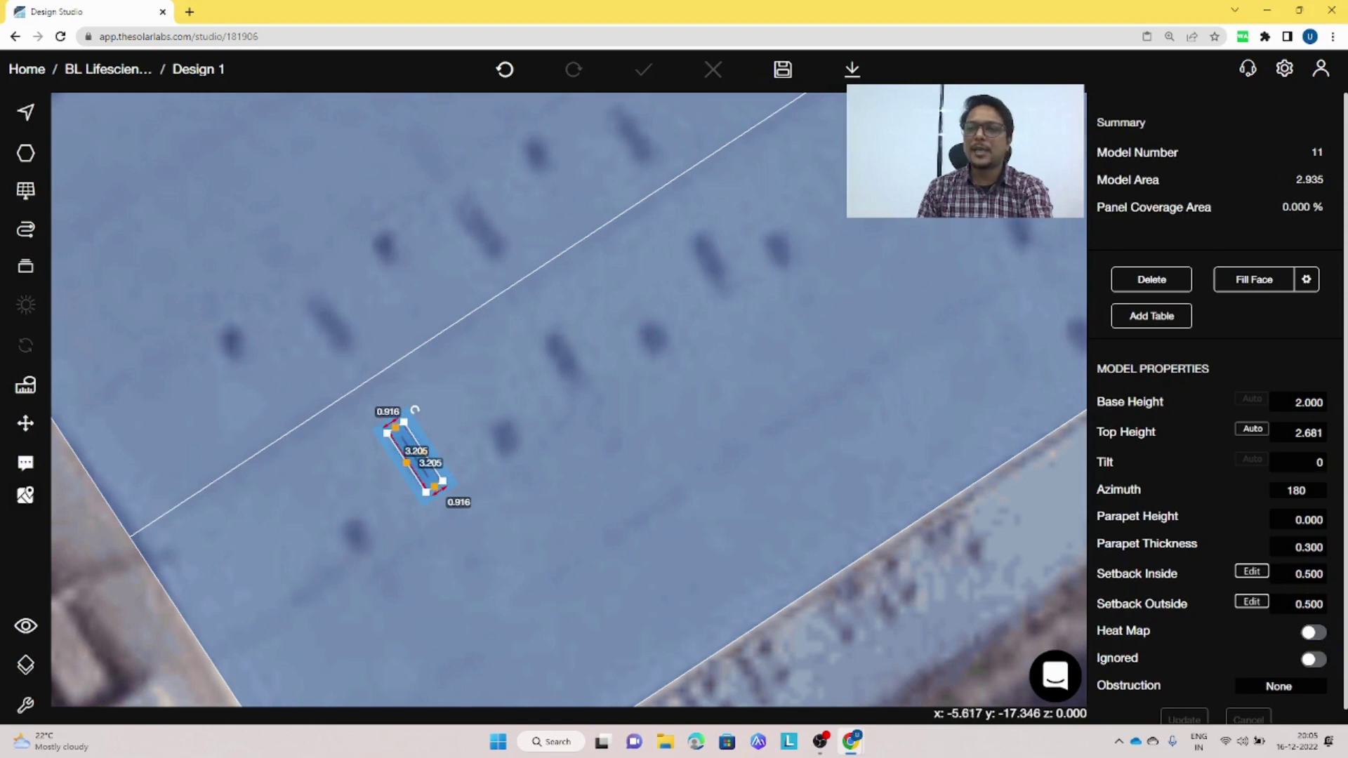
# Set the vent model's base height 0.1, tilt 12 and azimuth 146.67.
pyautogui.click(1297, 403)
pyautogui.write('0')
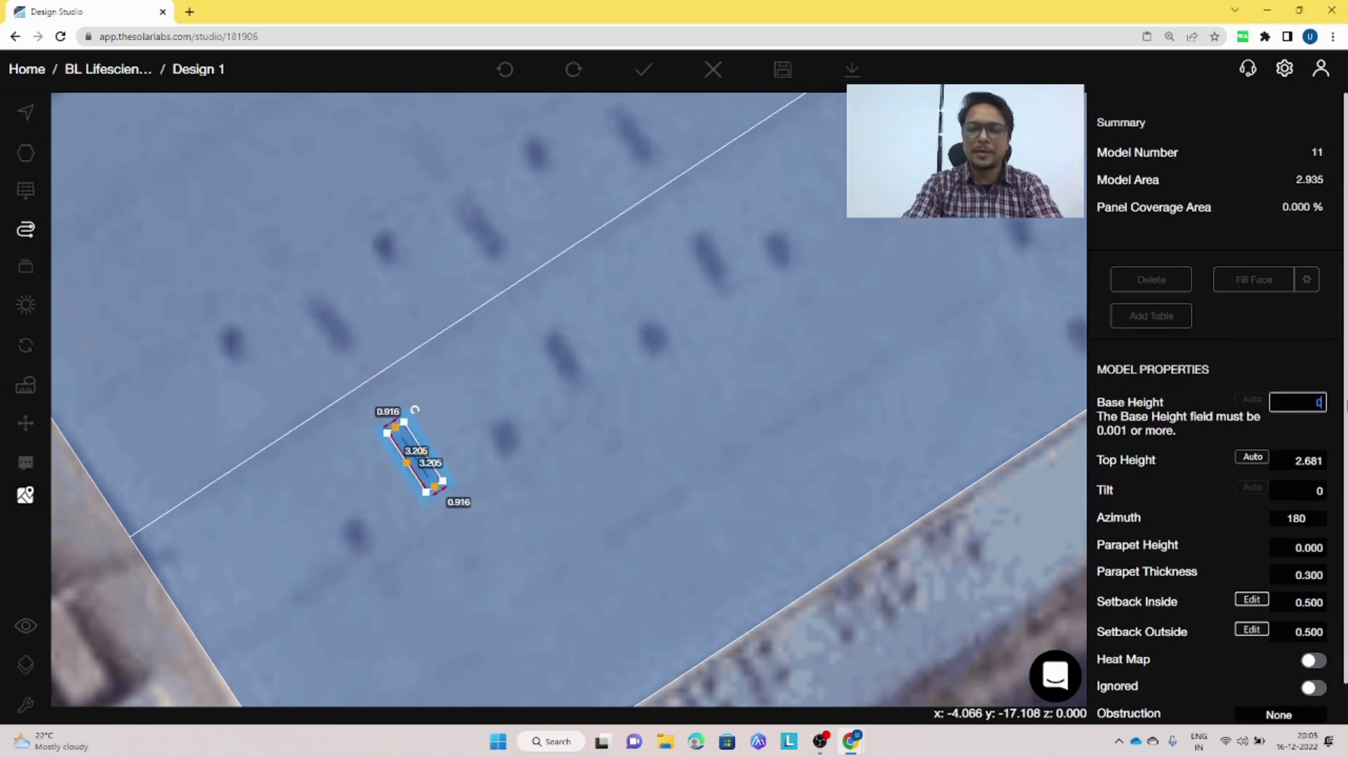
pyautogui.write('.1')
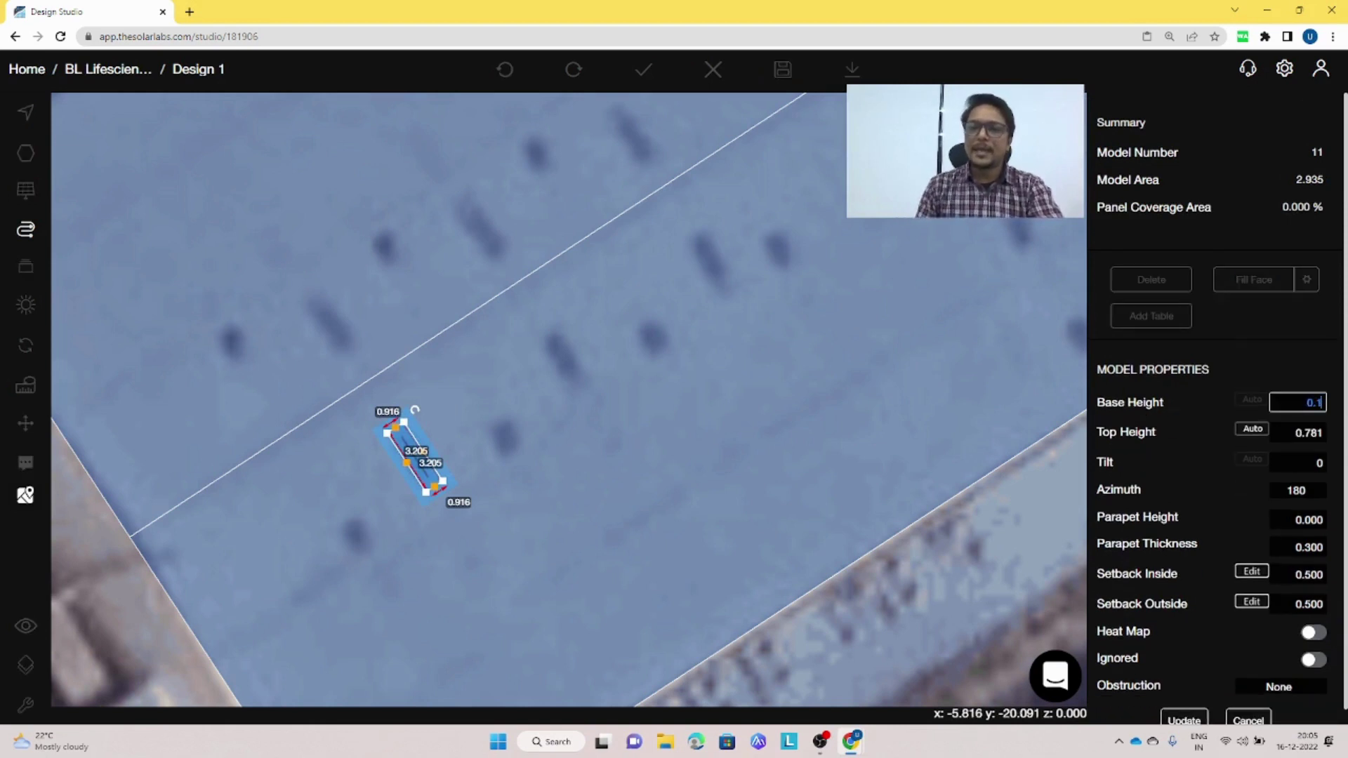
pyautogui.press('Tab')
pyautogui.write('12')
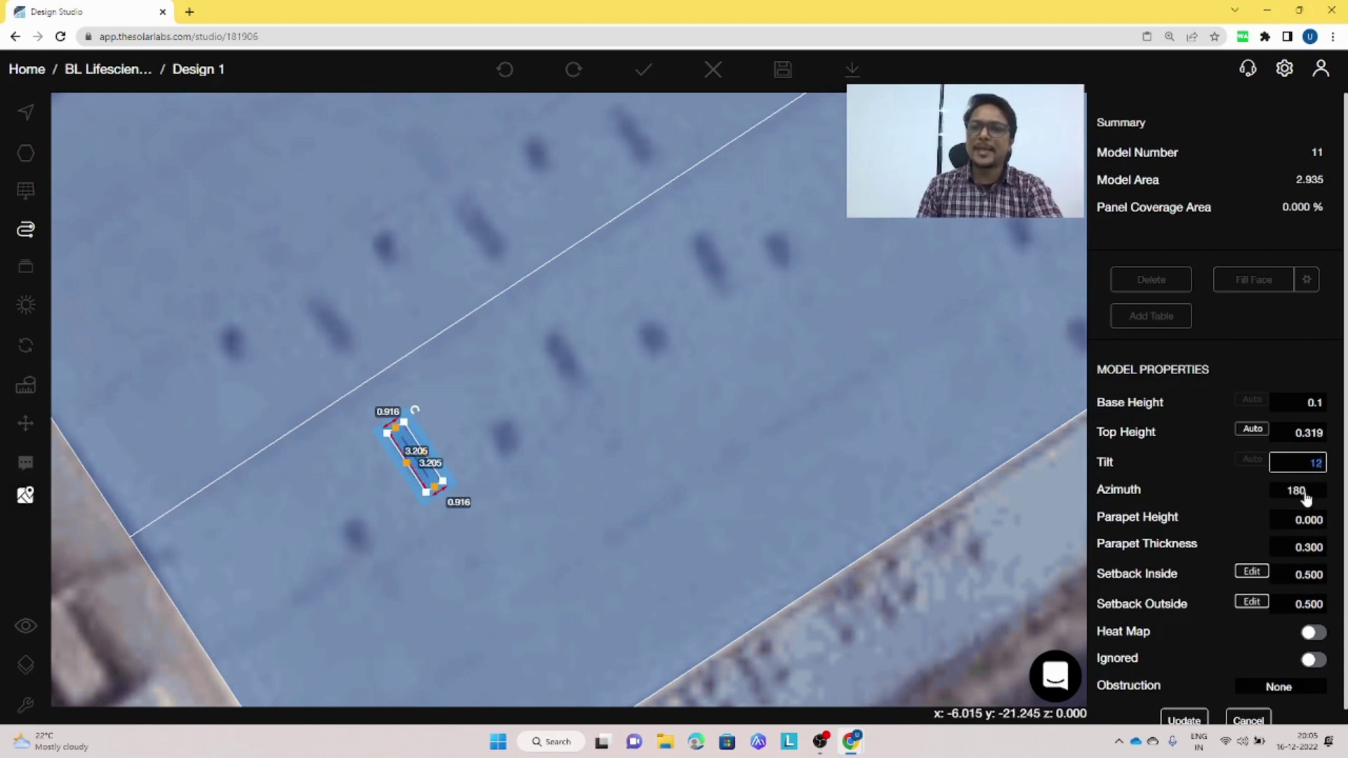
pyautogui.click(1303, 494)
pyautogui.click(1306, 585)
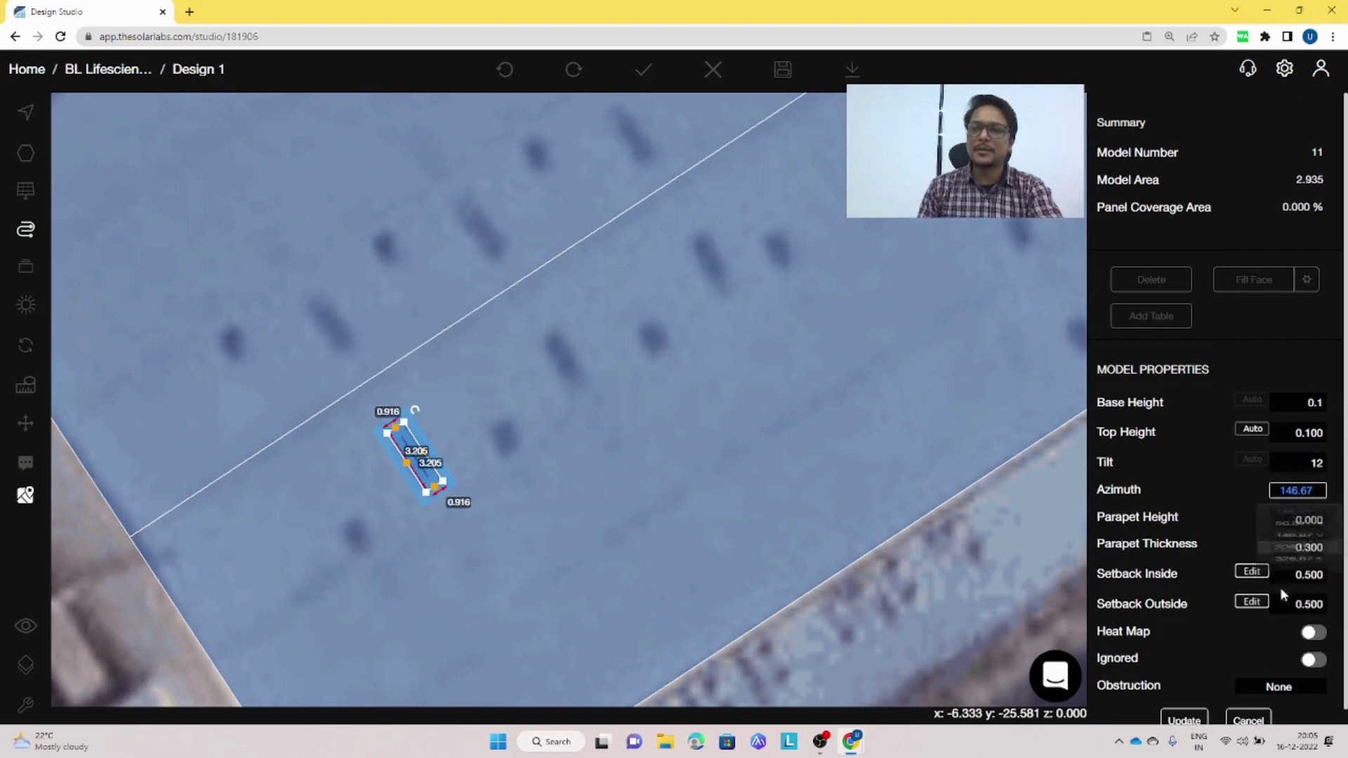
pyautogui.click(1185, 720)
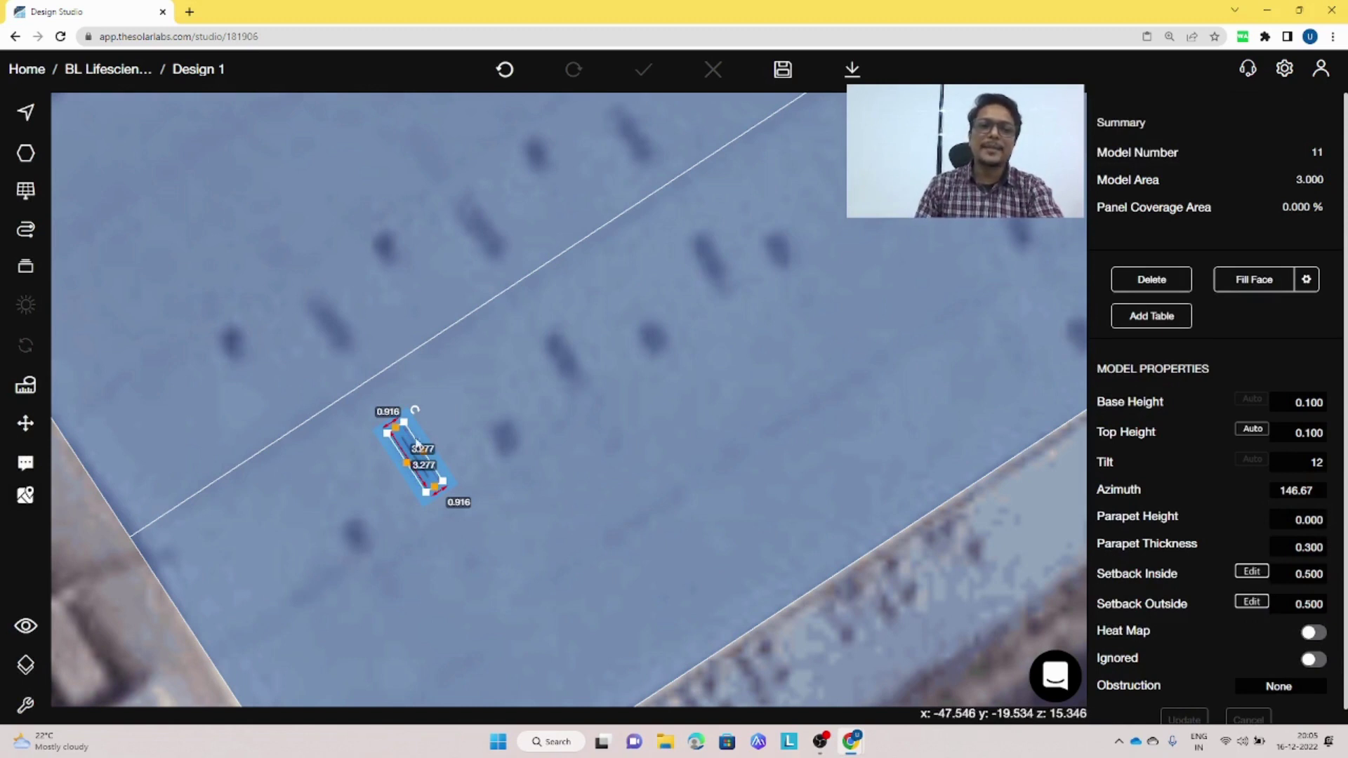
pyautogui.scroll(-2, 413, 450)
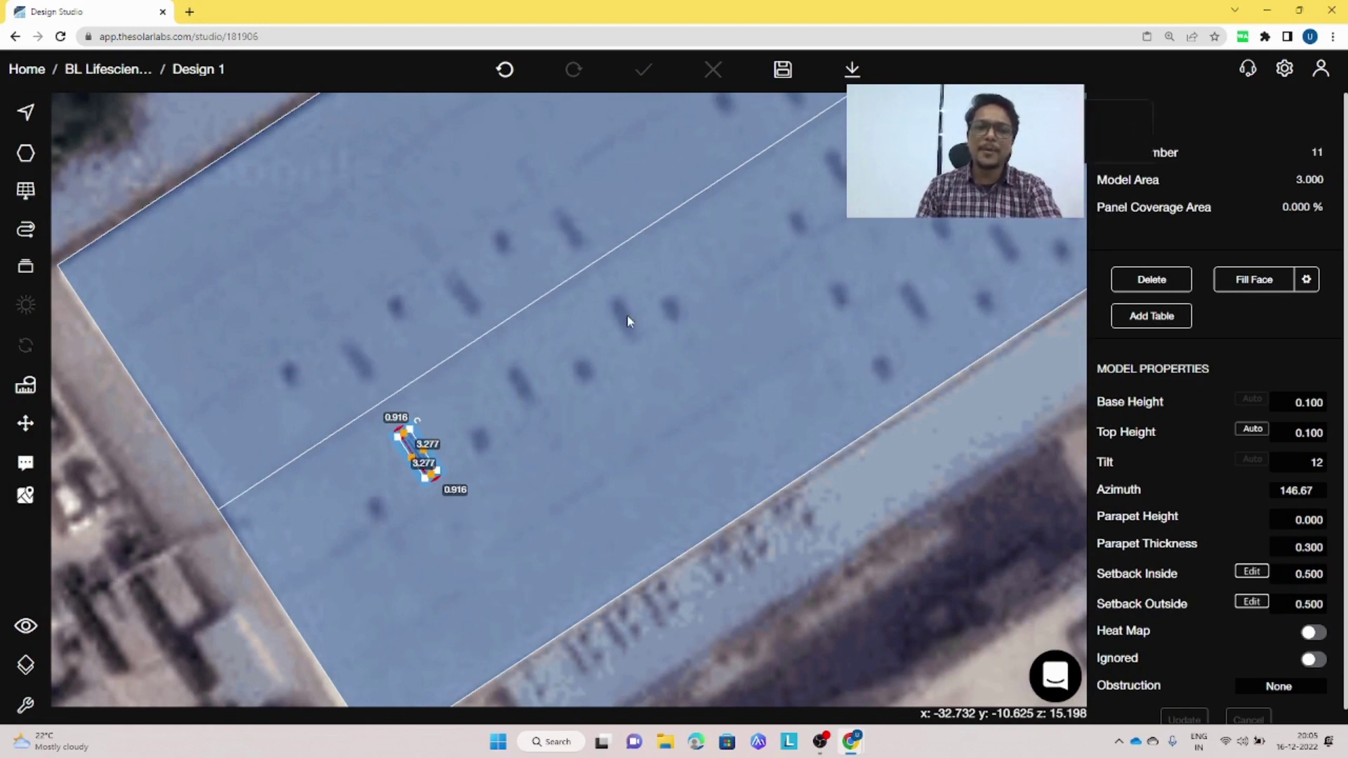
pyautogui.hotkey('ctrl', 'c')
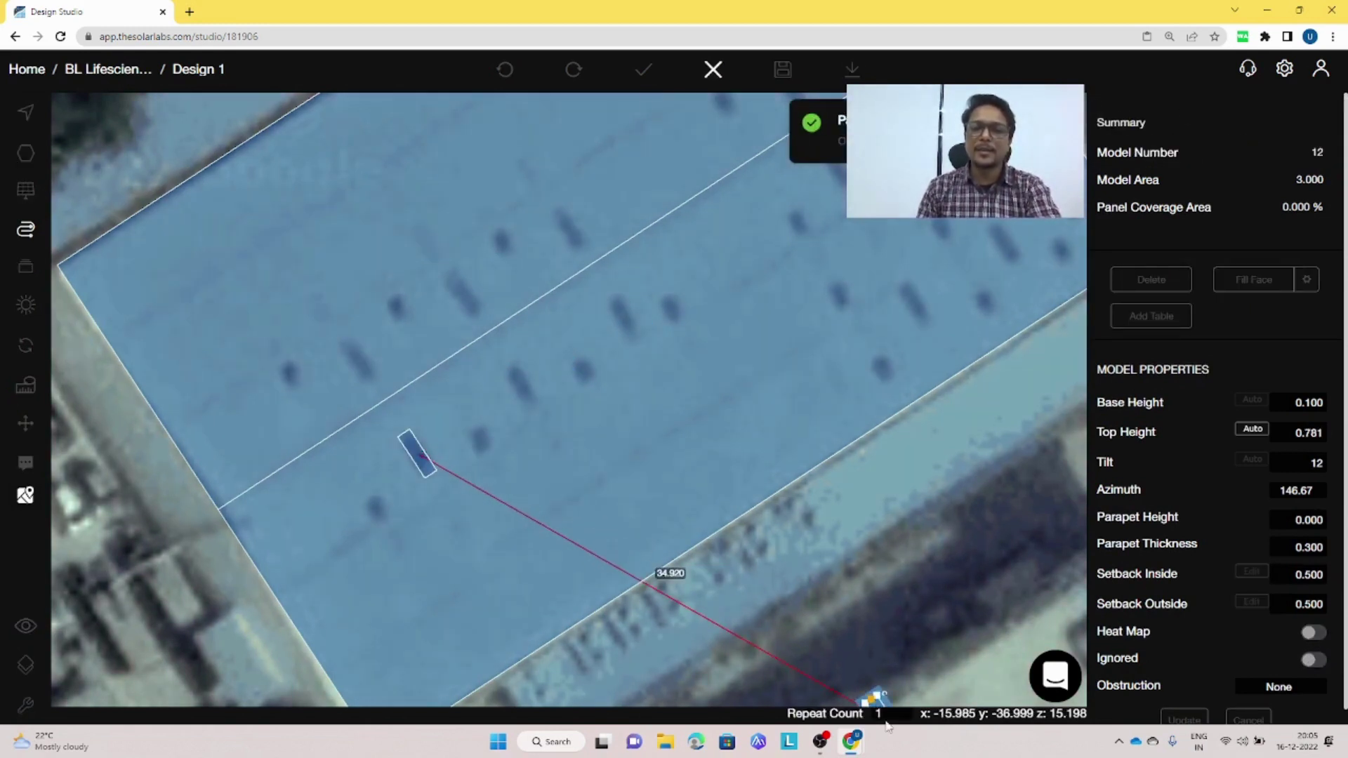
# Place two repeated vent copies, then paste one more vent copy onto the roof.
pyautogui.write('2')
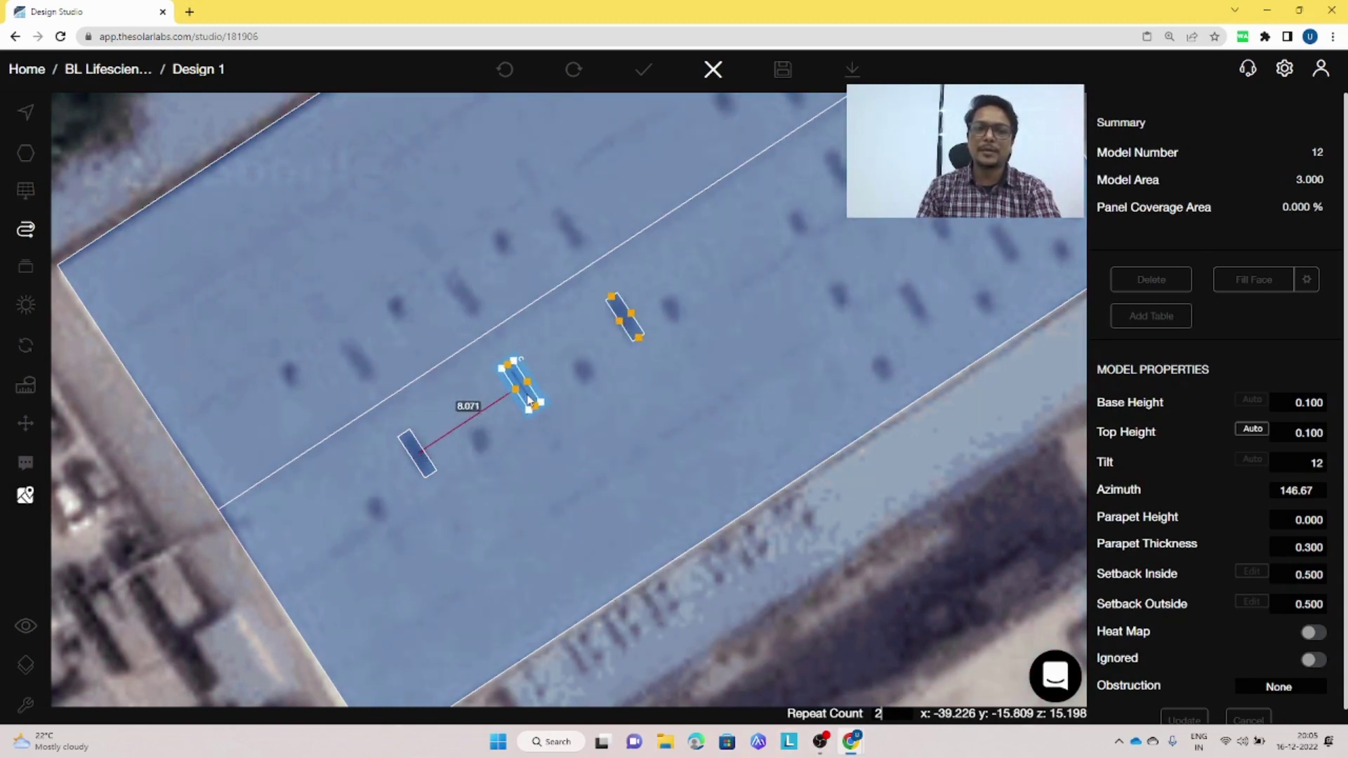
pyautogui.click(530, 400)
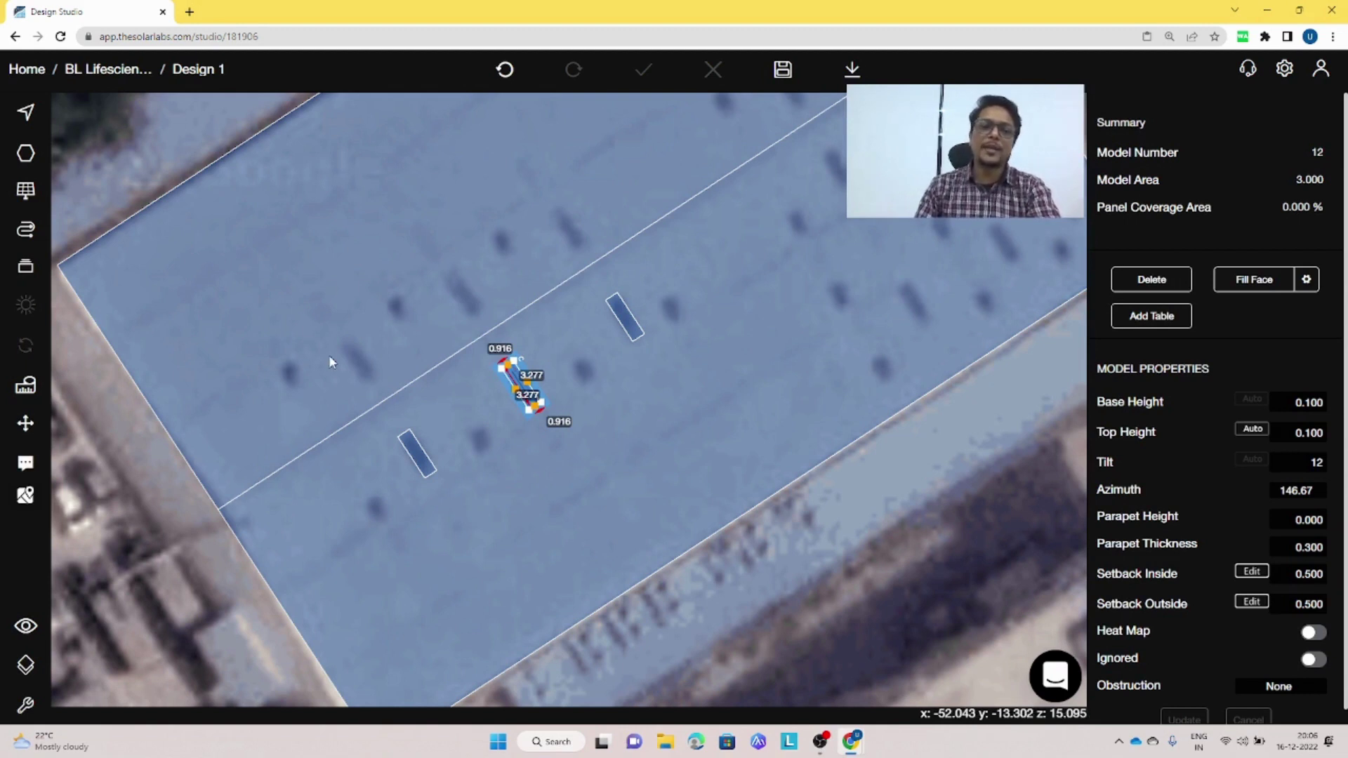
pyautogui.hotkey('ctrl', 'v')
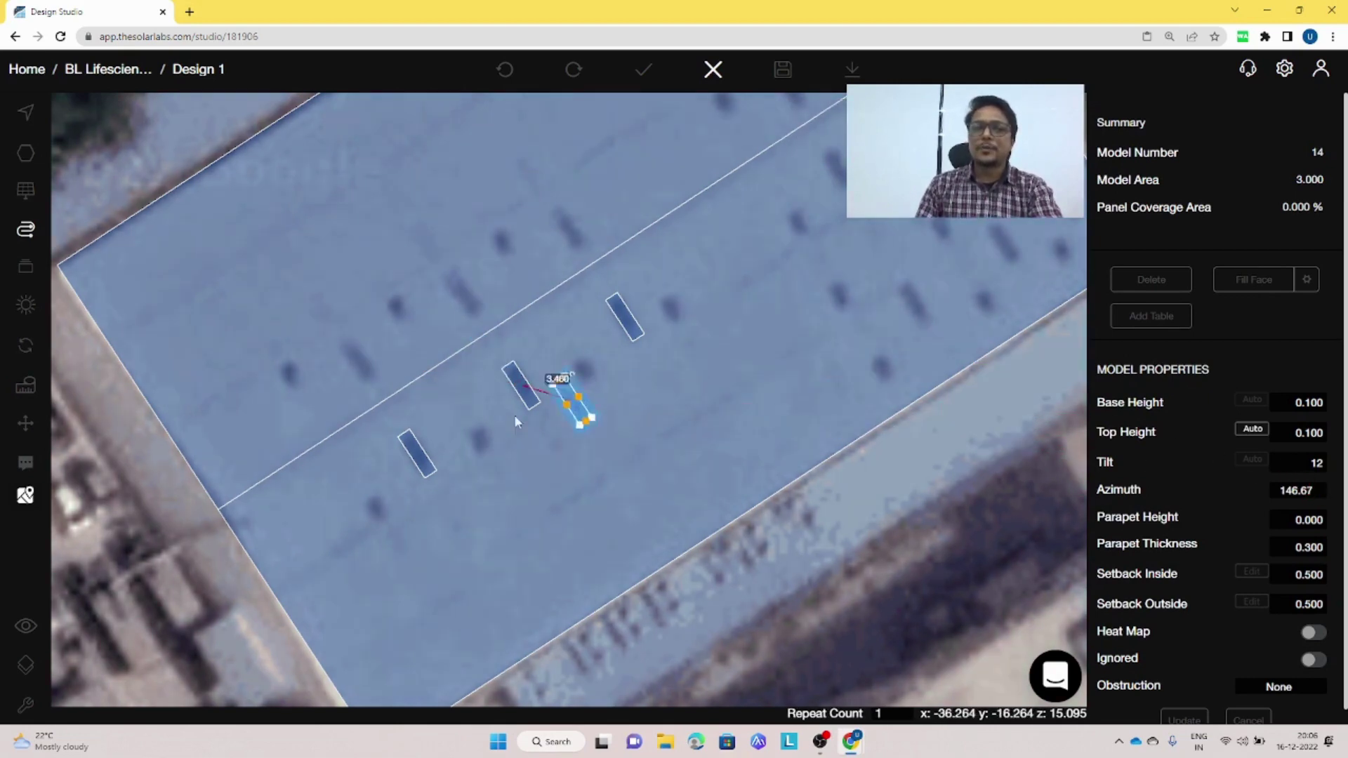
pyautogui.click(359, 365)
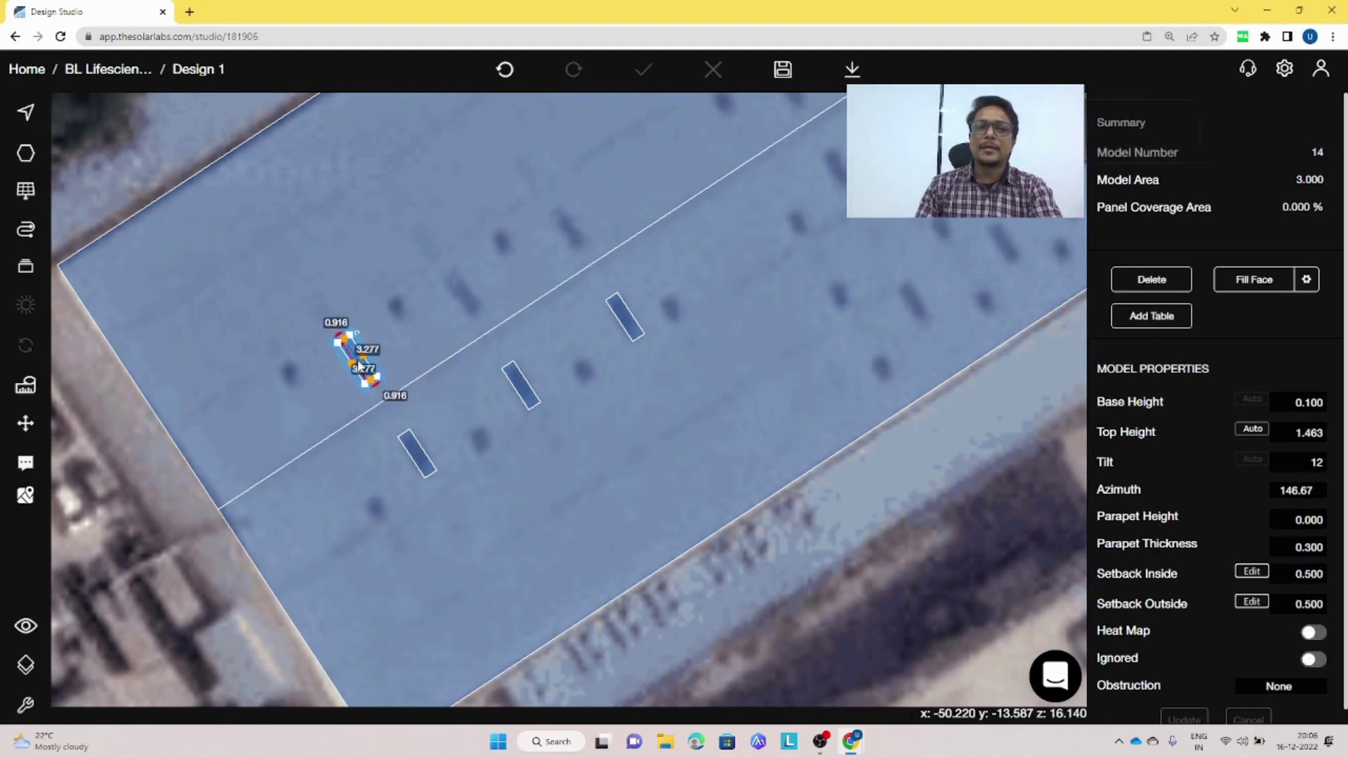
# Turn the pasted vent to azimuth 326.67 and place two repeated copies of it.
pyautogui.click(1315, 497)
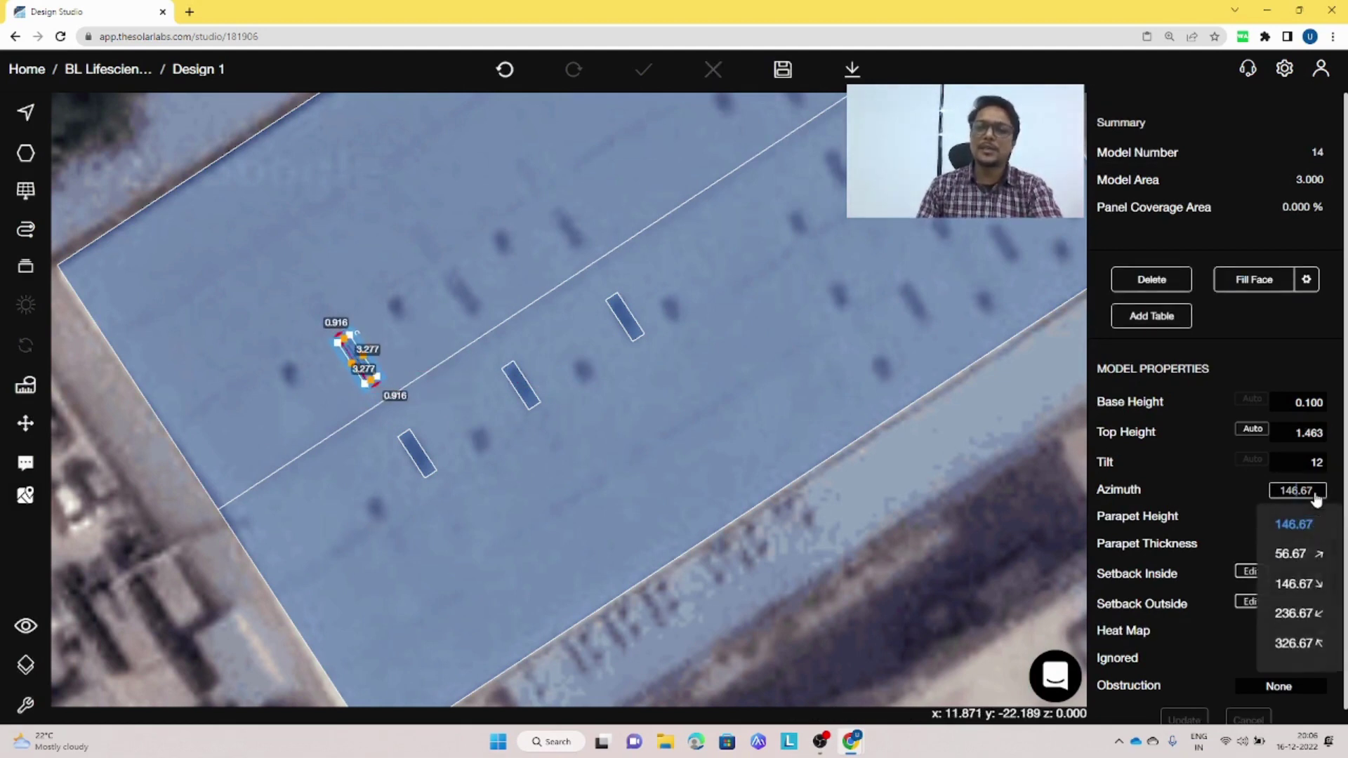
pyautogui.click(1318, 644)
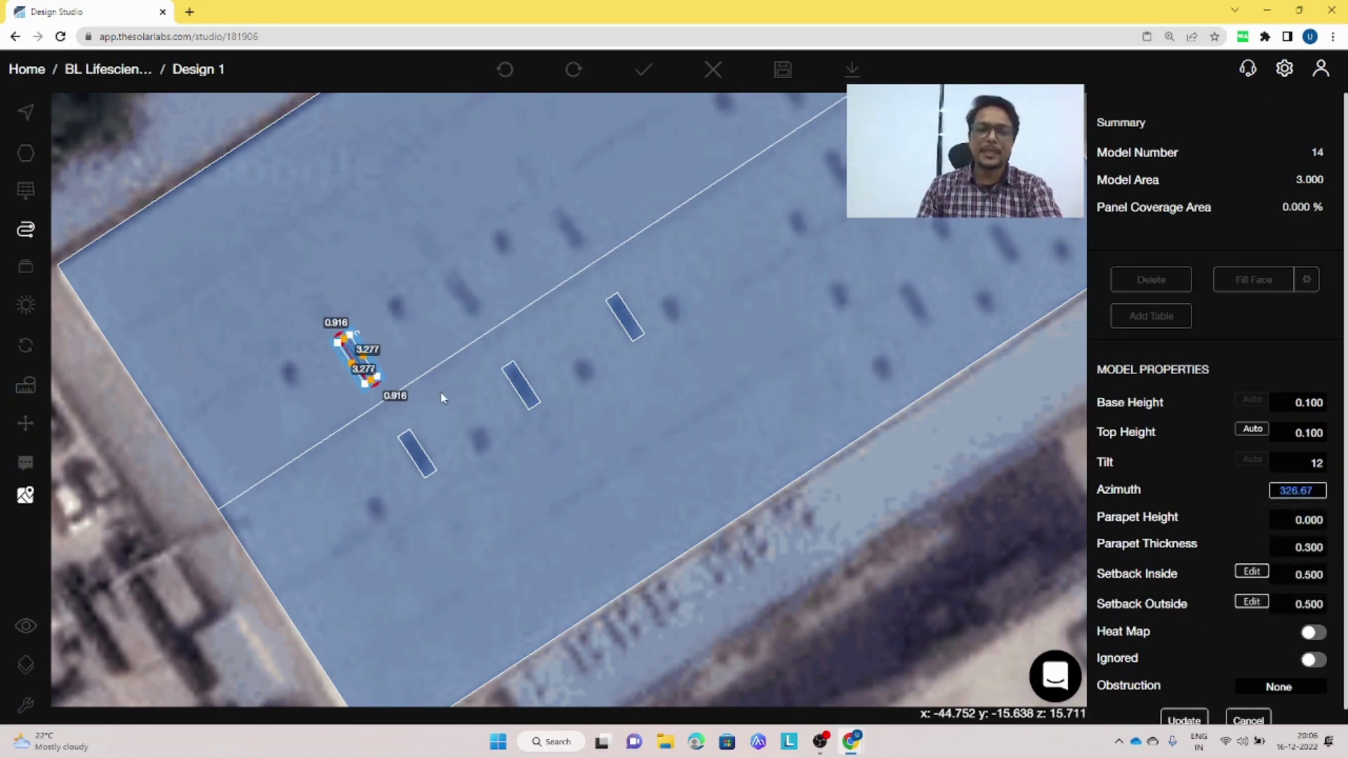
pyautogui.hotkey('ctrl', 'c')
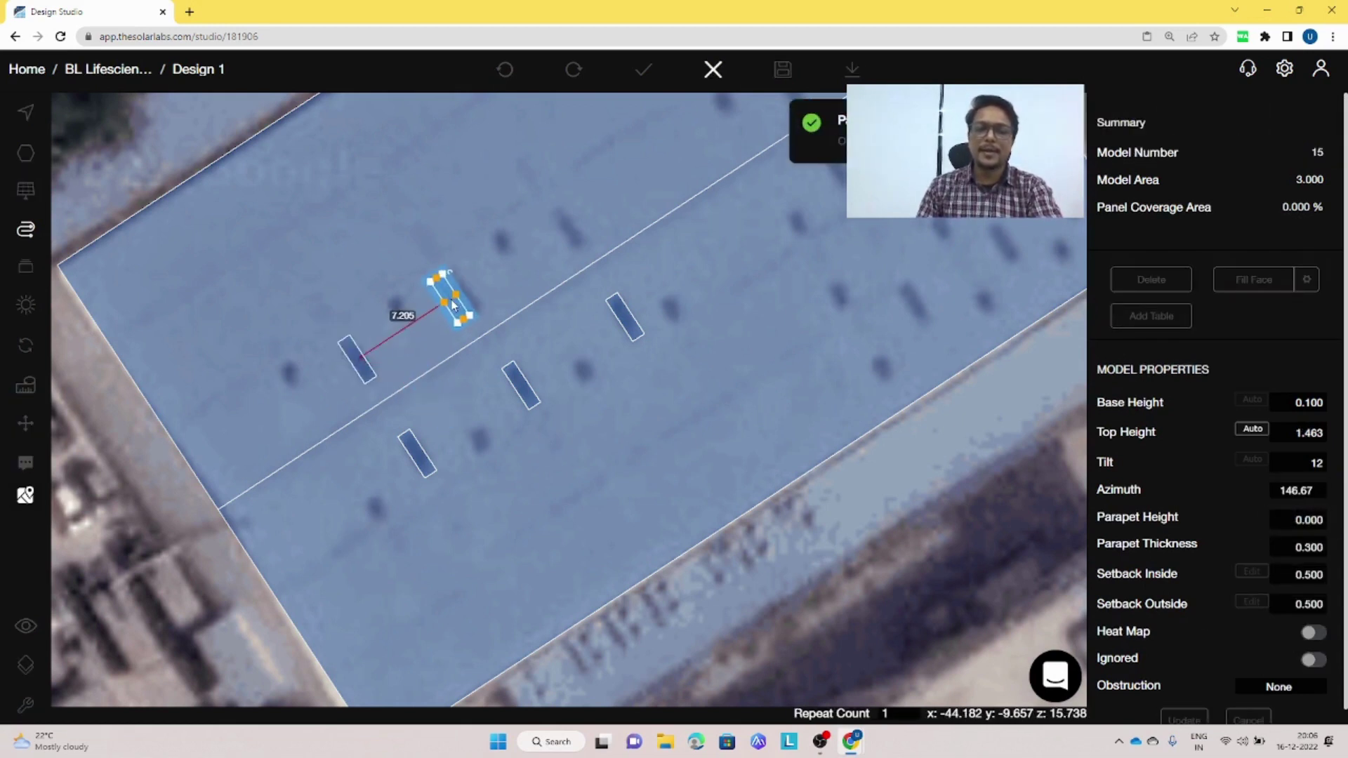
pyautogui.write('2')
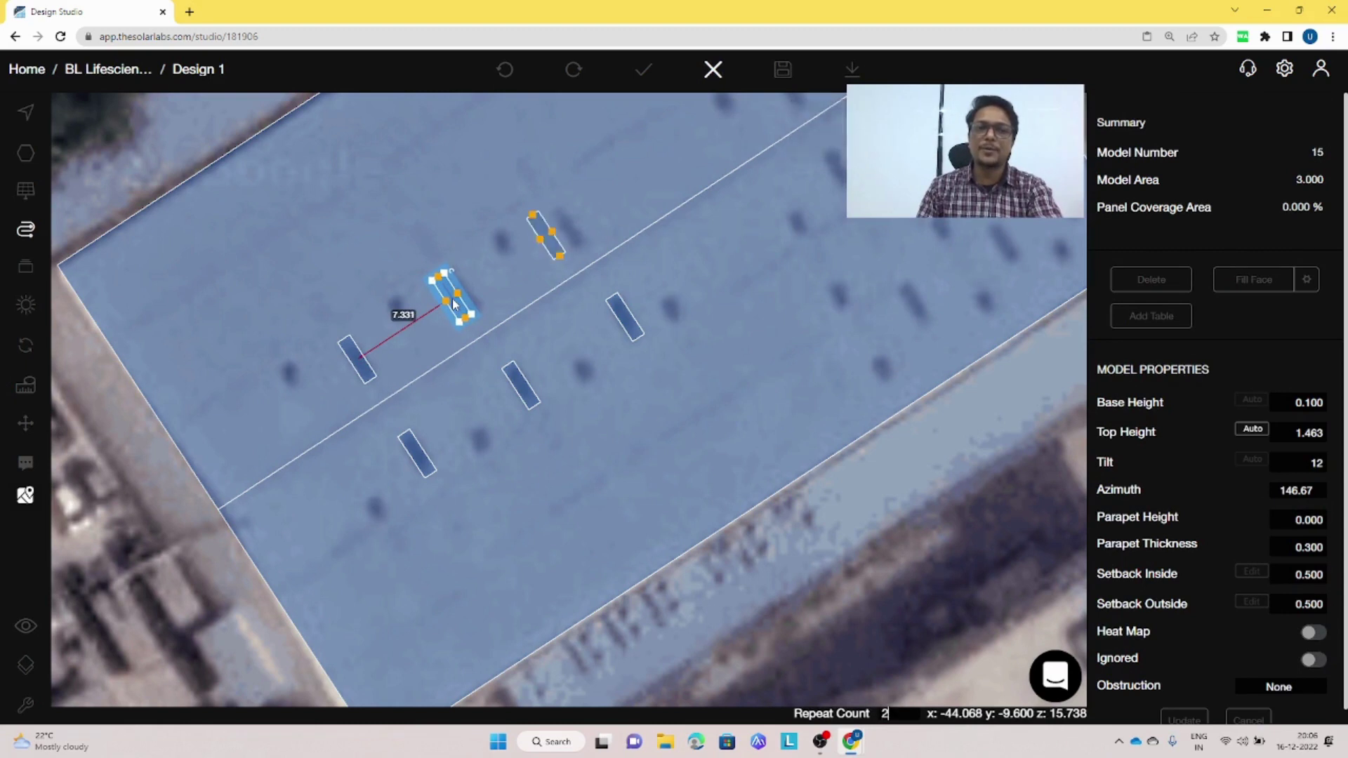
pyautogui.click(467, 303)
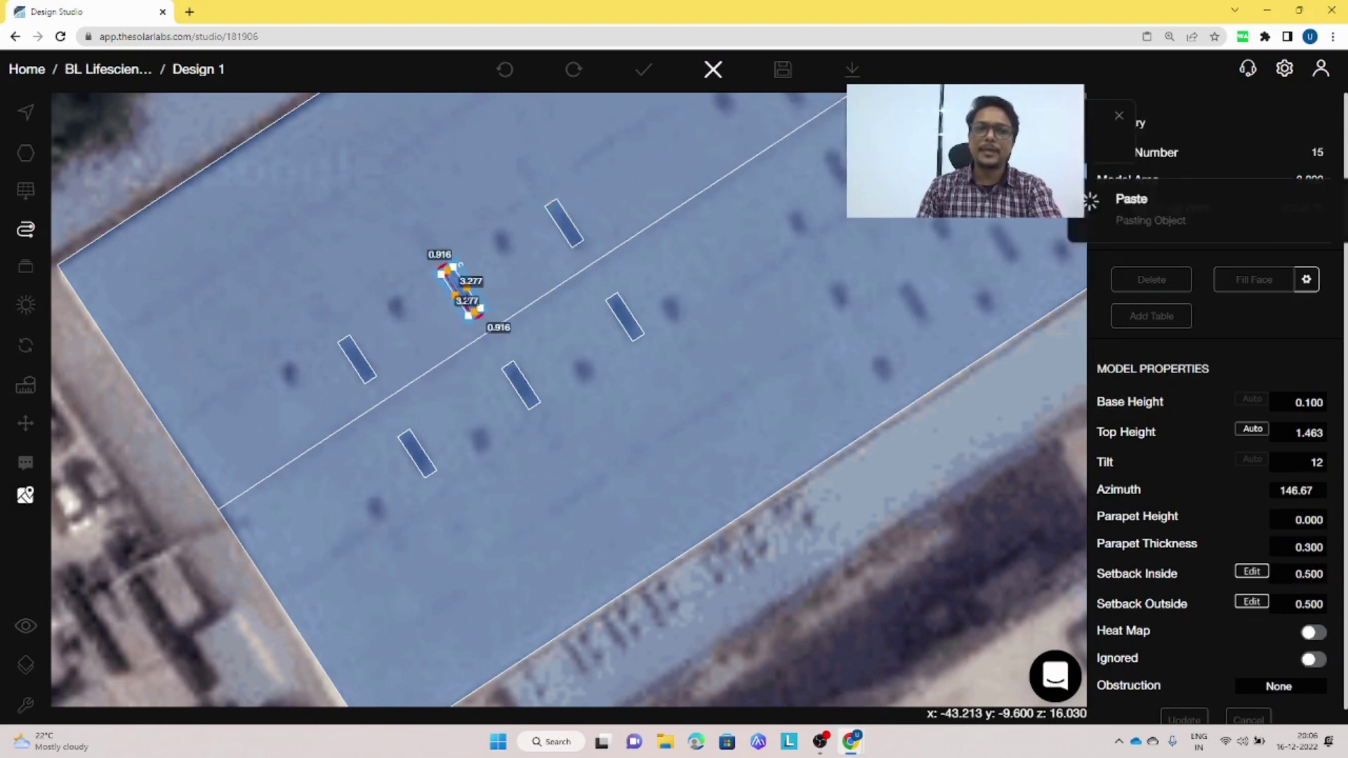
pyautogui.scroll(-1, 549, 386)
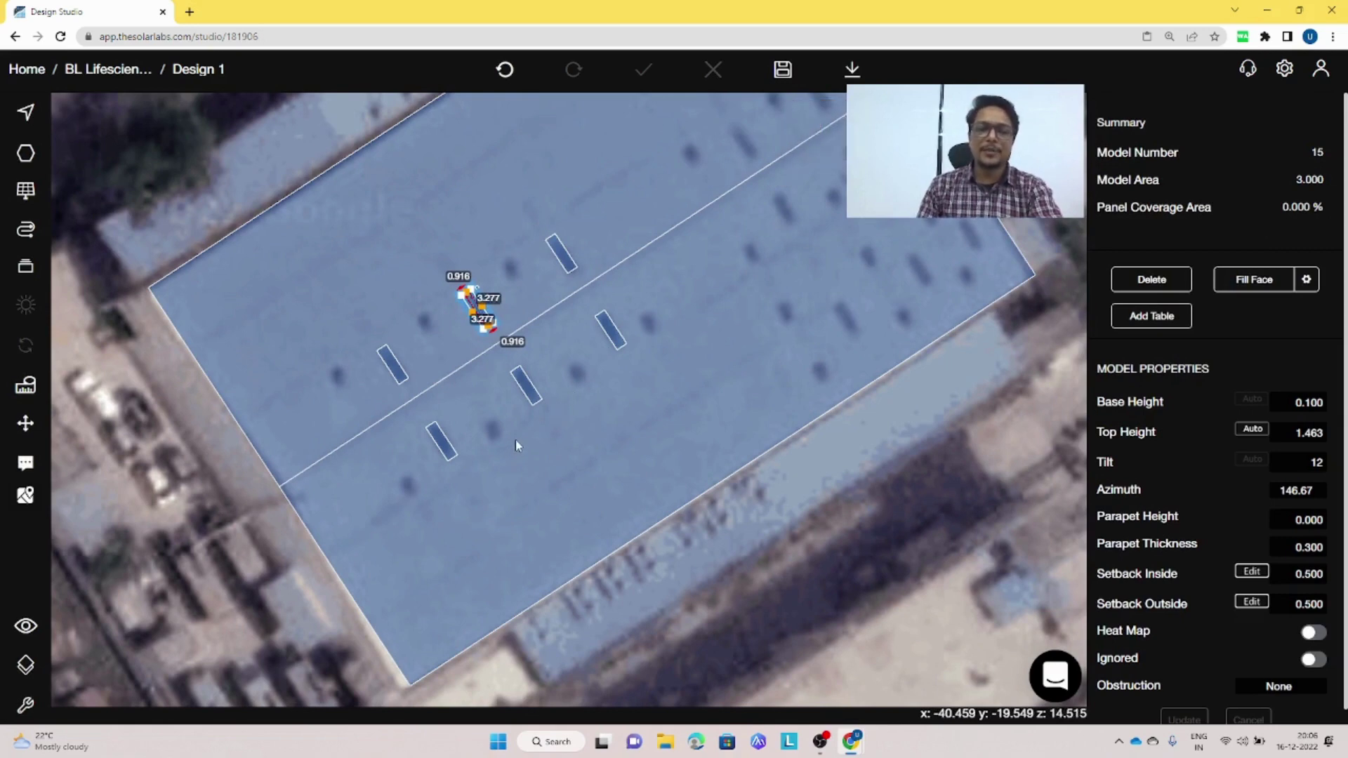
# Draw a circular obstruction on the roof with base height 0.8.
pyautogui.press('o')
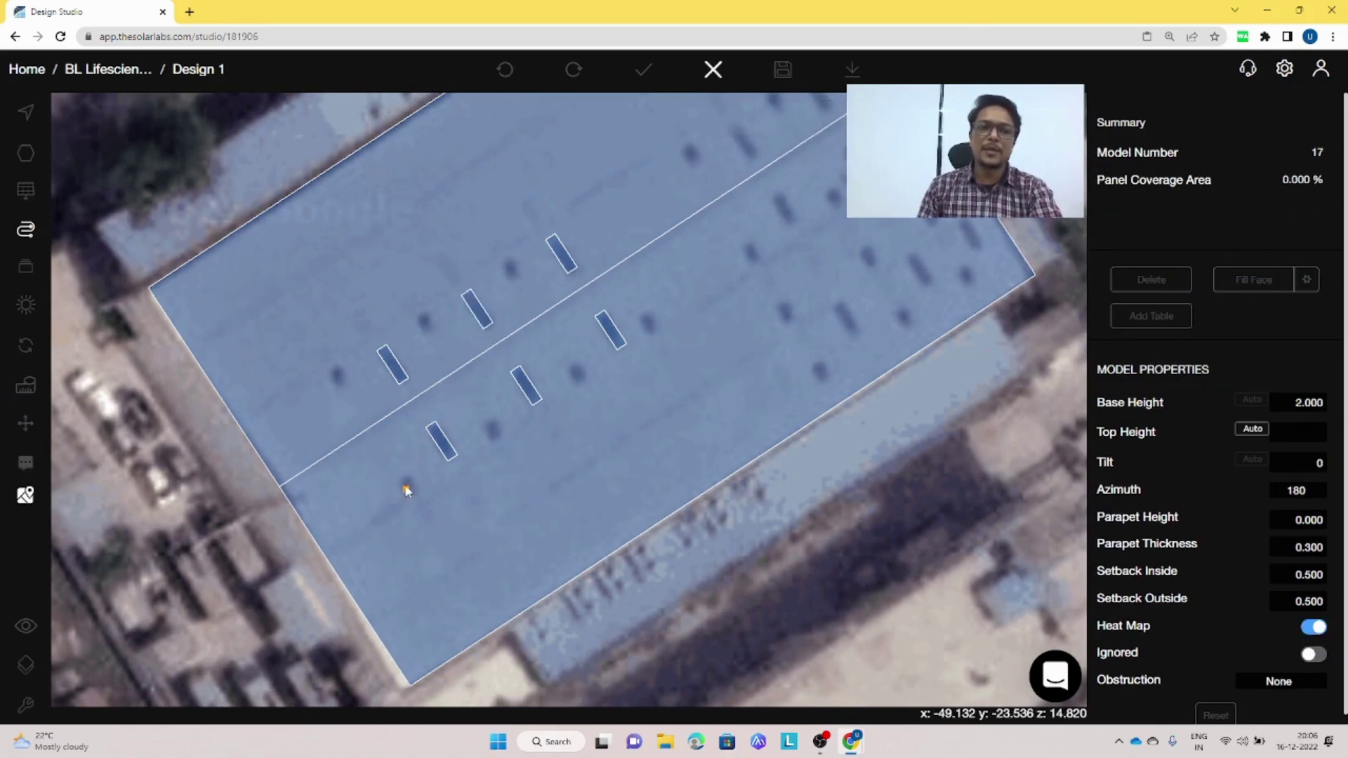
pyautogui.scroll(3, 407, 492)
pyautogui.scroll(2, 411, 481)
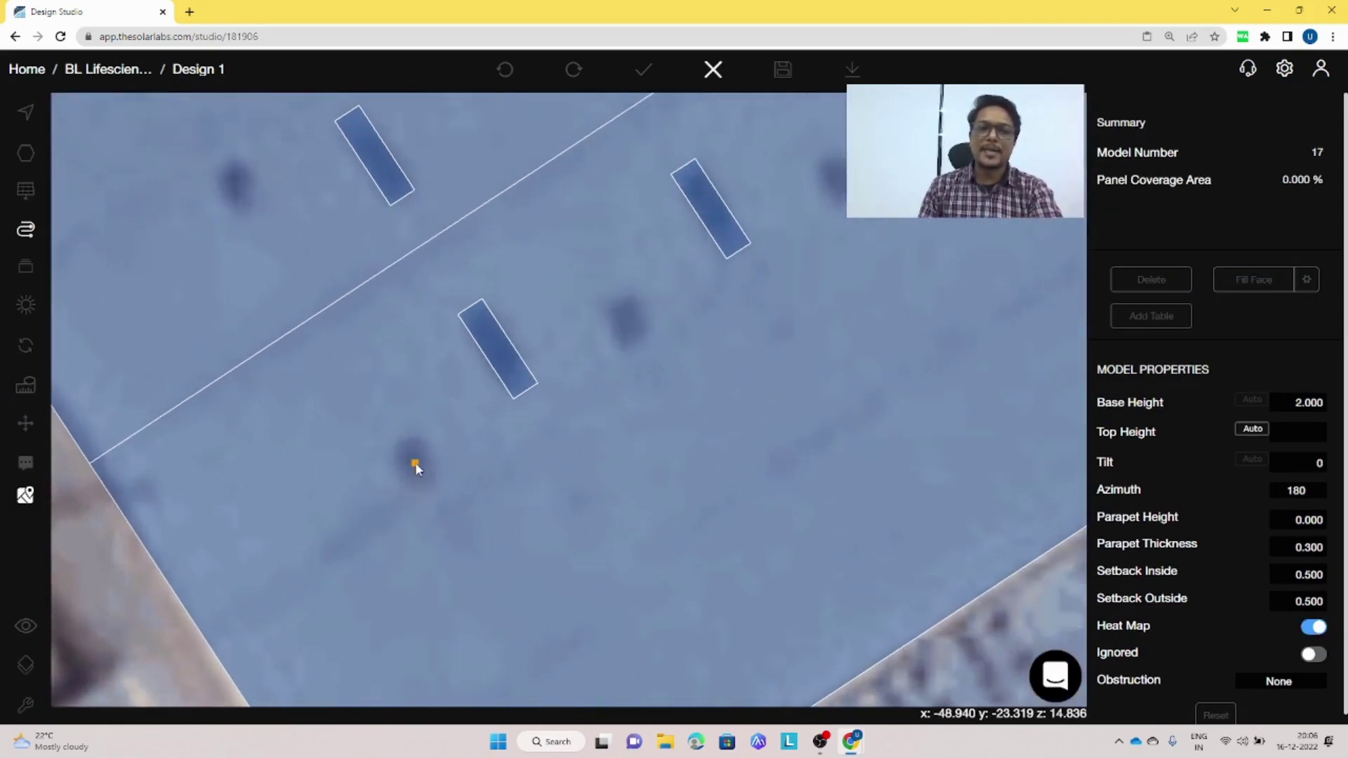
pyautogui.click(415, 464)
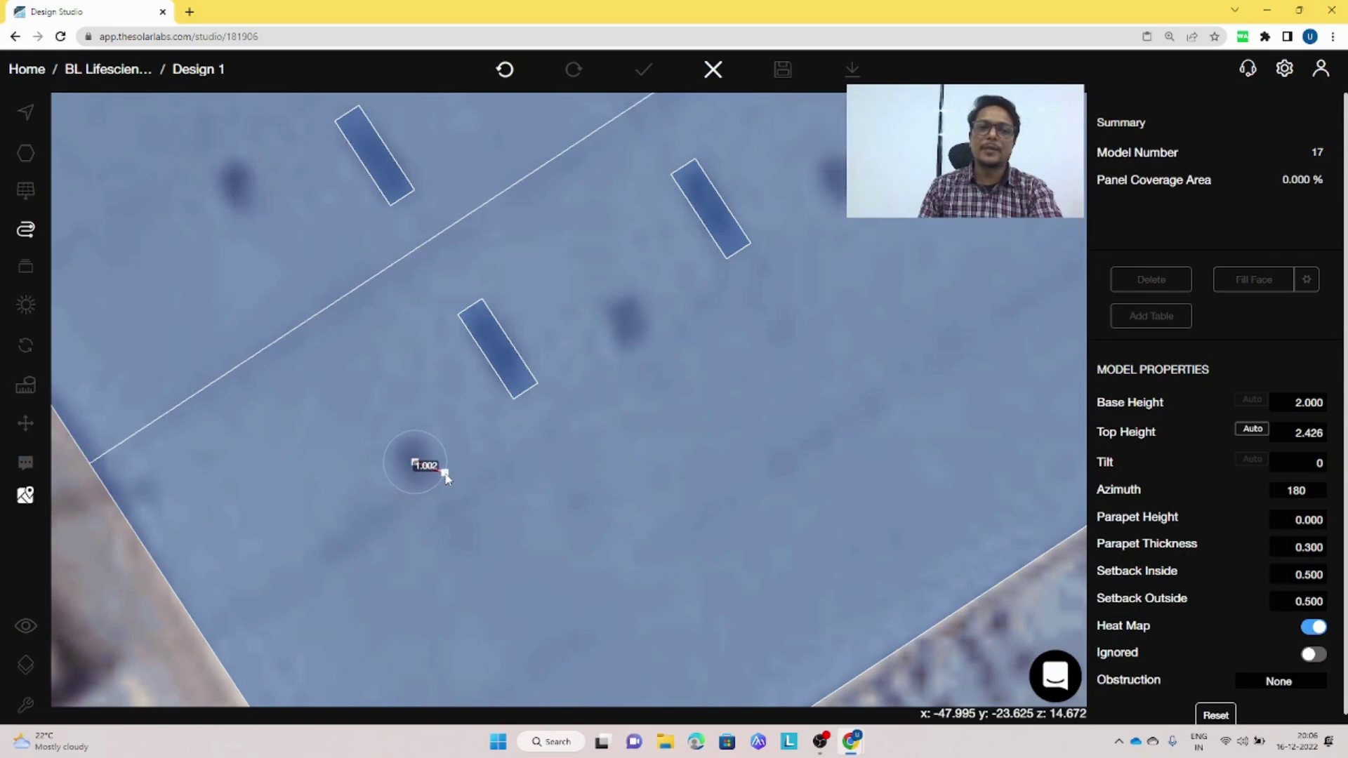
pyautogui.click(442, 472)
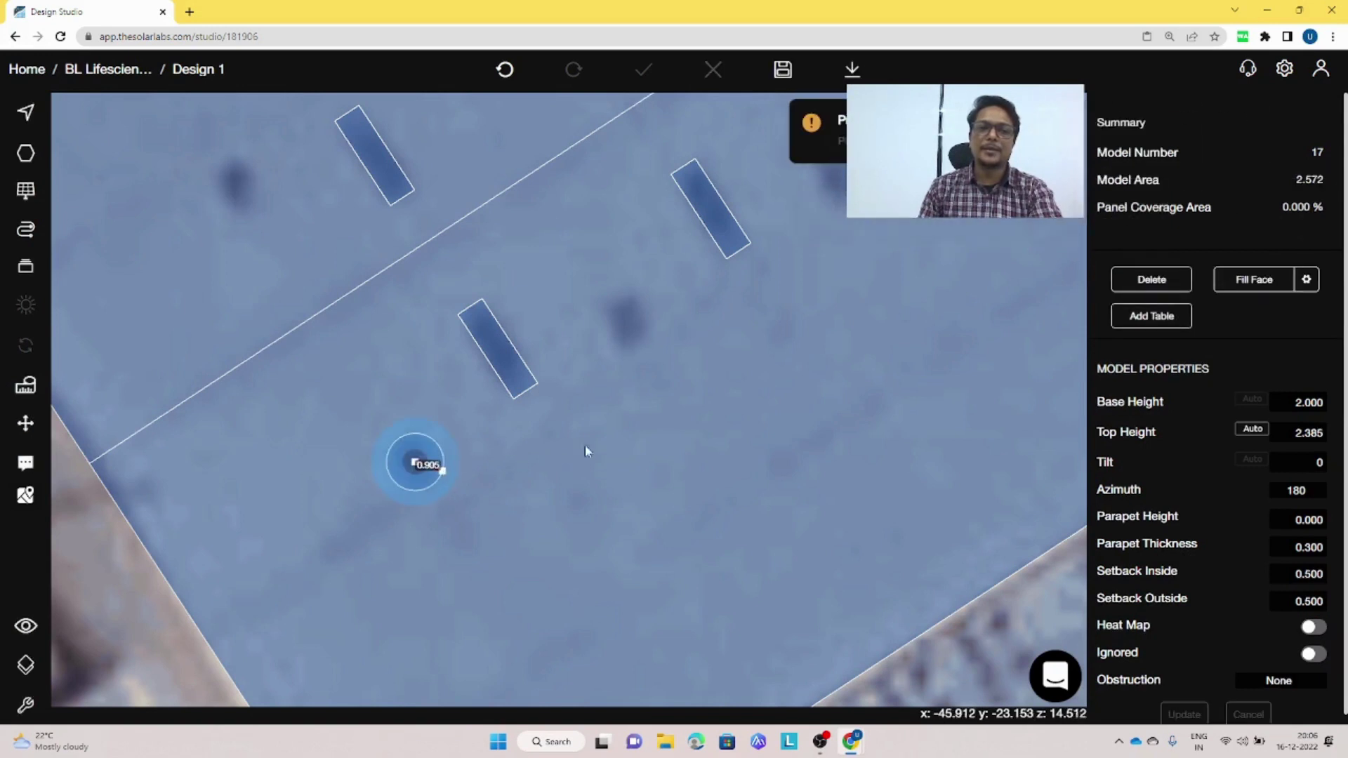
pyautogui.click(1298, 402)
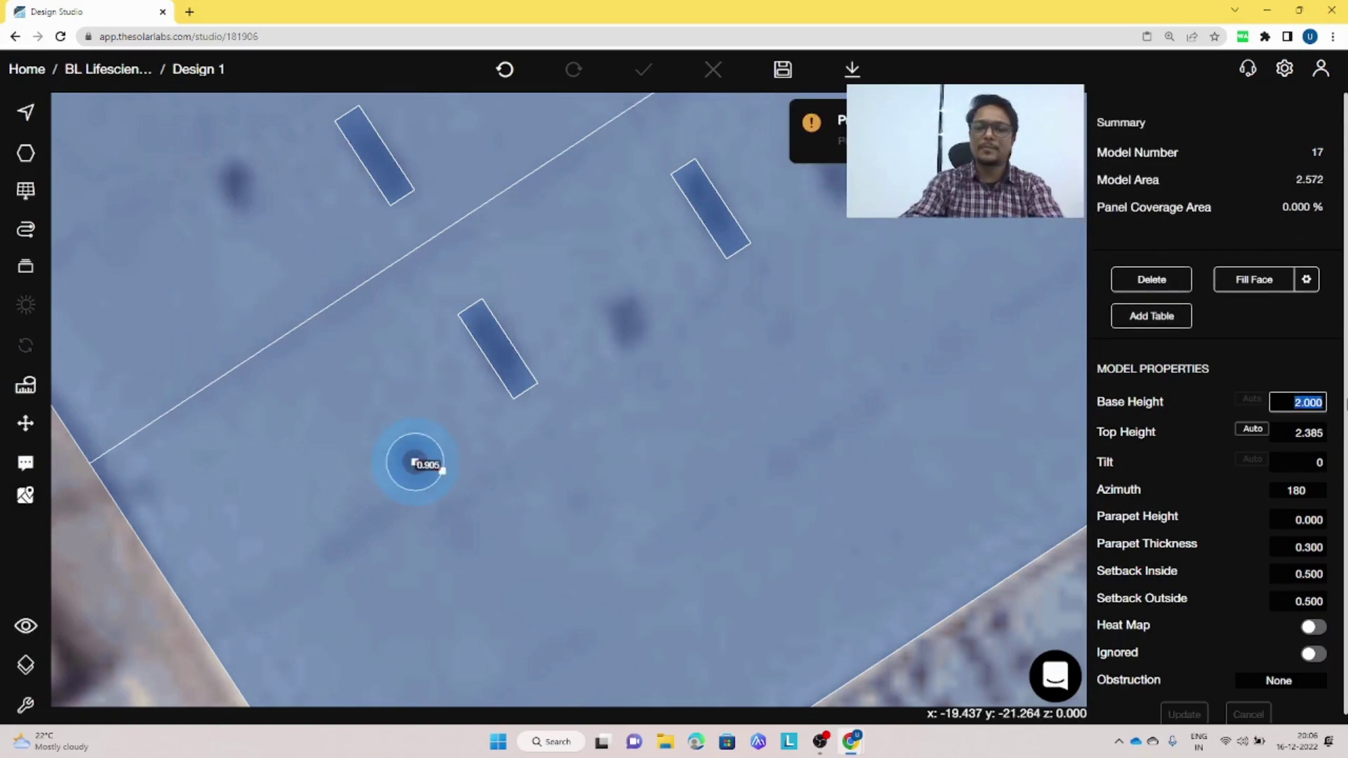
pyautogui.press('BackSpace')
pyautogui.write('0.8')
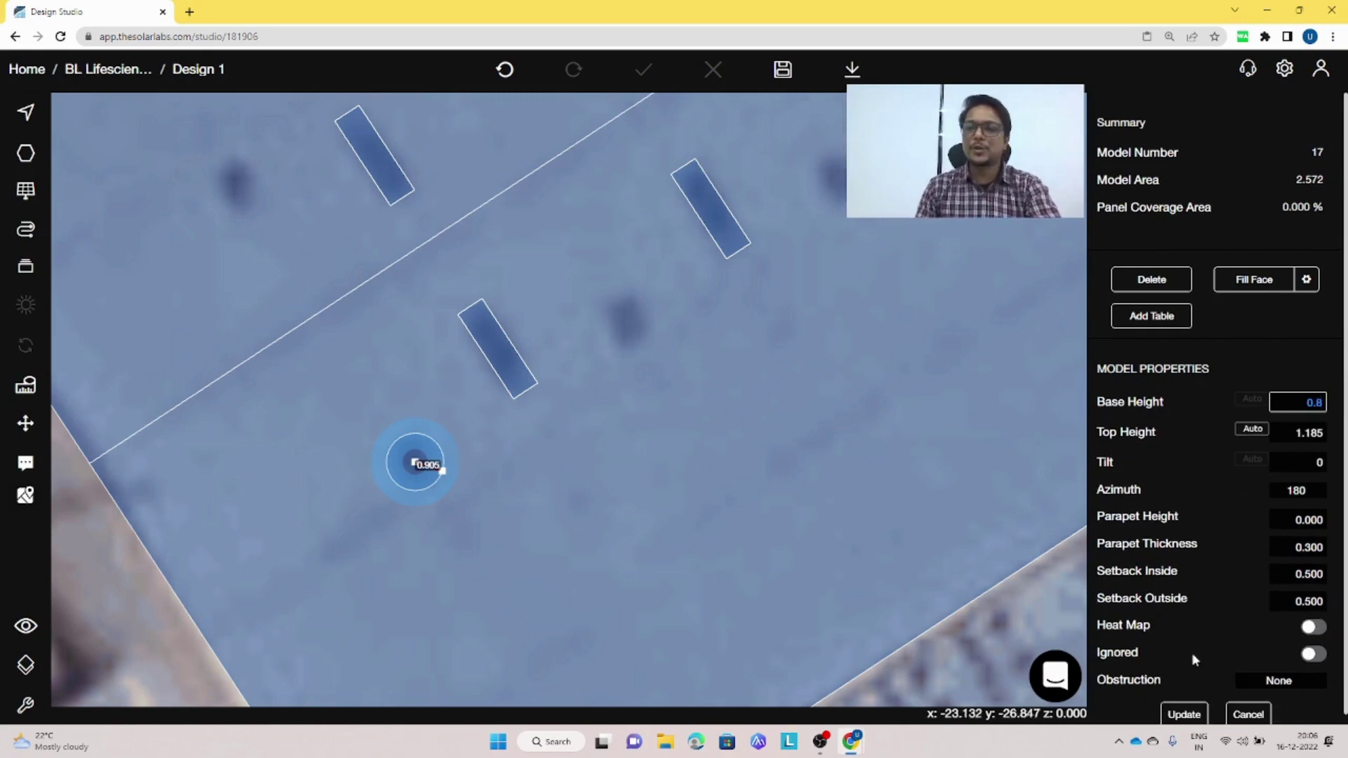
pyautogui.click(1184, 714)
# Paste the circle with repeat count 3 into a diagonal row, nudging the top one left.
pyautogui.hotkey('ctrl', 'v')
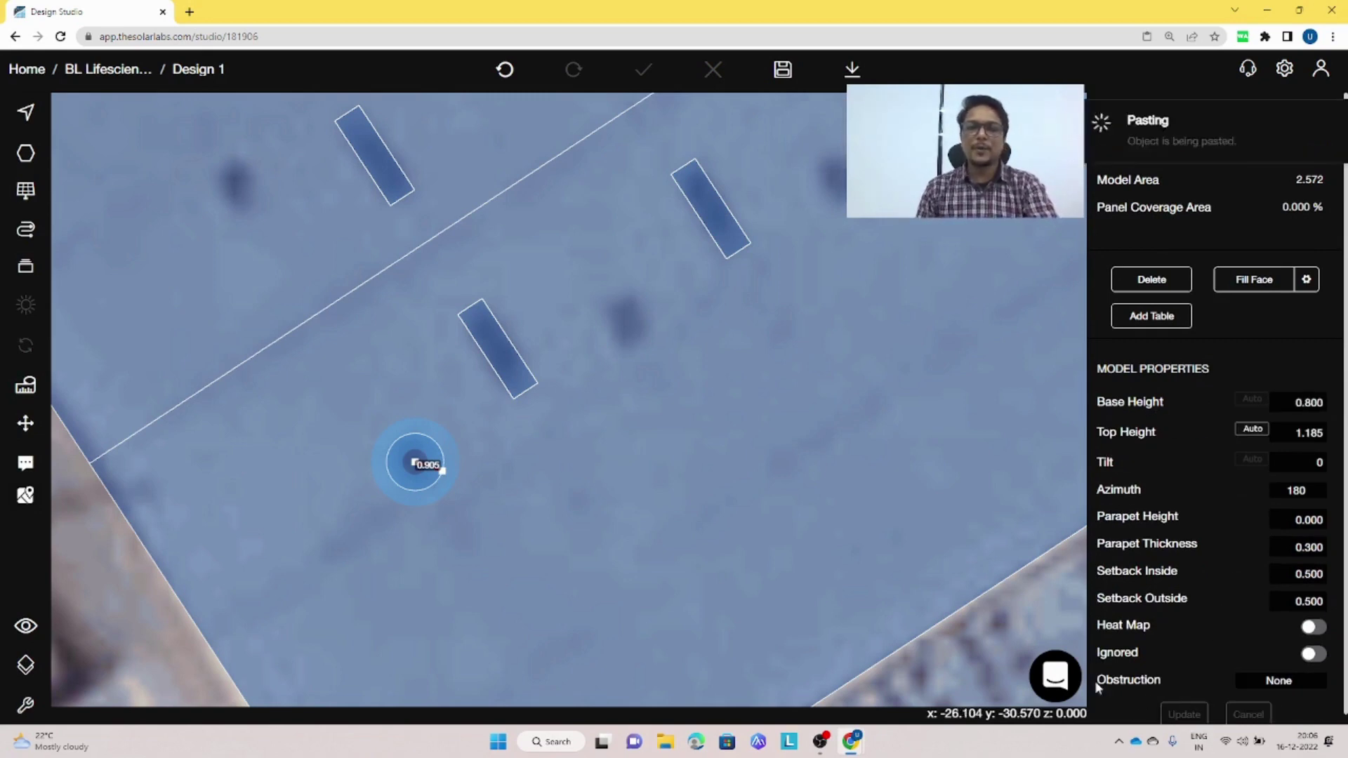
pyautogui.scroll(-5, 713, 445)
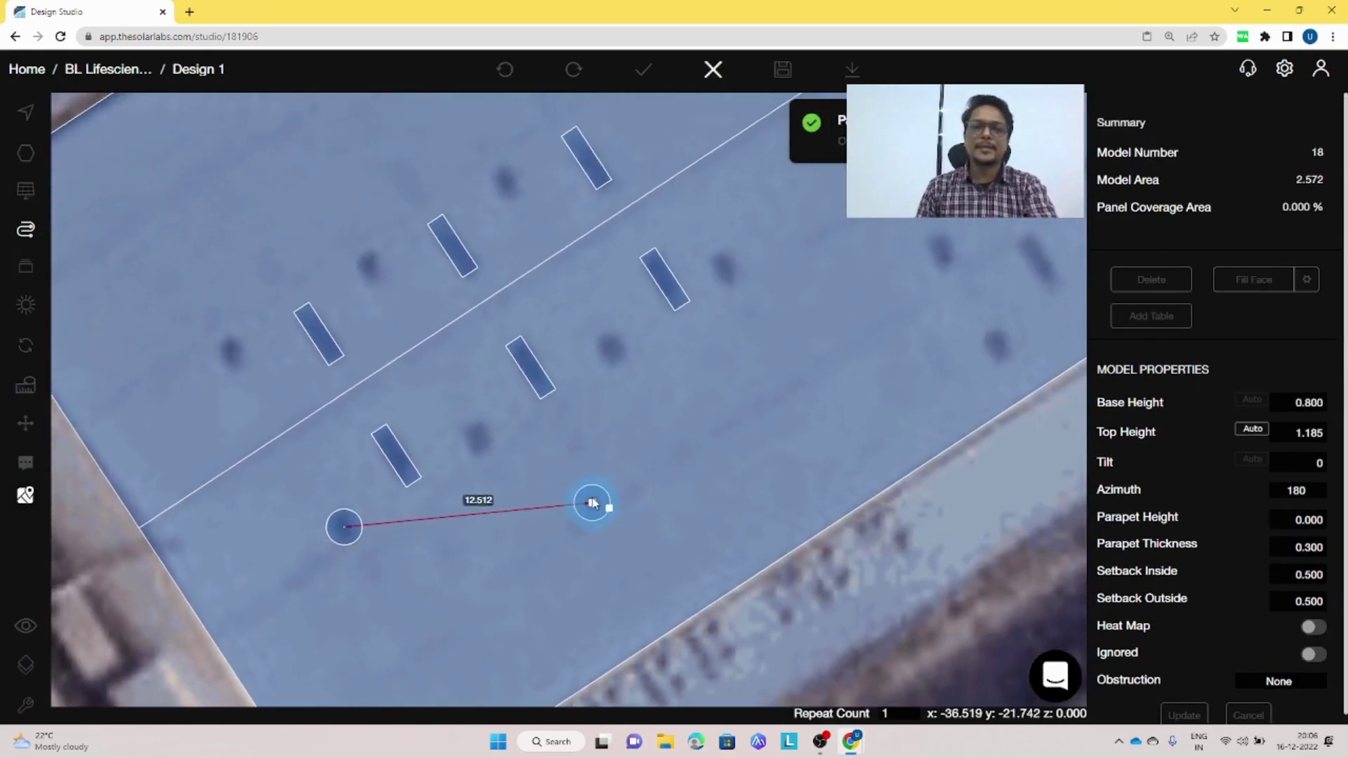
pyautogui.press('BackSpace')
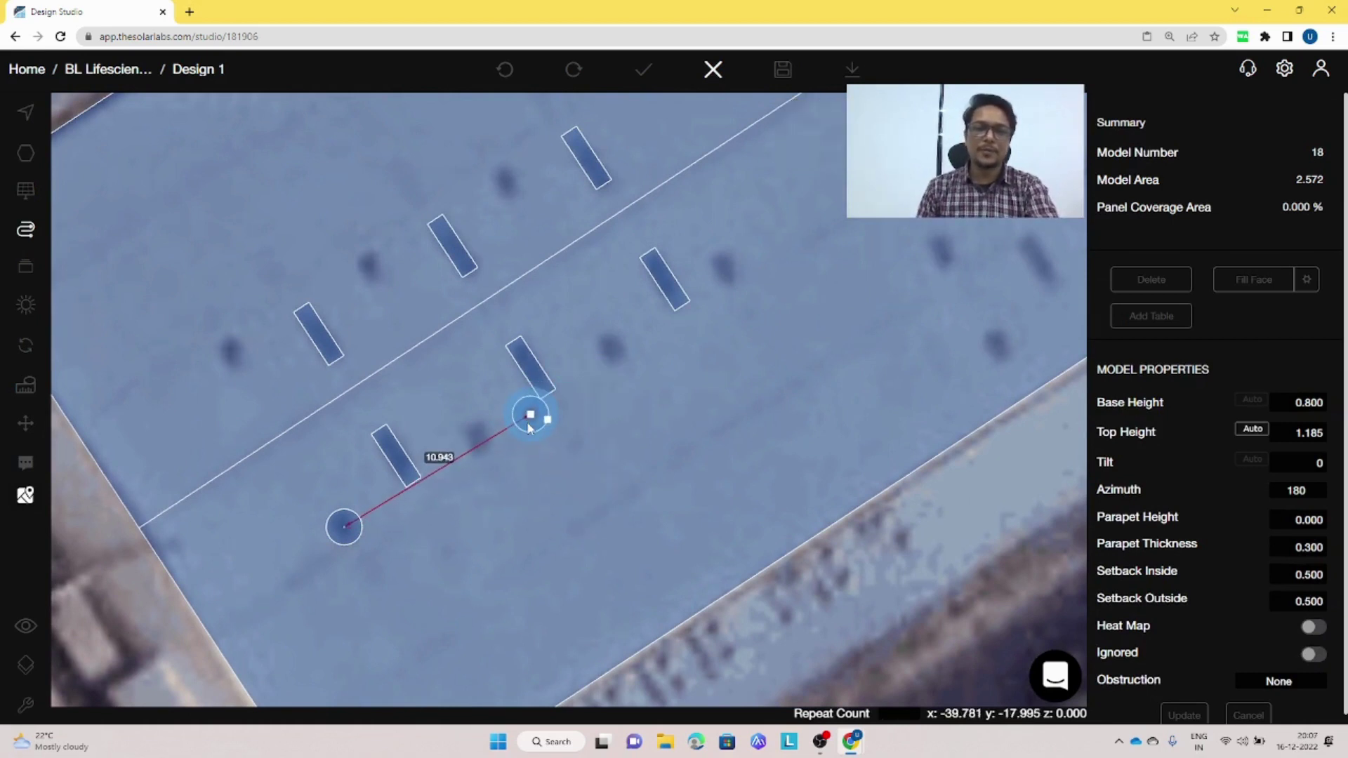
pyautogui.write('3')
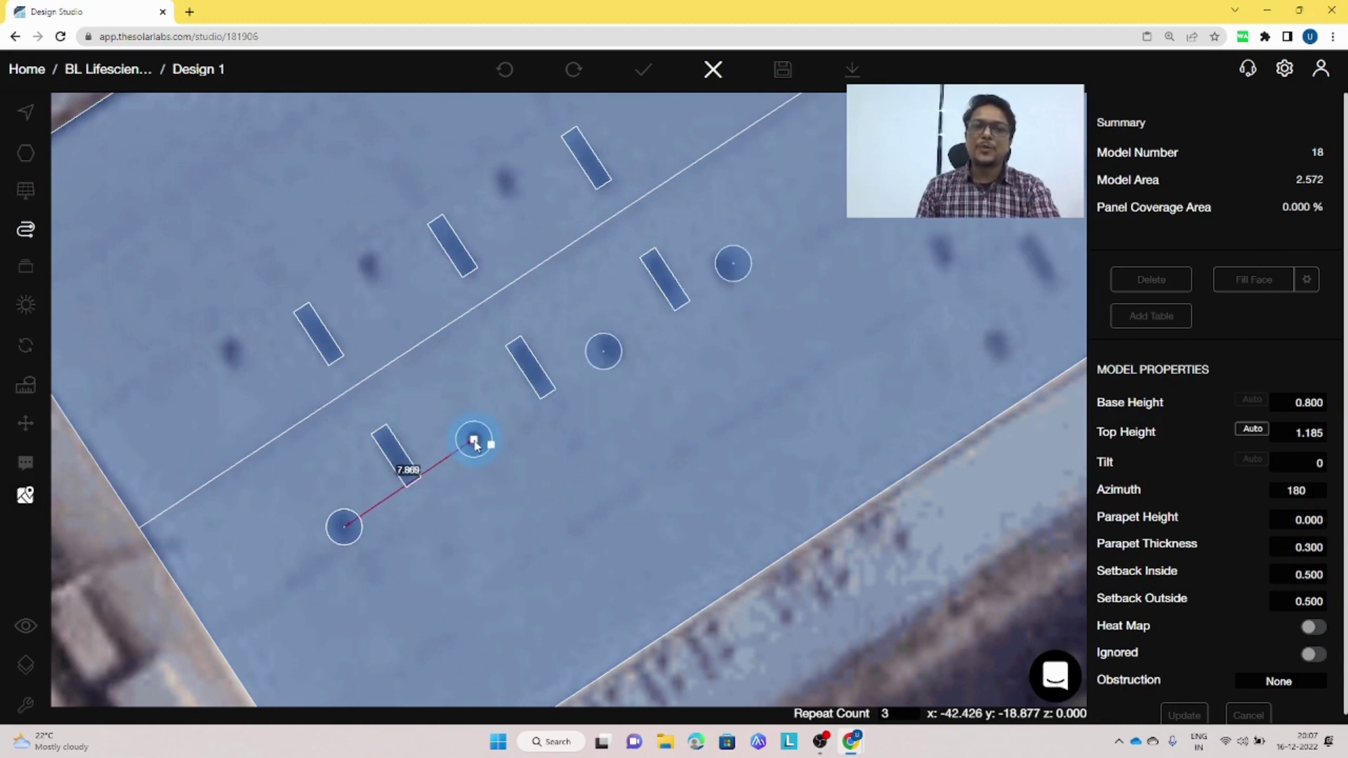
pyautogui.click(473, 439)
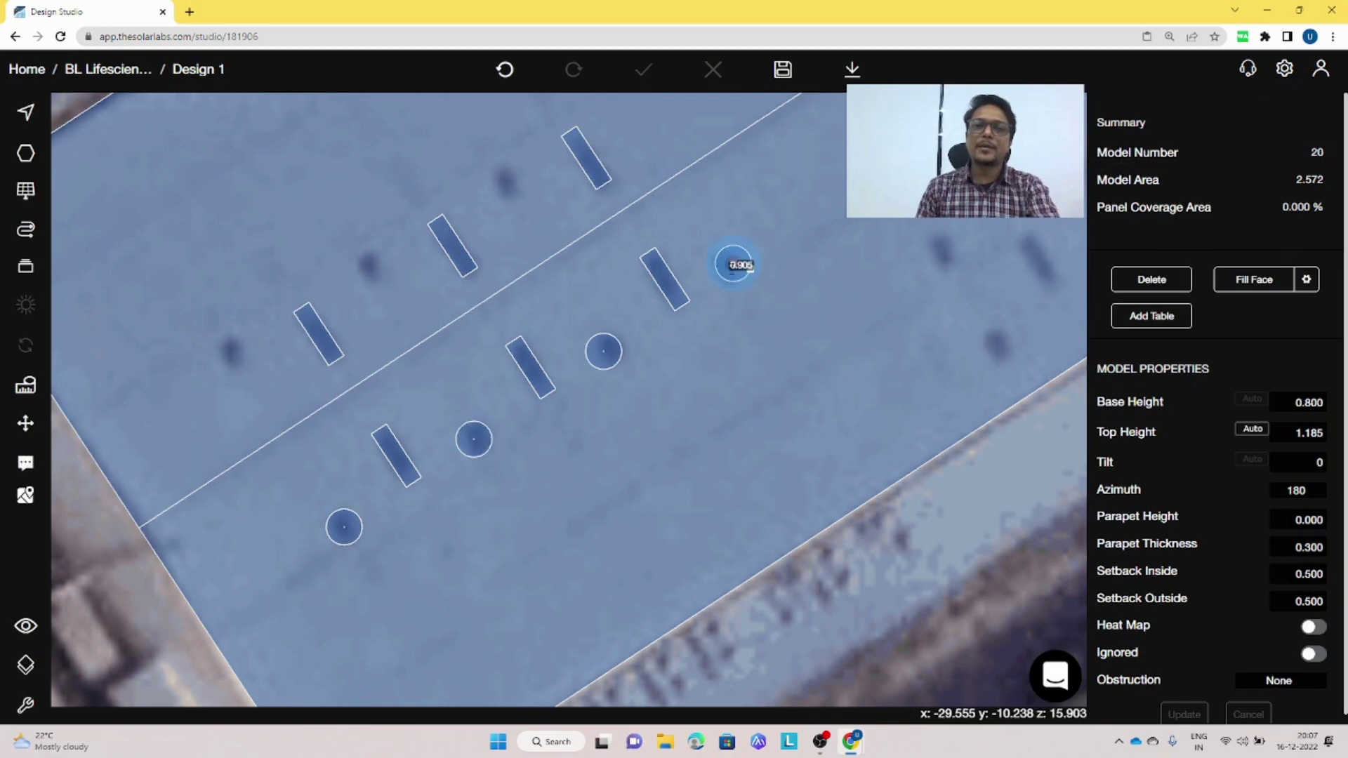
pyautogui.click(730, 274)
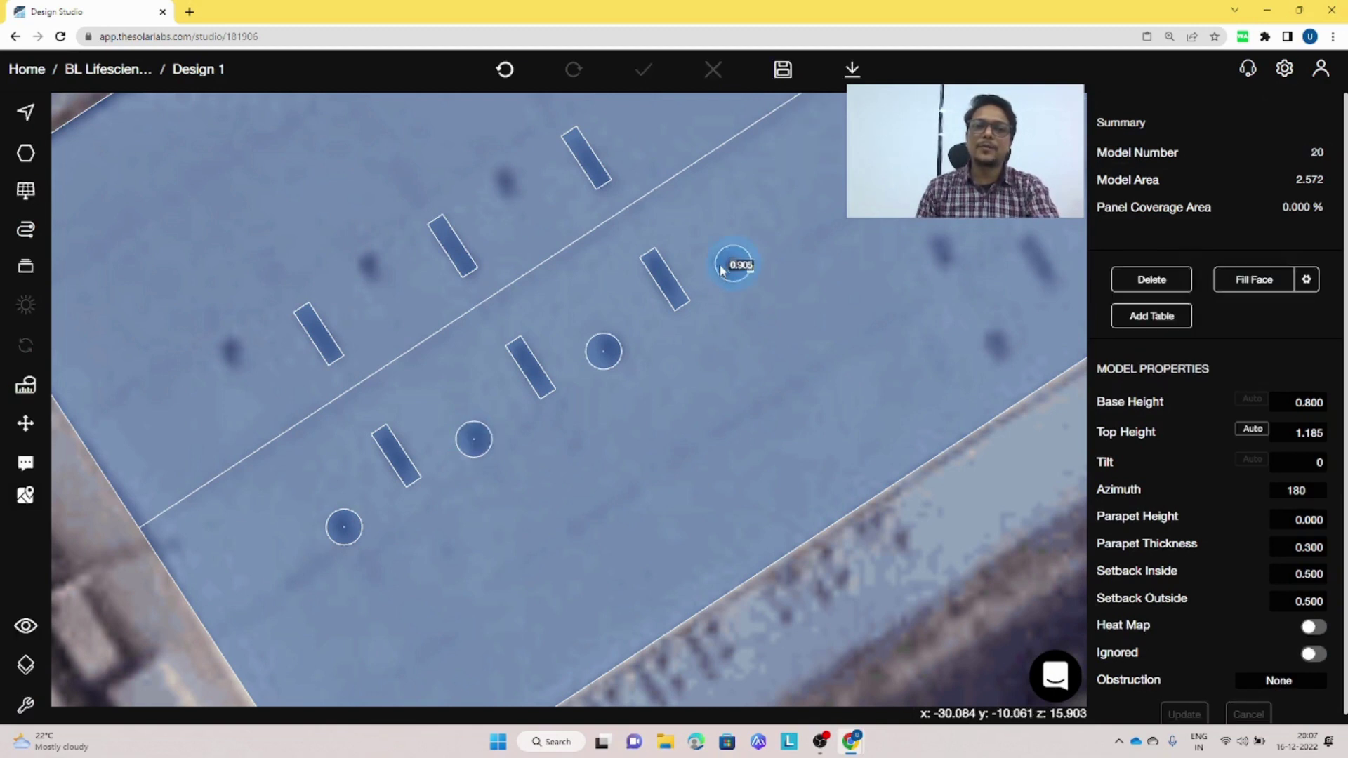
pyautogui.moveTo(730, 274); pyautogui.dragTo(716, 268)
pyautogui.click(619, 406)
pyautogui.scroll(-2, 620, 408)
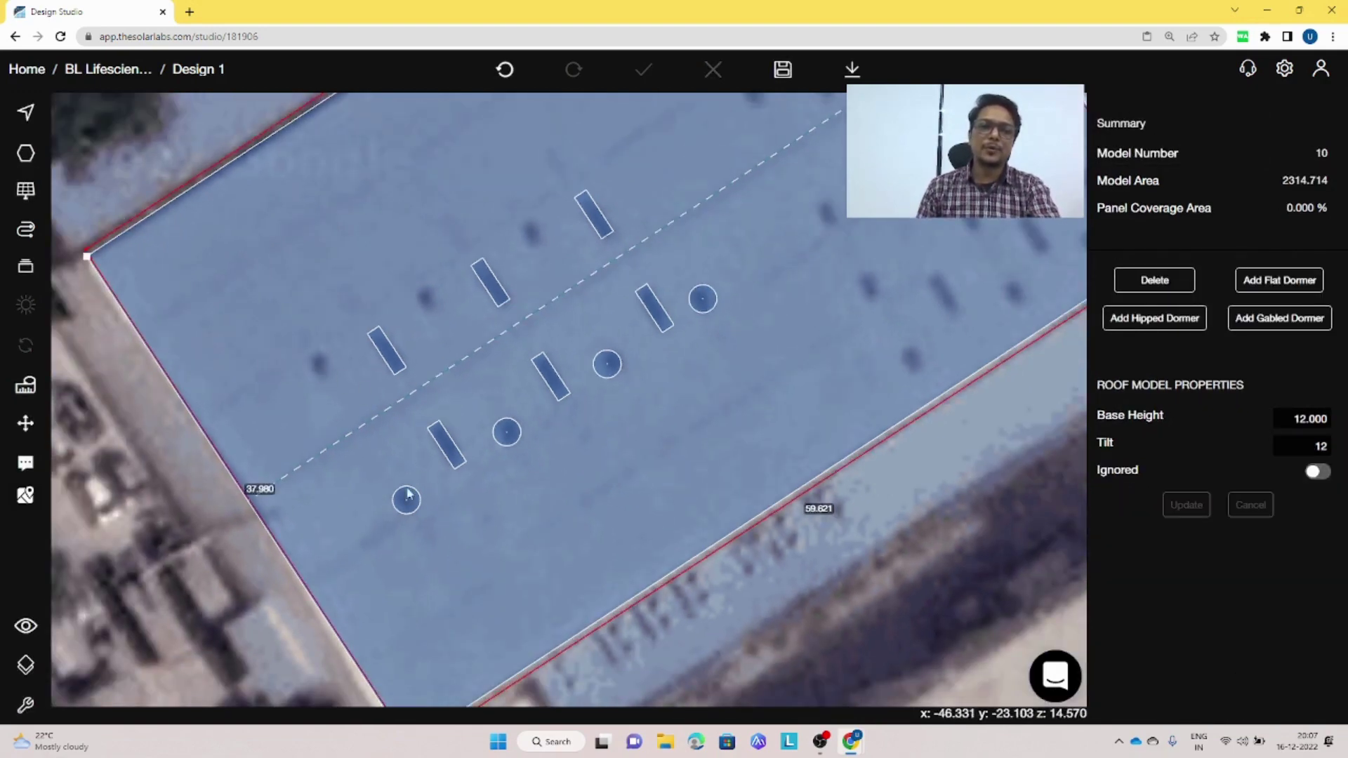
# Copy a circle onto the upper roof half, then paste two more with repeat count 2.
pyautogui.click(704, 299)
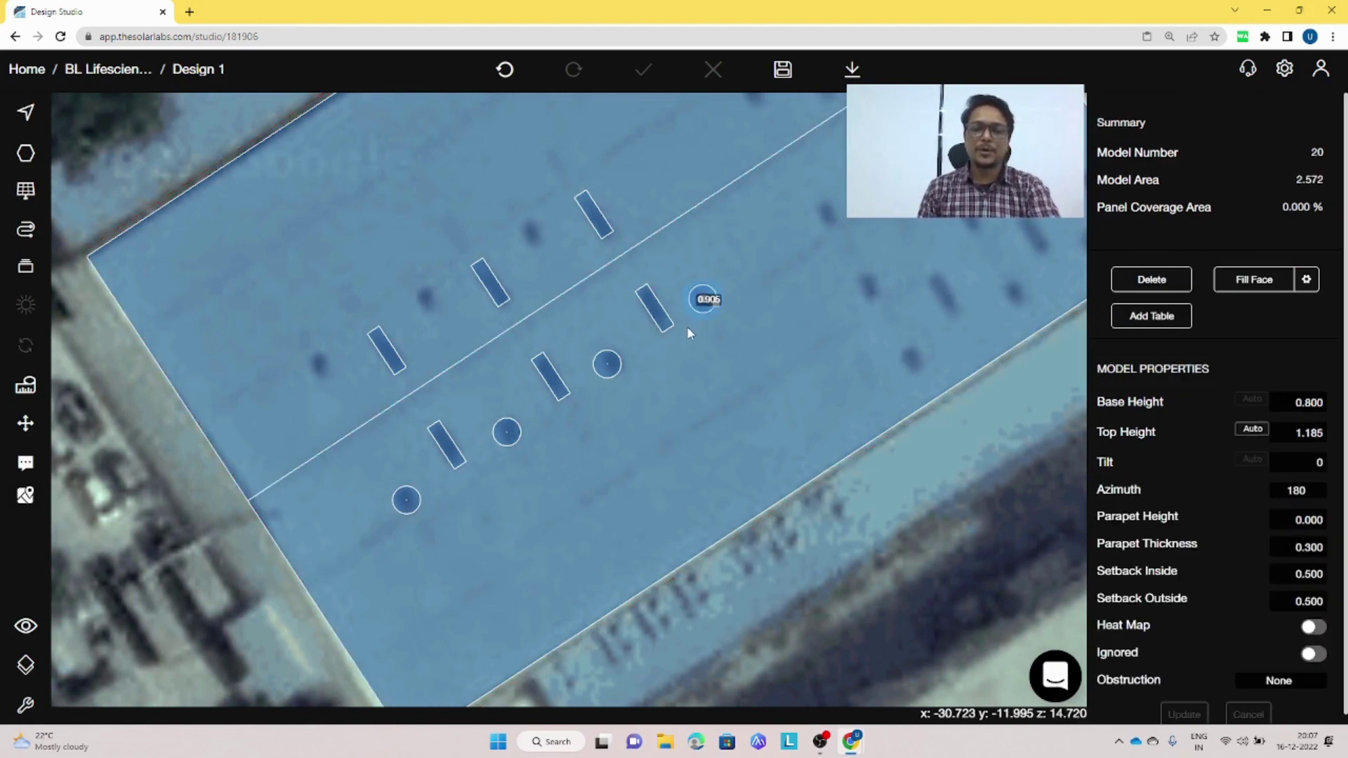
pyautogui.hotkey('ctrl', 'c')
pyautogui.hotkey('ctrl', 'v')
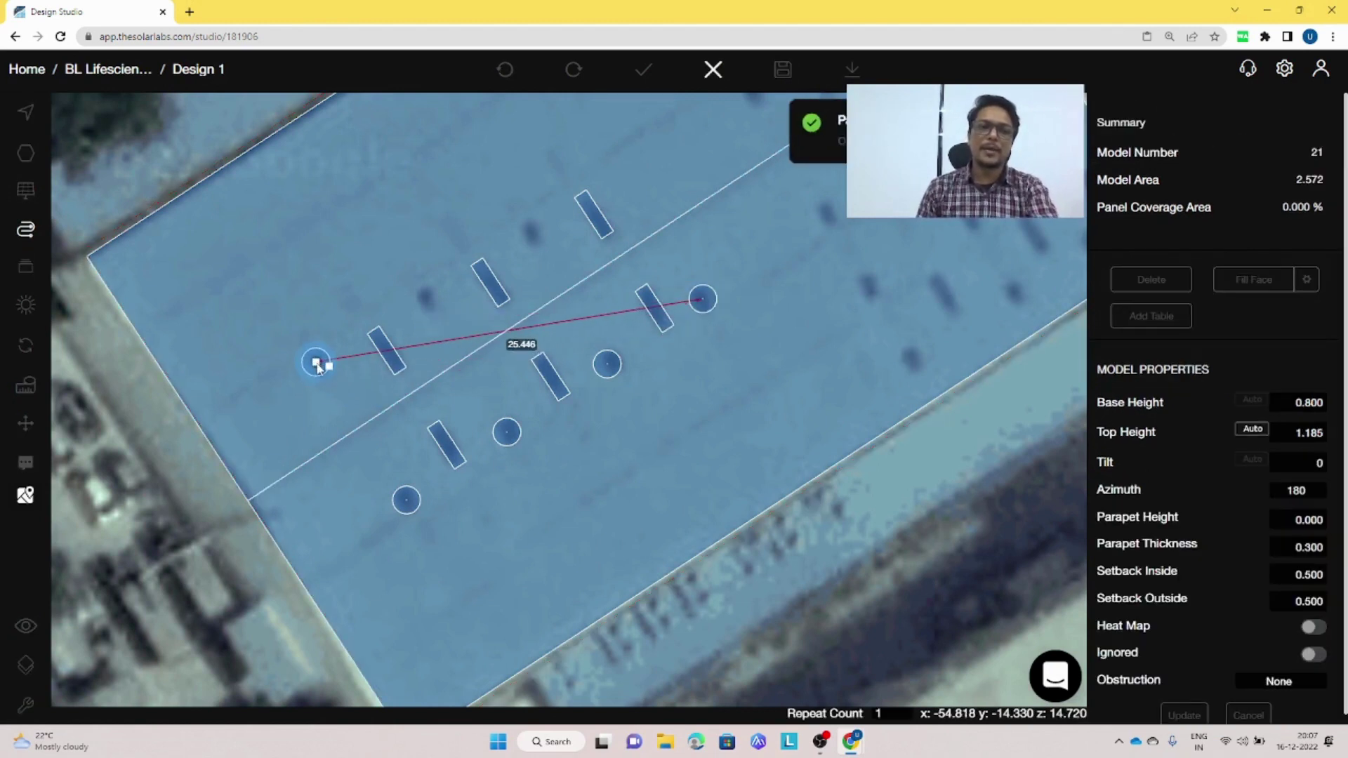
pyautogui.click(317, 364)
pyautogui.hotkey('ctrl', 'v')
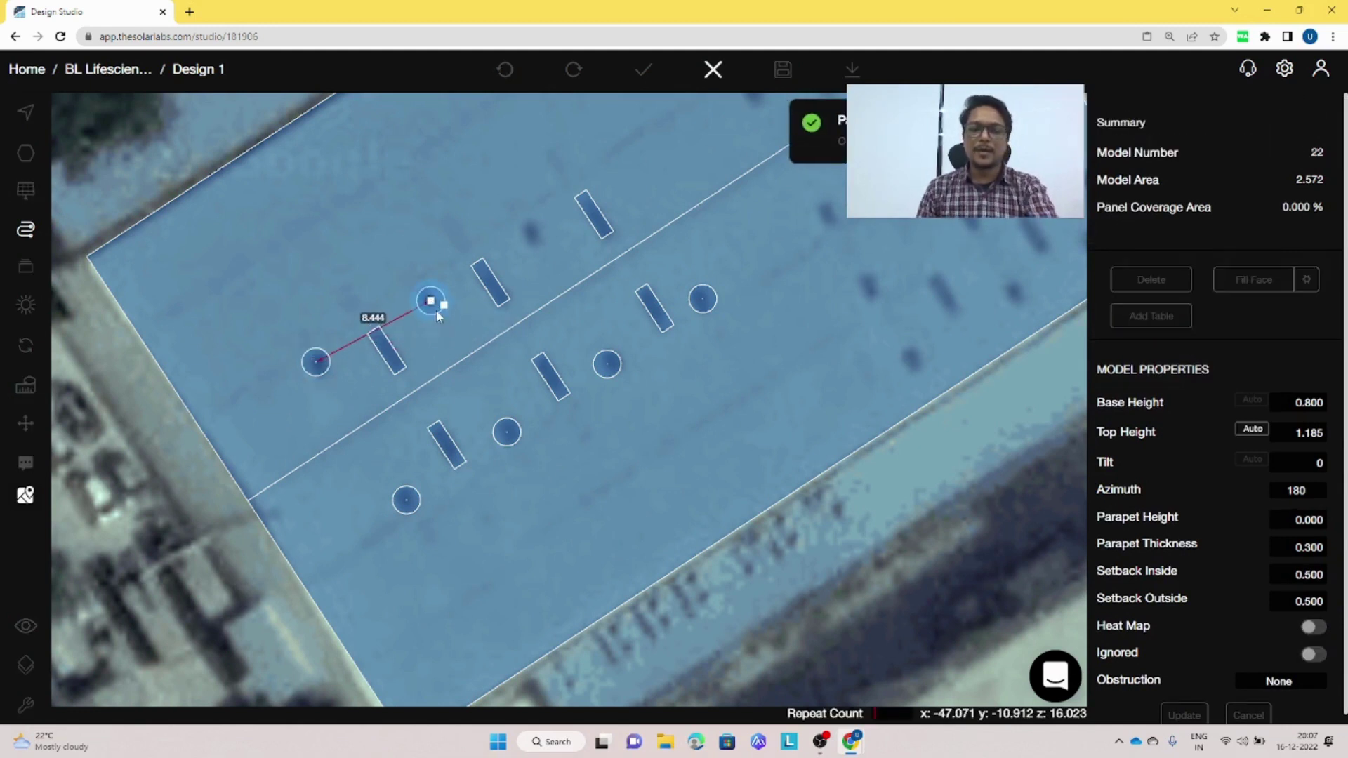
pyautogui.write('2')
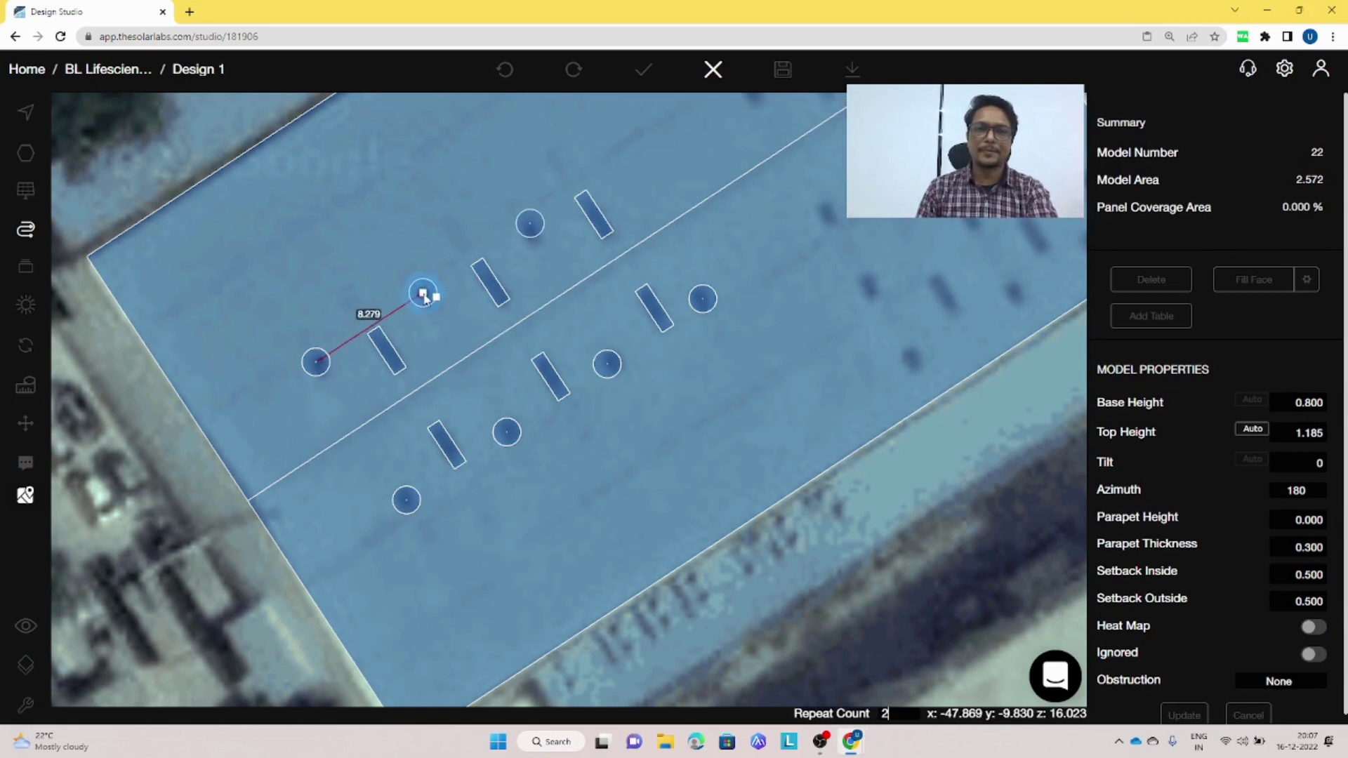
pyautogui.click(424, 296)
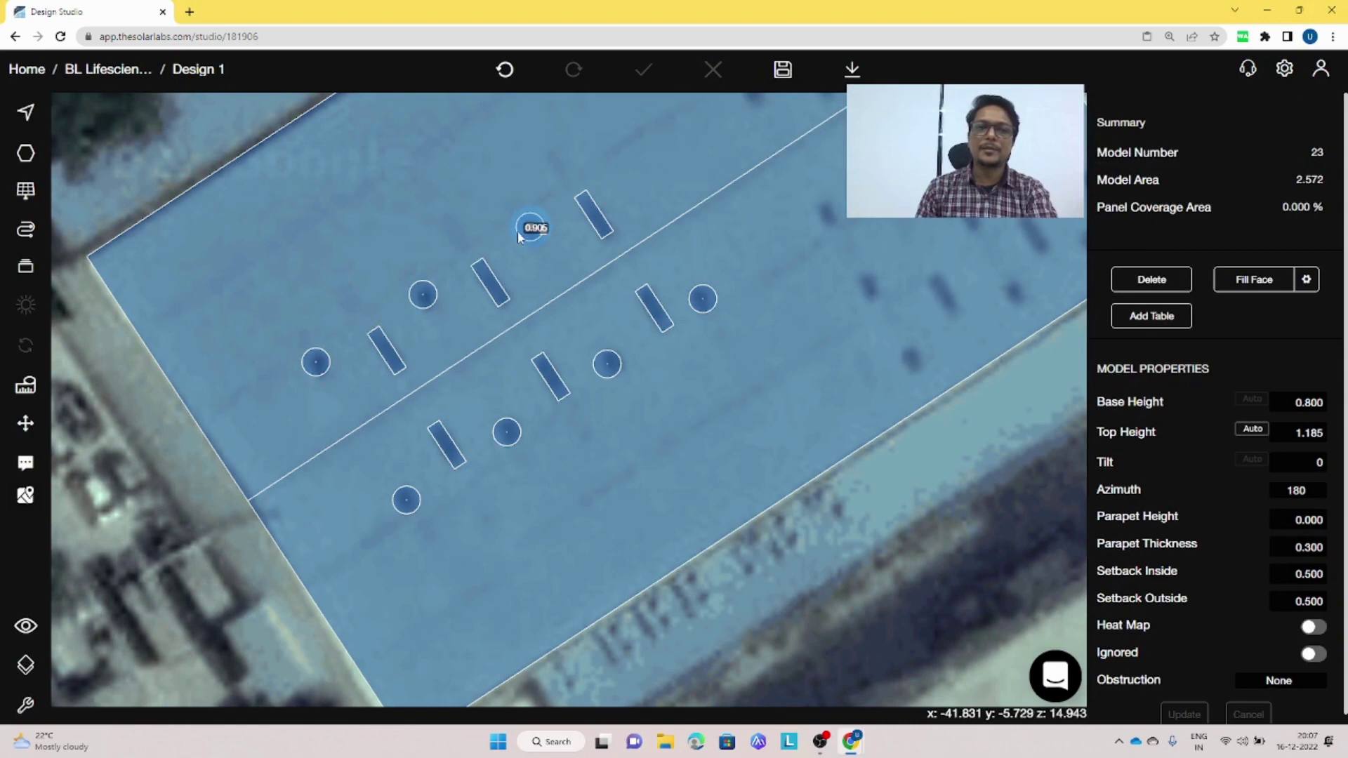
pyautogui.moveTo(520, 228); pyautogui.dragTo(536, 224)
# Preview the vented warehouse and the solar arrays in 3D.
pyautogui.scroll(-2, 549, 293)
pyautogui.scroll(-2, 549, 293)
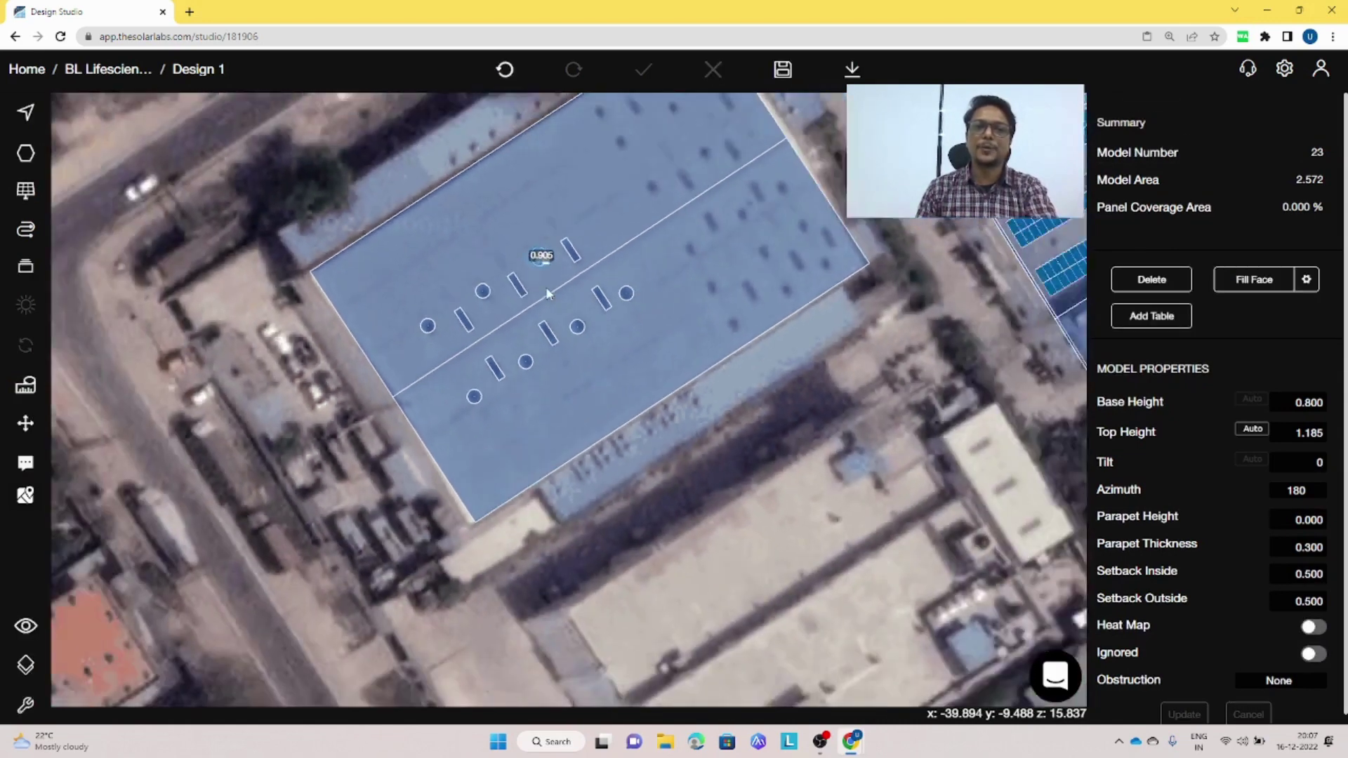
pyautogui.press('3')
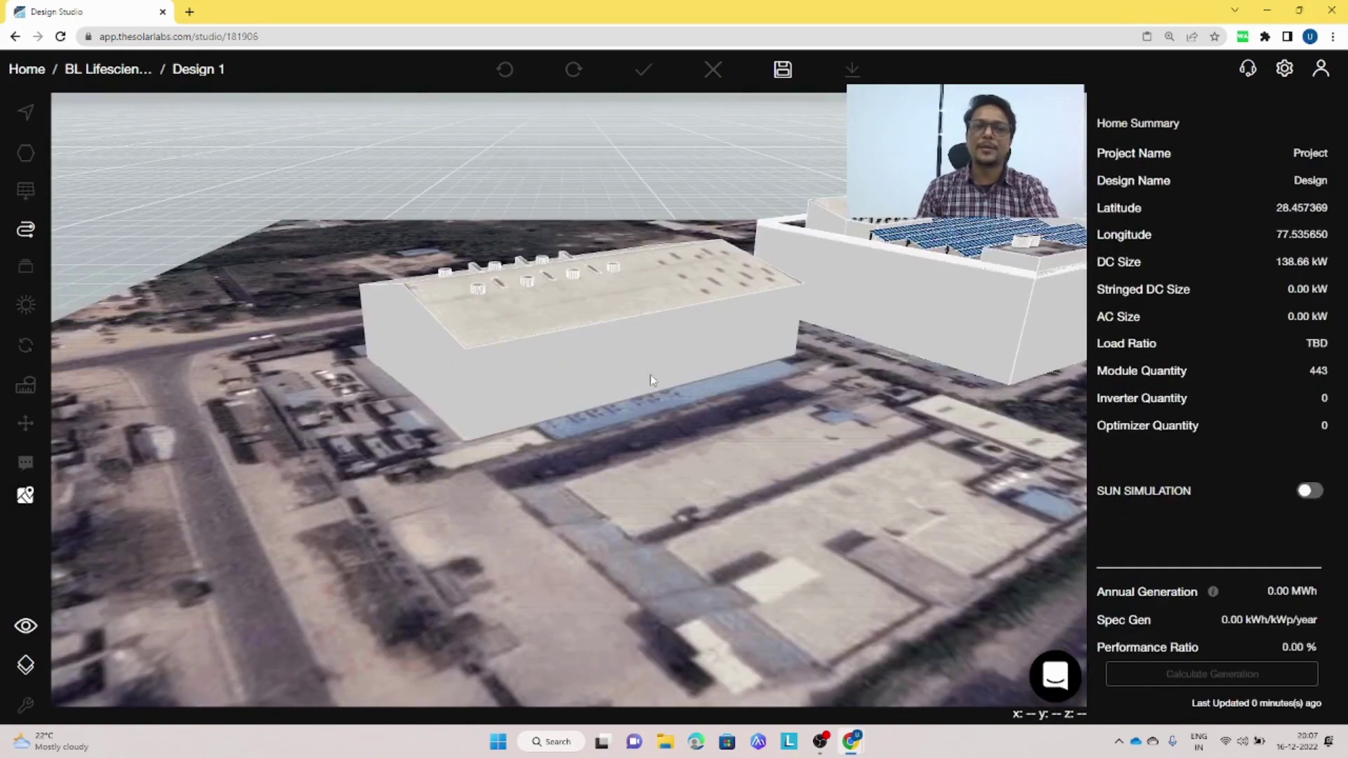
pyautogui.moveTo(650, 374); pyautogui.dragTo(480, 377, button='right')
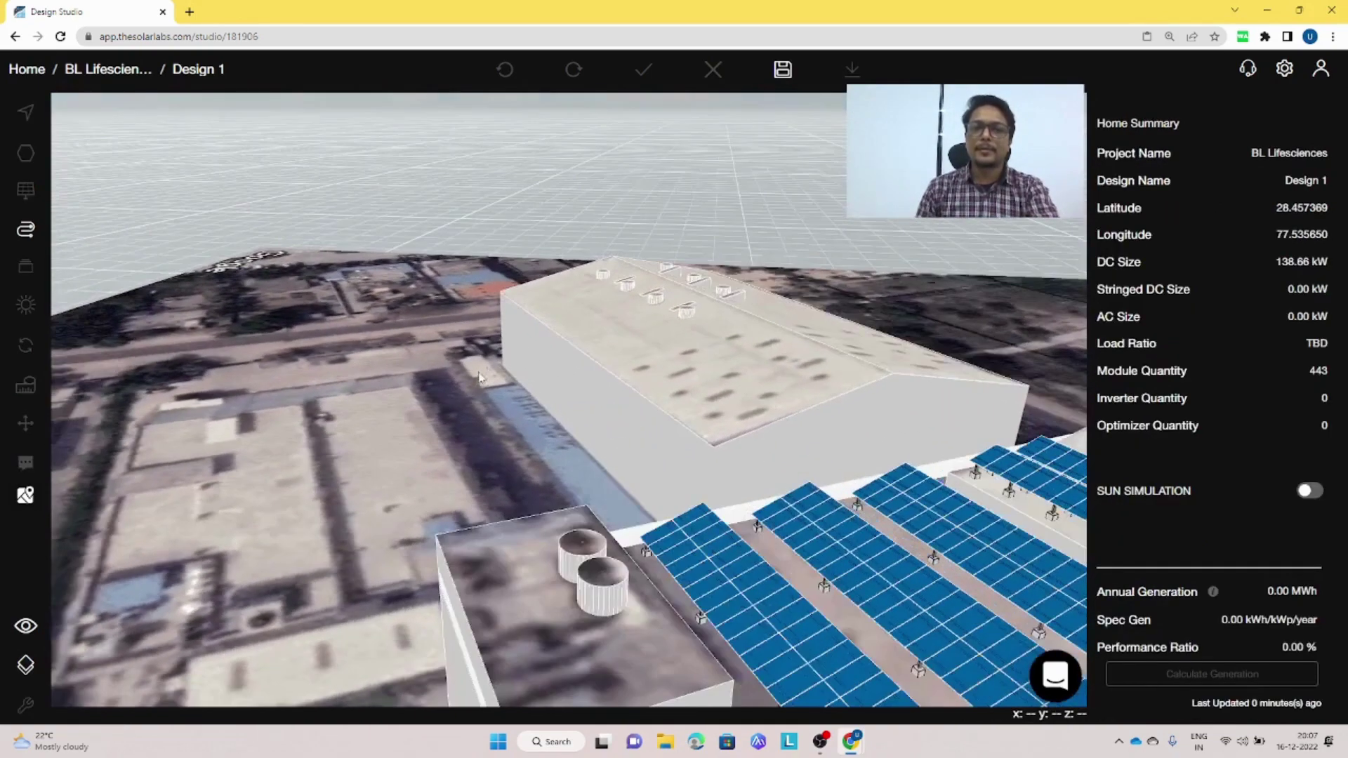
pyautogui.moveTo(606, 303); pyautogui.dragTo(781, 325)
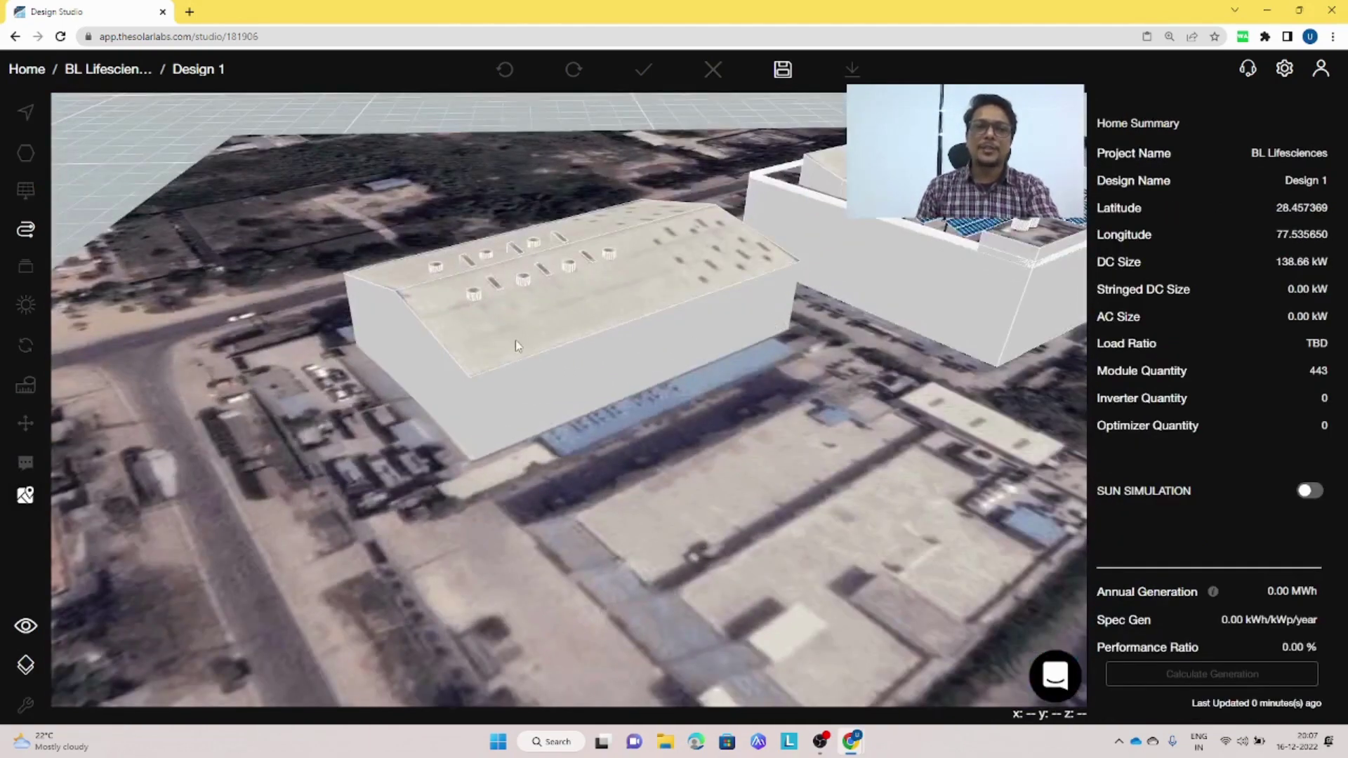
# Back in 2D, rotate three vent bars to azimuth 326.67.
pyautogui.press('2')
pyautogui.click(477, 316)
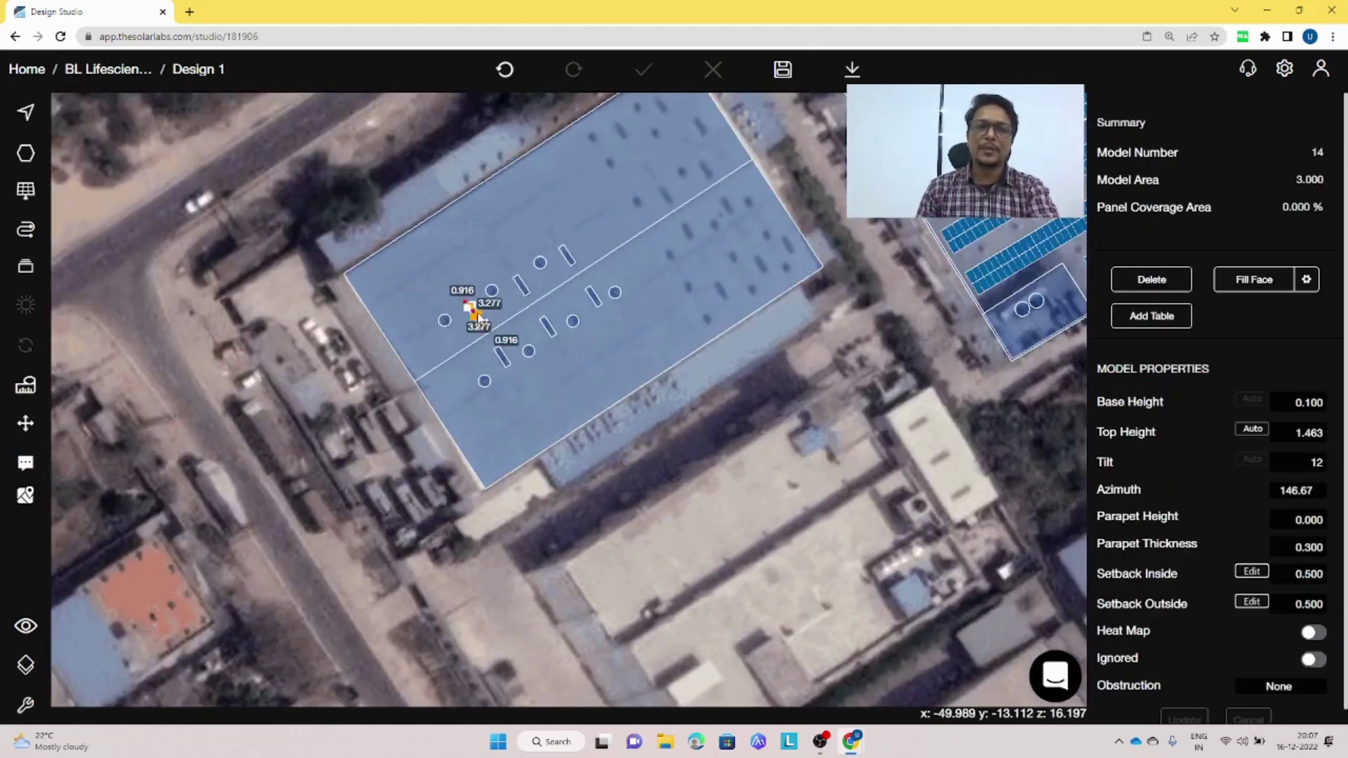
pyautogui.click(1297, 491)
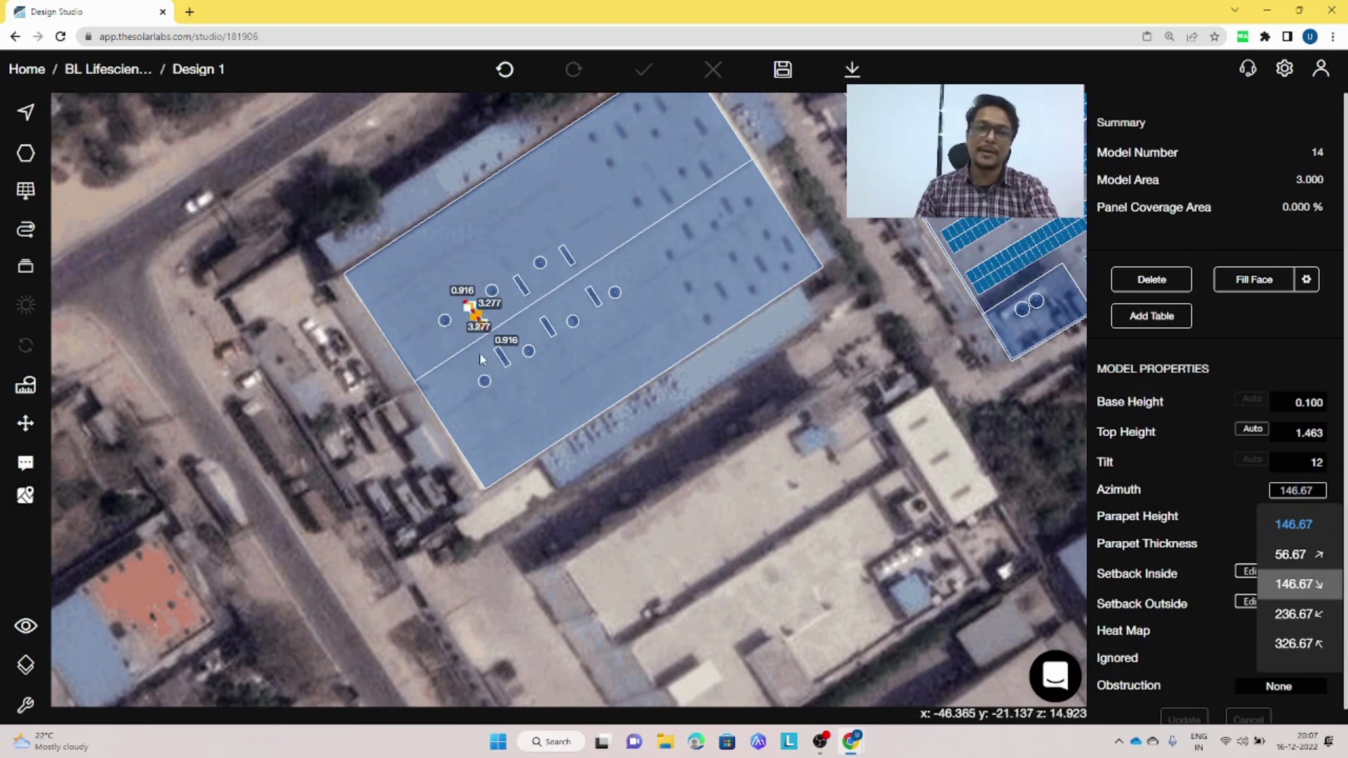
pyautogui.click(1294, 644)
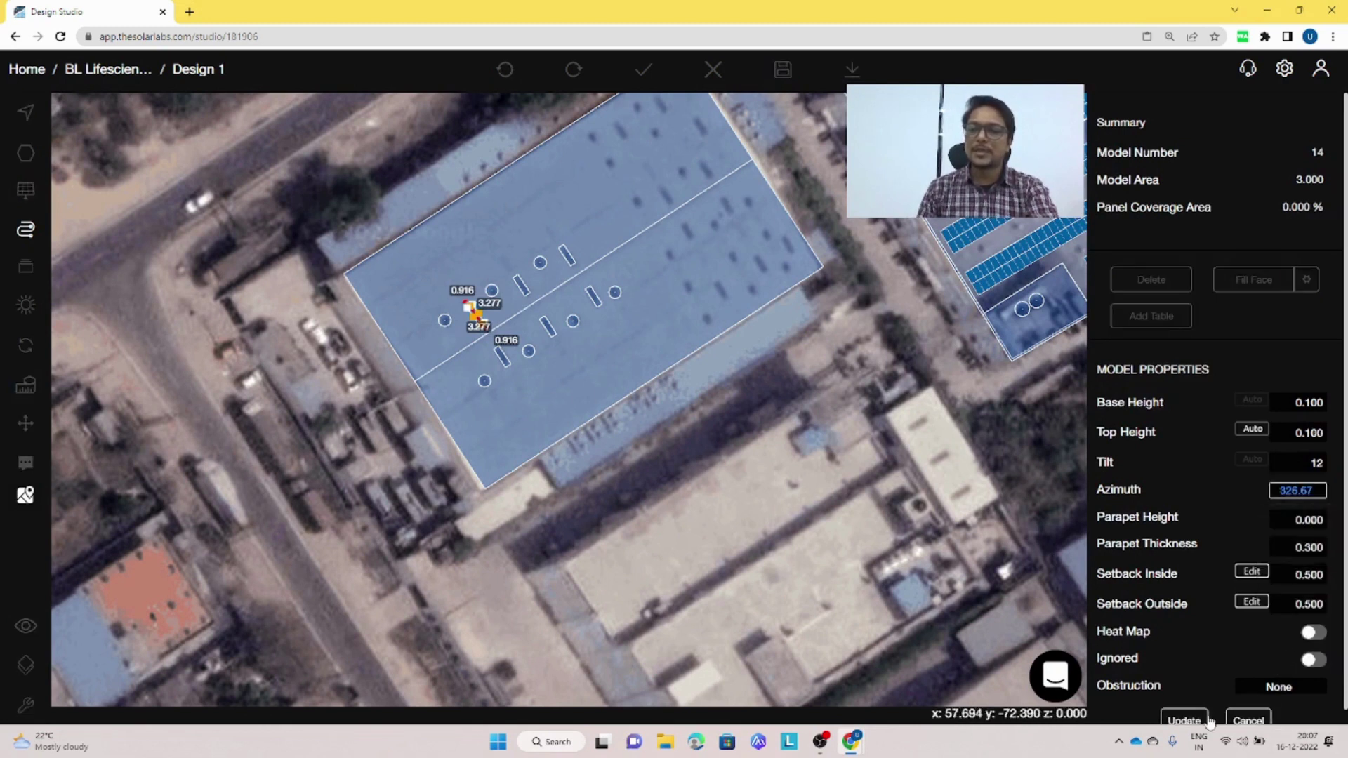
pyautogui.click(1184, 720)
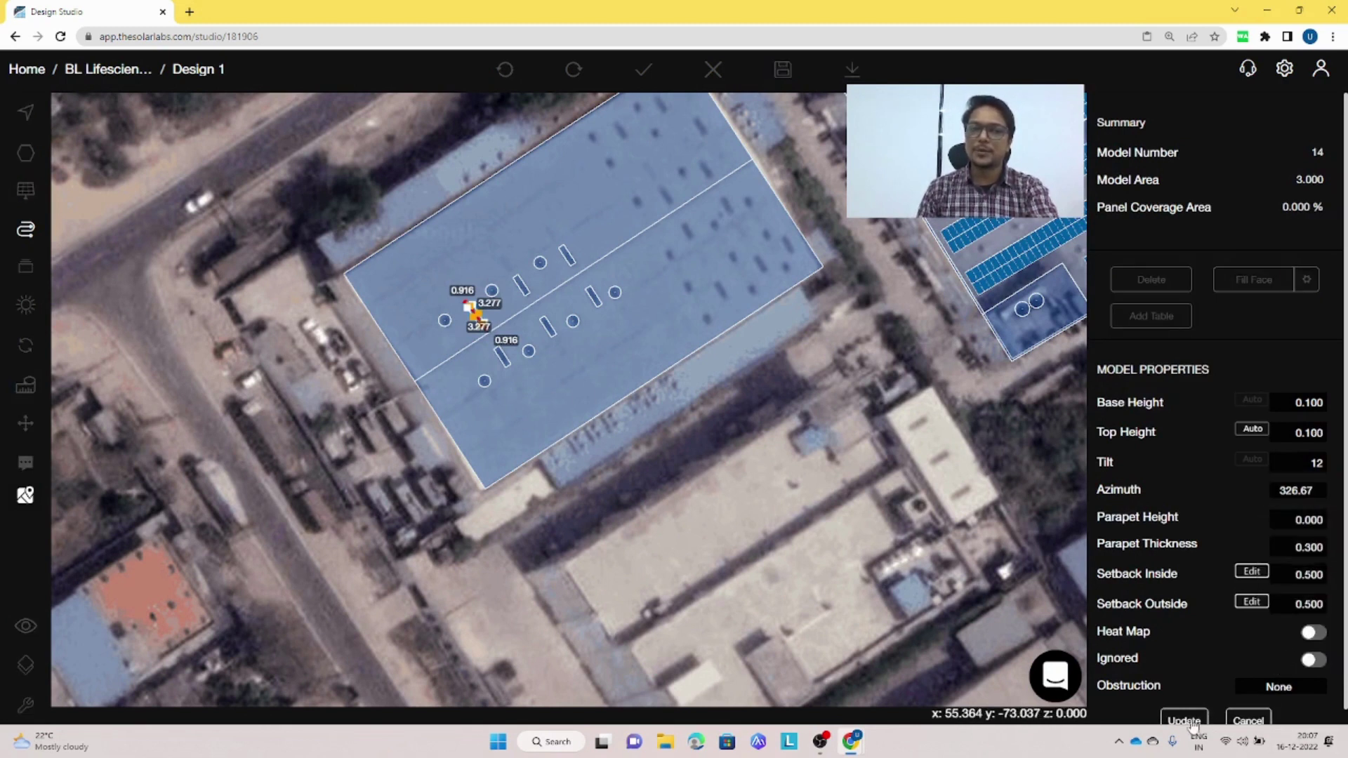
pyautogui.click(519, 286)
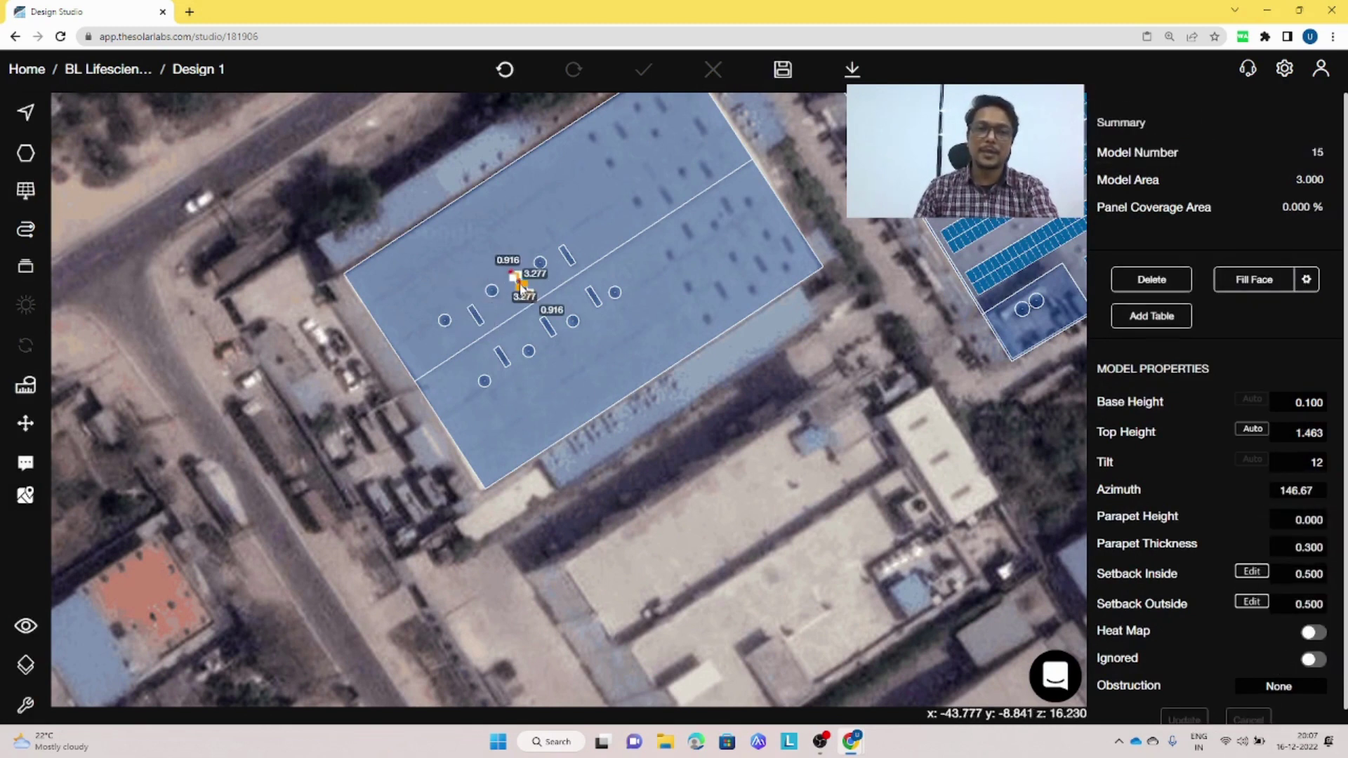
pyautogui.click(1282, 490)
pyautogui.click(1294, 641)
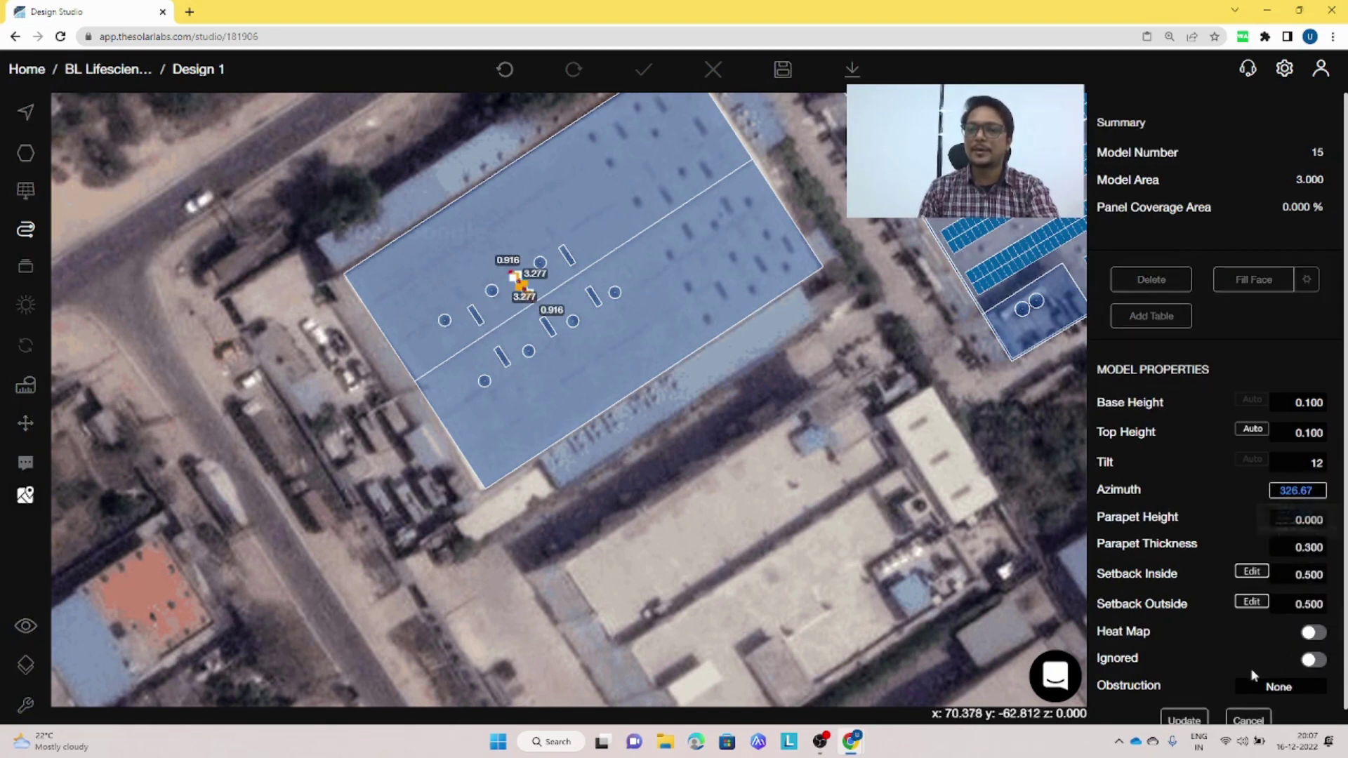
pyautogui.click(1184, 719)
pyautogui.click(569, 256)
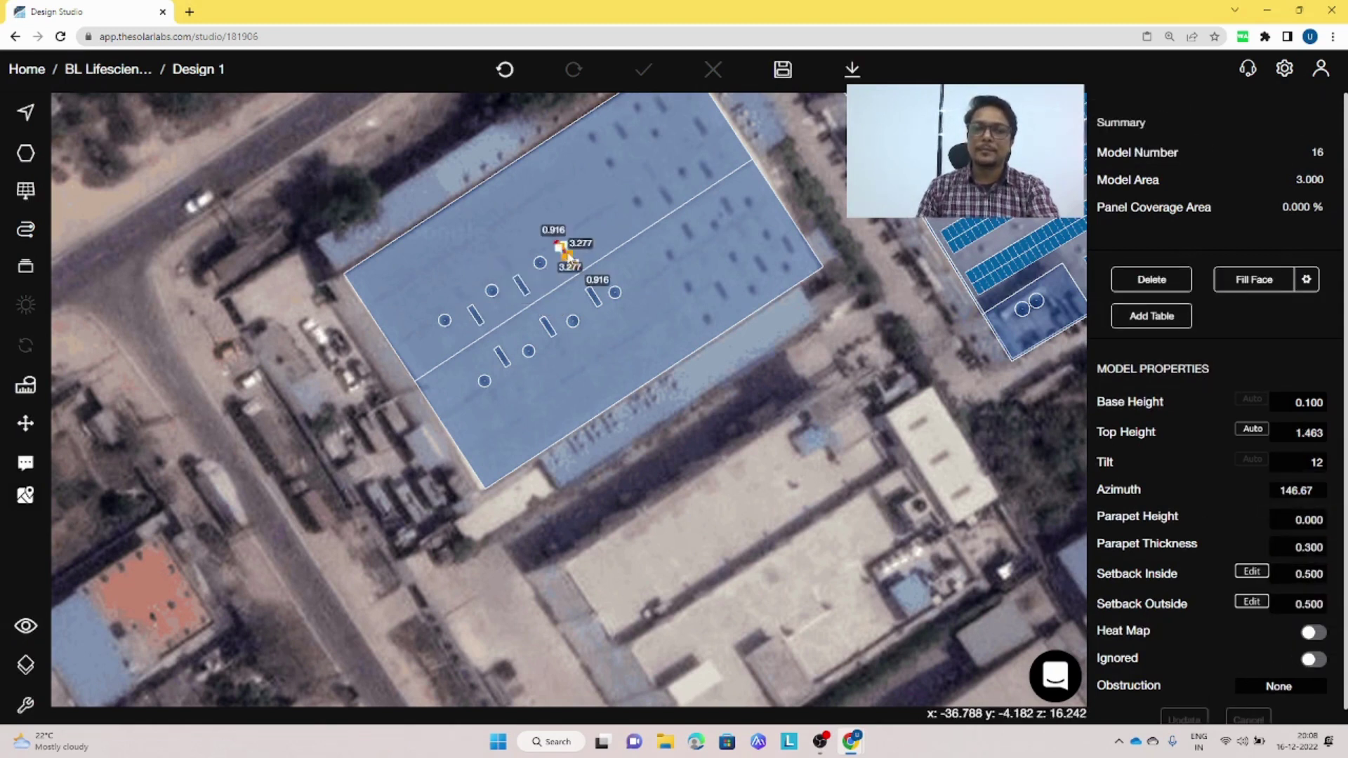
pyautogui.click(1296, 491)
pyautogui.click(1297, 643)
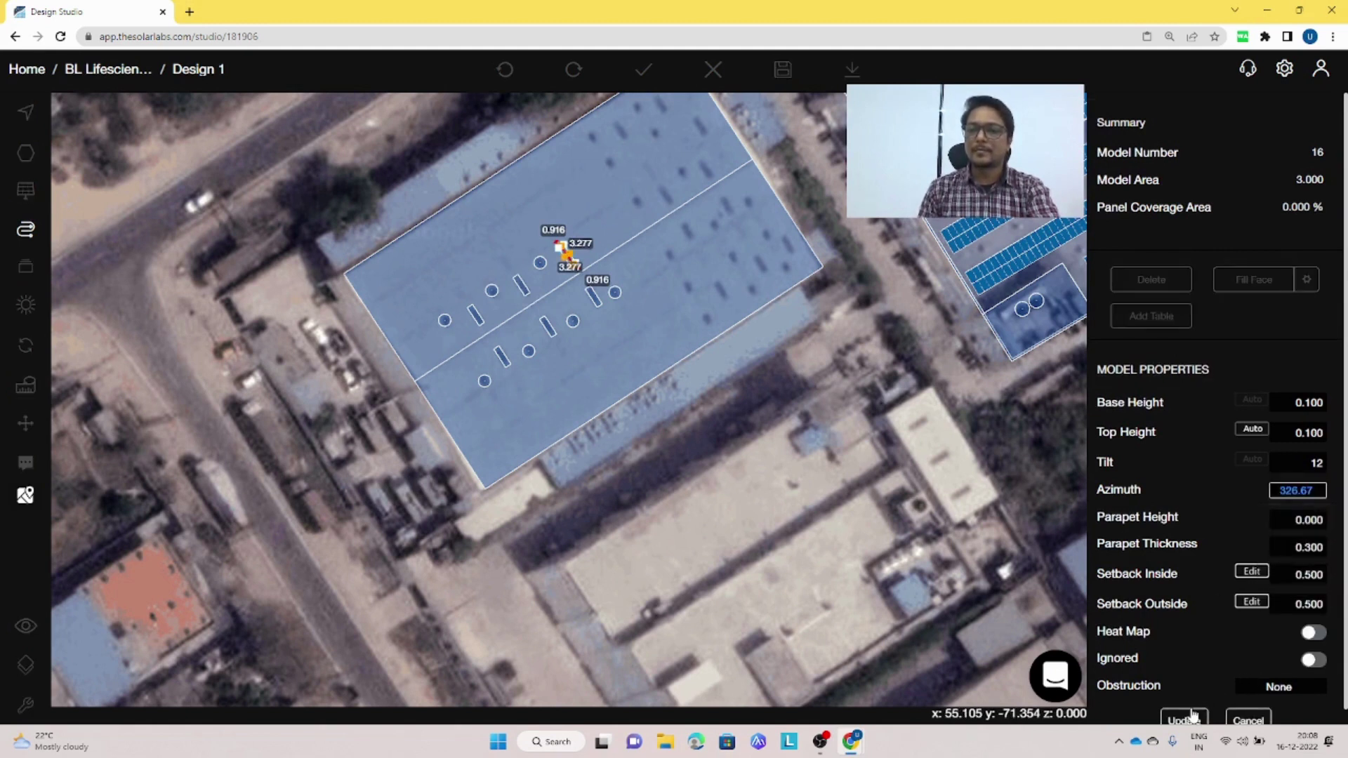
pyautogui.press('3')
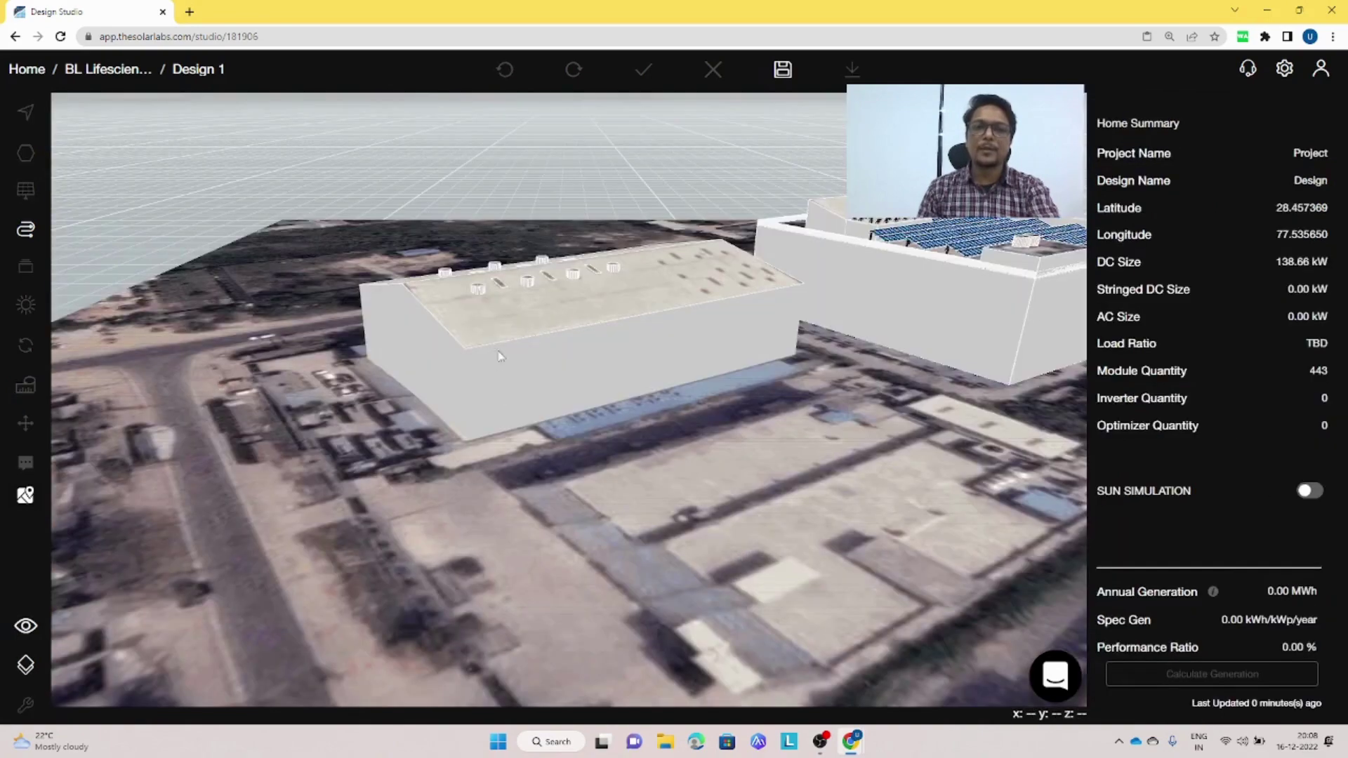
pyautogui.scroll(10, 448, 316)
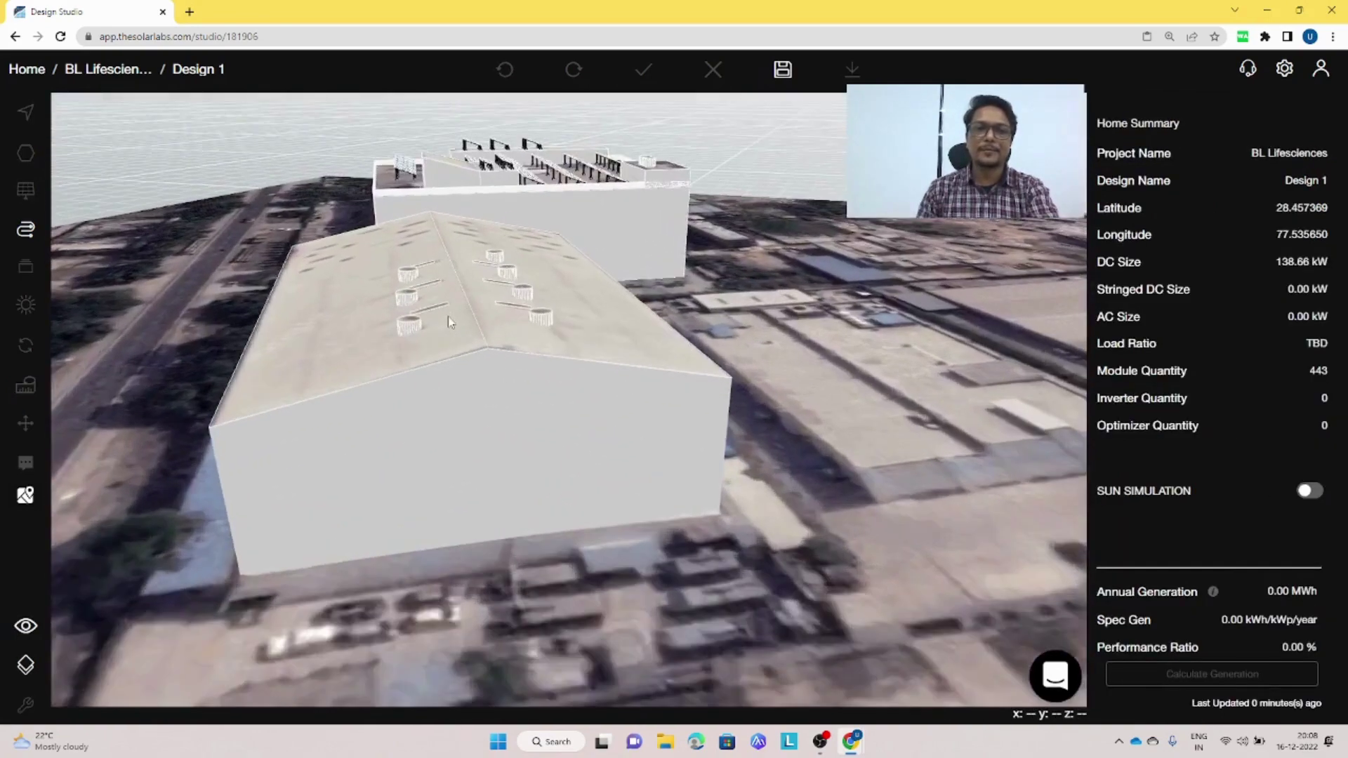
pyautogui.scroll(3, 448, 320)
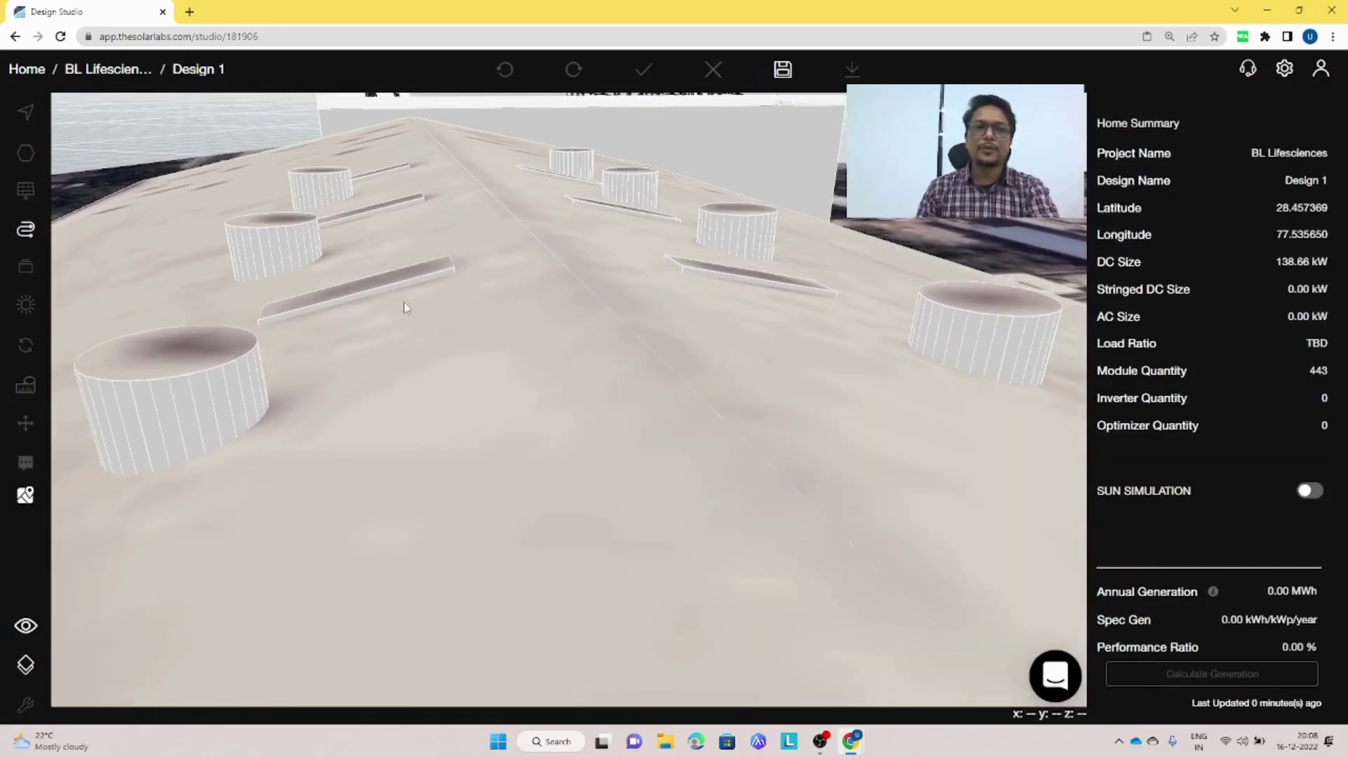
pyautogui.moveTo(319, 281); pyautogui.dragTo(598, 279)
pyautogui.scroll(-10, 598, 278)
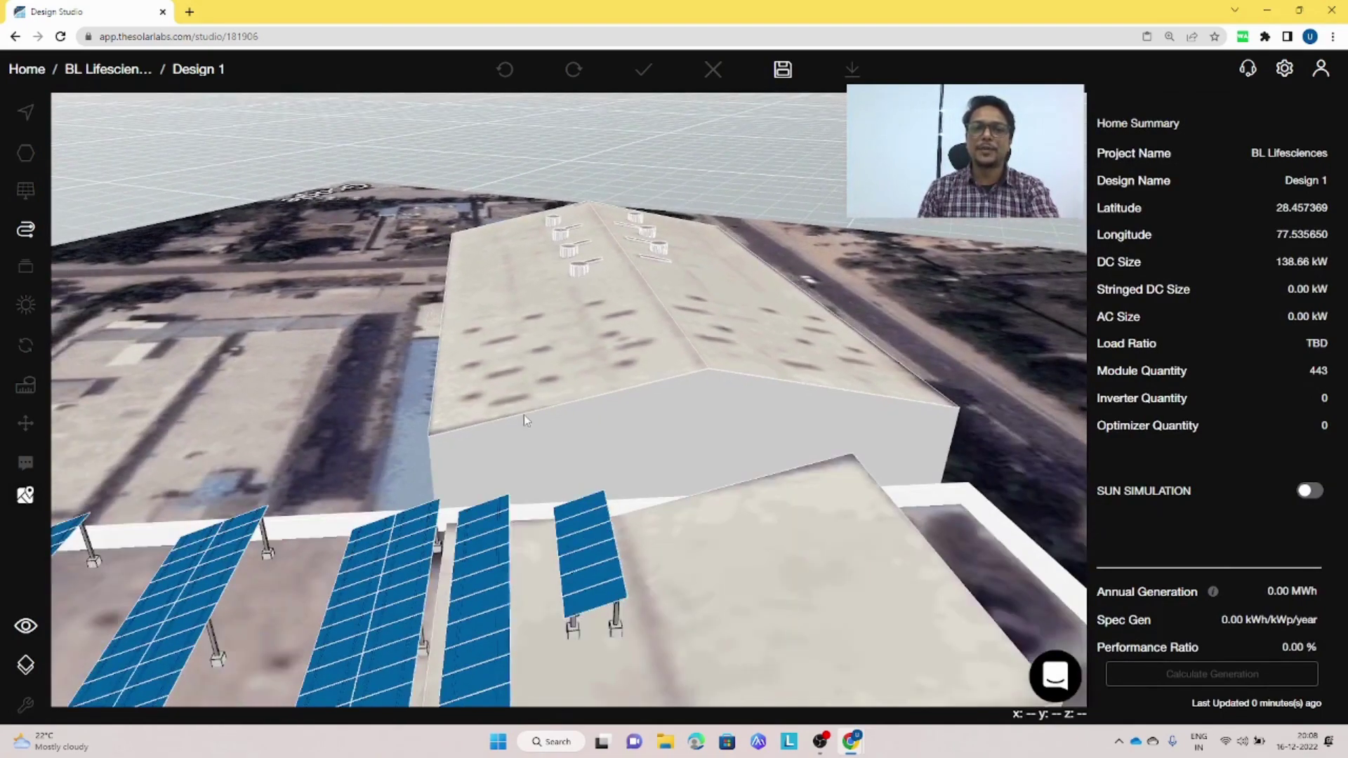
pyautogui.moveTo(524, 415); pyautogui.dragTo(727, 410)
pyautogui.press('2')
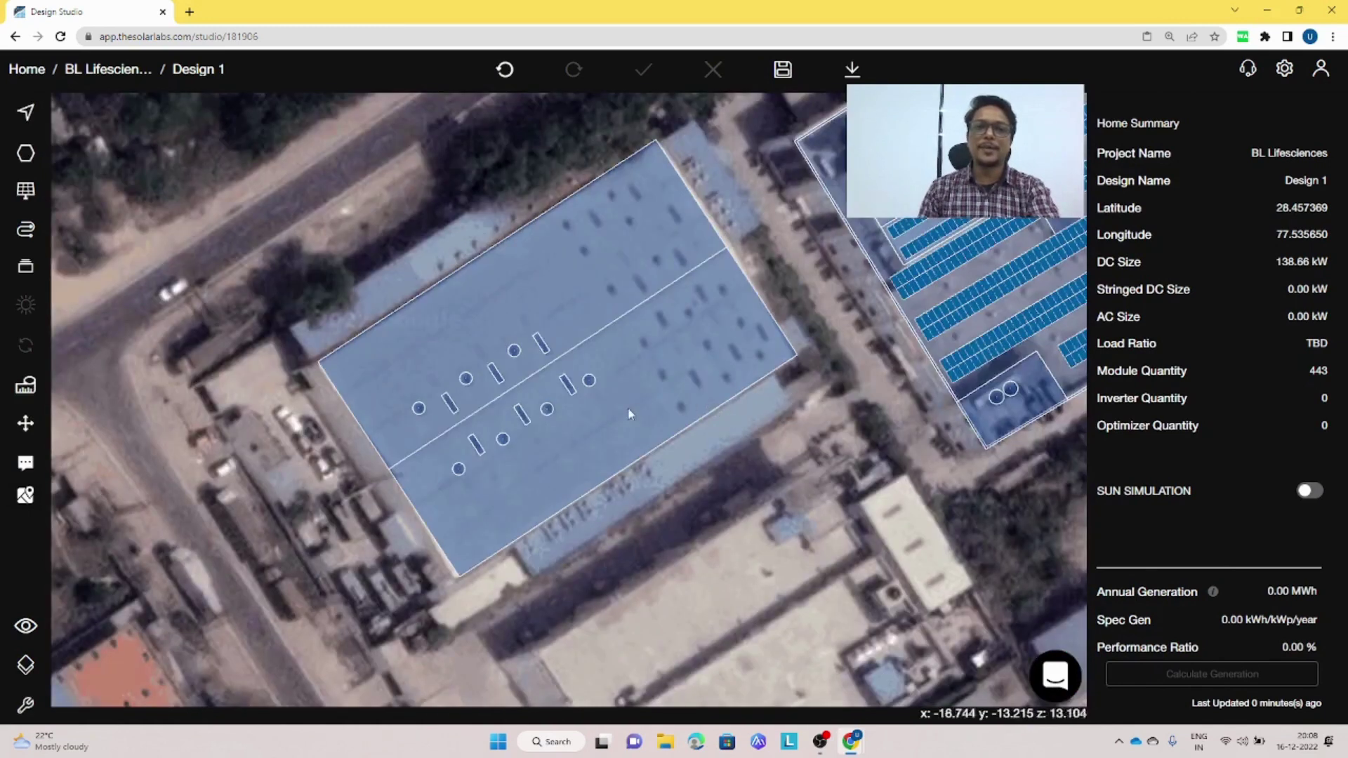
# Fill the roof's lower face with a 417-panel, 130.52 kW Flush Mount subarray.
pyautogui.scroll(-3, 592, 419)
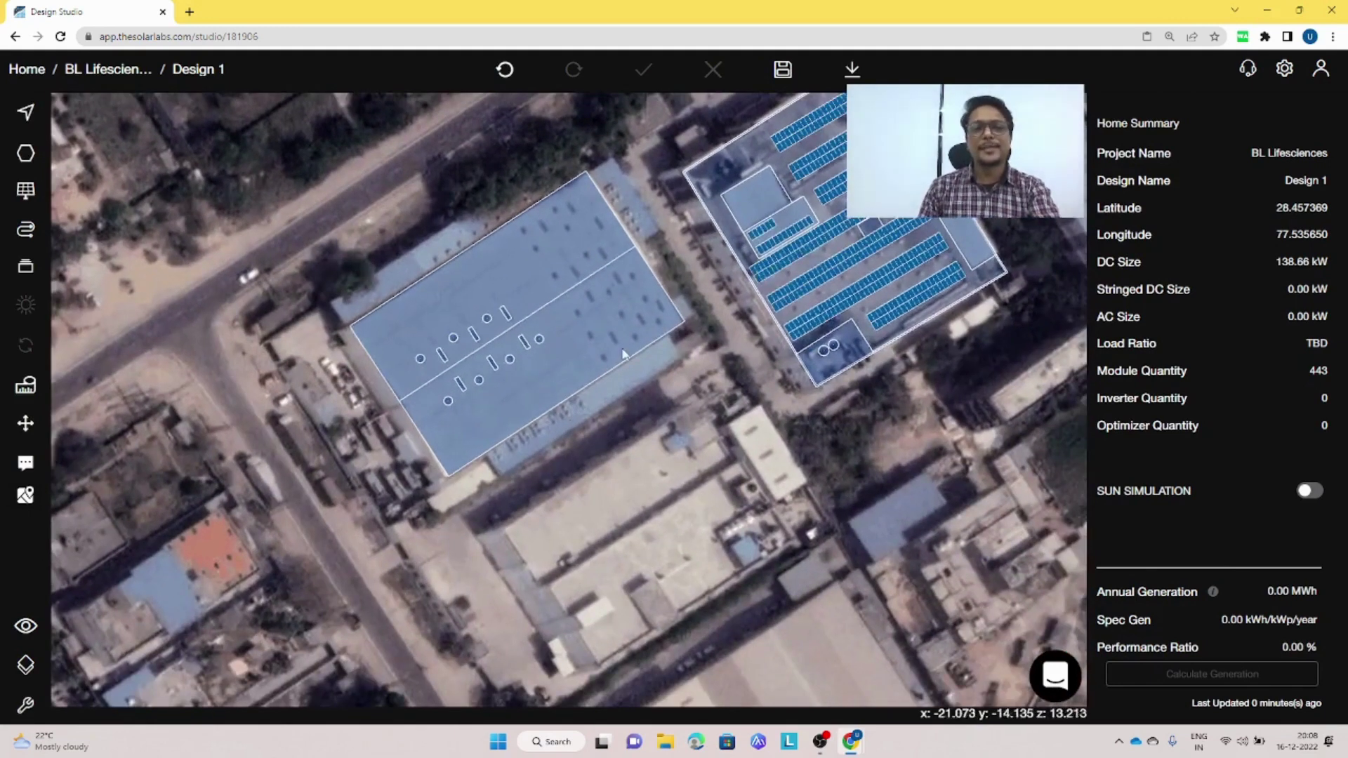
pyautogui.click(580, 386)
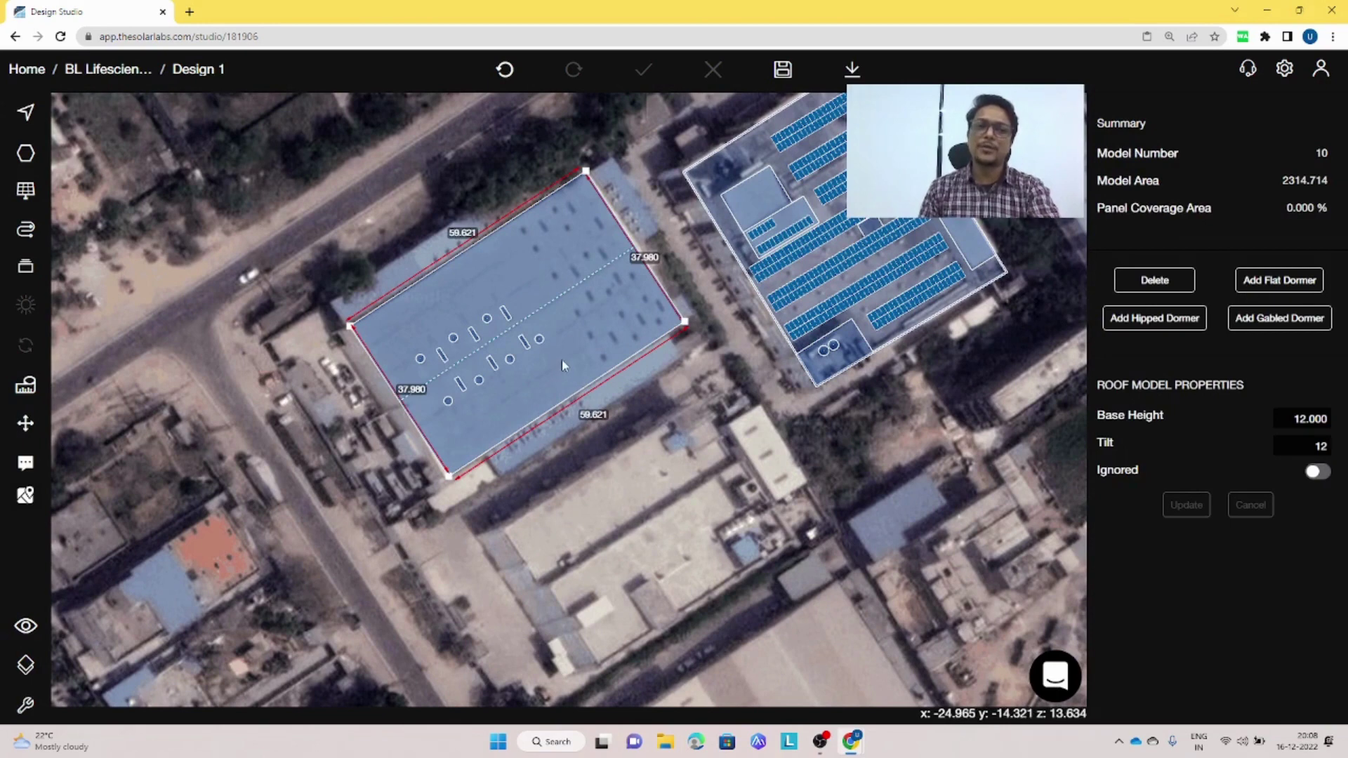
pyautogui.click(562, 359)
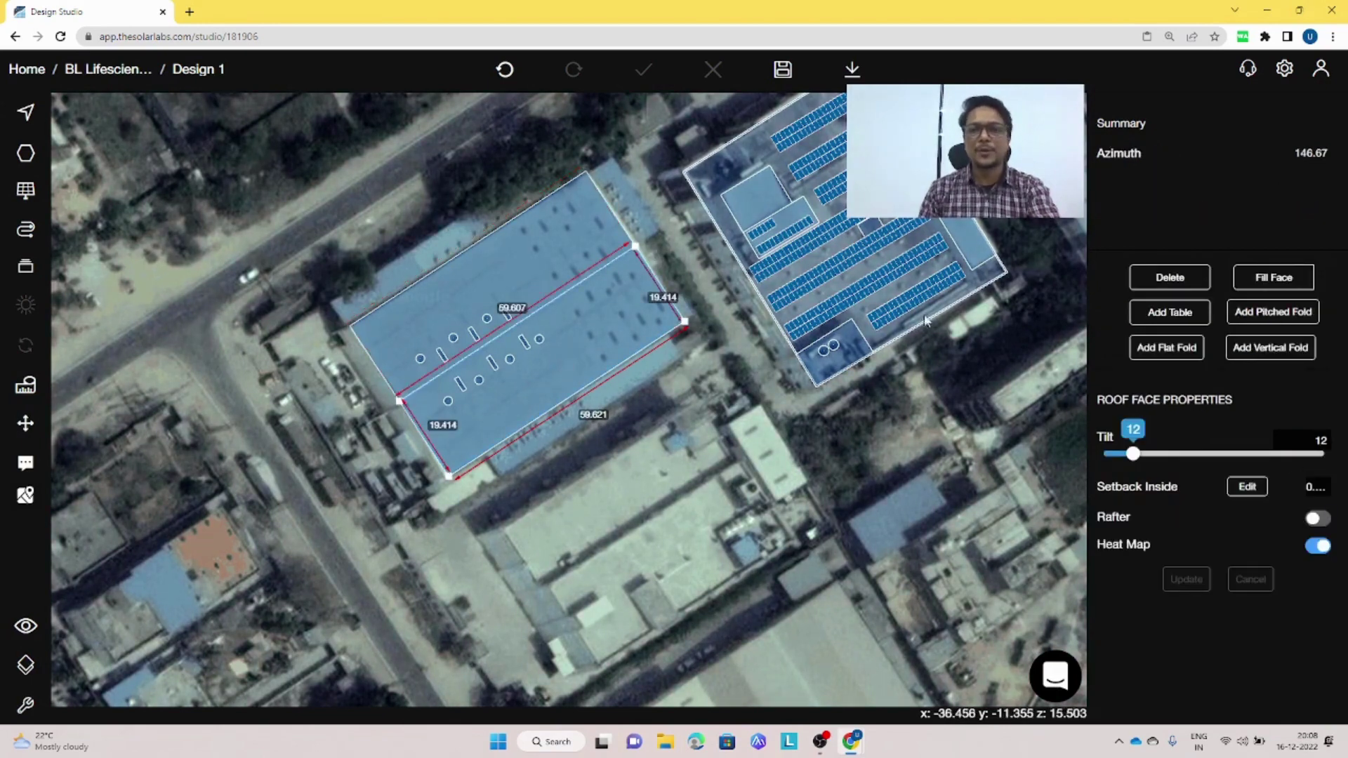
pyautogui.click(1299, 279)
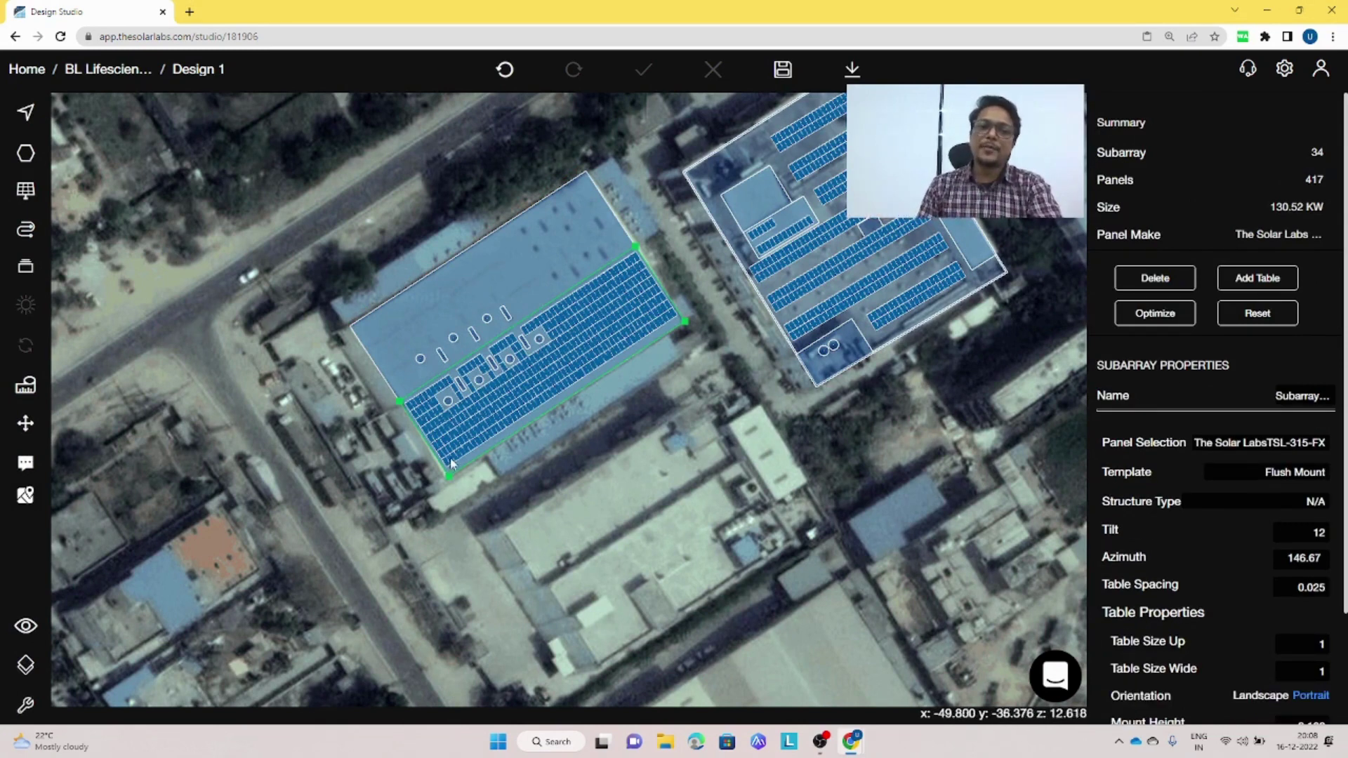
pyautogui.scroll(2, 451, 455)
pyautogui.scroll(2, 454, 448)
pyautogui.scroll(3, 565, 447)
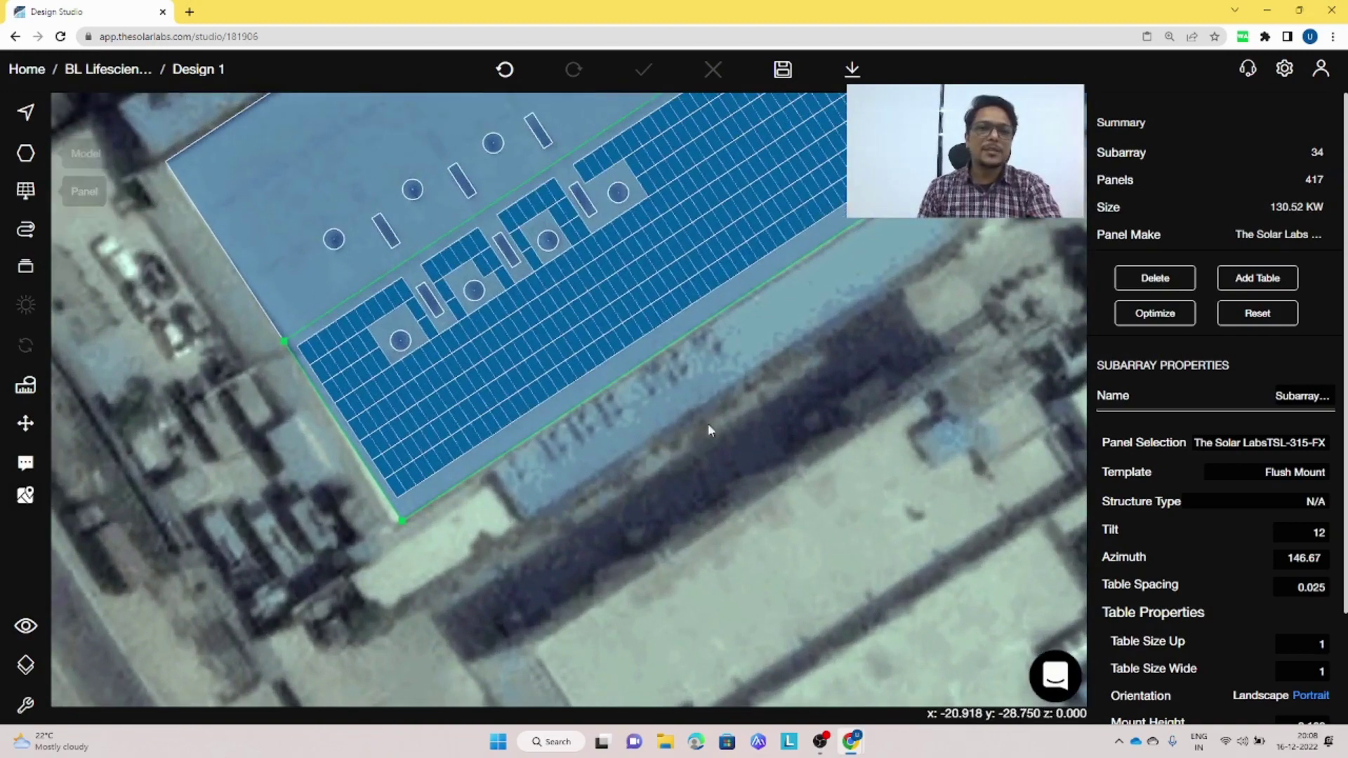
pyautogui.moveTo(707, 424); pyautogui.dragTo(706, 513)
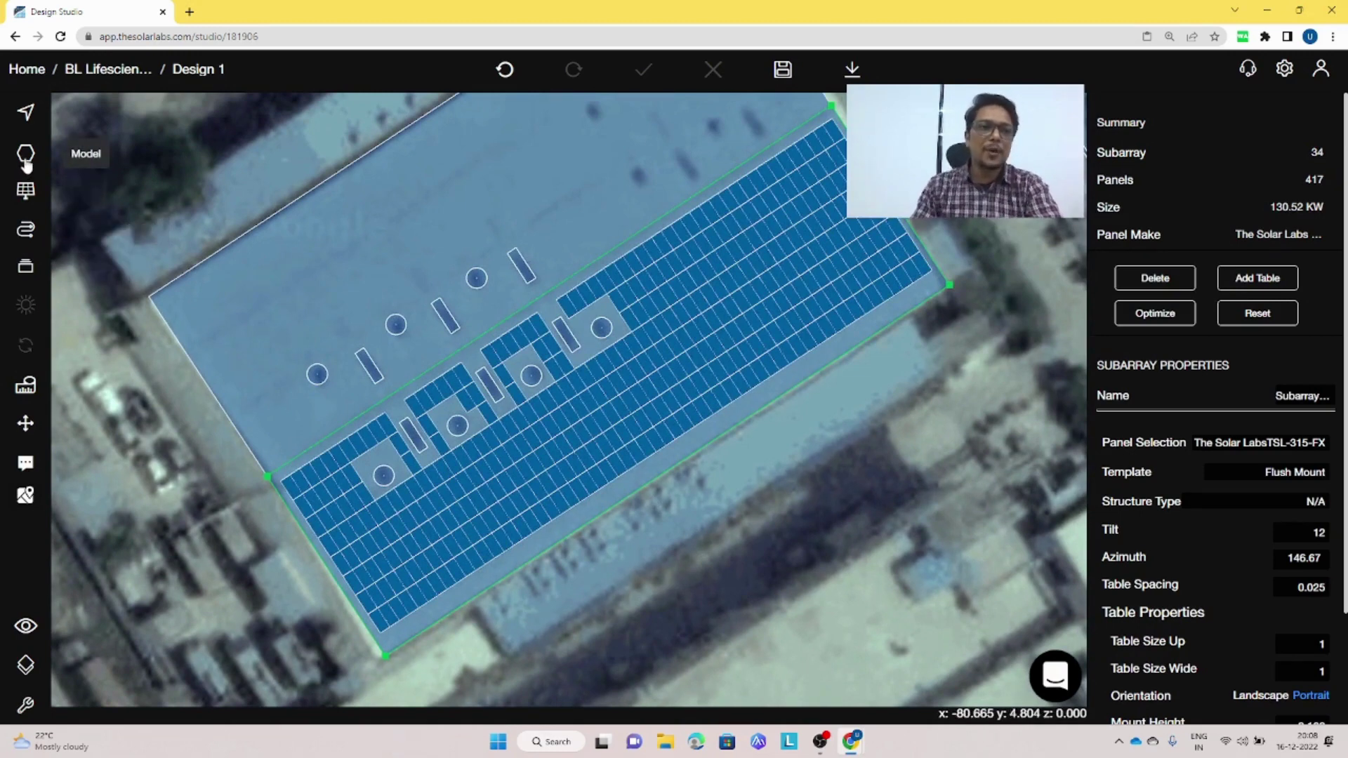
pyautogui.click(25, 156)
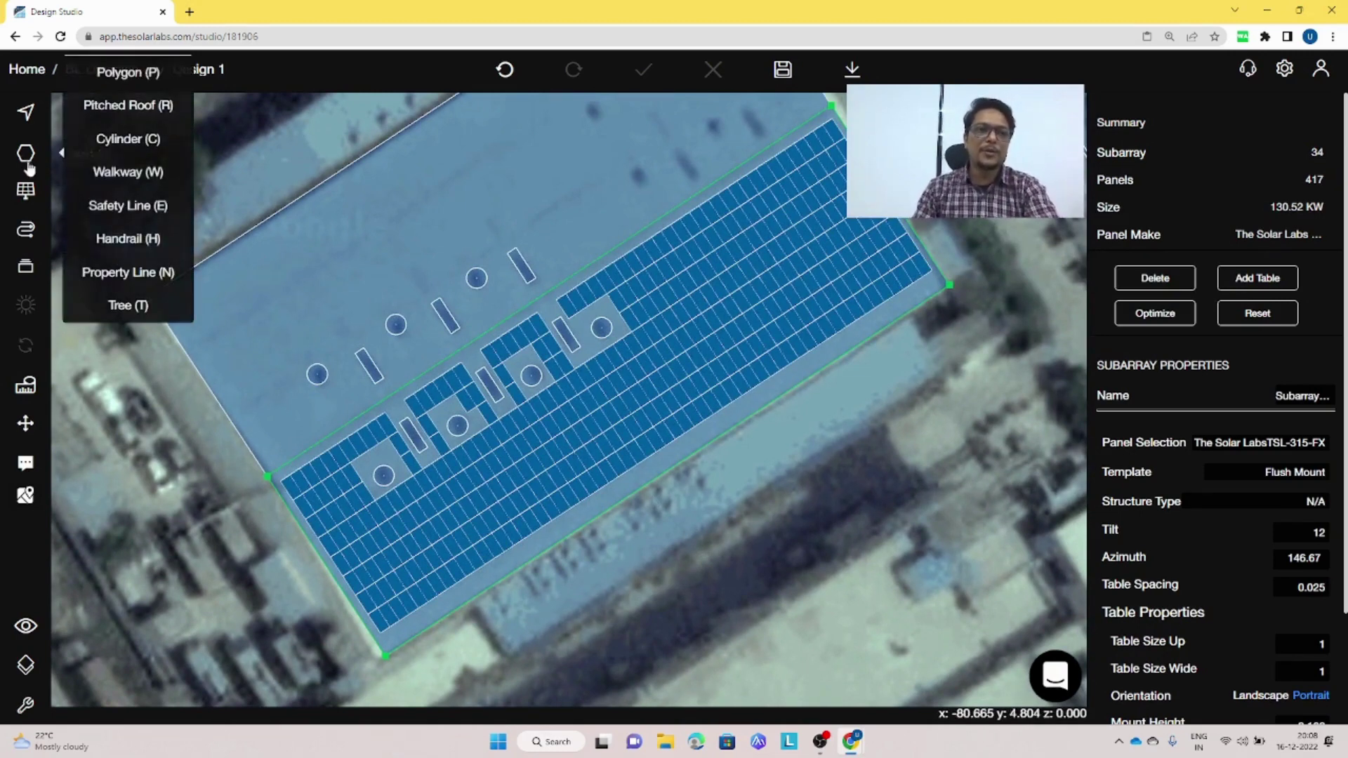
# Draw a 58.440-long walkway from the array's lower-left corner to its upper-right corner.
pyautogui.click(149, 179)
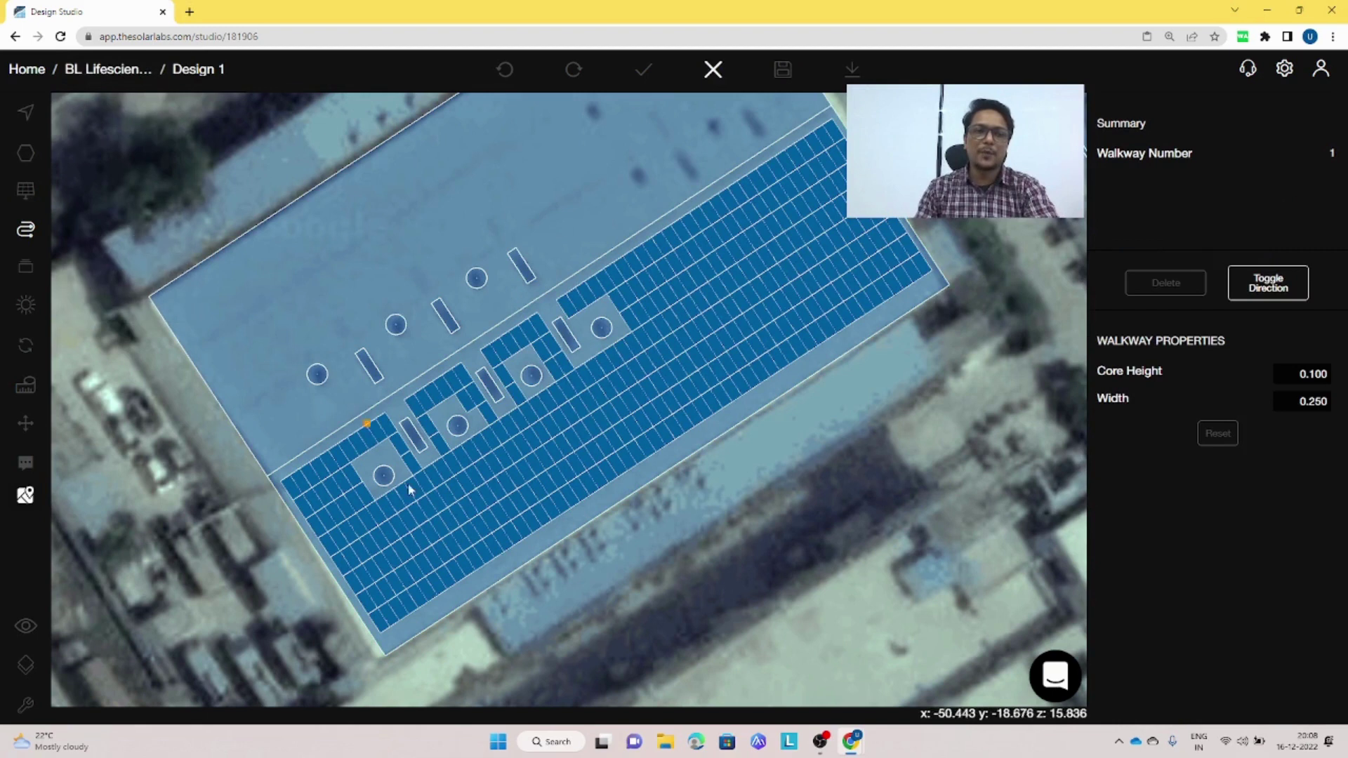
pyautogui.click(352, 594)
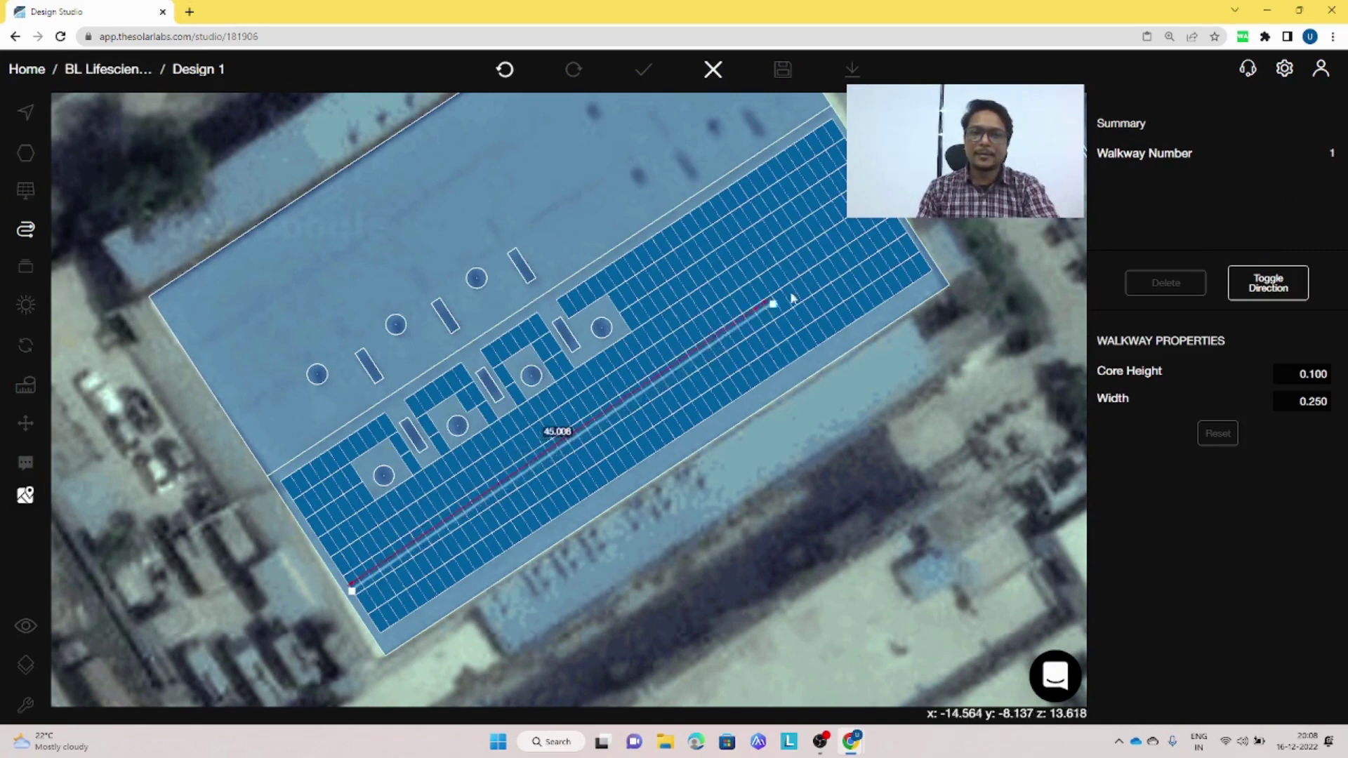
pyautogui.click(907, 231)
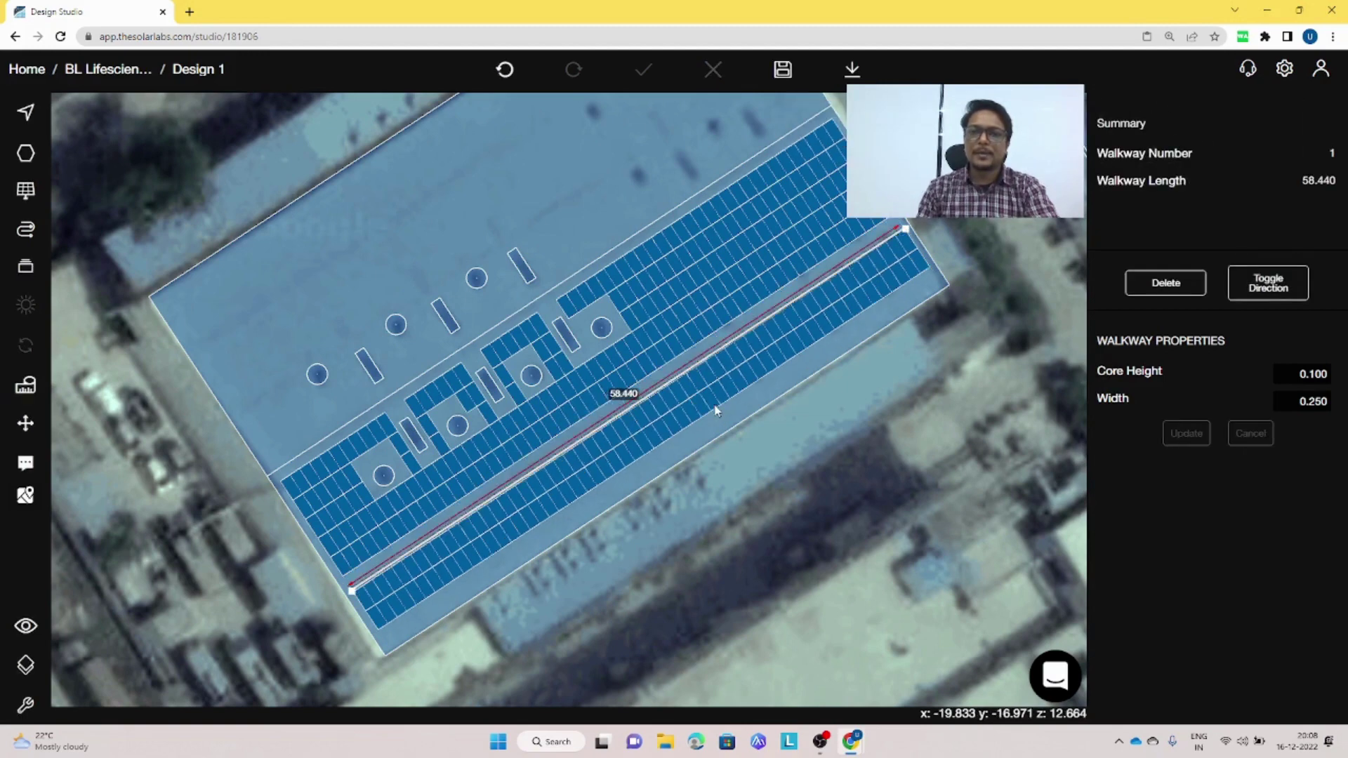
pyautogui.doubleClick(685, 378)
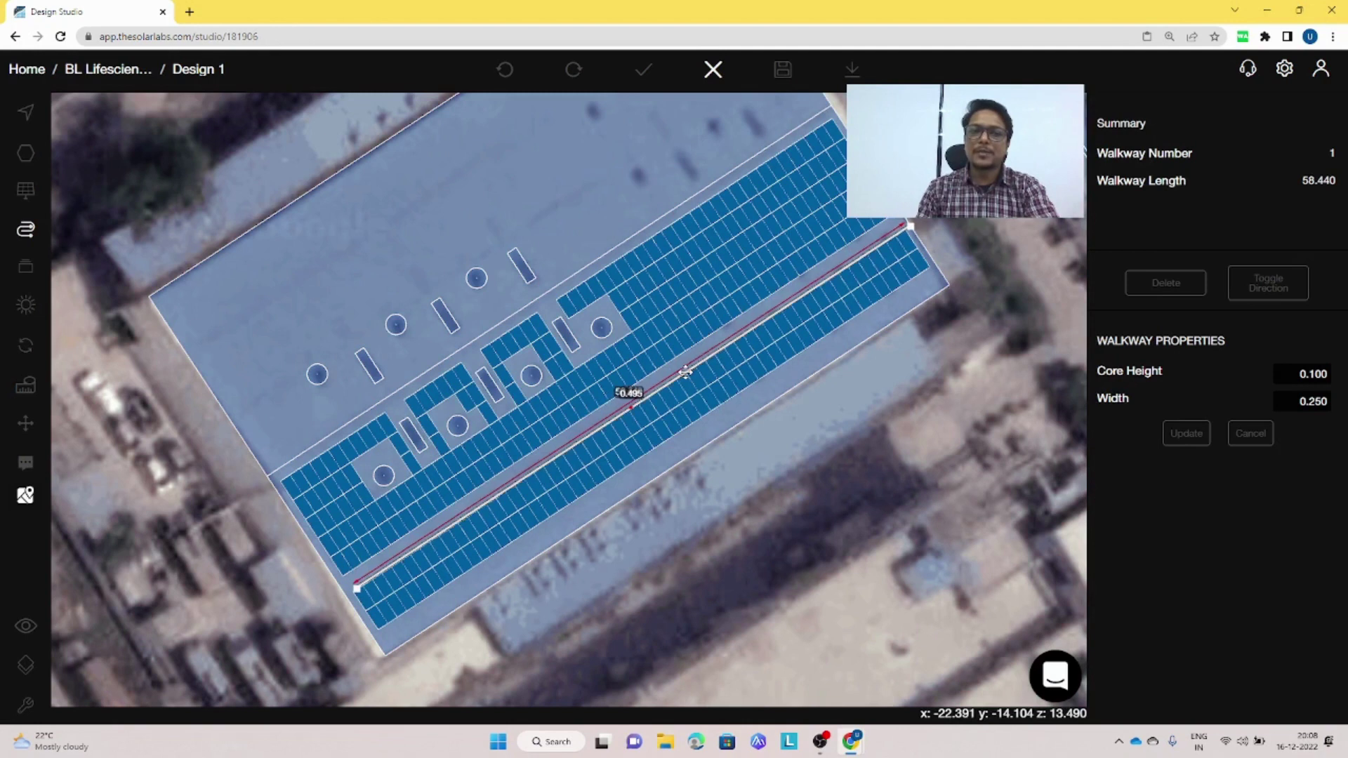
pyautogui.click(688, 378)
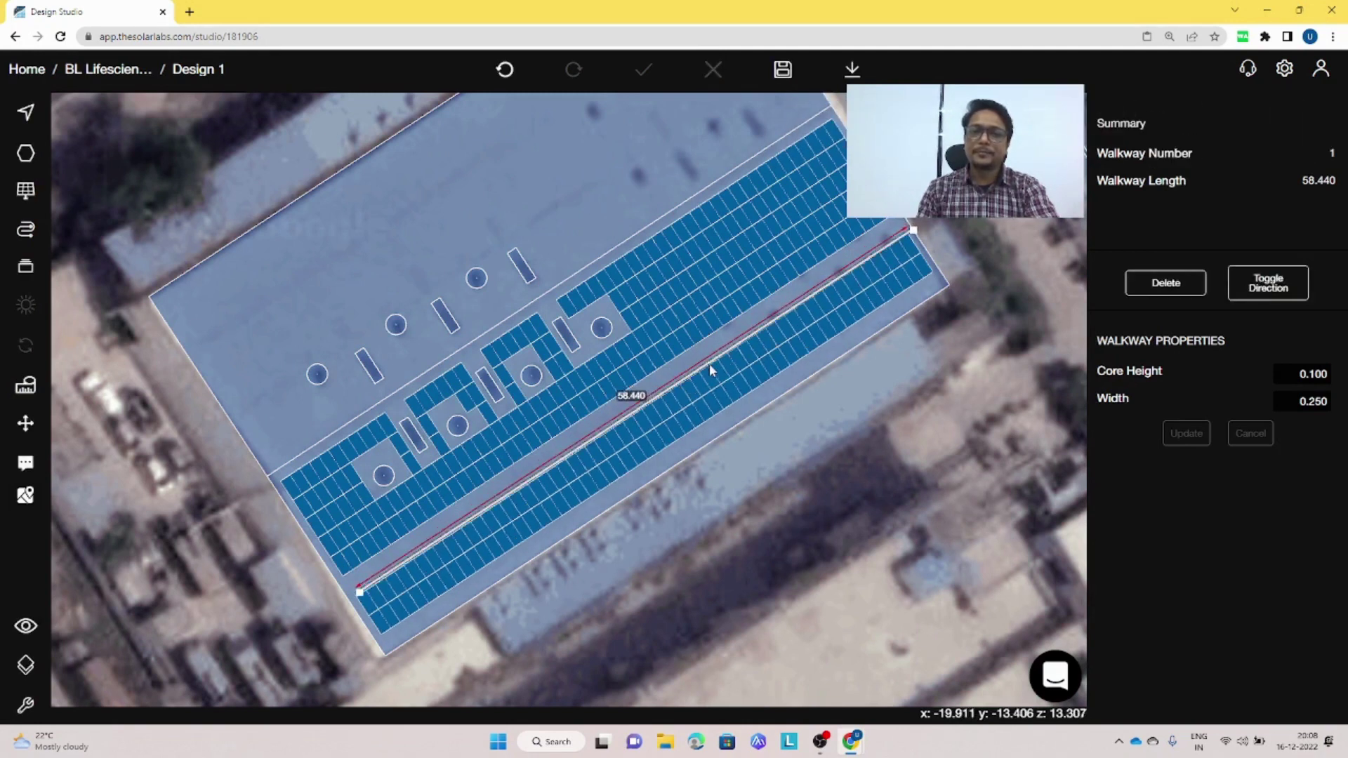
# Re-edit the walkway's points and flip it to the other side with Toggle Direction.
pyautogui.doubleClick(706, 372)
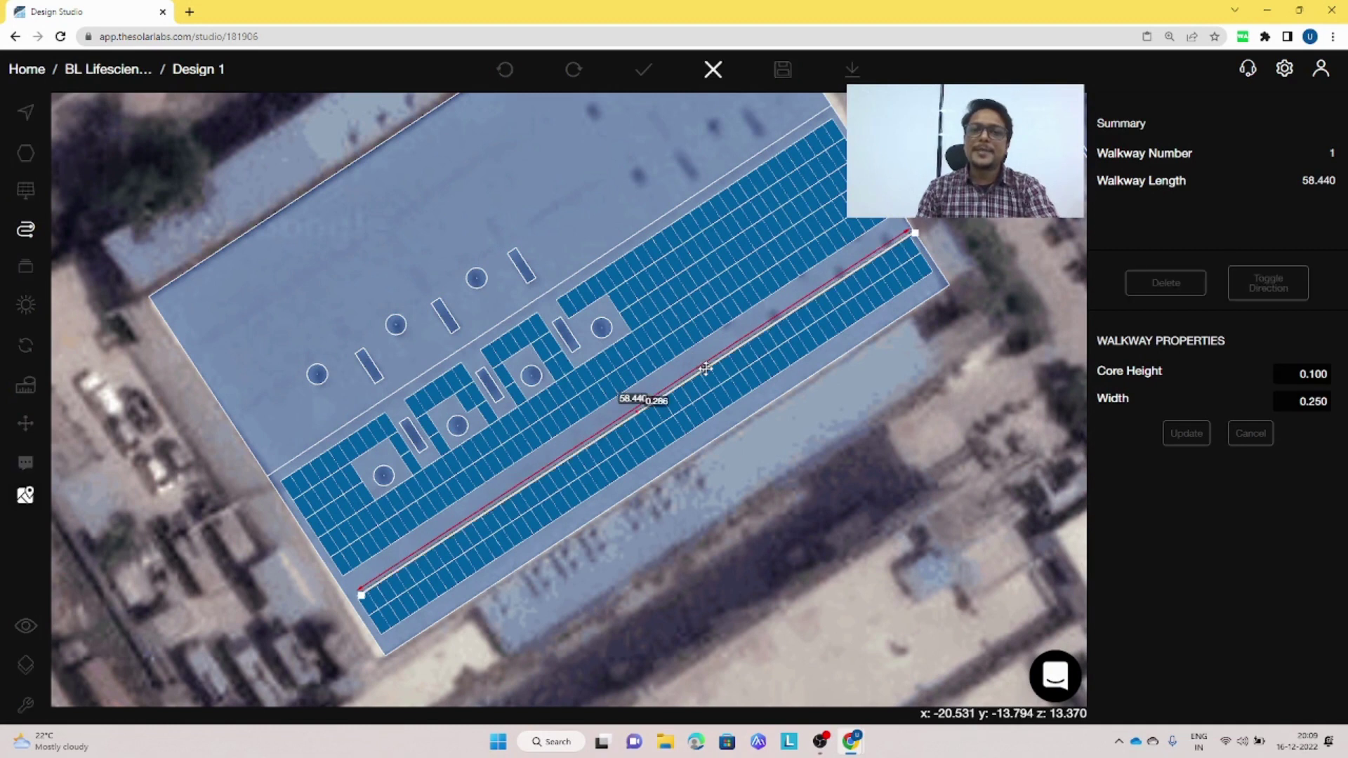
pyautogui.click(707, 371)
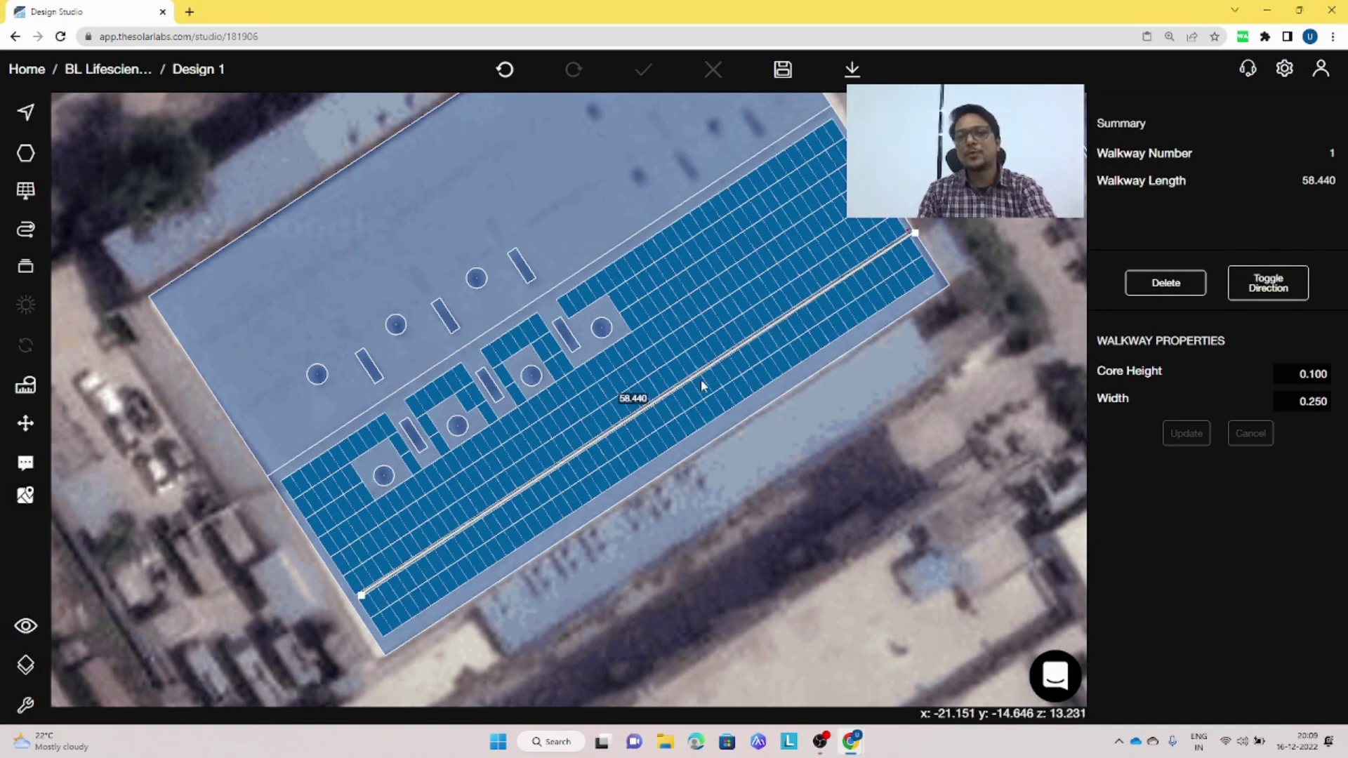
pyautogui.click(1248, 287)
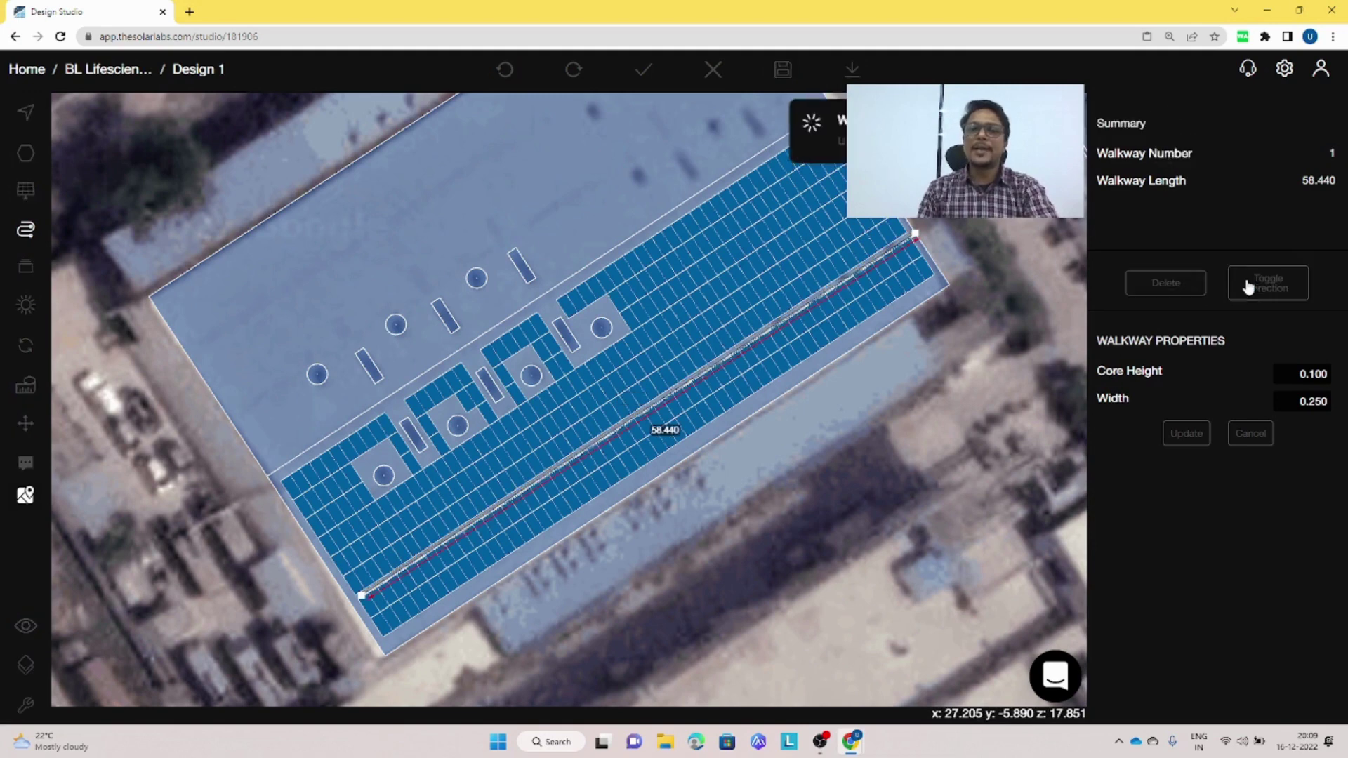
pyautogui.scroll(5, 835, 312)
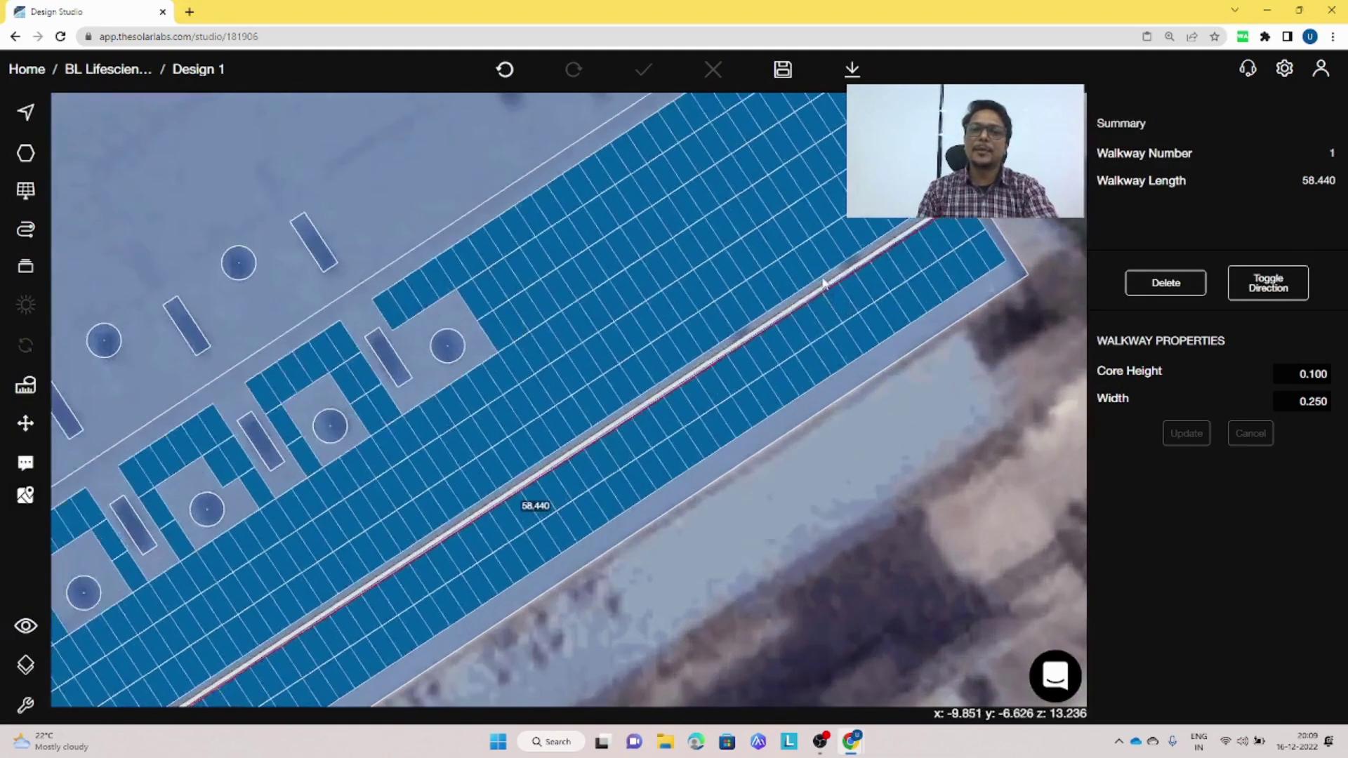
pyautogui.scroll(-5, 596, 390)
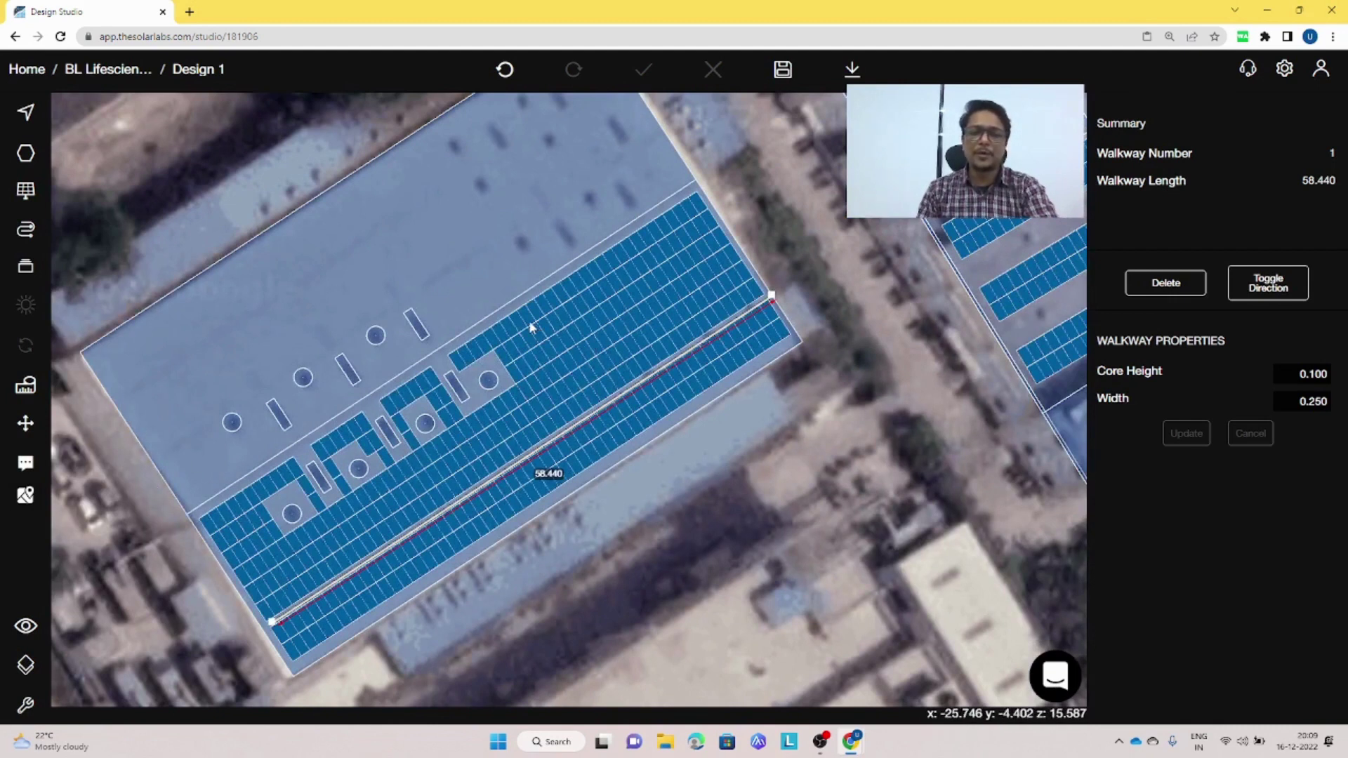
pyautogui.press('w')
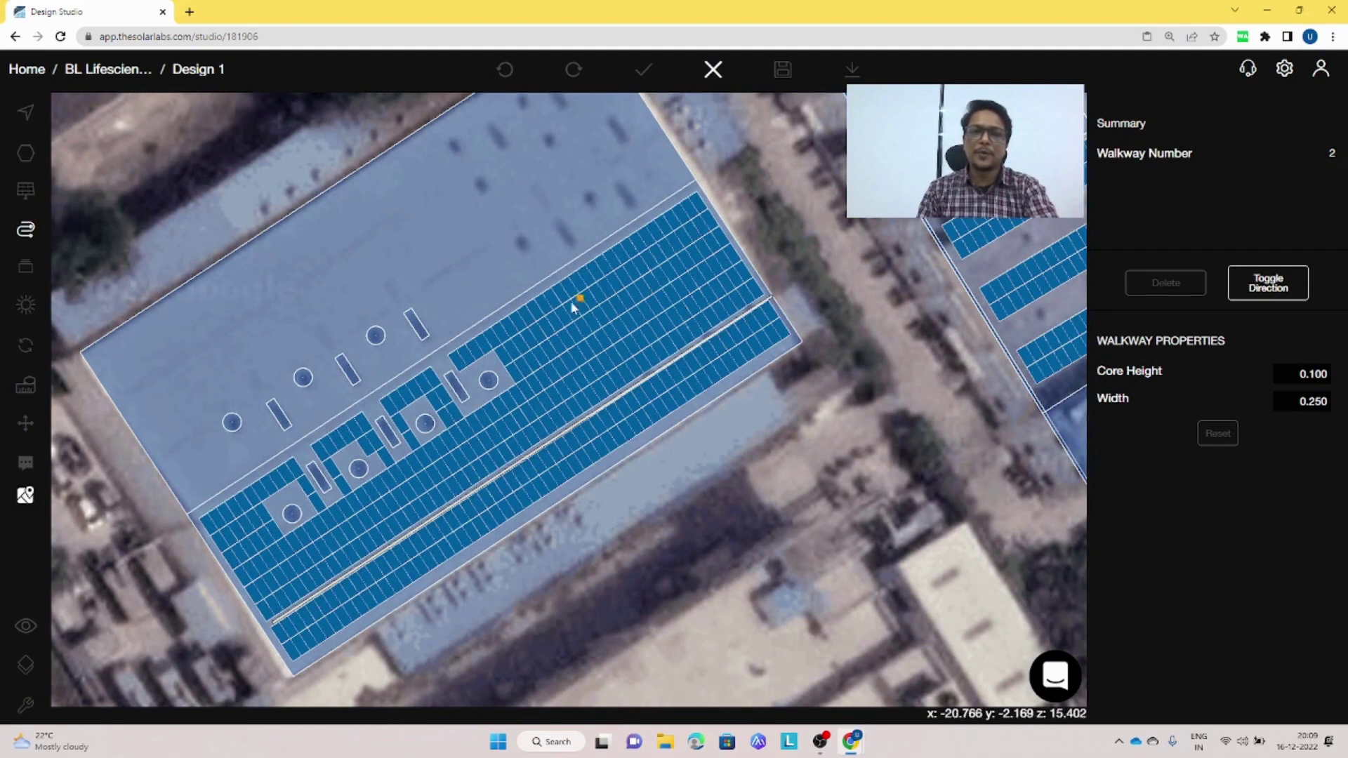
# Draw a 19.156-long cross walkway over the array, then undo a trial copy with Repeat Count 2.
pyautogui.click(512, 304)
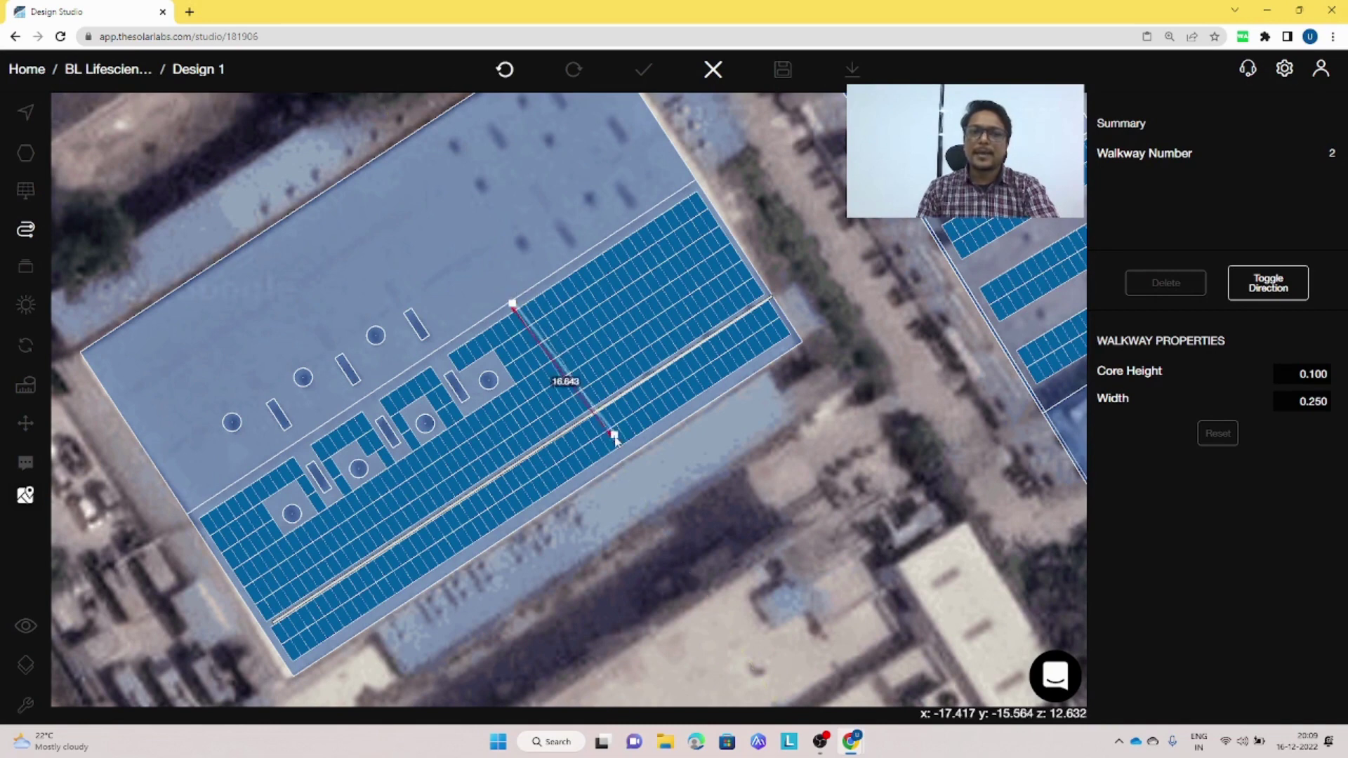
pyautogui.click(617, 463)
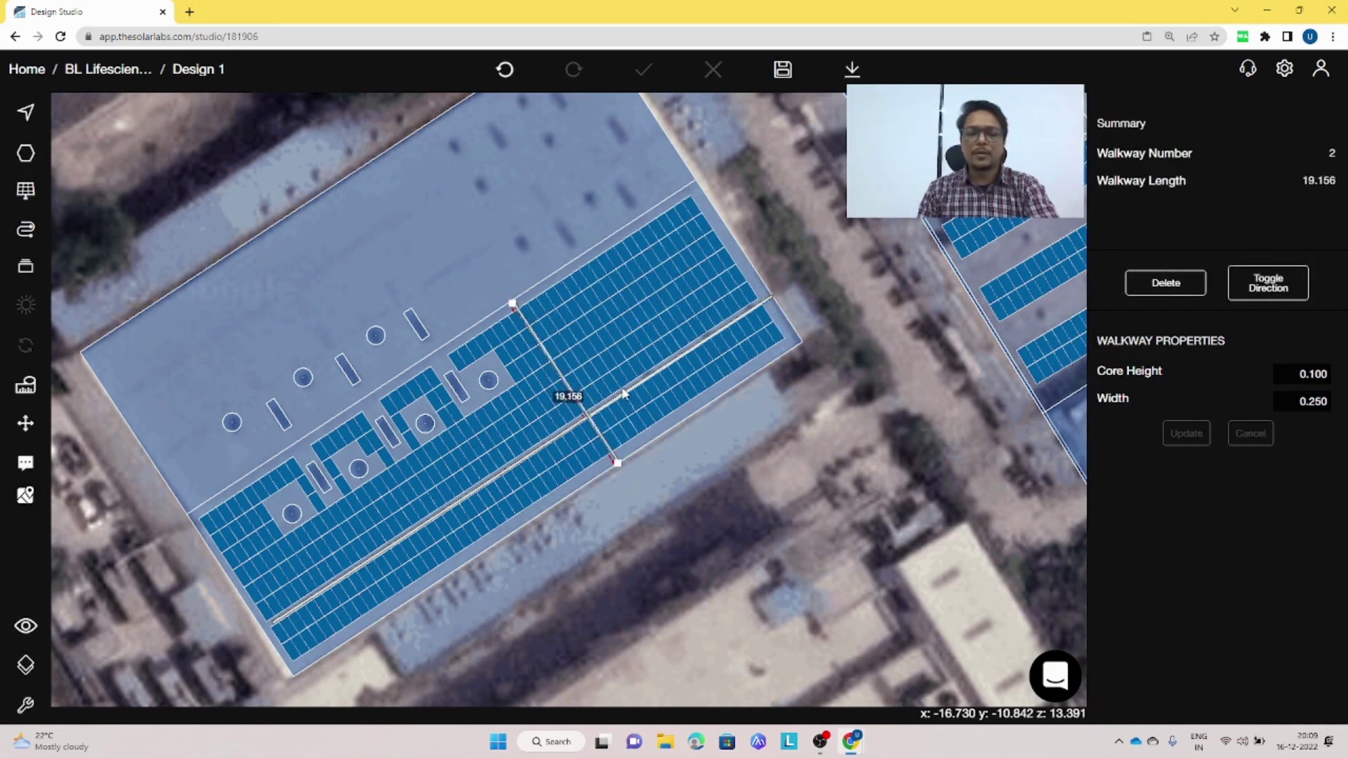
pyautogui.hotkey('ctrl', 'c')
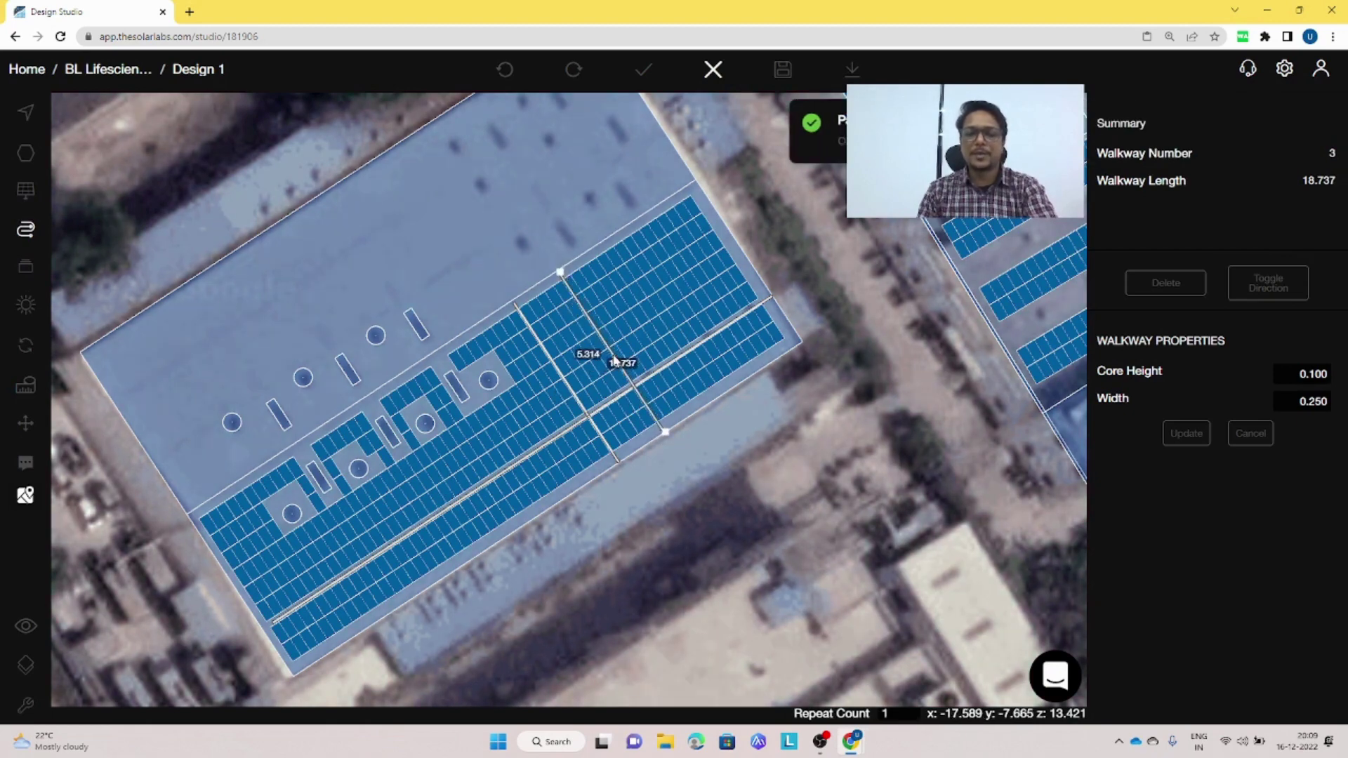
pyautogui.write('2')
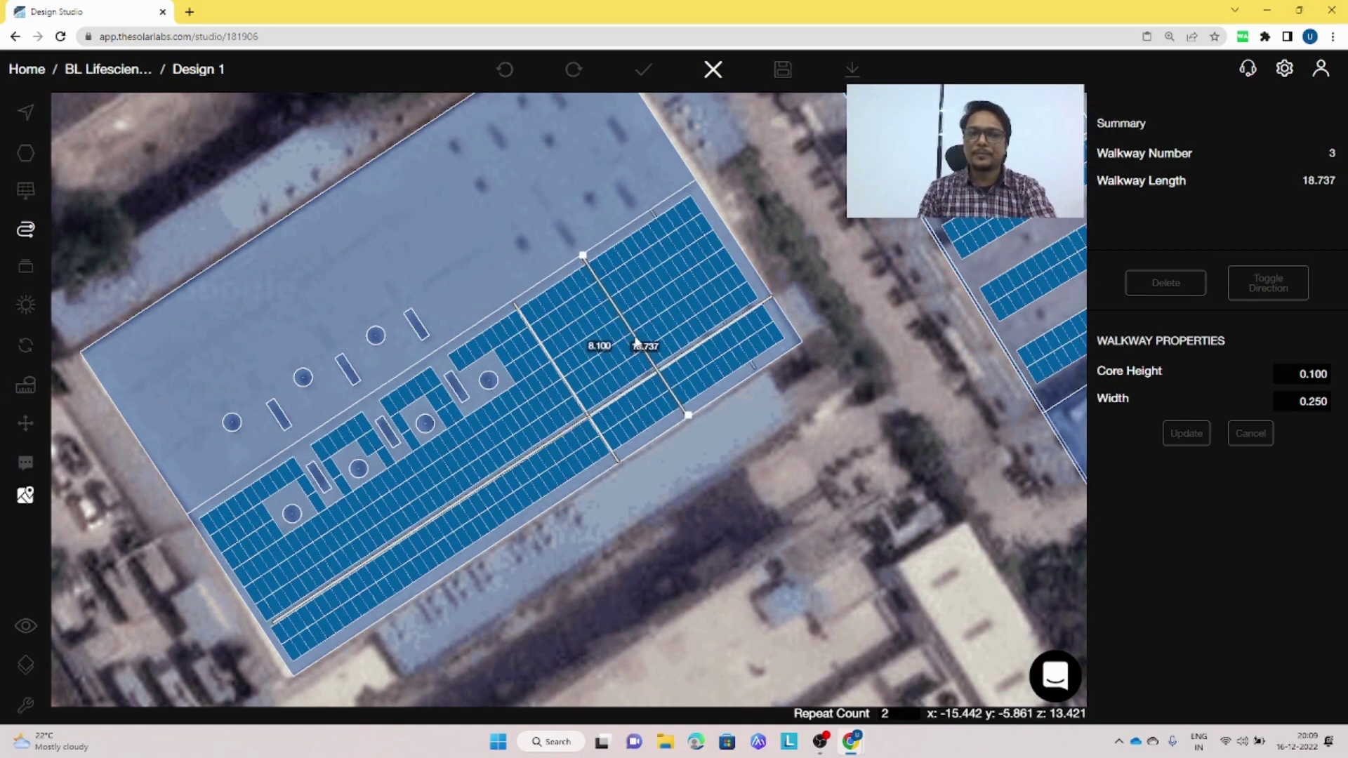
pyautogui.click(636, 342)
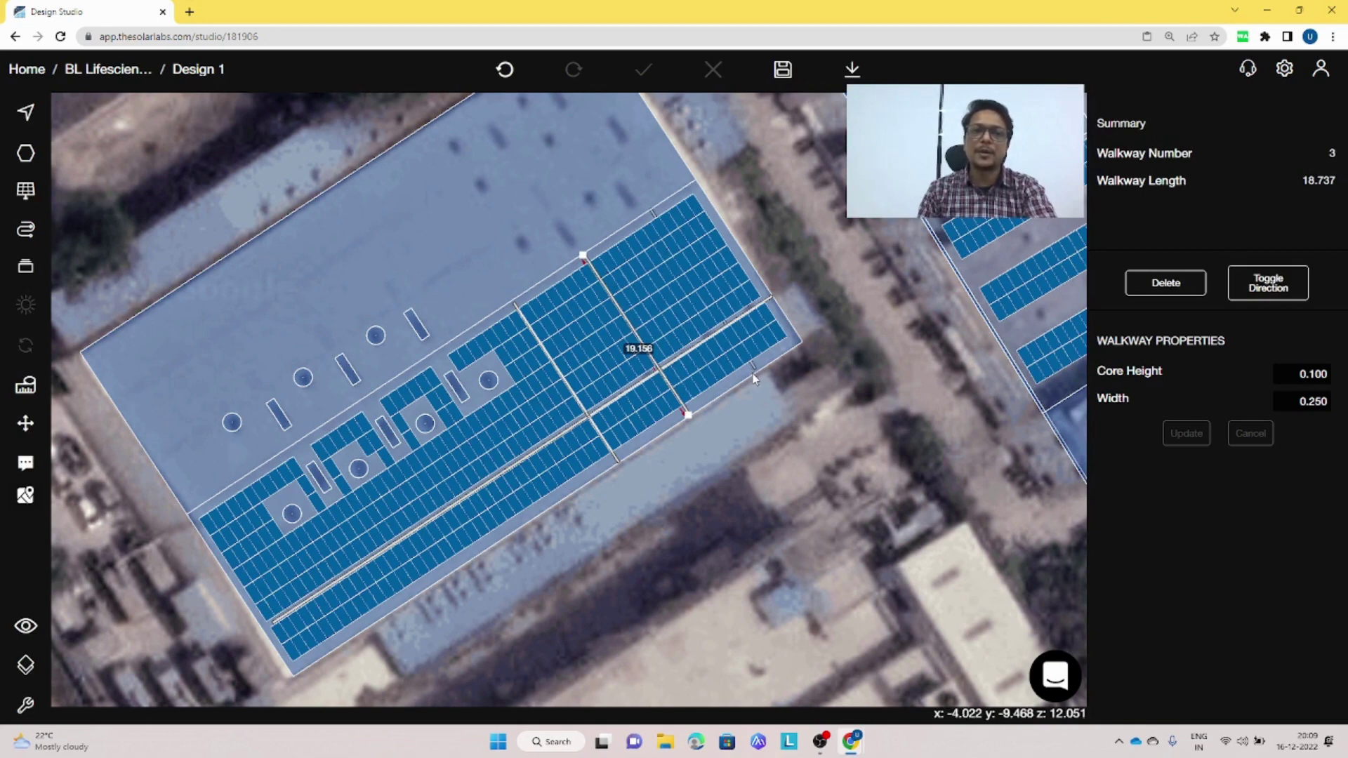
pyautogui.hotkey('ctrl', 'z')
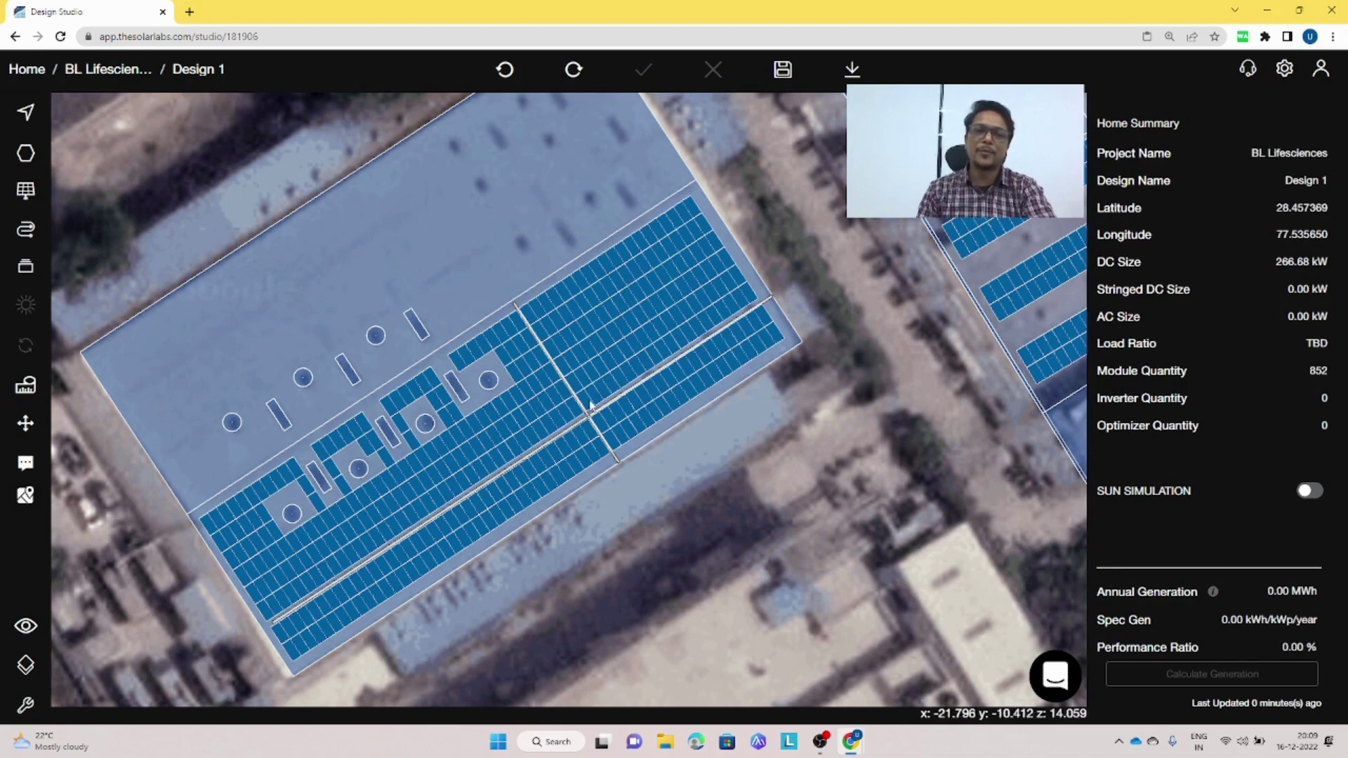
# Set the 19.156 cross walkway's width to 0.800.
pyautogui.scroll(5, 588, 408)
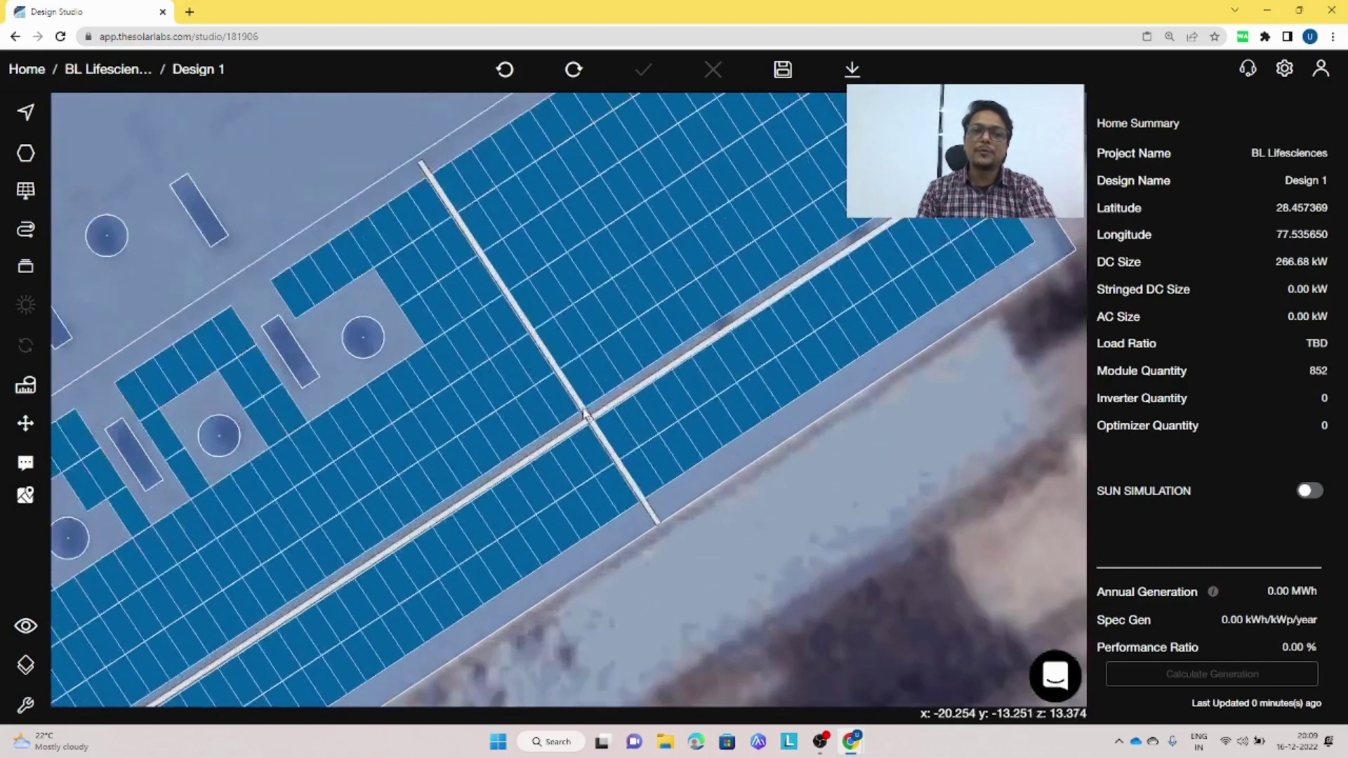
pyautogui.scroll(3, 584, 413)
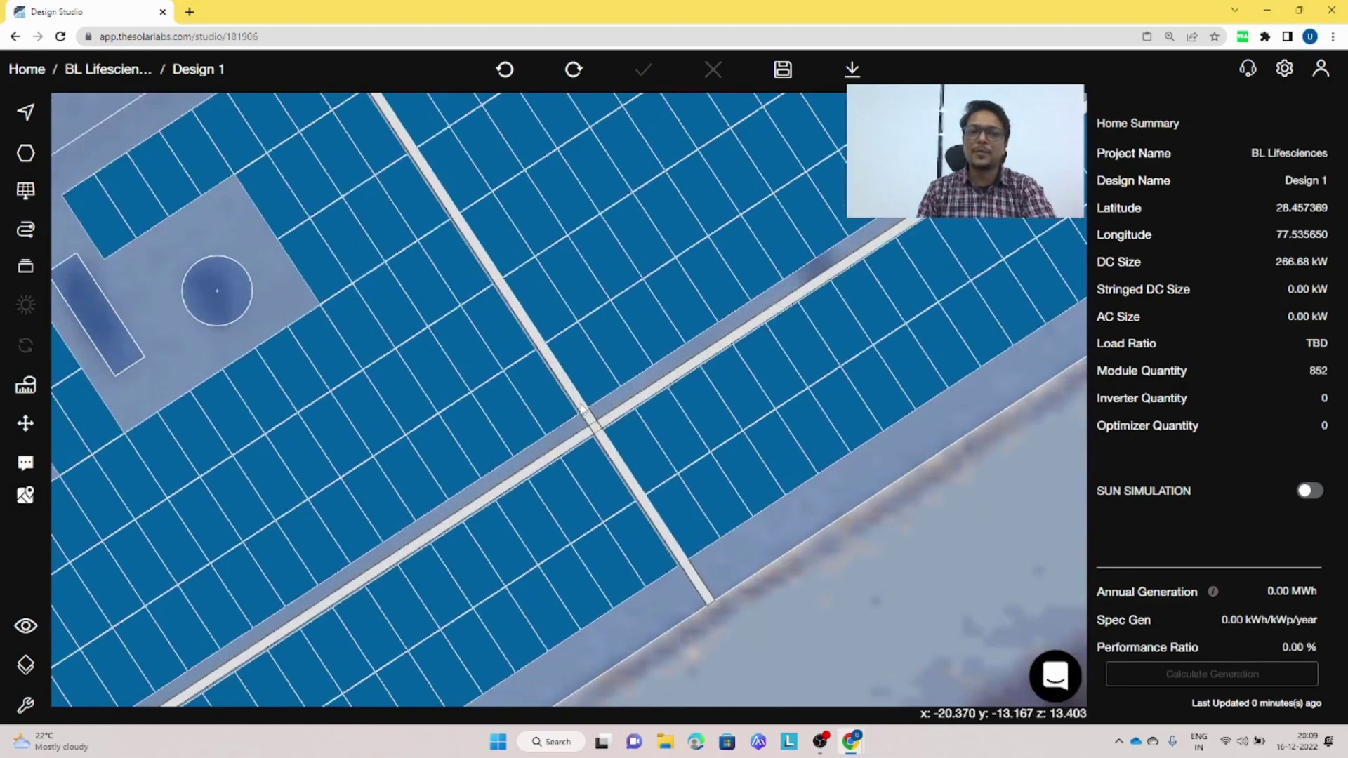
pyautogui.click(581, 411)
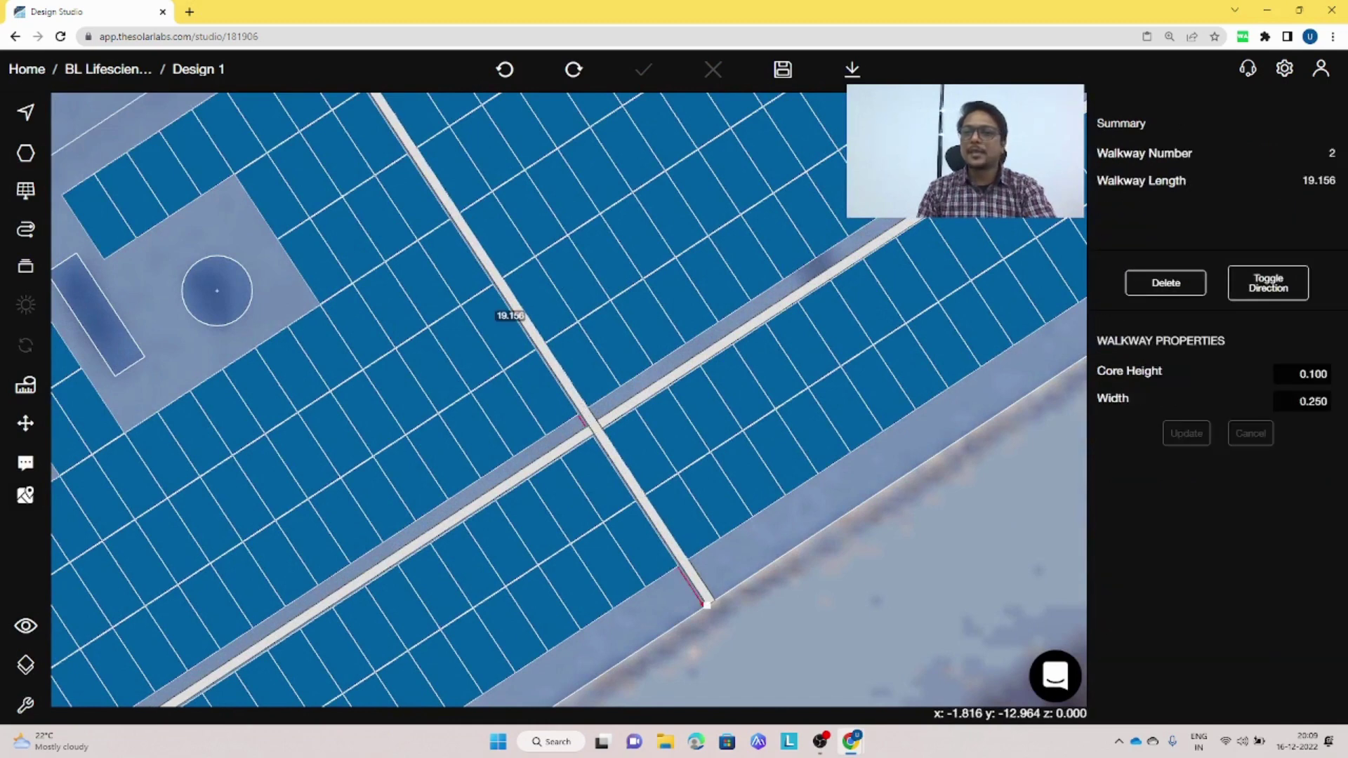
pyautogui.click(1302, 401)
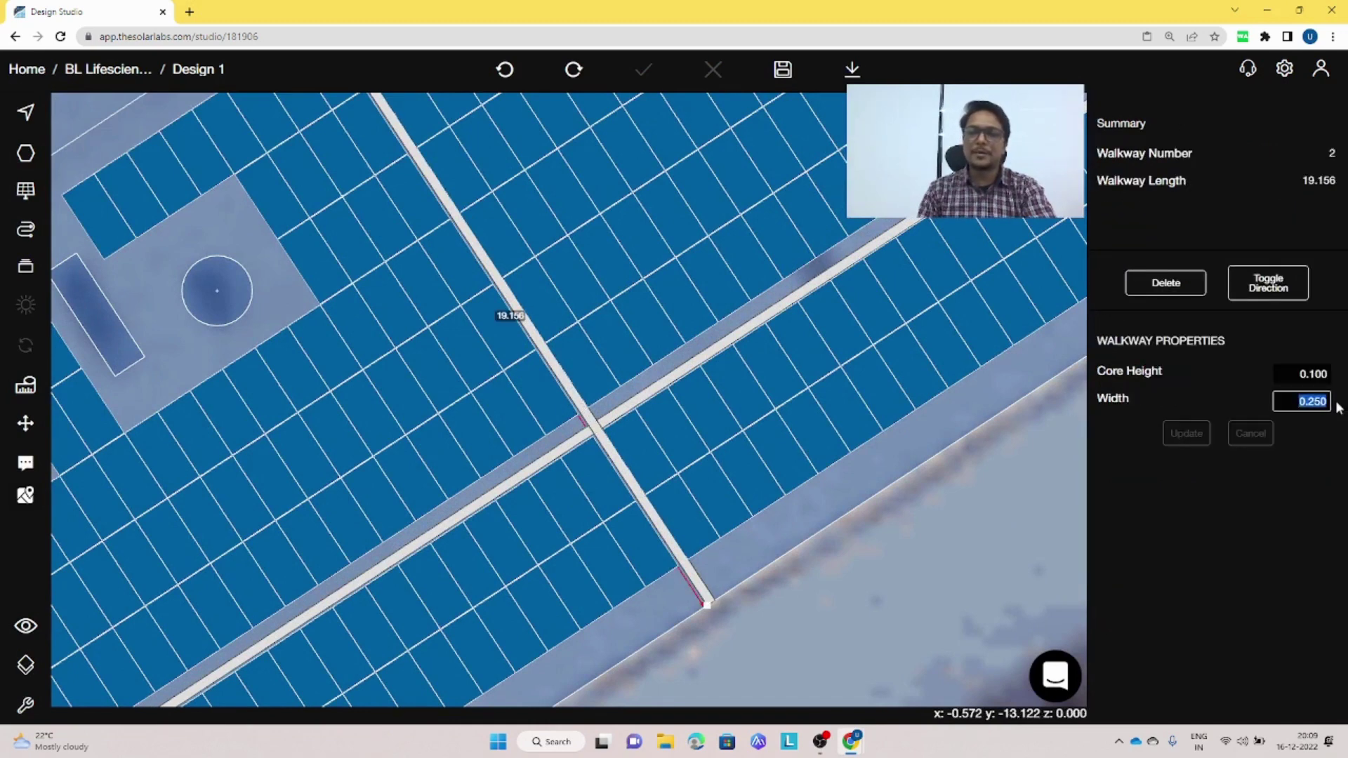
pyautogui.write('0')
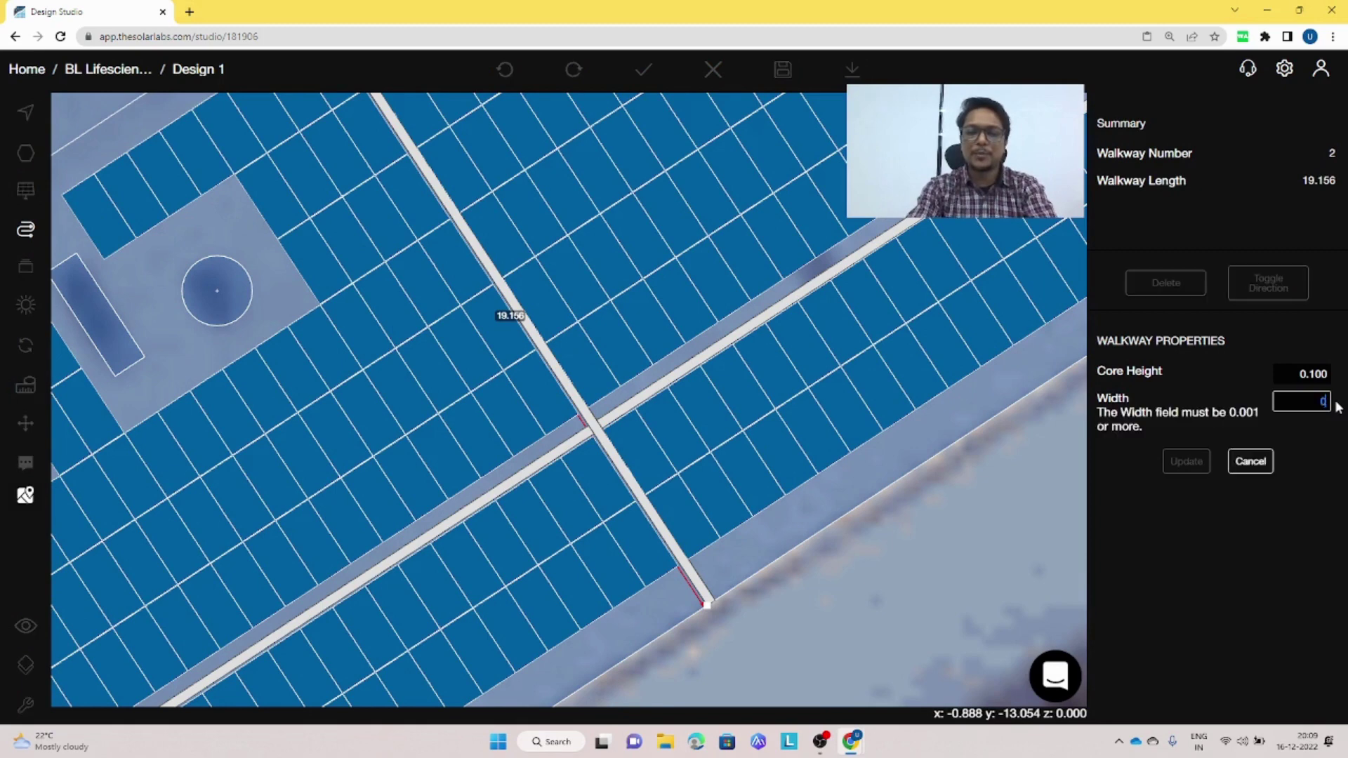
pyautogui.write('.6')
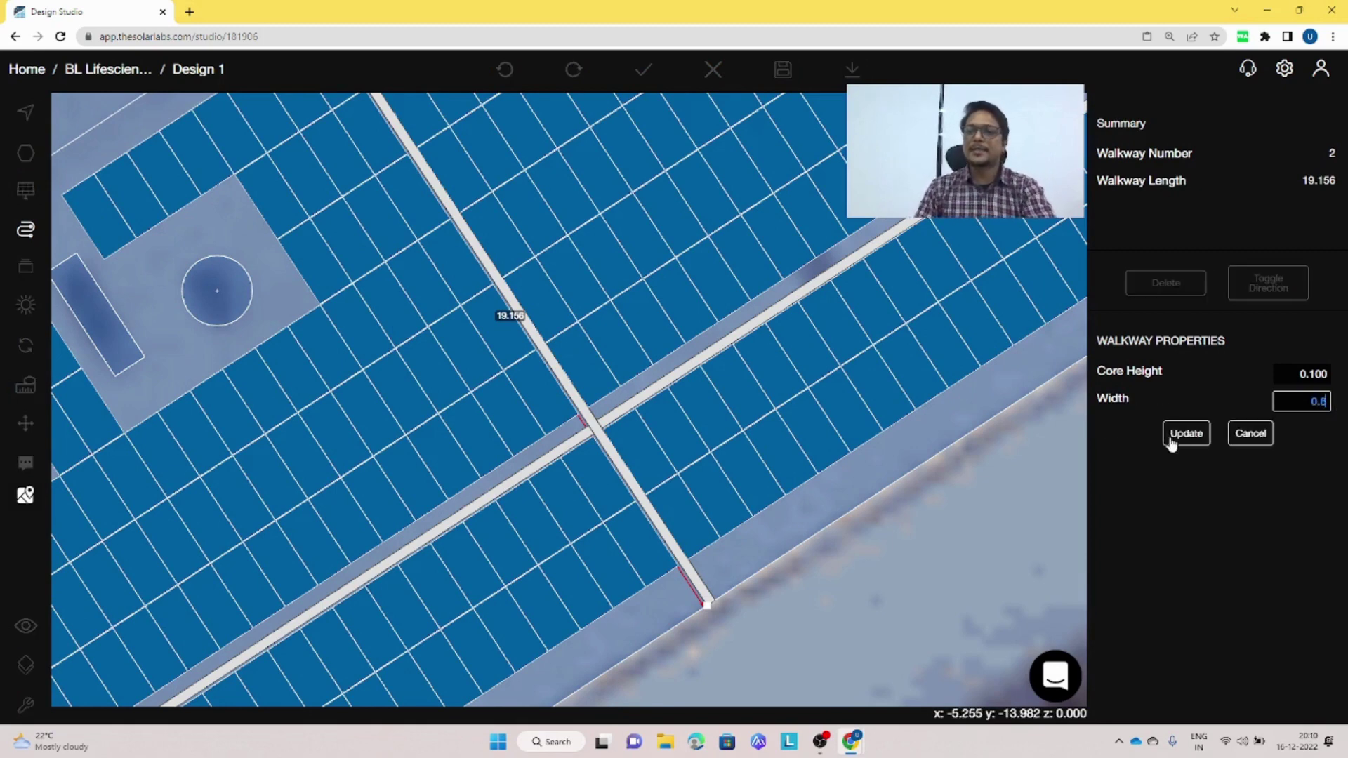
pyautogui.click(1173, 440)
pyautogui.scroll(-6, 550, 328)
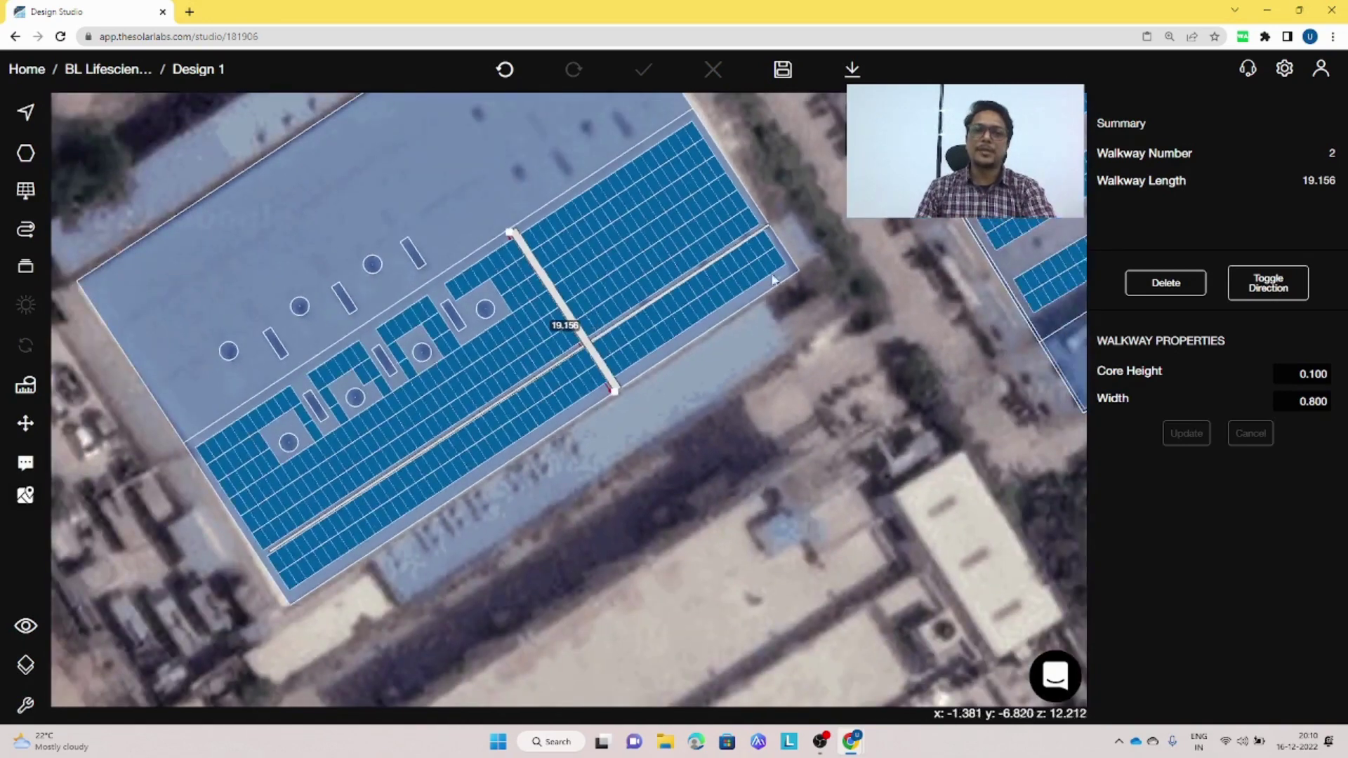
# Draw a 58.465-long safety line from the roof's left edge to its far corner.
pyautogui.click(25, 153)
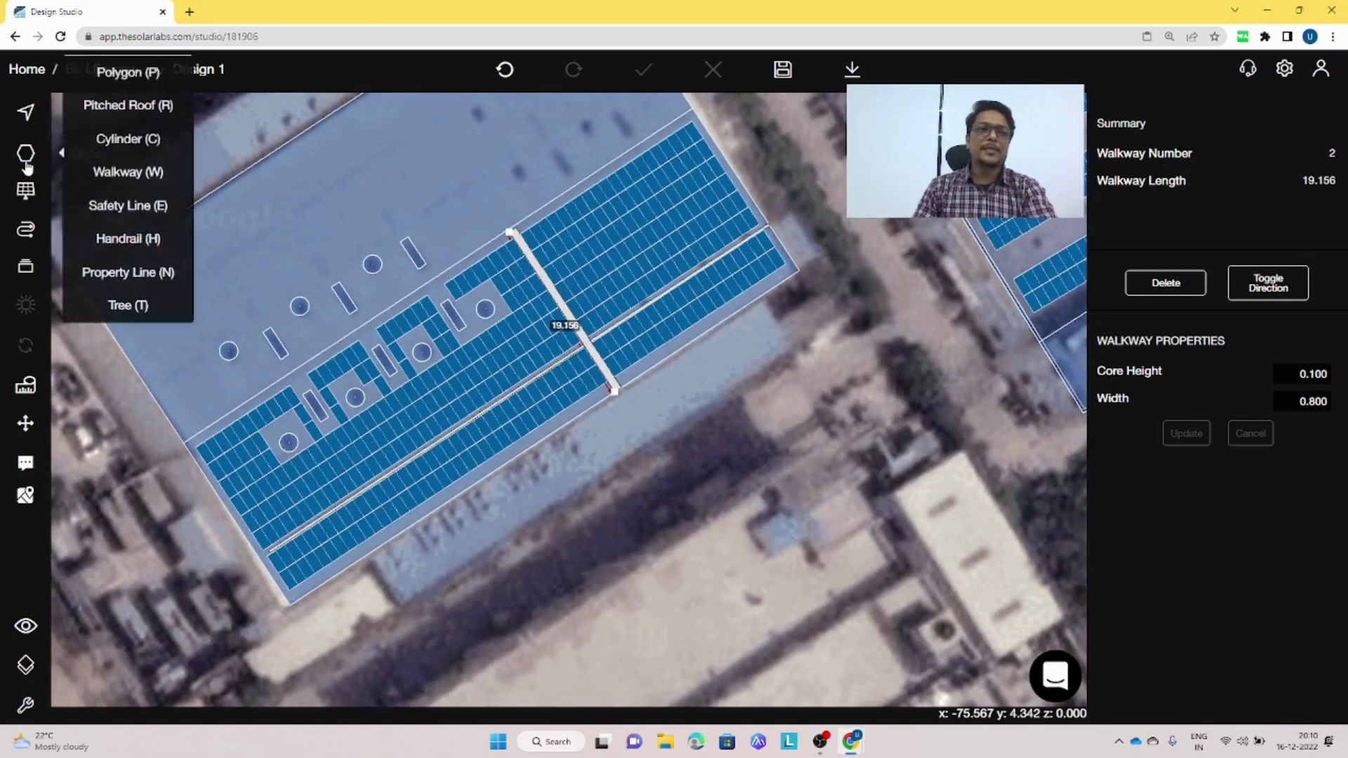
pyautogui.click(116, 205)
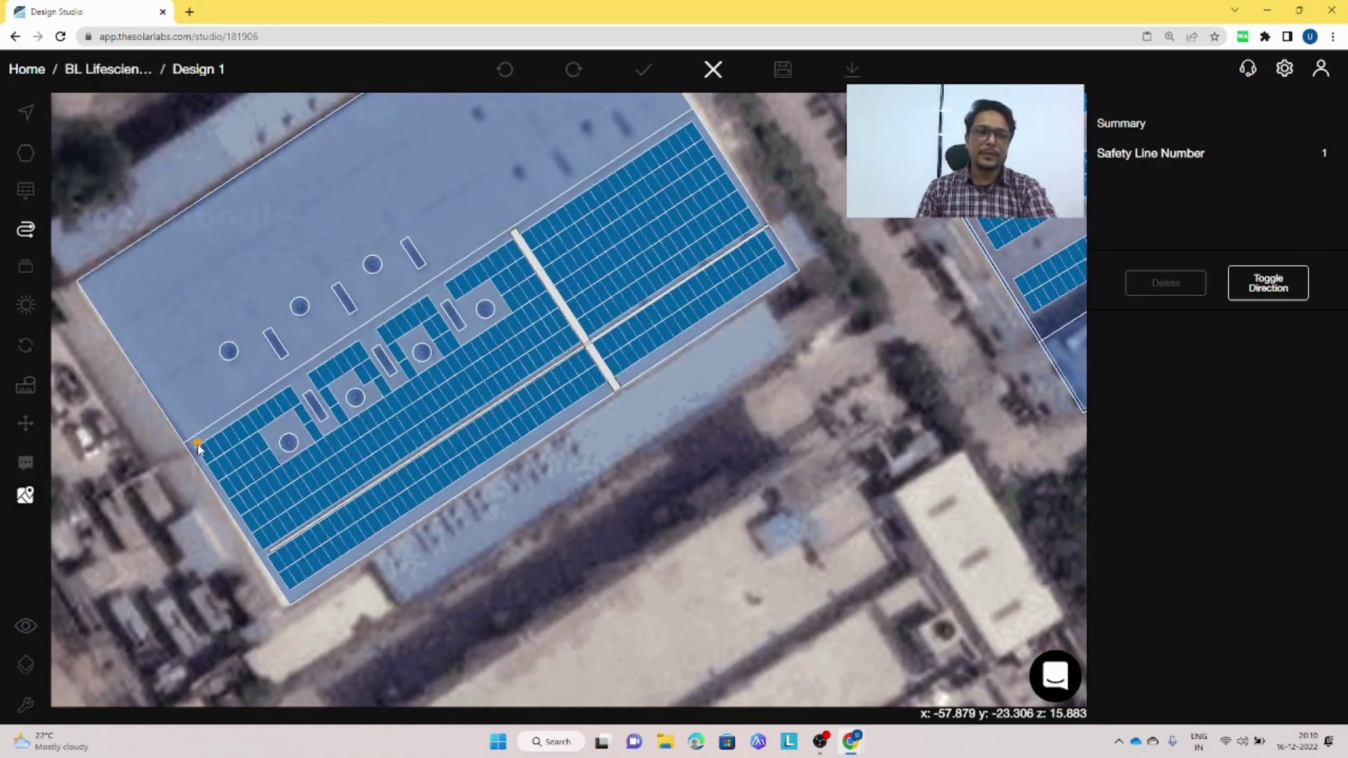
pyautogui.scroll(4, 196, 450)
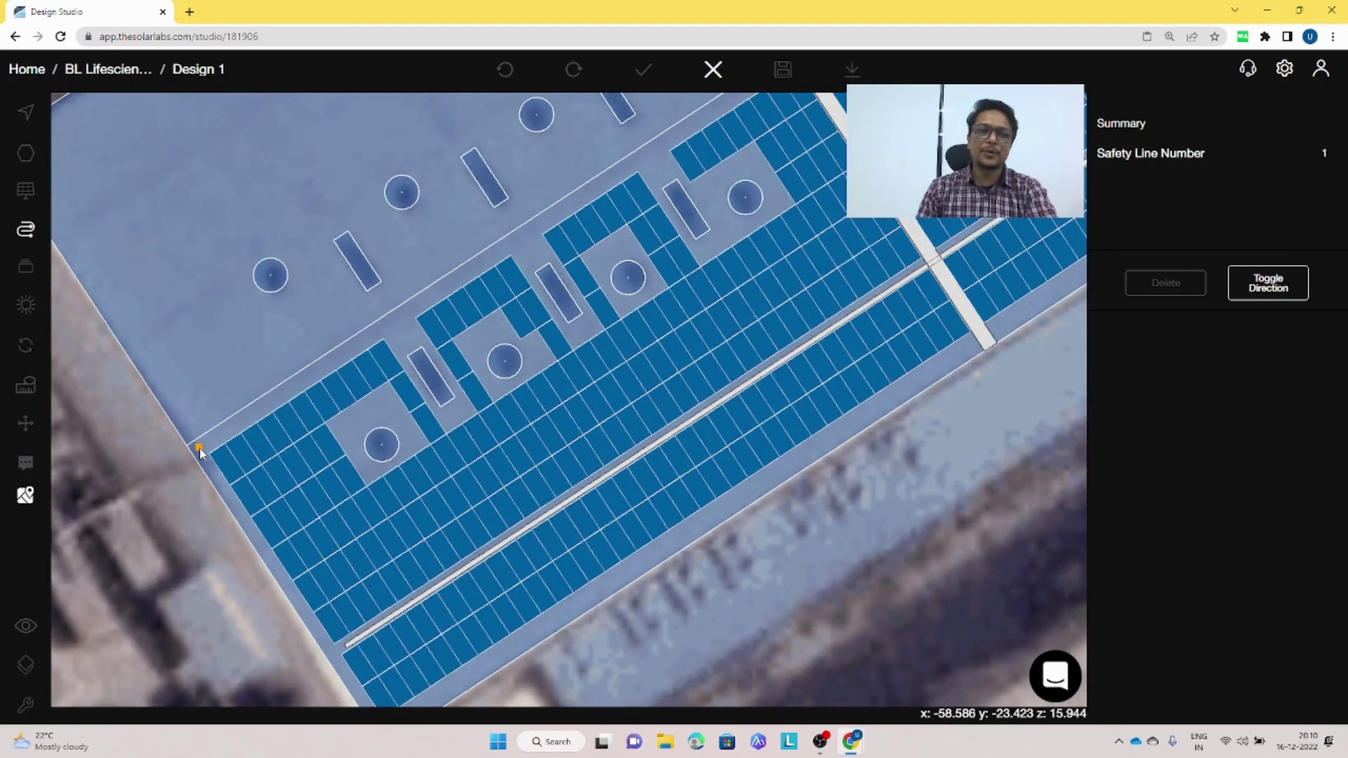
pyautogui.click(199, 447)
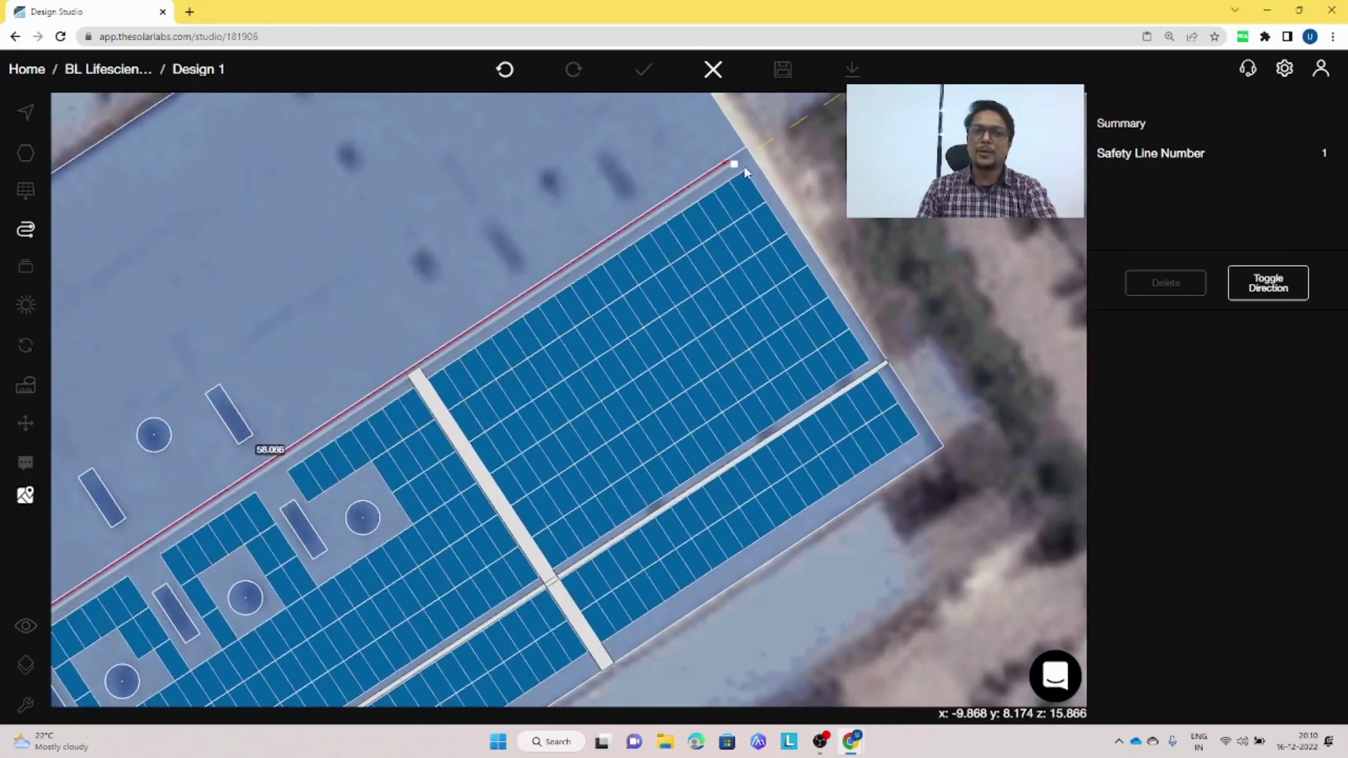
pyautogui.click(746, 171)
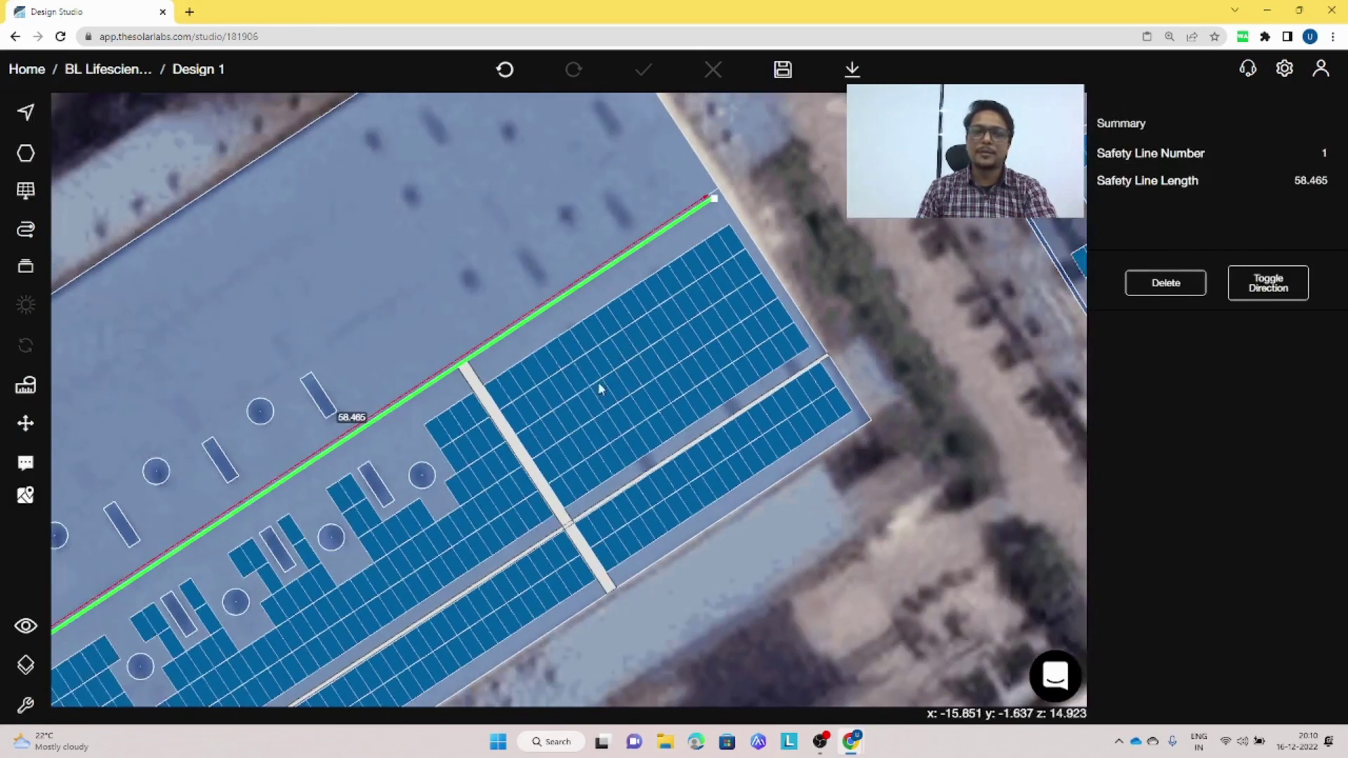
# Draw a 70.013-long, 0.95-high handrail along the roof's lower edge and both short ends.
pyautogui.moveTo(25, 153)
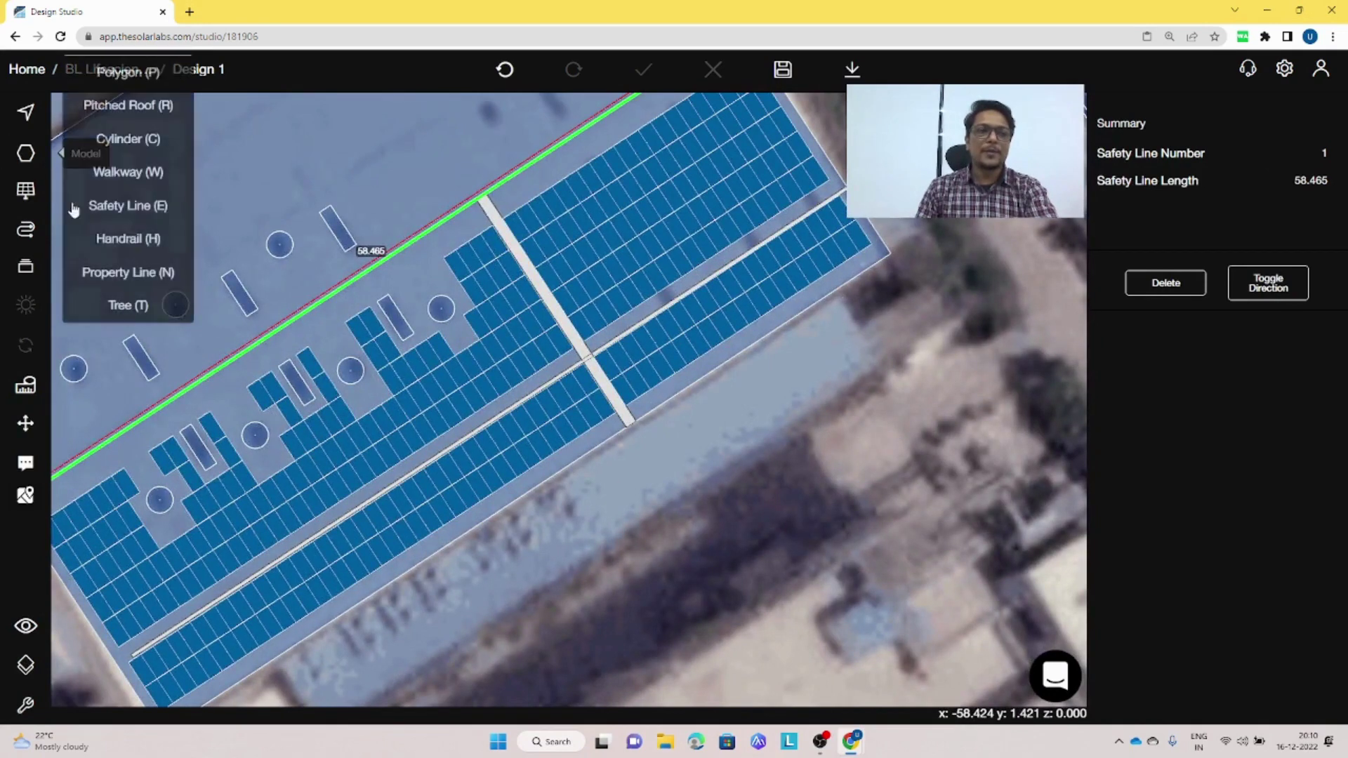
pyautogui.click(124, 238)
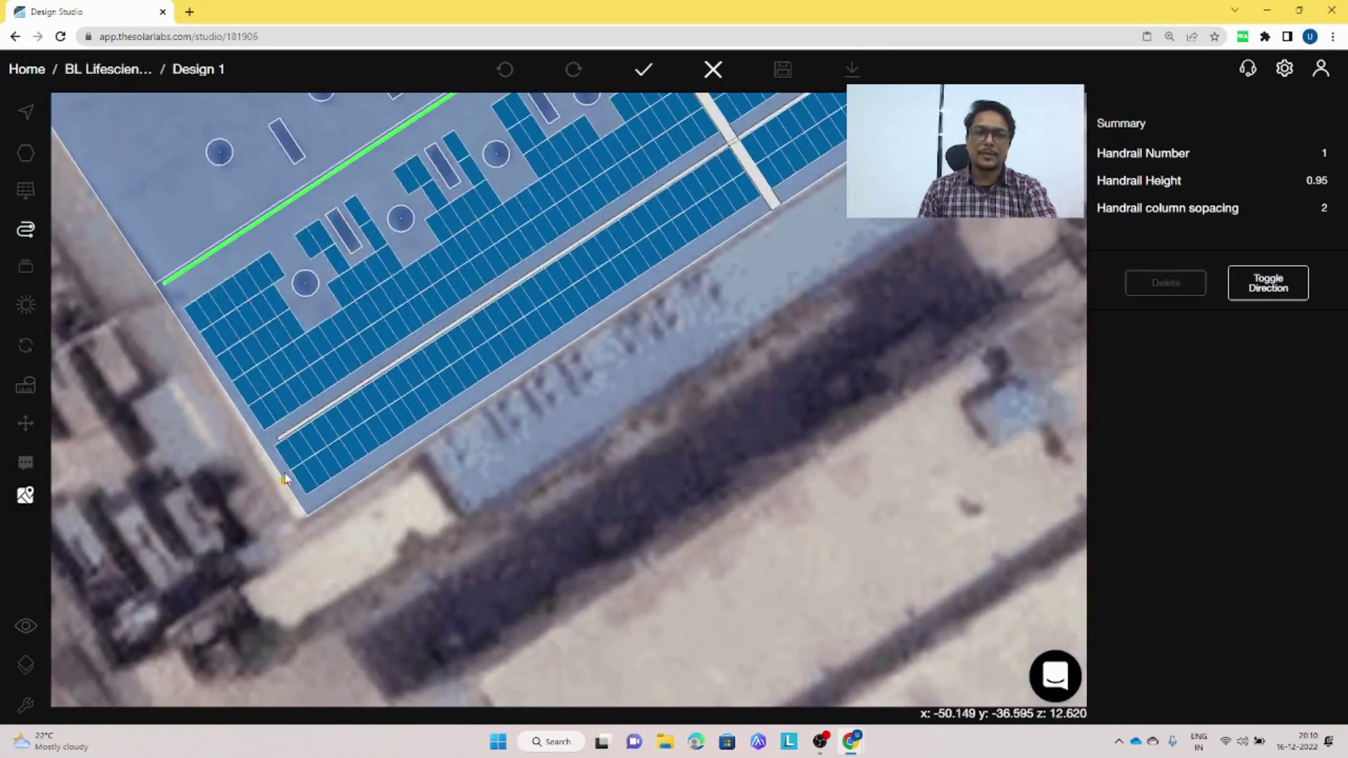
pyautogui.scroll(2, 266, 453)
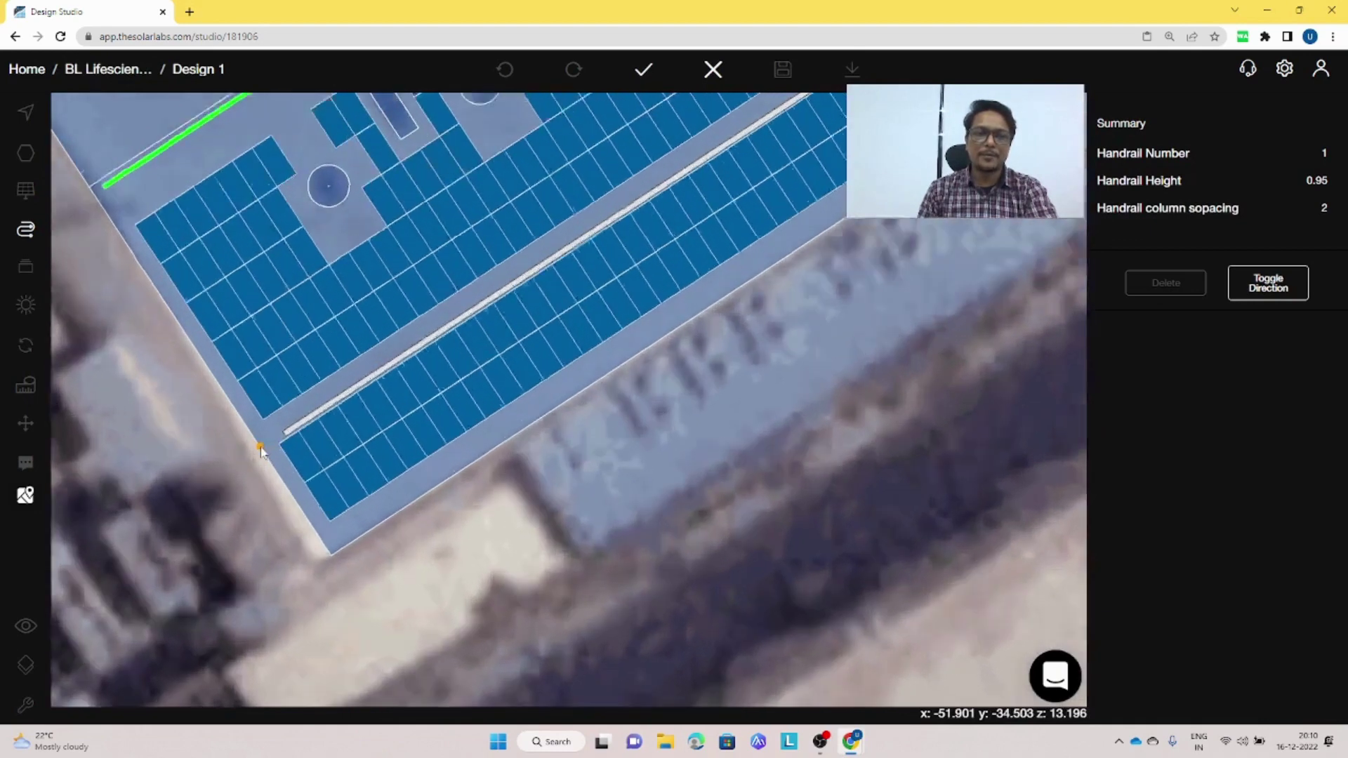
pyautogui.scroll(1, 267, 455)
pyautogui.click(270, 453)
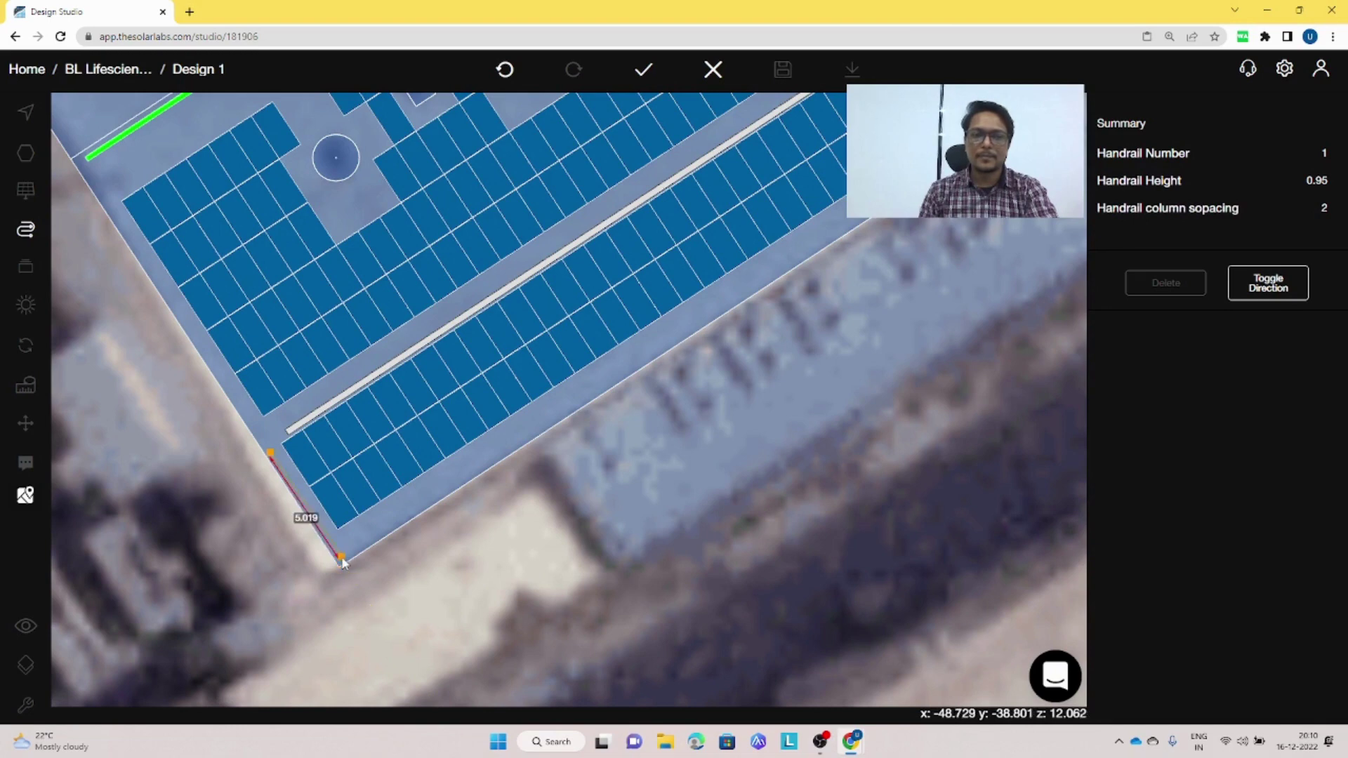
pyautogui.click(342, 561)
pyautogui.moveTo(437, 491); pyautogui.dragTo(232, 560, button='right')
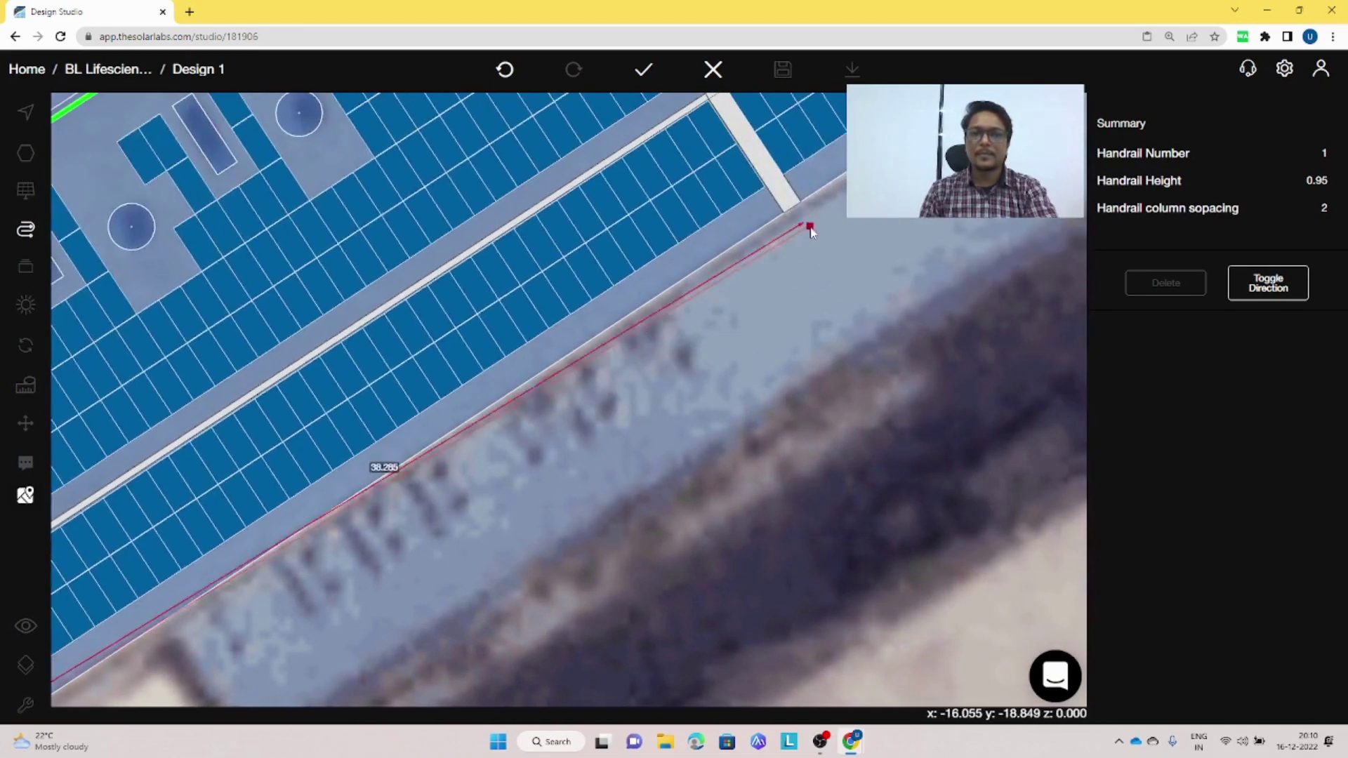
pyautogui.moveTo(810, 232); pyautogui.dragTo(376, 571, button='right')
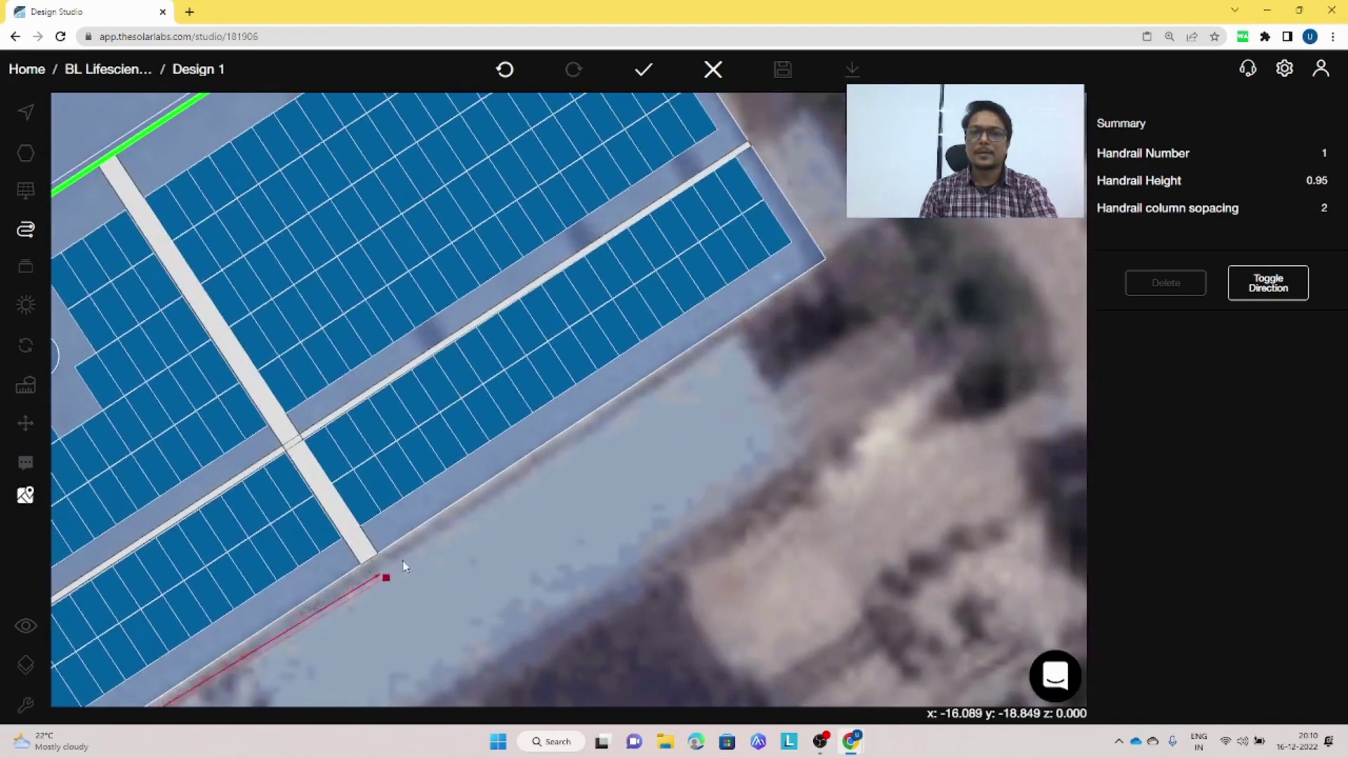
pyautogui.click(814, 254)
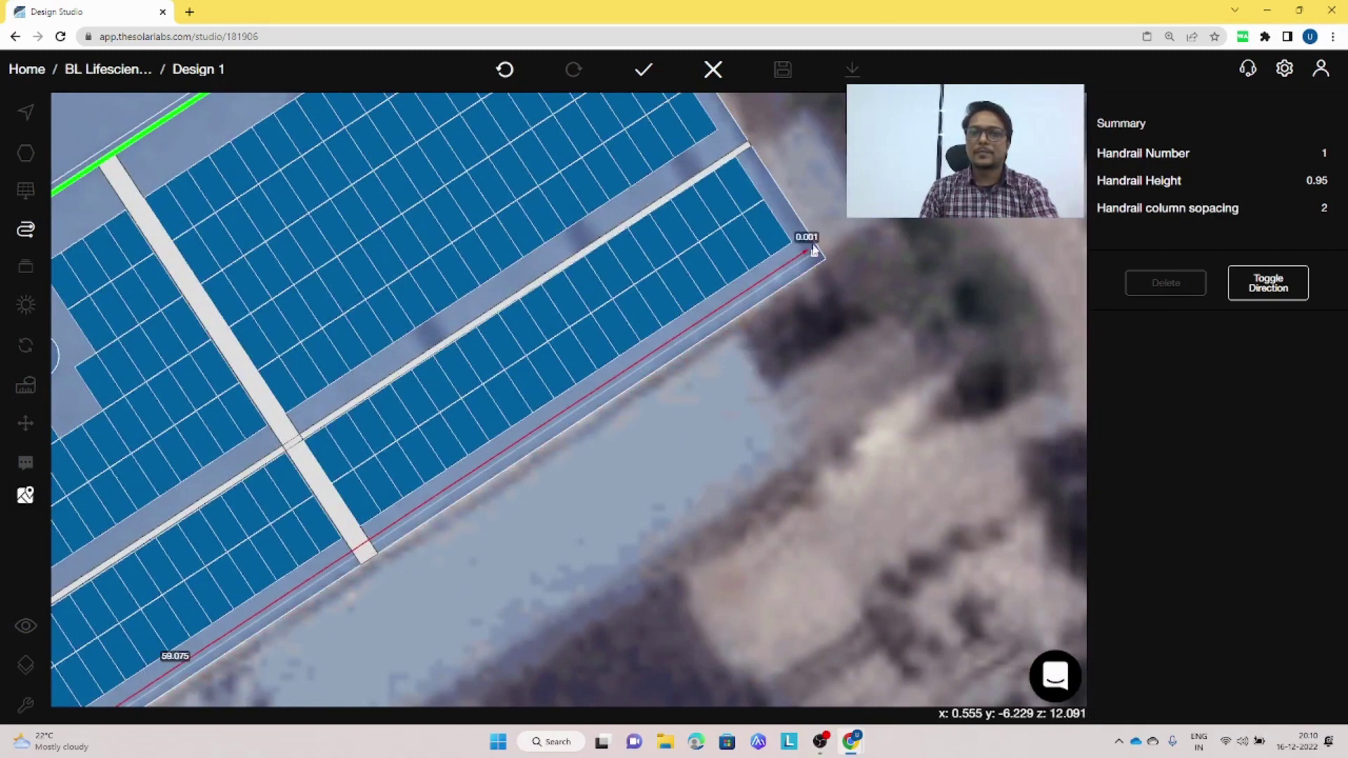
pyautogui.click(730, 131)
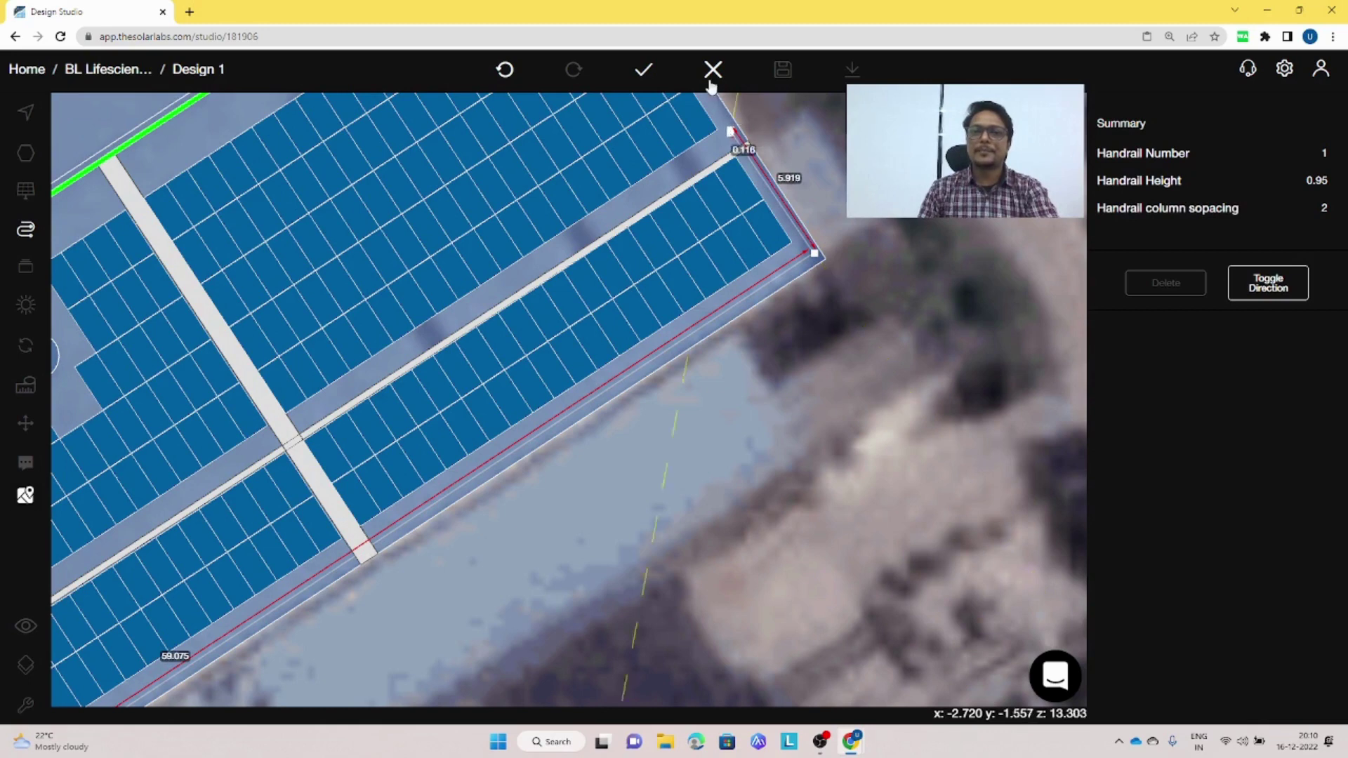
pyautogui.click(643, 69)
# Tilt the view into 3-D to inspect the roof with its new handrail.
pyautogui.scroll(-5, 672, 218)
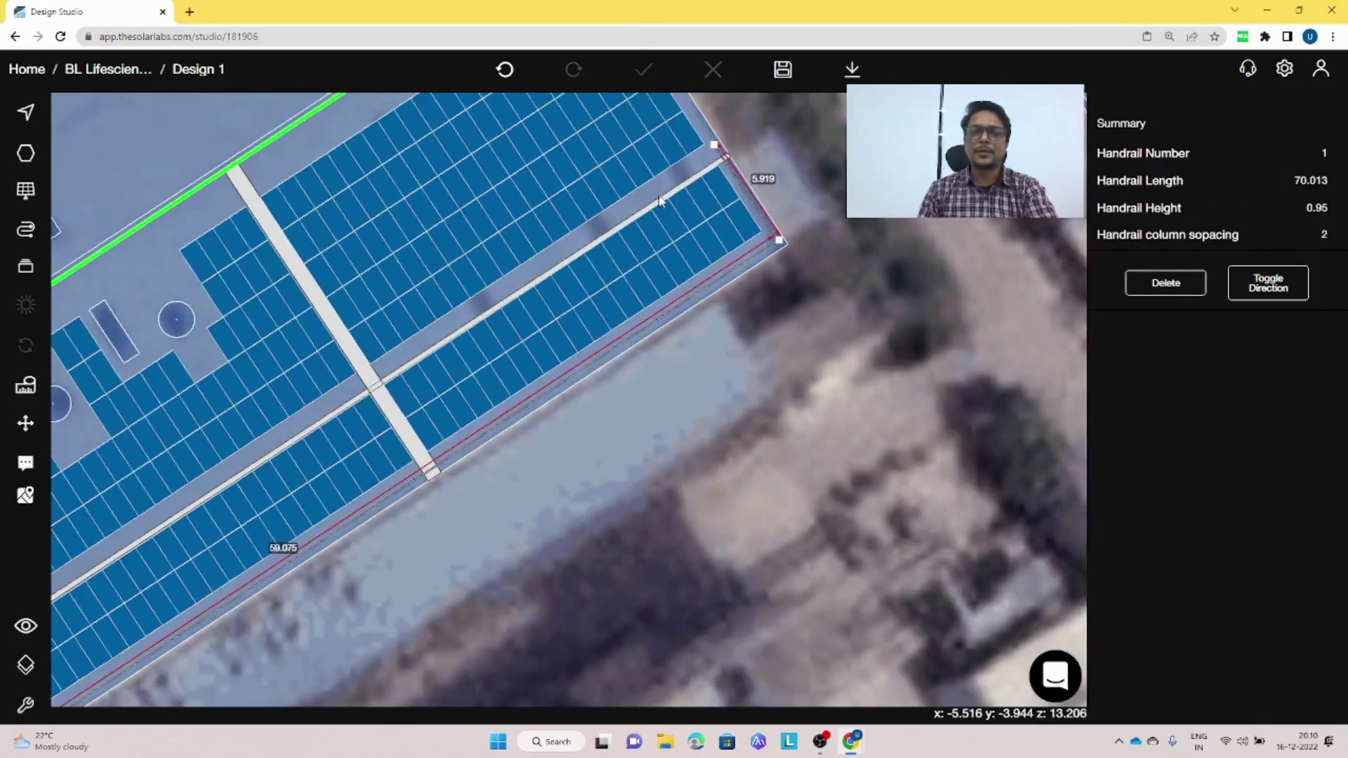
pyautogui.scroll(-5, 653, 464)
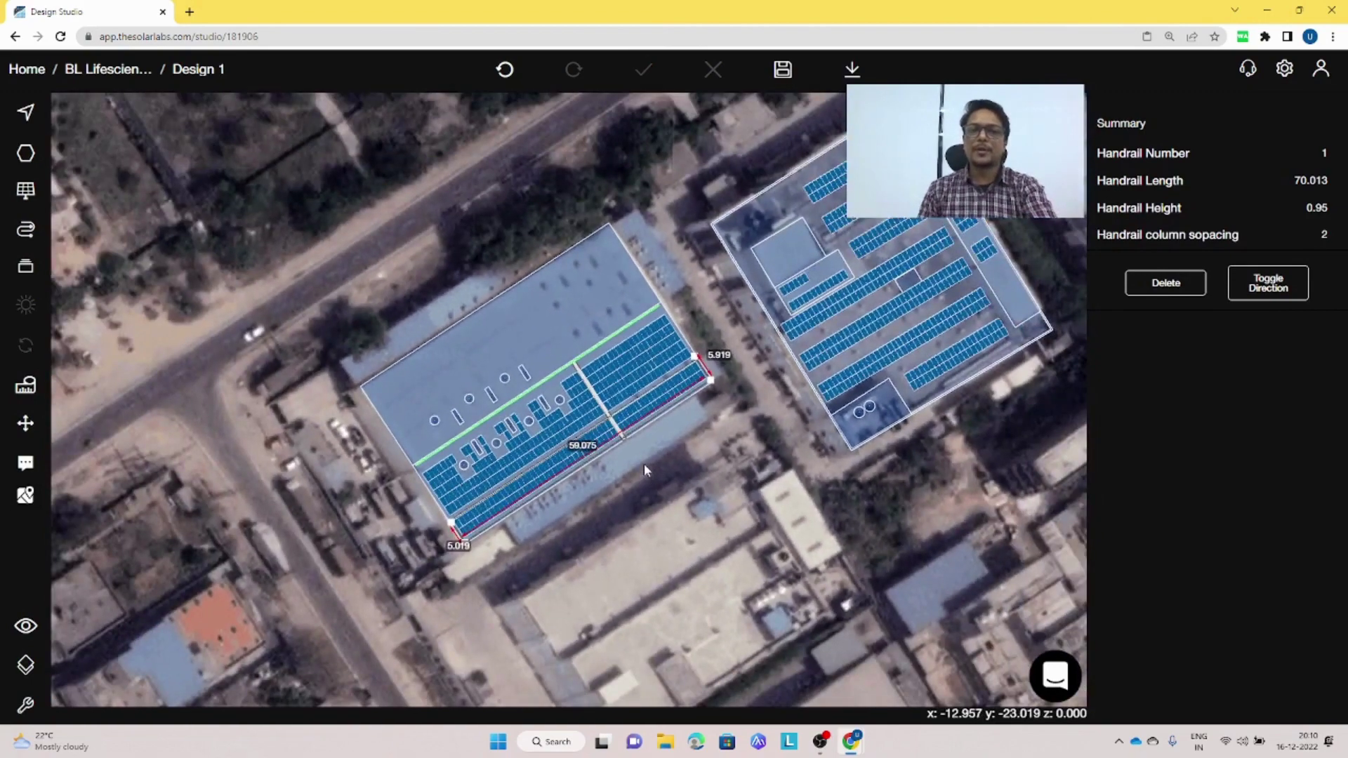
pyautogui.moveTo(643, 463); pyautogui.dragTo(590, 462, button='right')
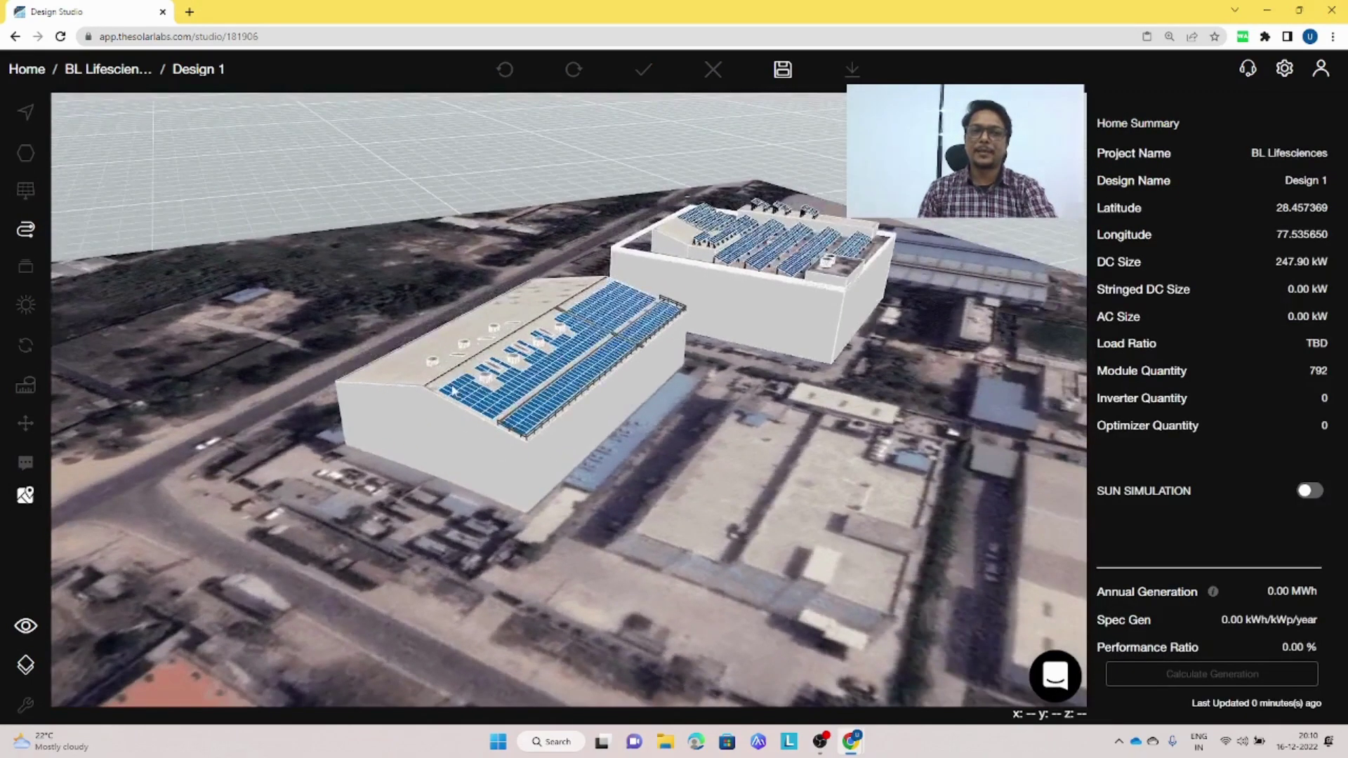
pyautogui.scroll(10, 453, 390)
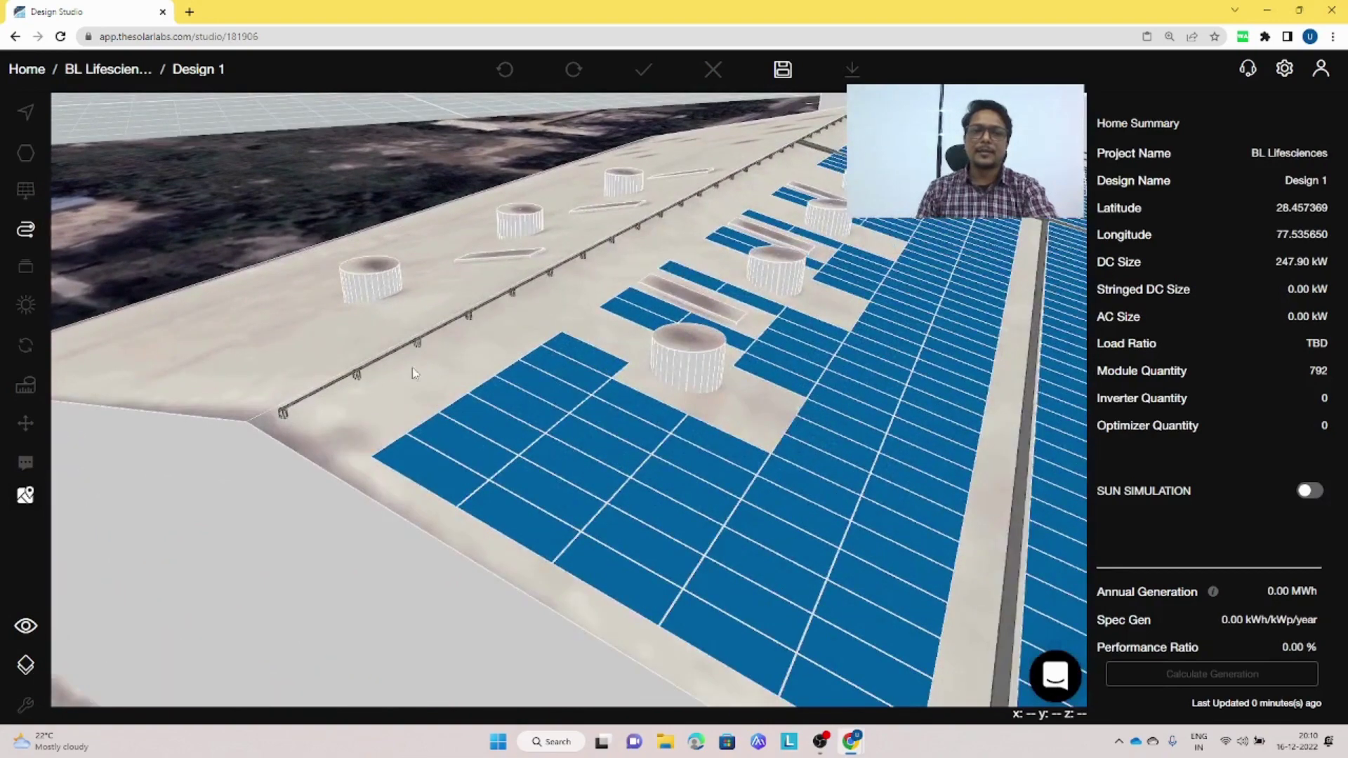
pyautogui.scroll(-3, 834, 479)
pyautogui.scroll(3, 768, 476)
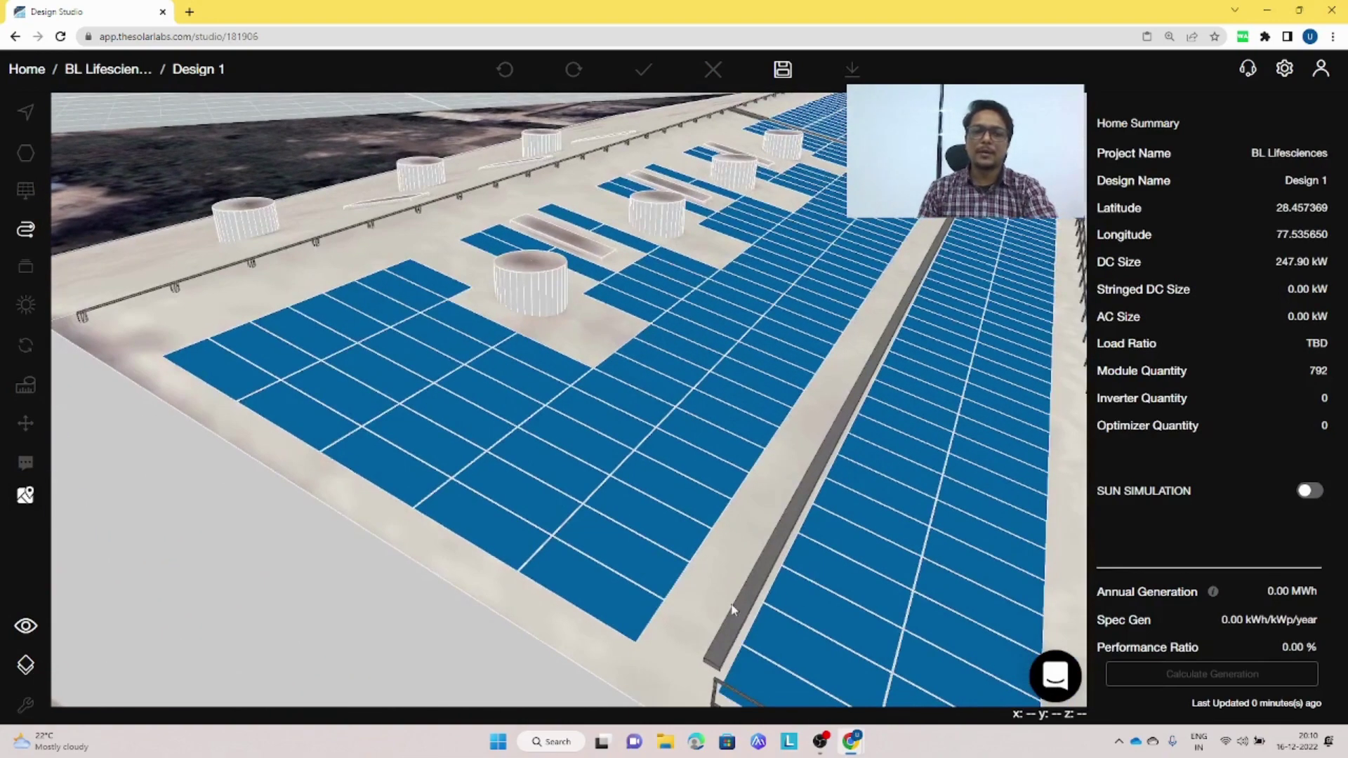
pyautogui.scroll(-6, 893, 485)
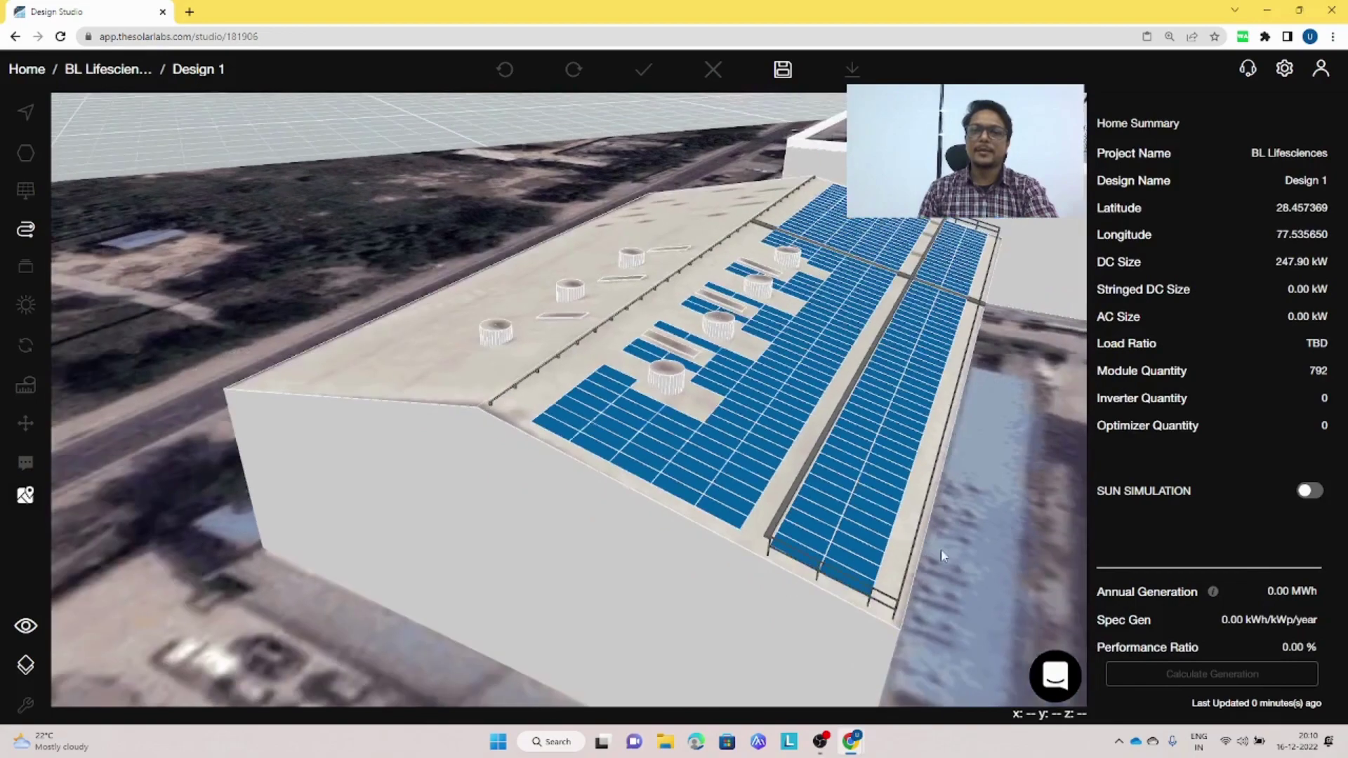
pyautogui.moveTo(941, 550); pyautogui.dragTo(672, 476, button='right')
pyautogui.scroll(-5, 673, 476)
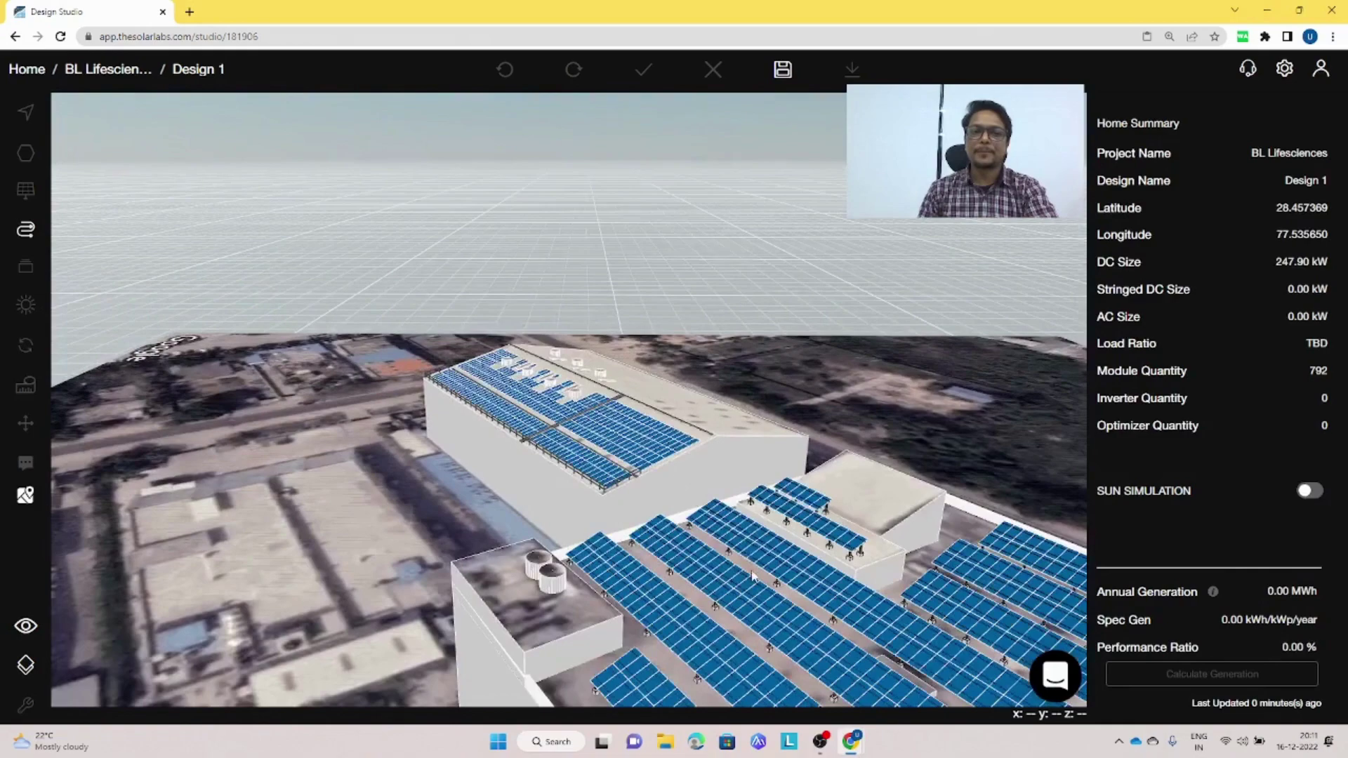
pyautogui.moveTo(753, 576); pyautogui.dragTo(344, 507, button='right')
pyautogui.press('Escape')
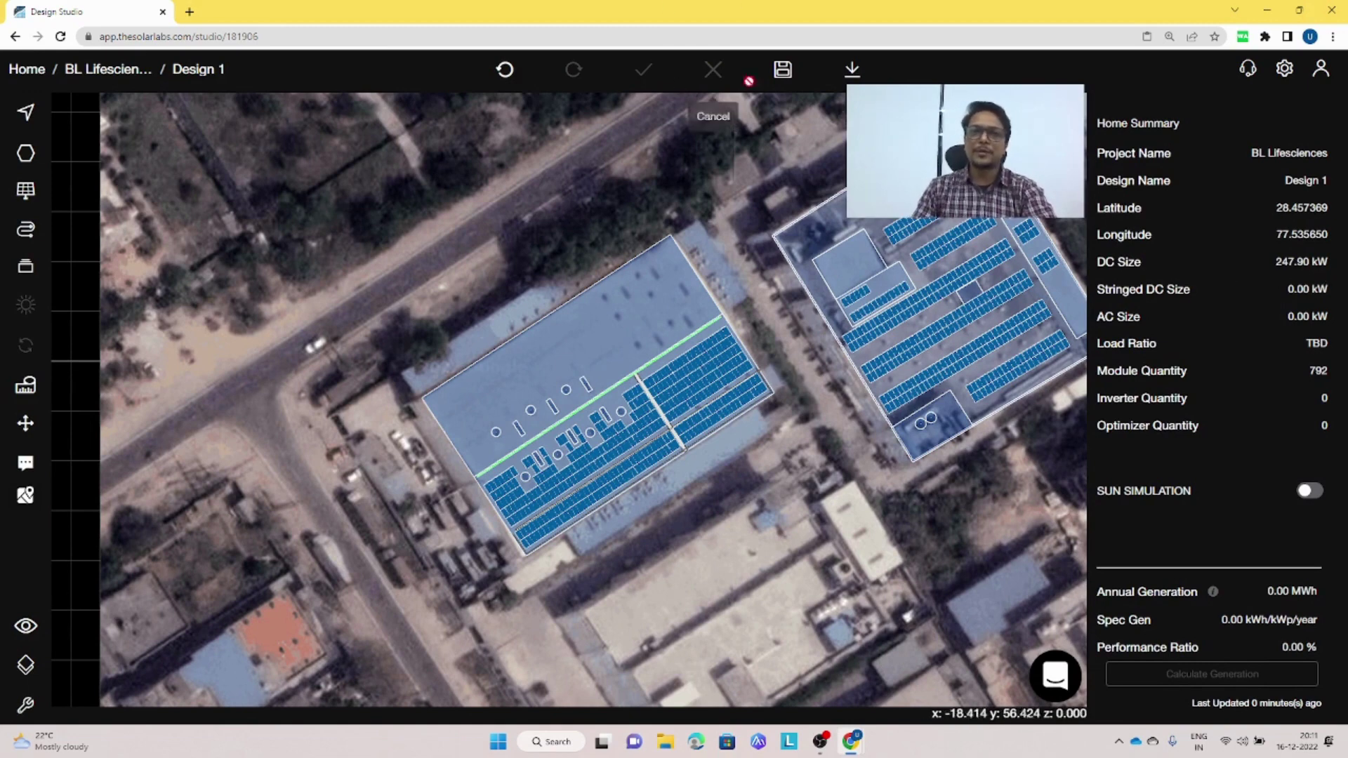
# Save the design and select the warehouse roof's upper face to show its properties.
pyautogui.click(781, 69)
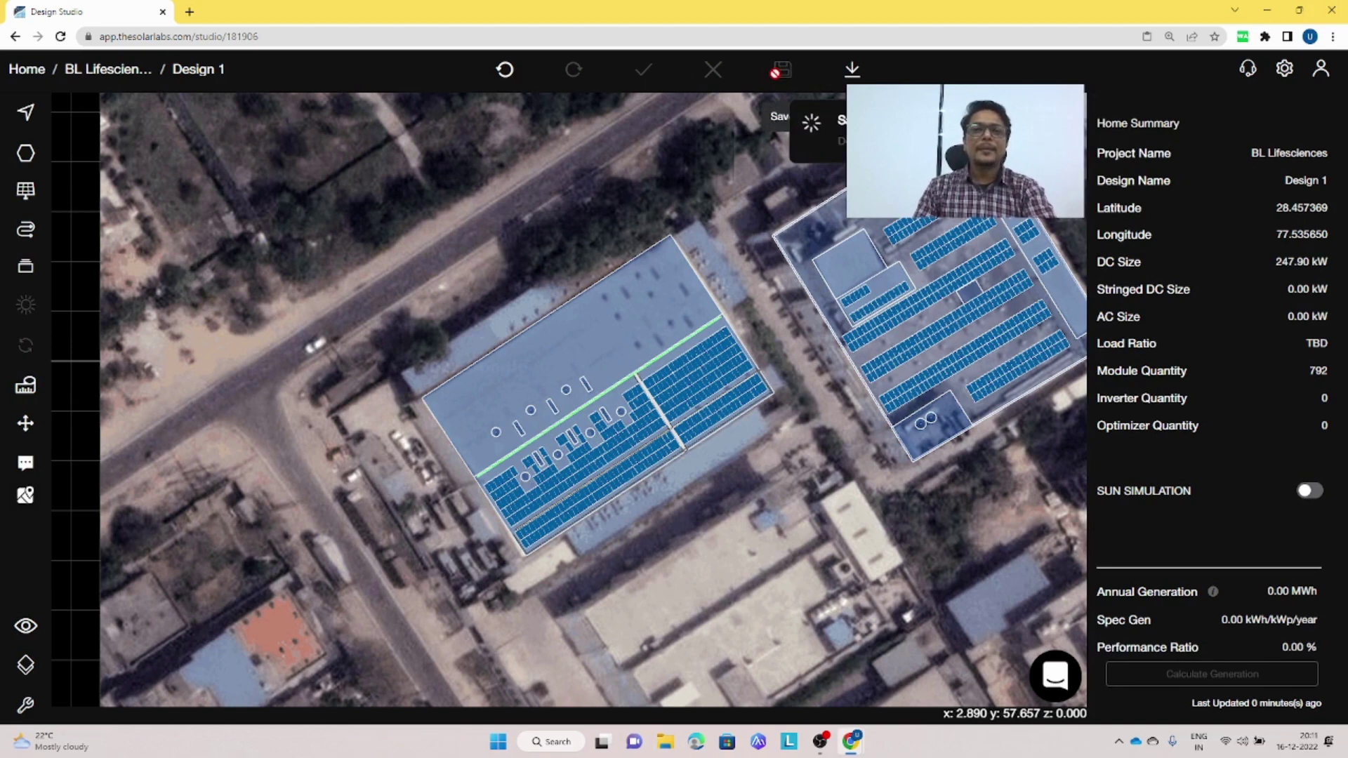
pyautogui.click(631, 319)
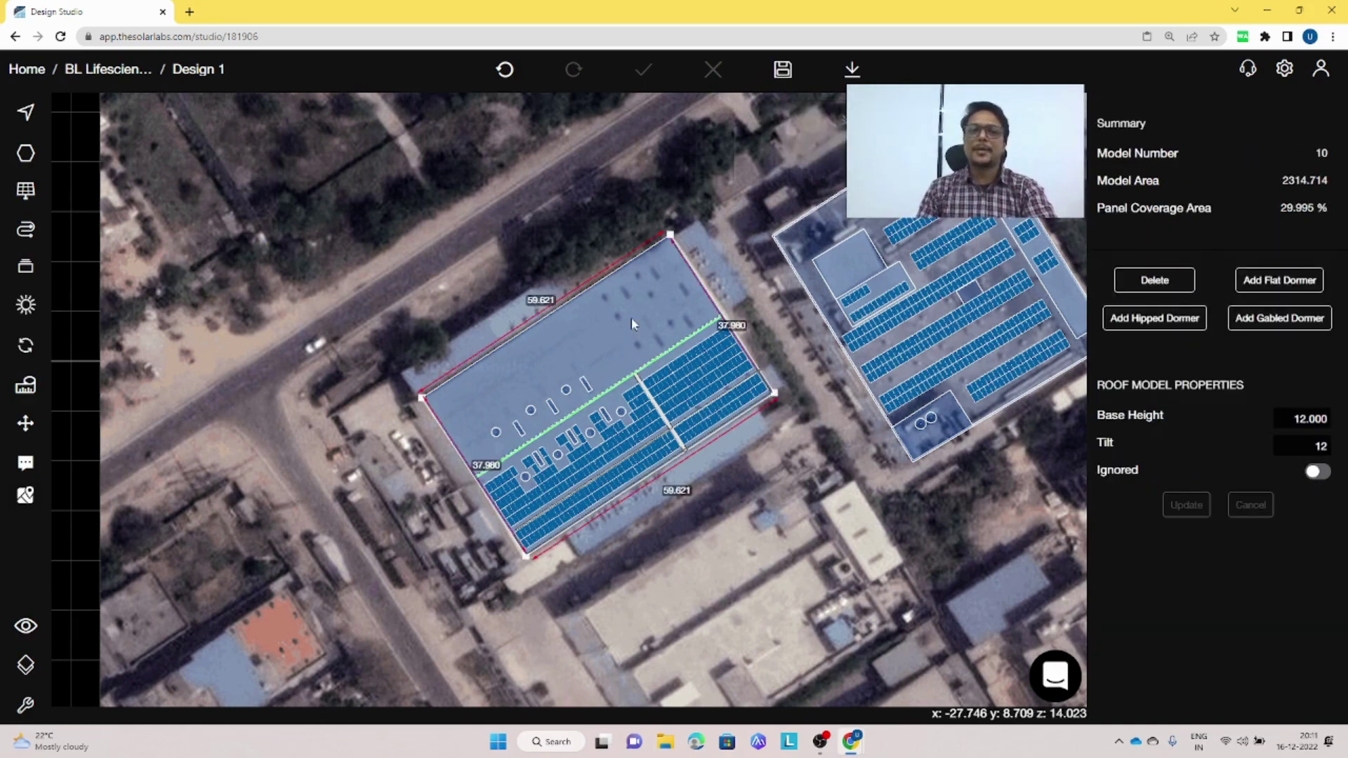
pyautogui.click(614, 303)
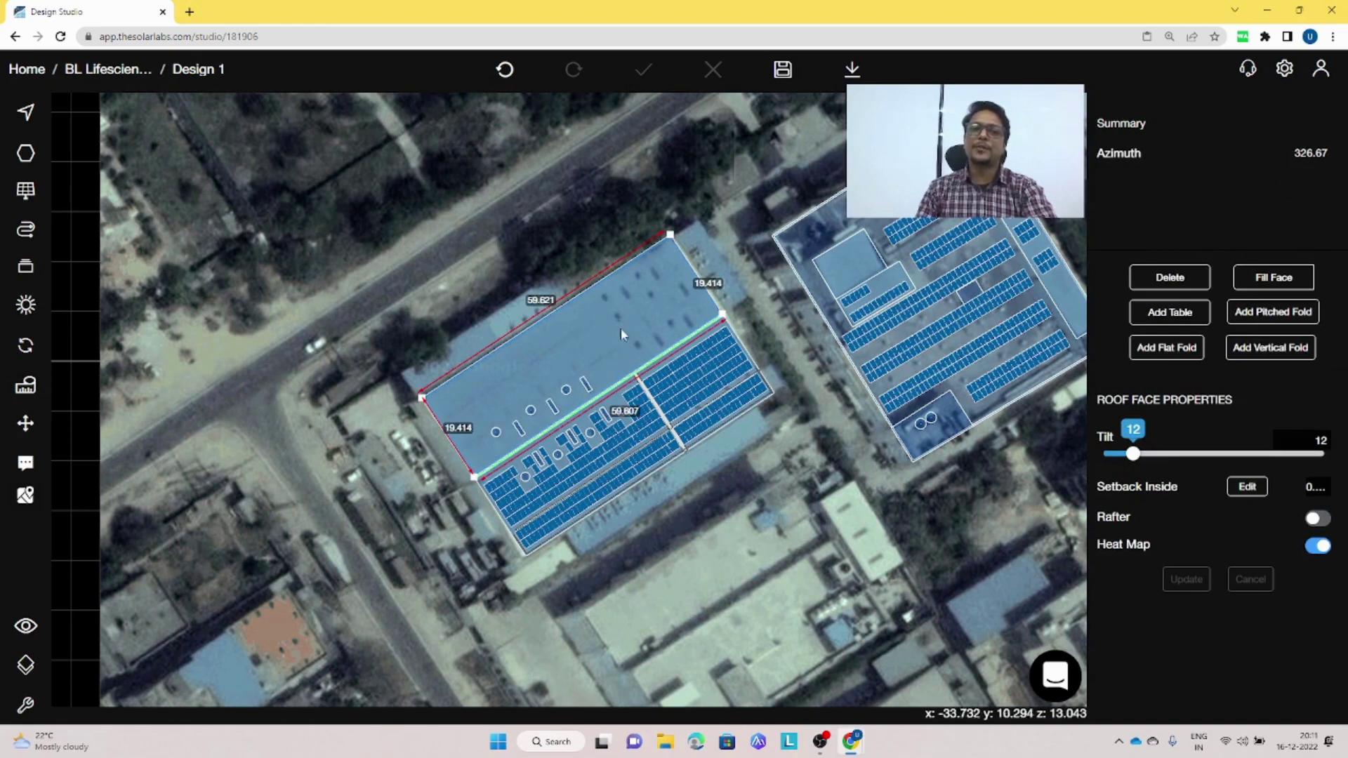
# Fill the upper roof face with a fixed-tilt panel subarray.
pyautogui.click(1276, 278)
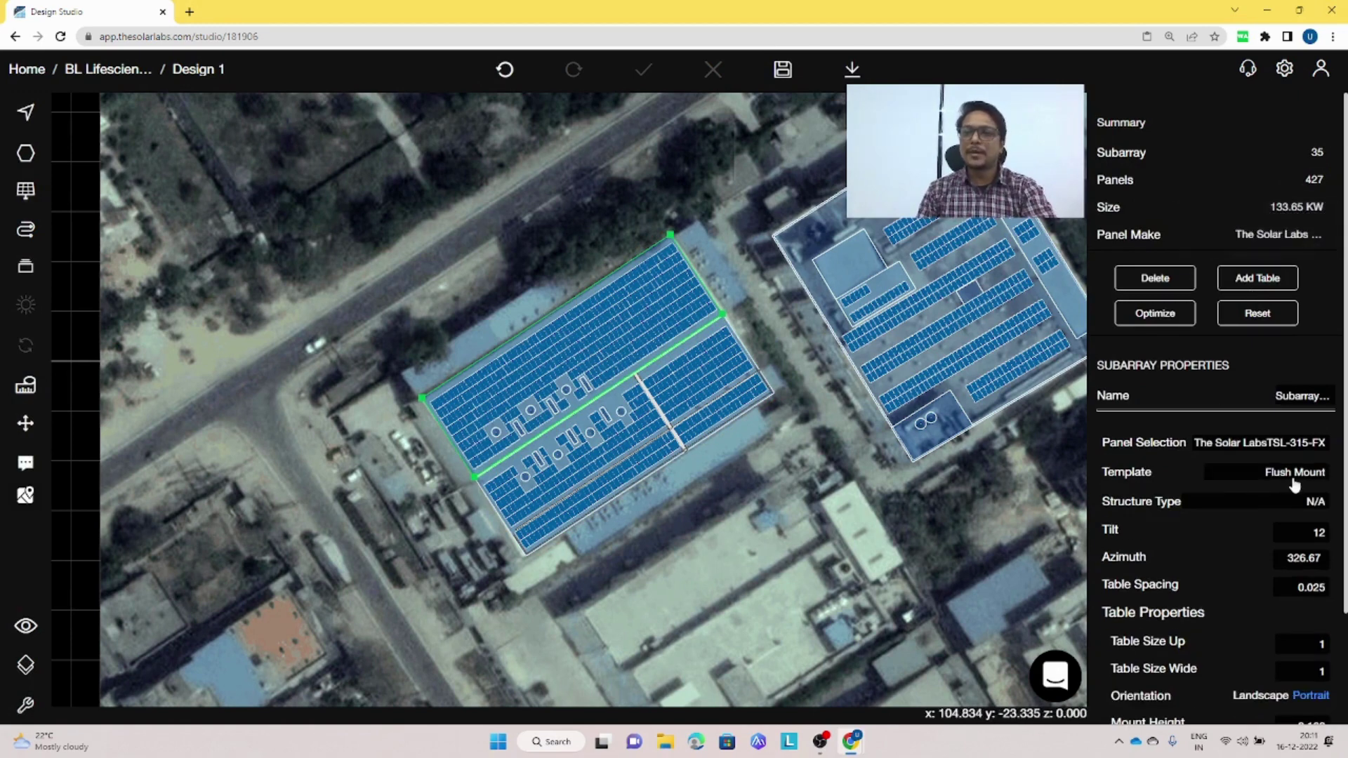
pyautogui.click(1295, 478)
pyautogui.click(1271, 533)
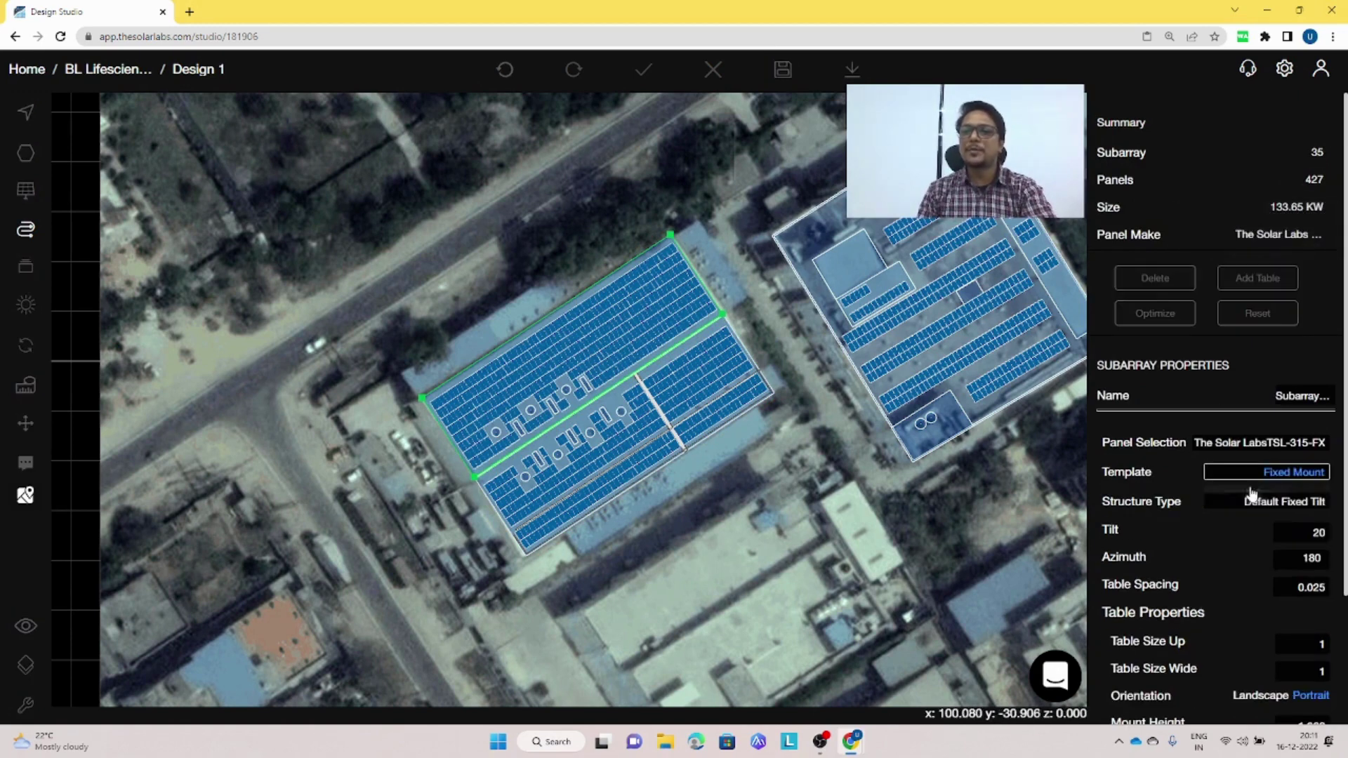
pyautogui.scroll(-2, 1236, 532)
pyautogui.click(1185, 708)
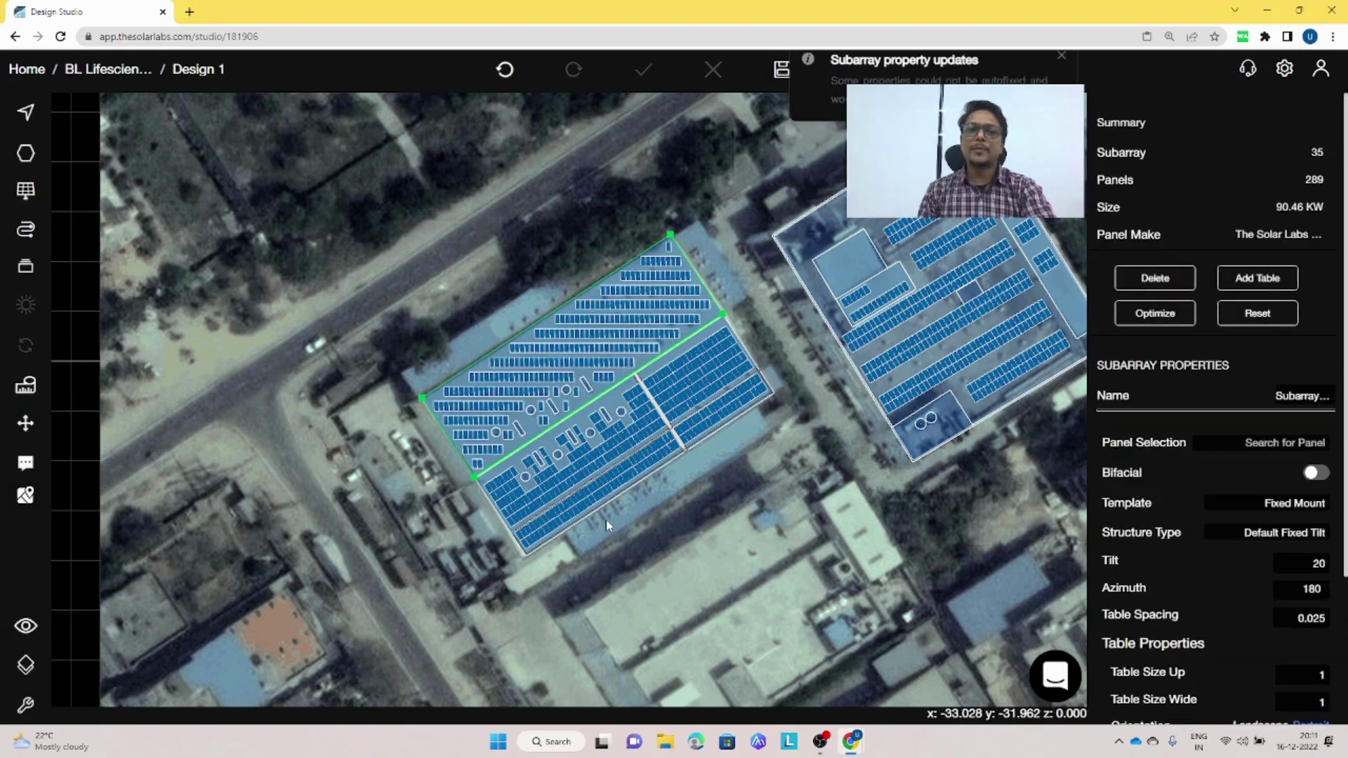
# Set the subarray azimuth to 146.67.
pyautogui.scroll(1, 484, 429)
pyautogui.scroll(3, 485, 430)
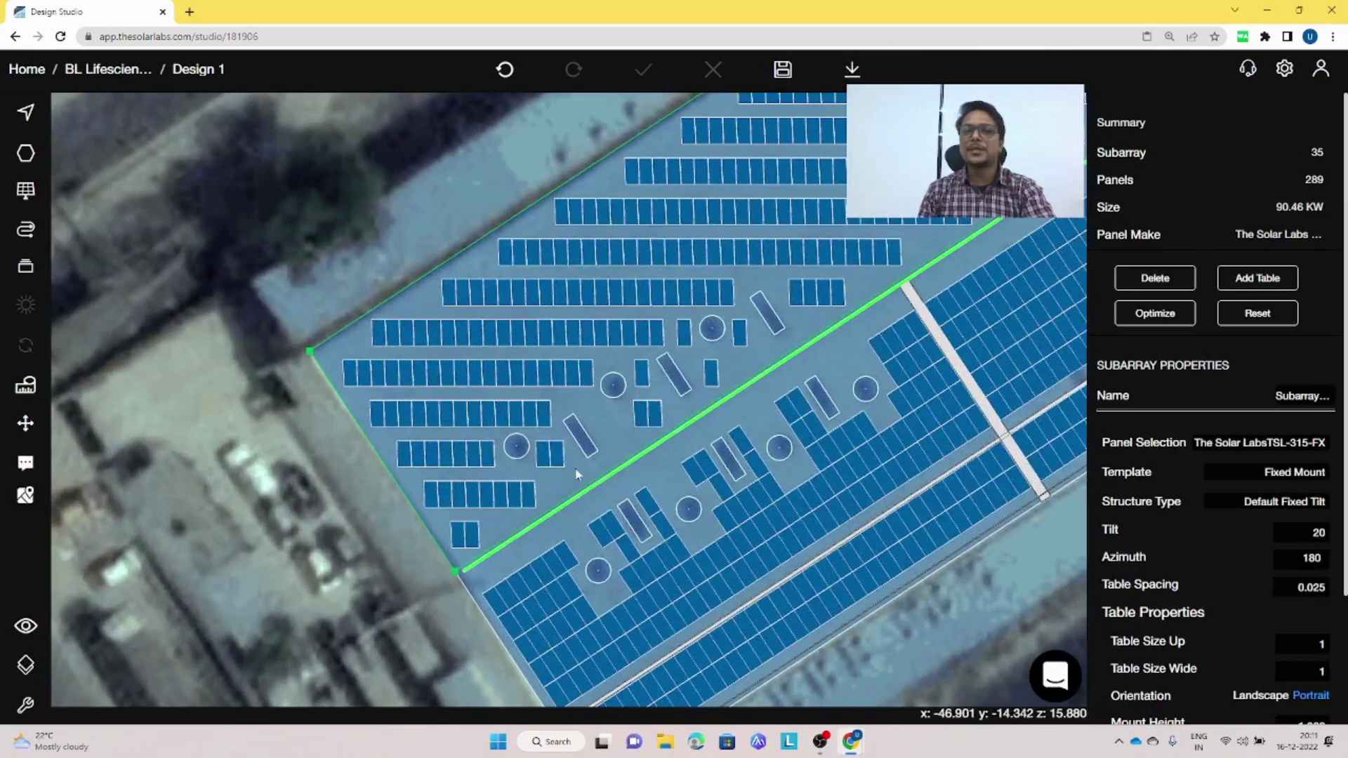
pyautogui.click(1310, 561)
pyautogui.click(1313, 448)
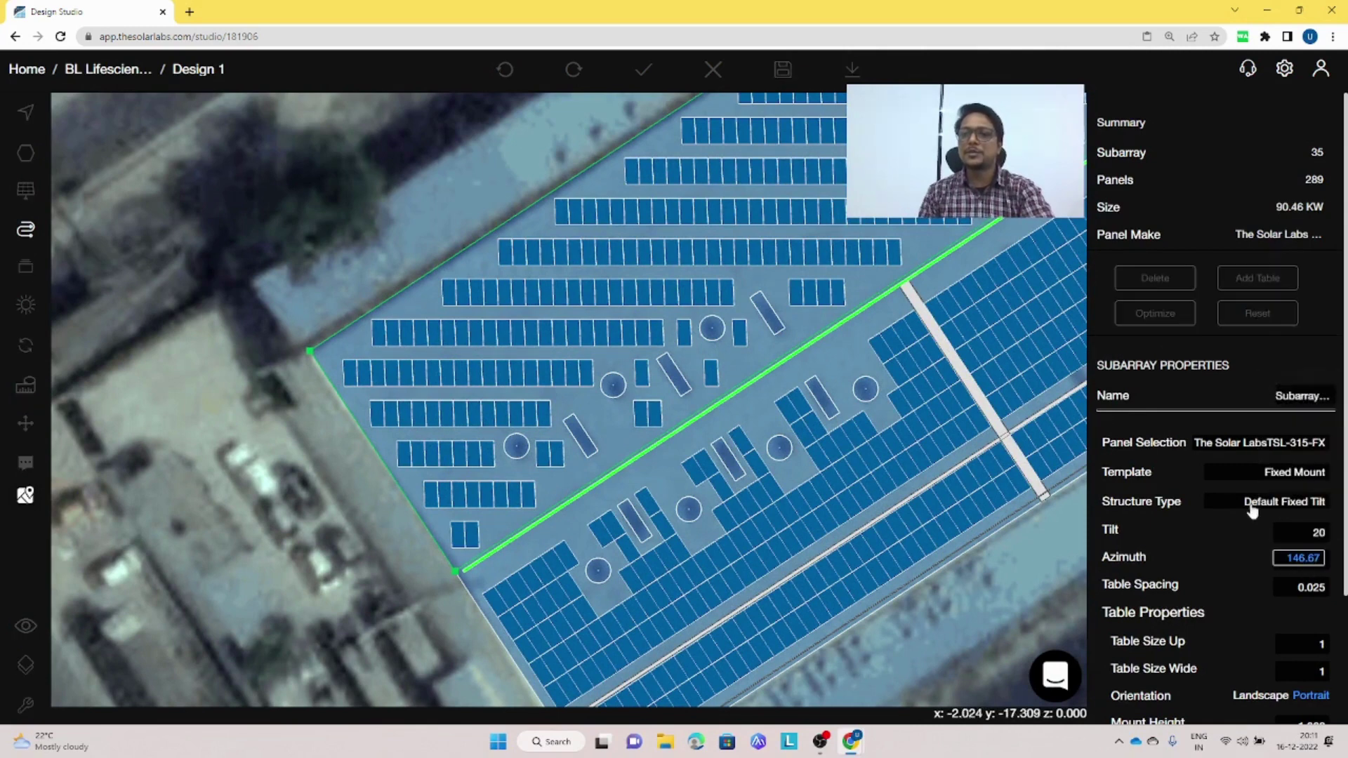
# Switch row spacing to Manual with a spacing of 2.8 and update the subarray.
pyautogui.scroll(-2, 1253, 511)
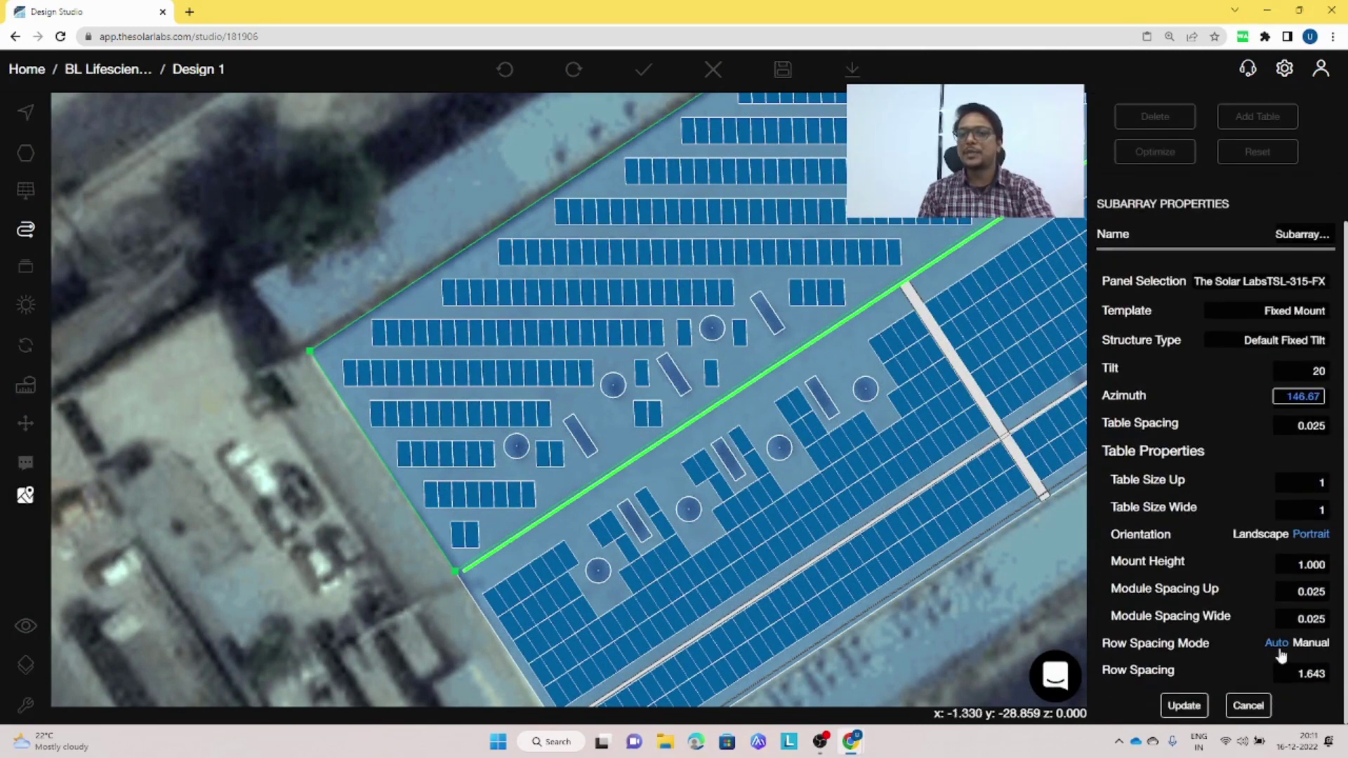
pyautogui.click(1310, 643)
pyautogui.click(1310, 674)
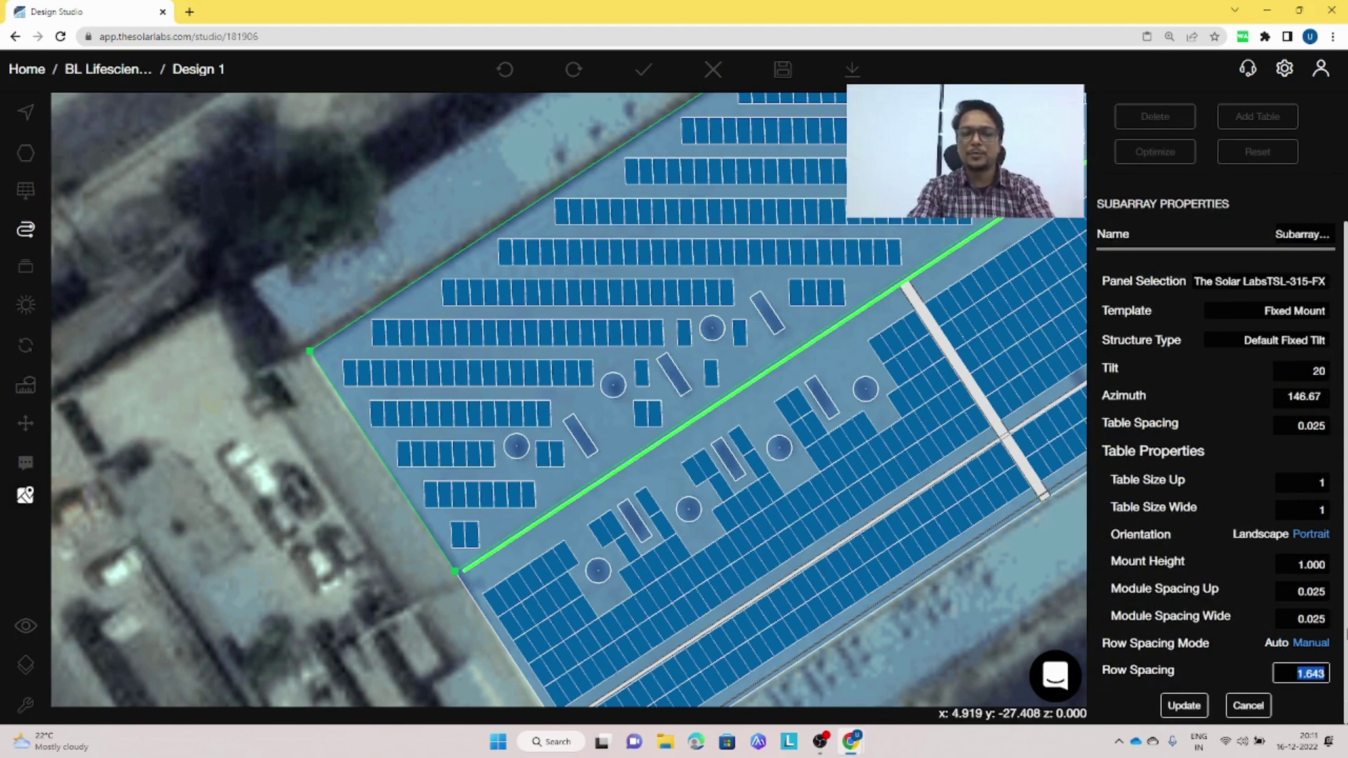
pyautogui.write('2.5')
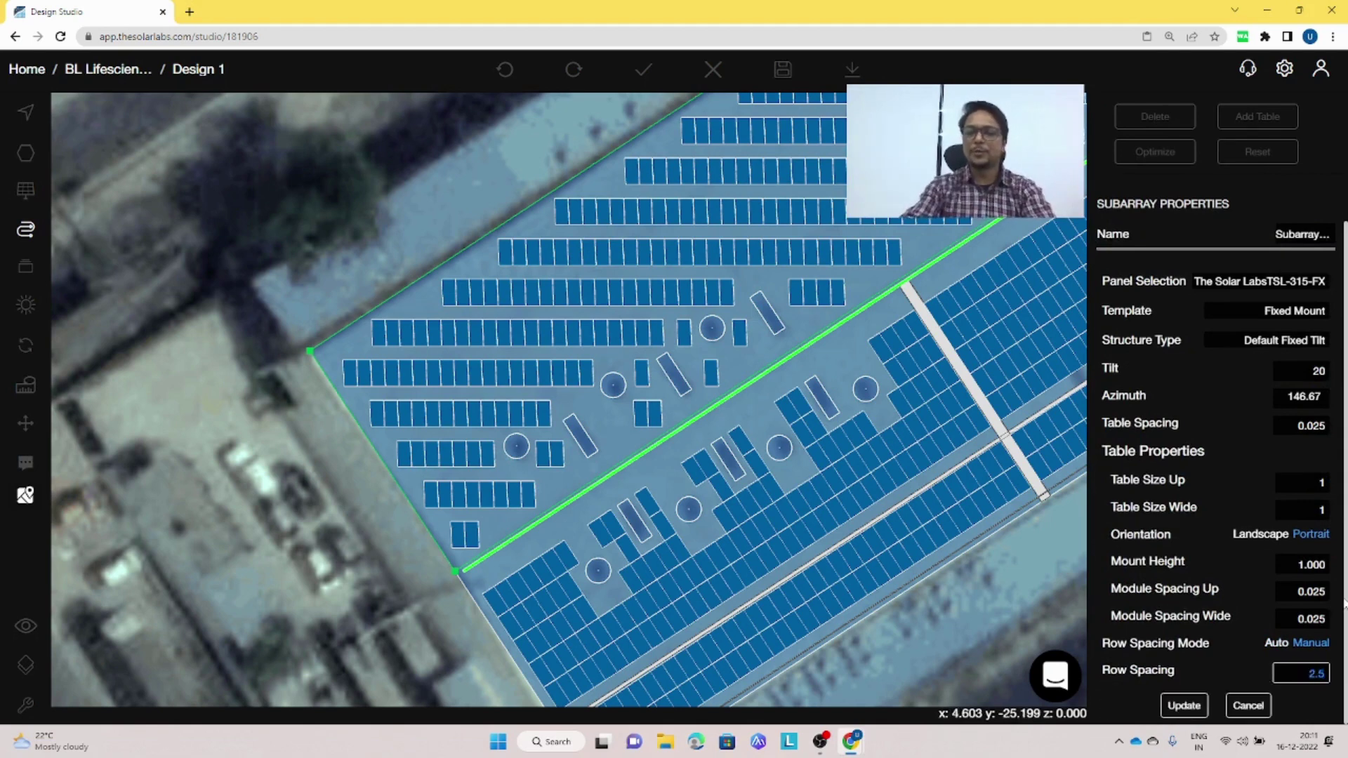
pyautogui.press('BackSpace')
pyautogui.write('8')
pyautogui.click(1185, 704)
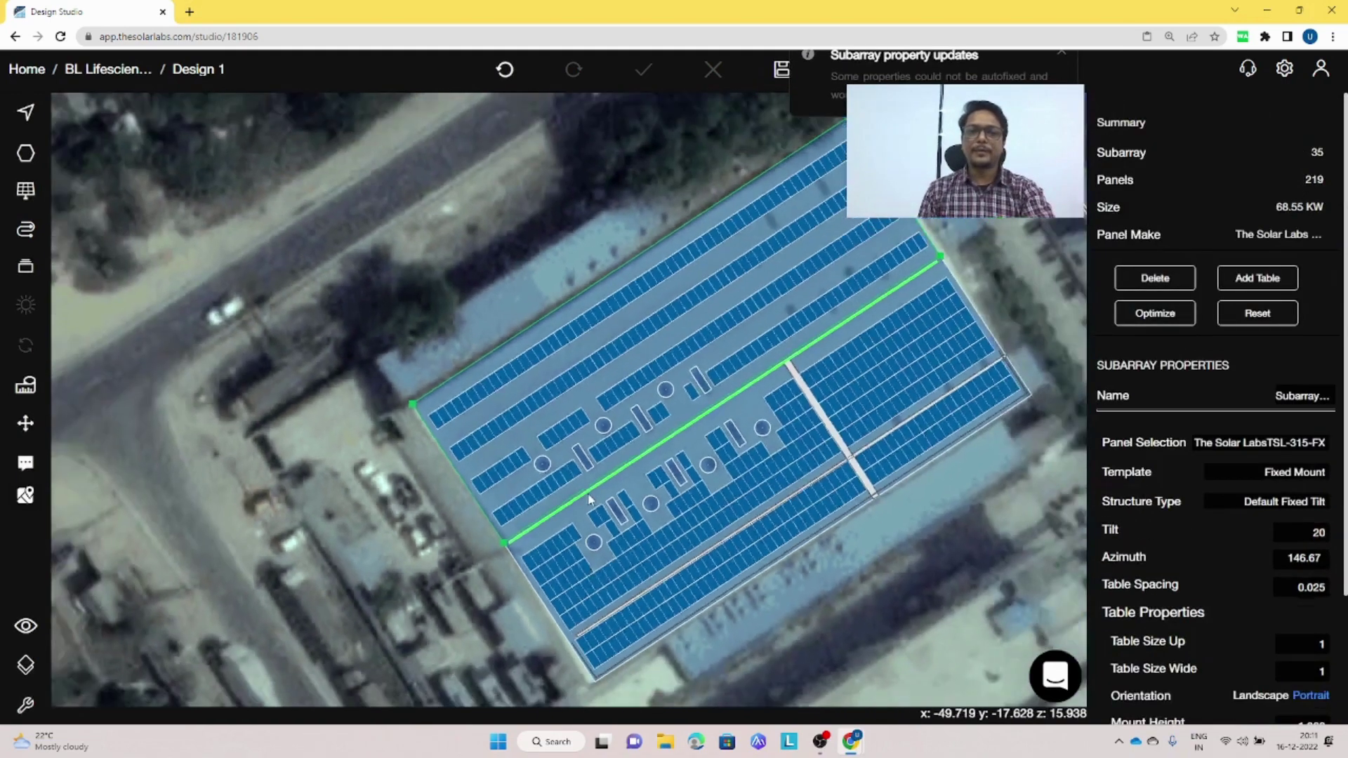
# Orbit the 3D model to view the respaced roof diagonally and from the side.
pyautogui.press('3')
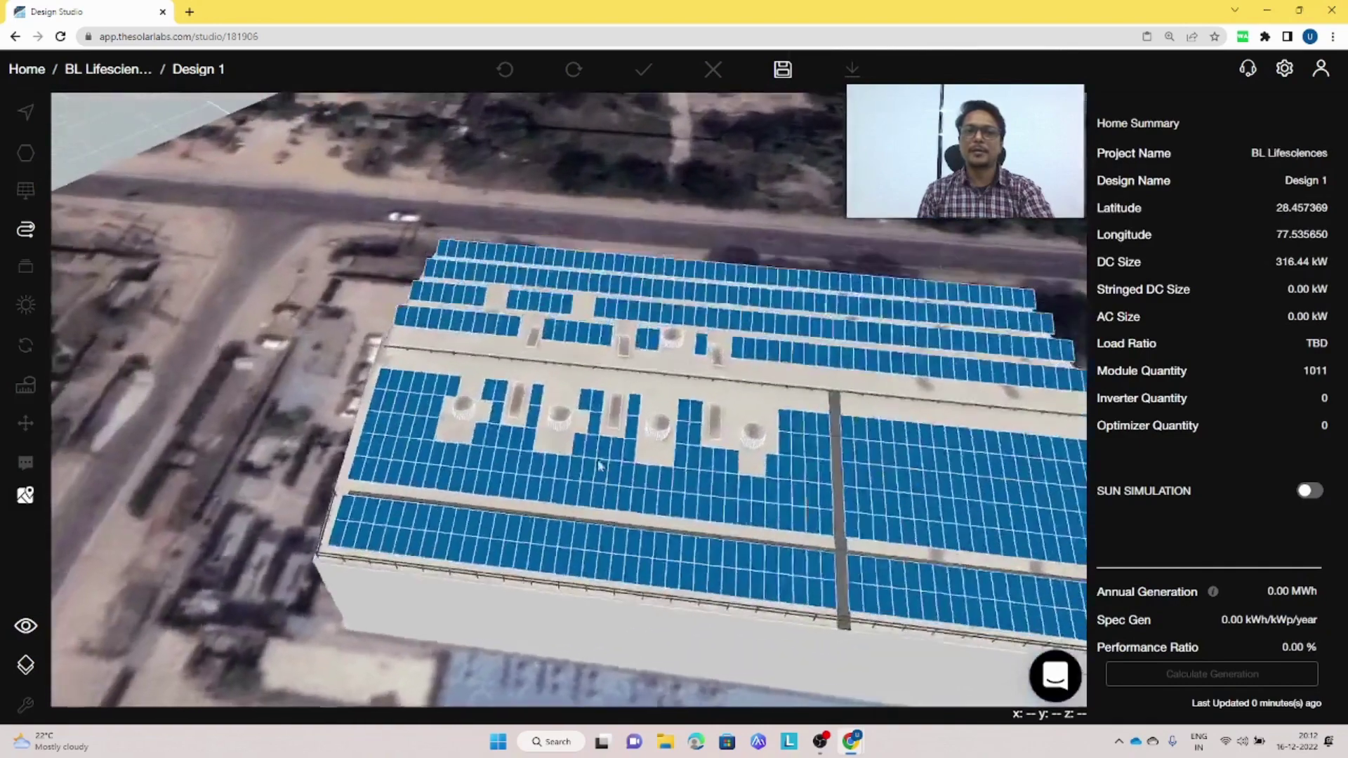
pyautogui.moveTo(601, 465); pyautogui.dragTo(539, 455, button='right')
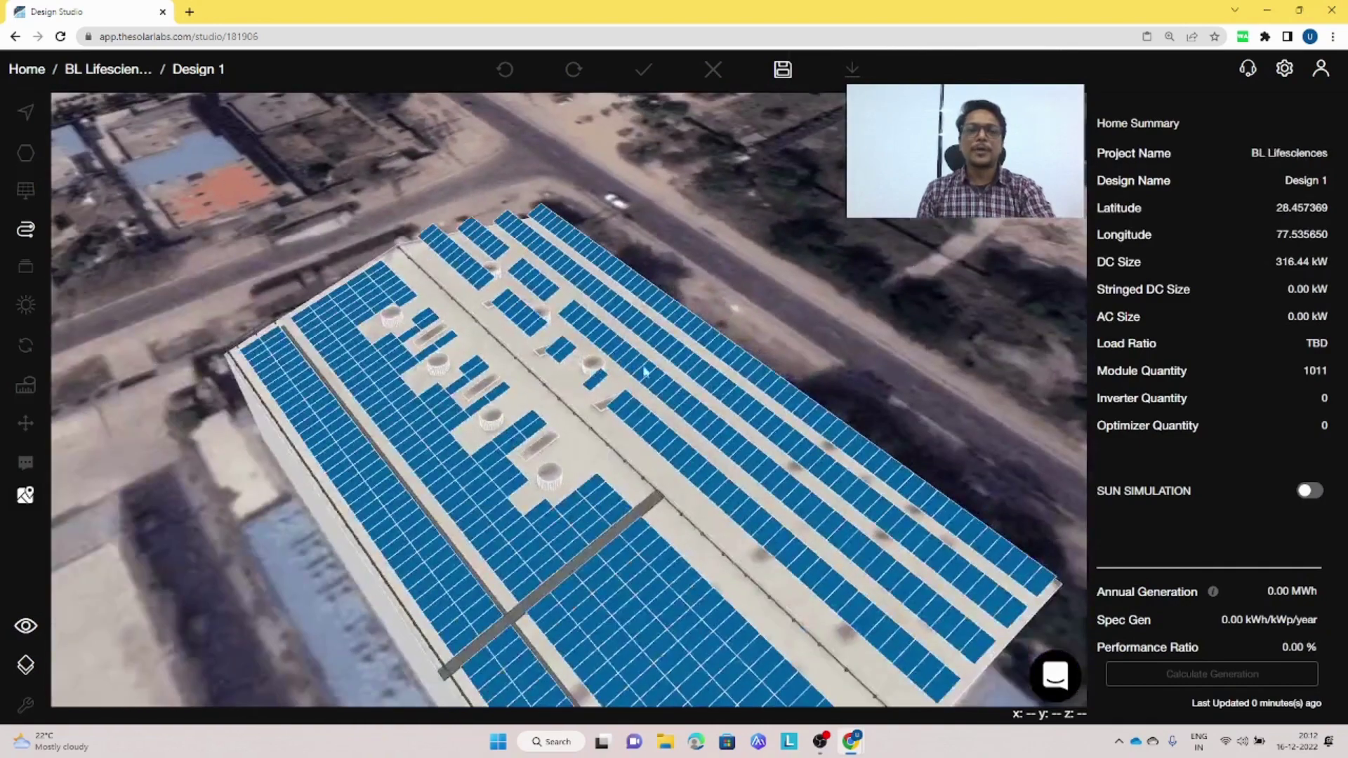
pyautogui.moveTo(644, 372); pyautogui.dragTo(605, 406, button='right')
pyautogui.moveTo(594, 467); pyautogui.dragTo(590, 430, button='right')
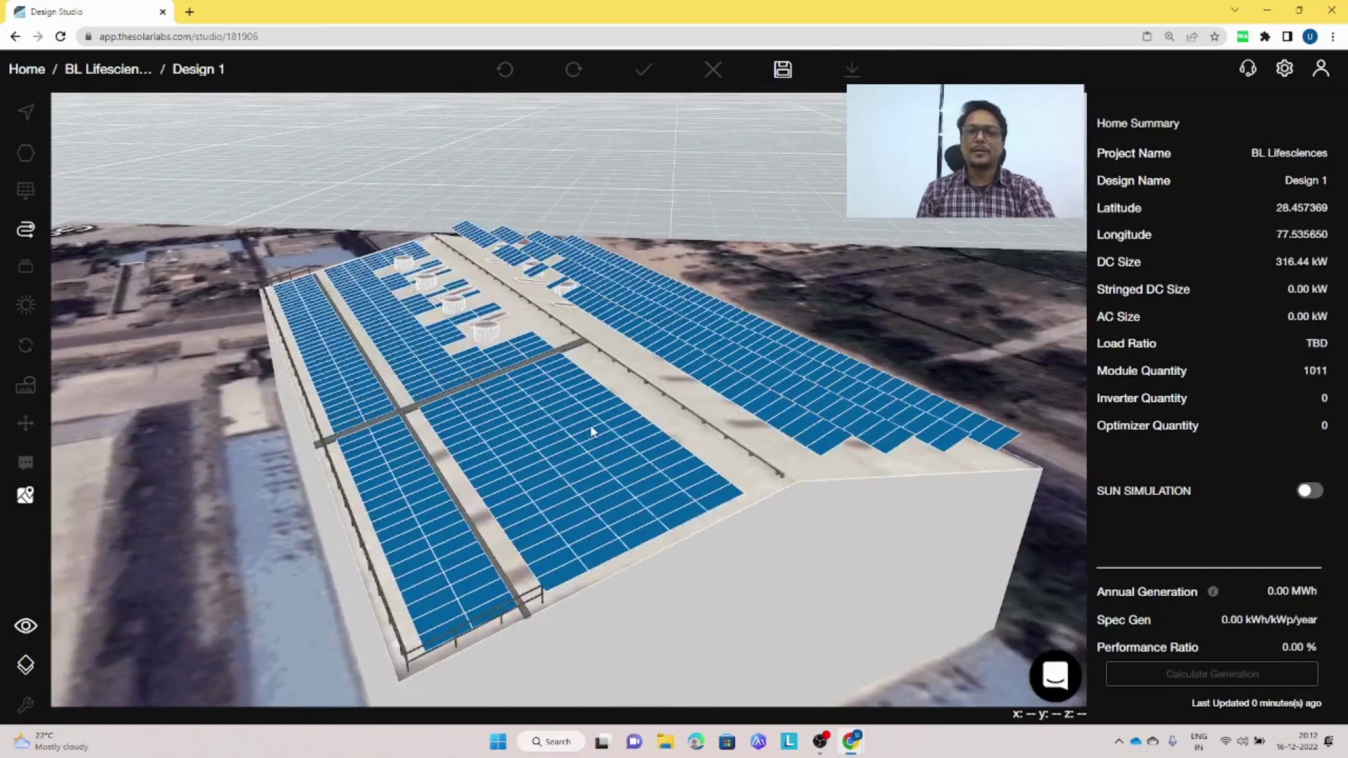
pyautogui.scroll(5, 807, 460)
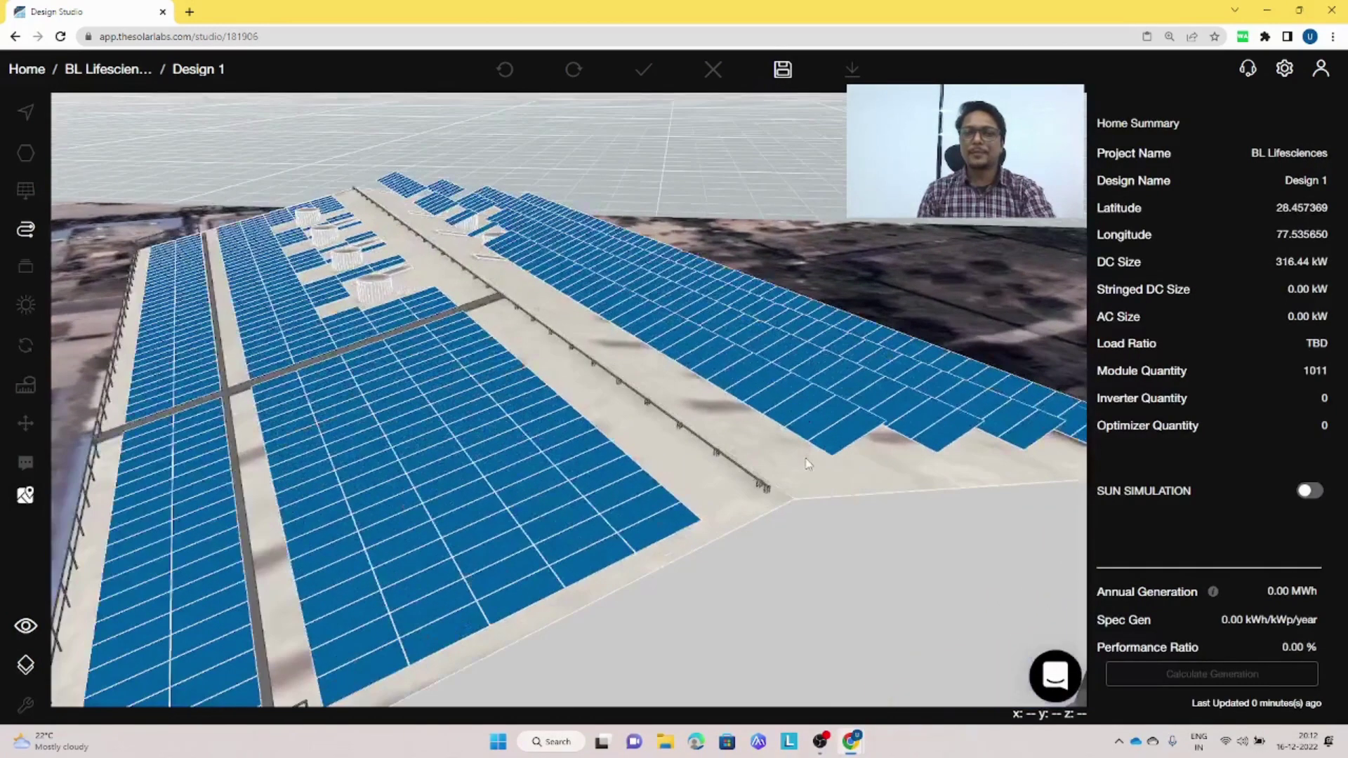
pyautogui.scroll(-5, 802, 470)
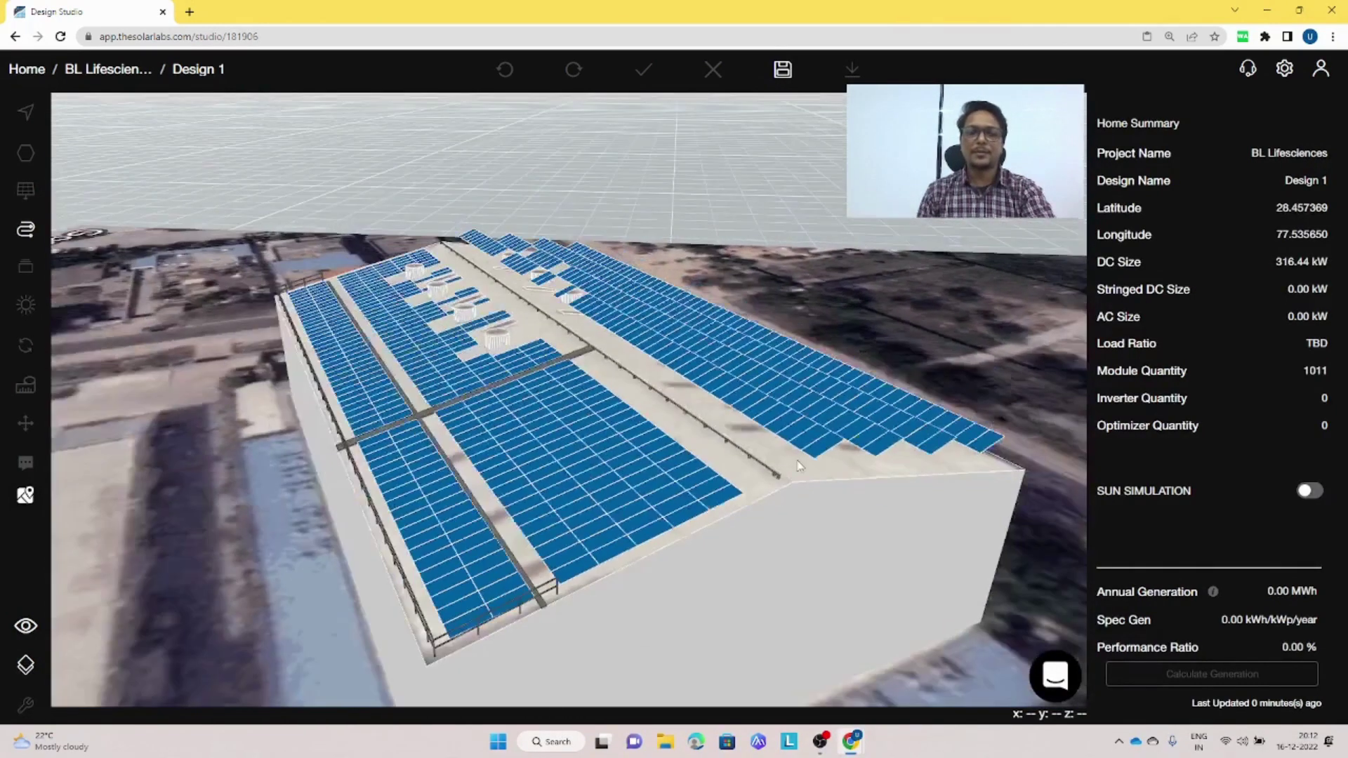
# Return to the top-down view, centre the left roof, and pick its upper subarray.
pyautogui.press('t')
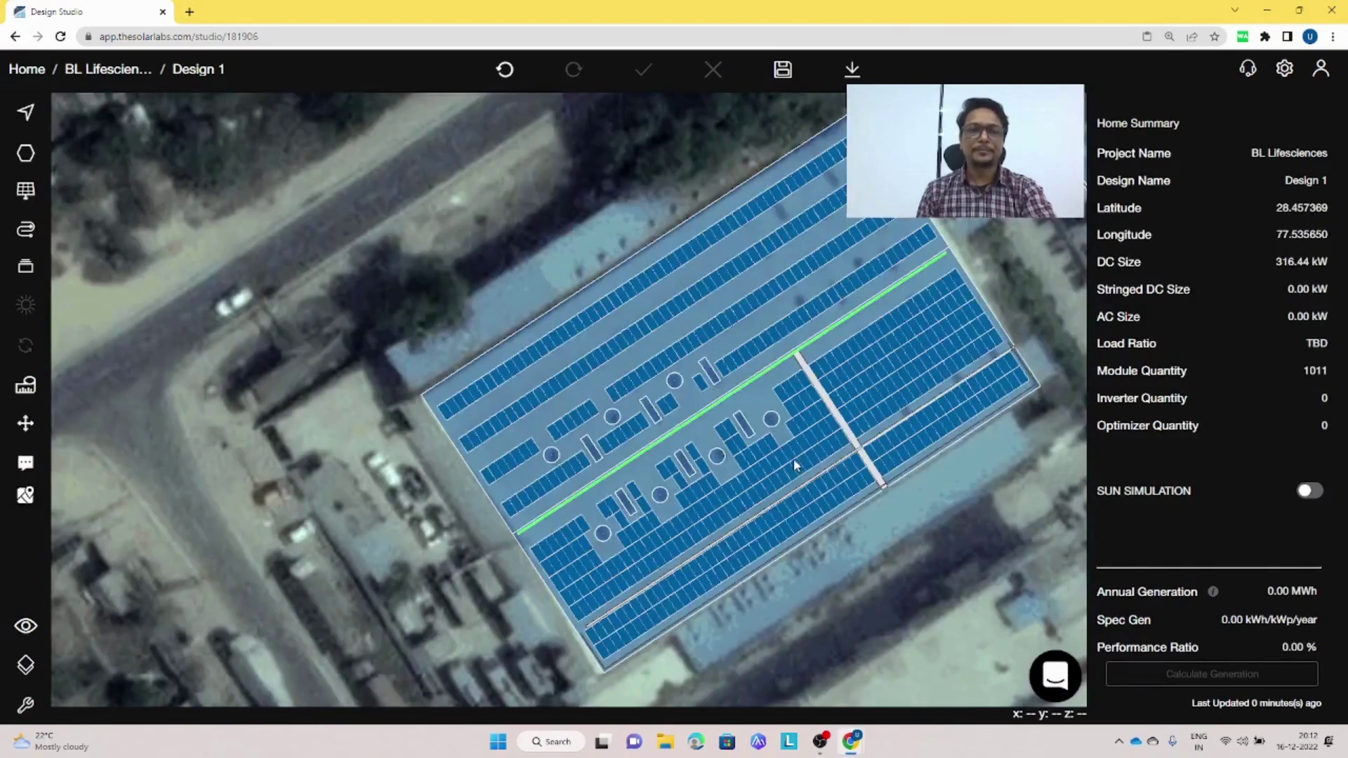
pyautogui.scroll(3, 723, 421)
pyautogui.moveTo(720, 419); pyautogui.dragTo(483, 426, button='right')
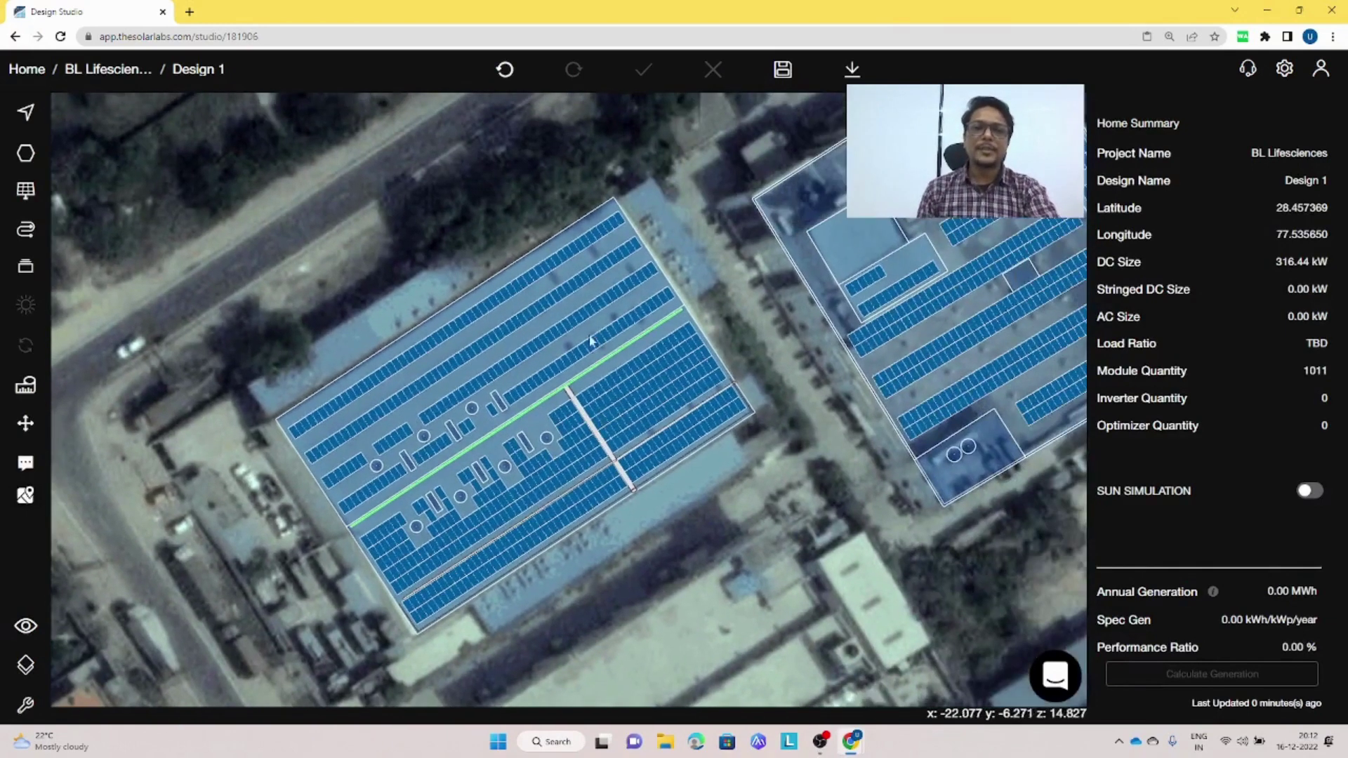
pyautogui.click(546, 384)
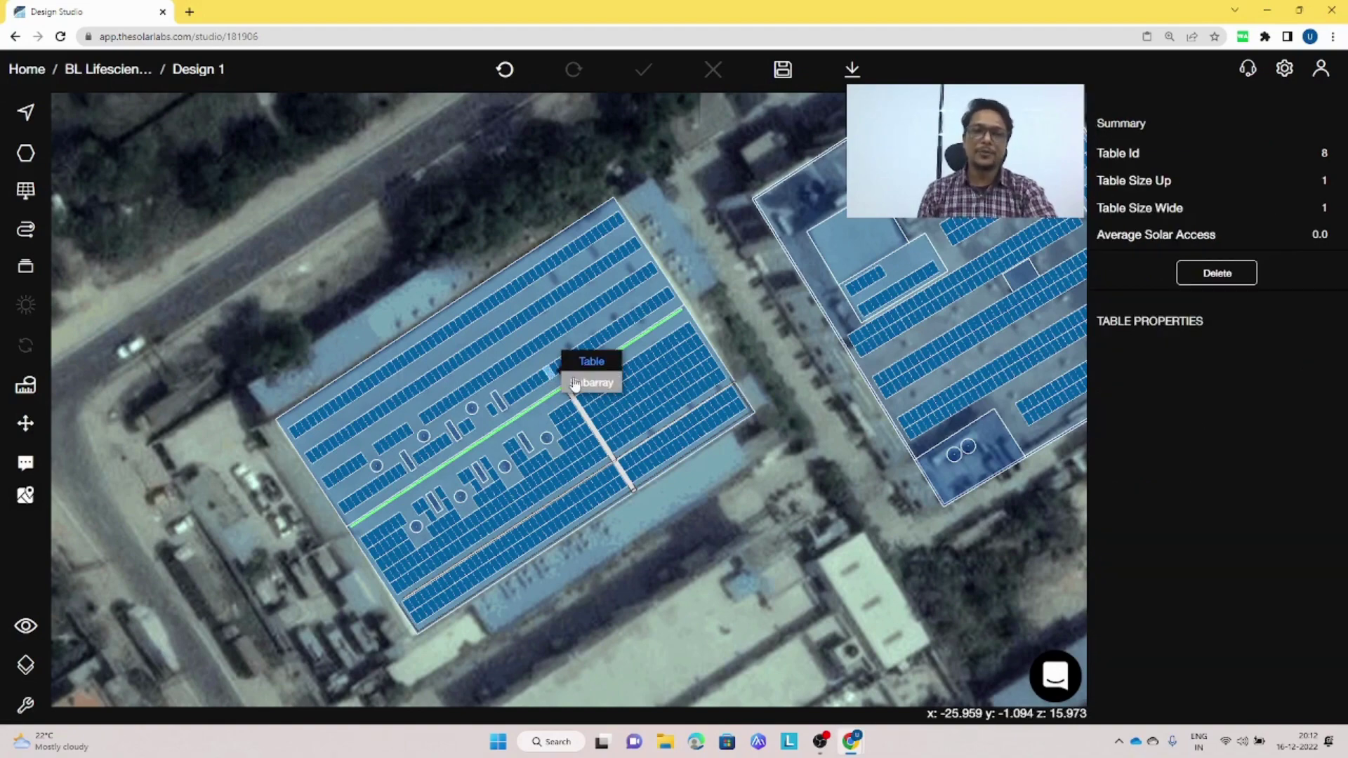
# Delete the left roof's upper subarray and save the design.
pyautogui.click(575, 383)
pyautogui.click(1155, 279)
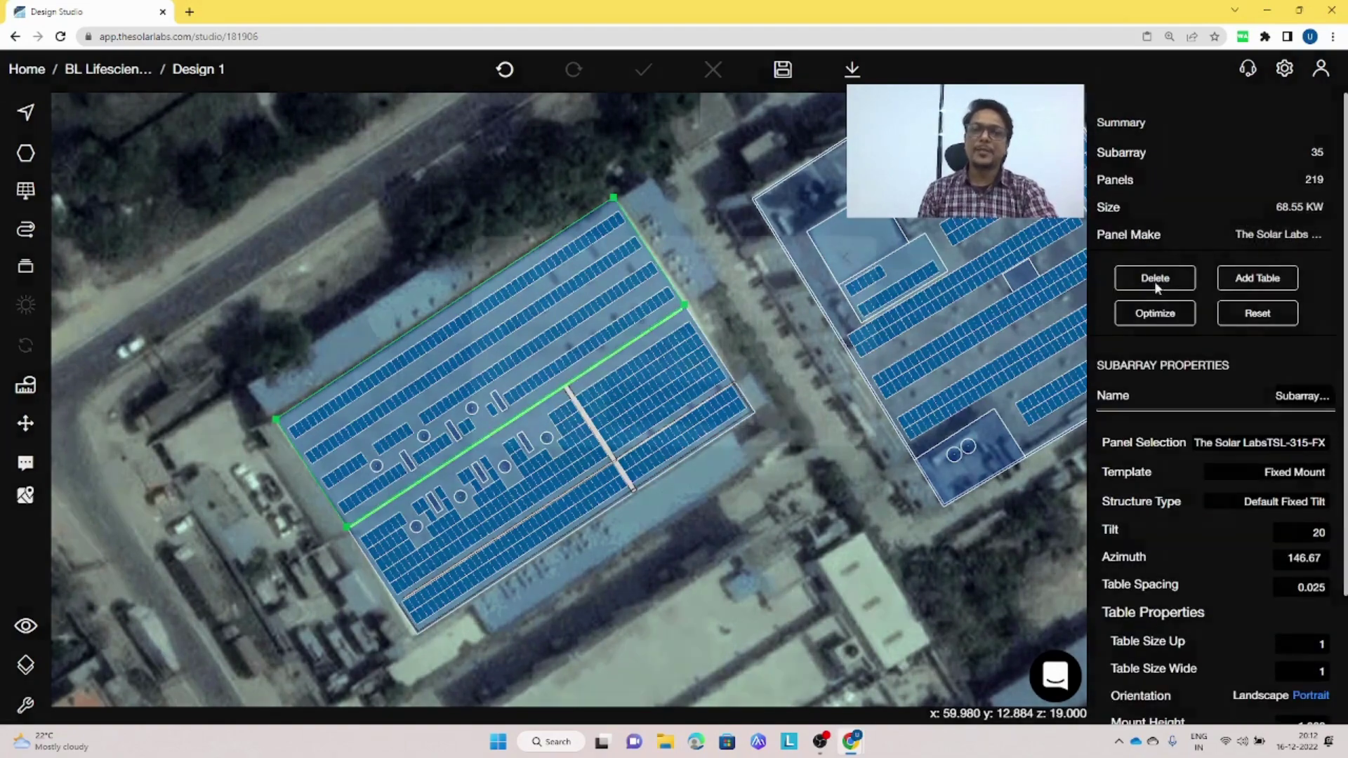
pyautogui.click(655, 485)
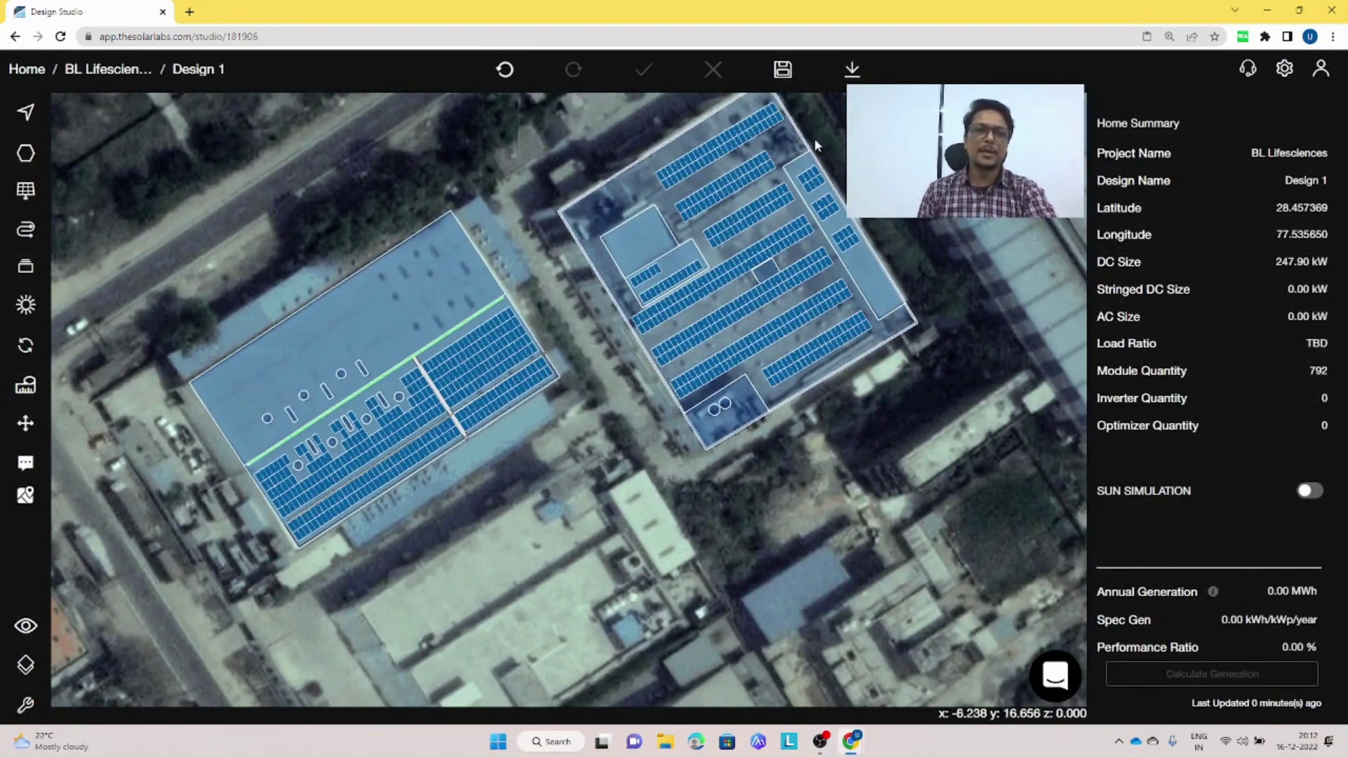
pyautogui.click(782, 69)
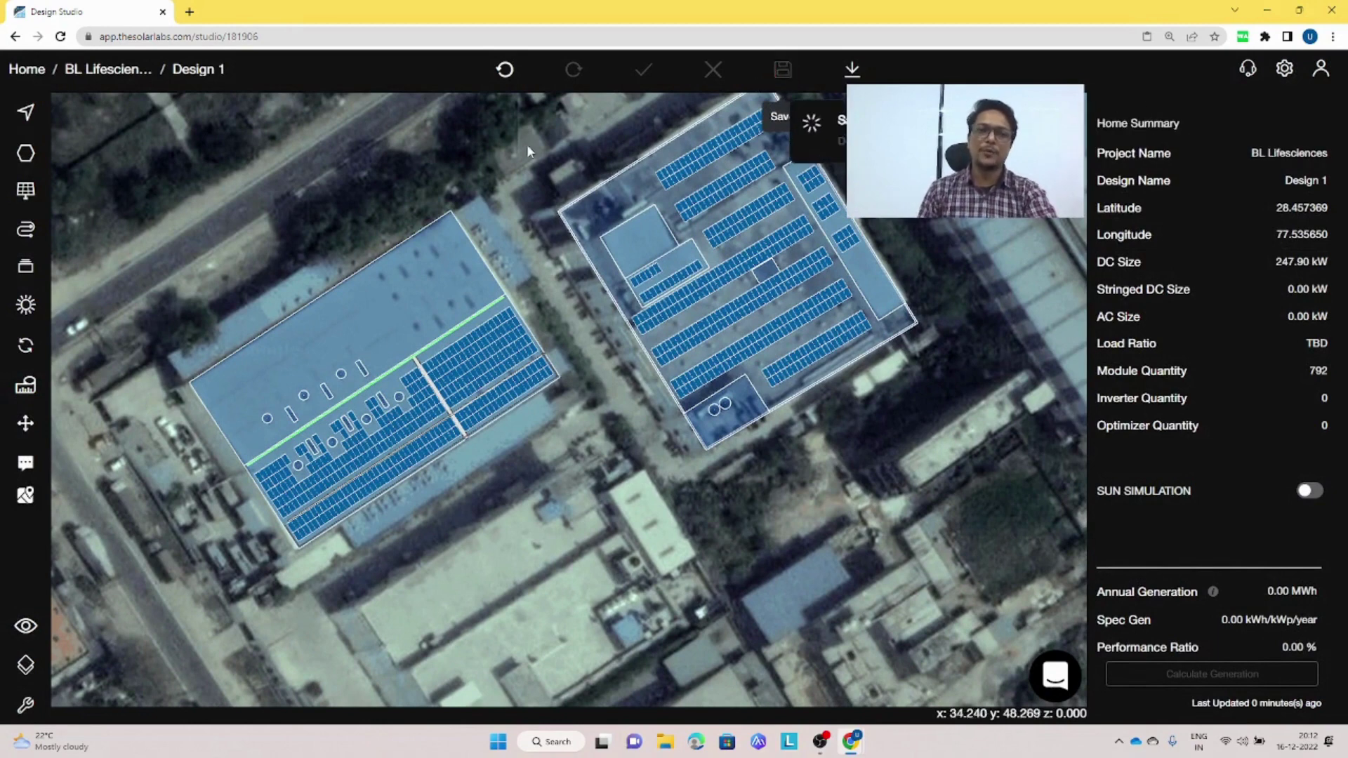
# Show the Heat Map and Solar Access overlays and check one panel table's solar access.
pyautogui.click(26, 304)
pyautogui.click(106, 271)
pyautogui.click(26, 347)
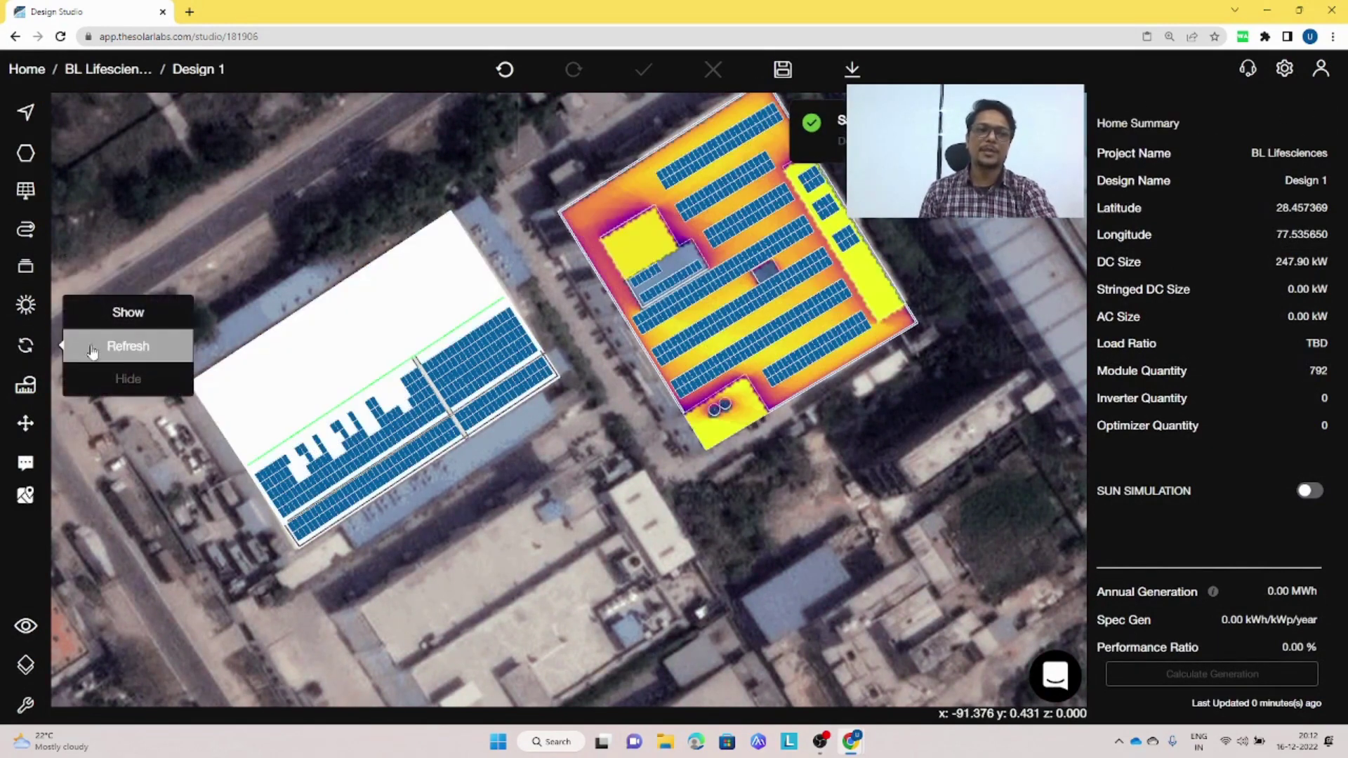
pyautogui.click(122, 316)
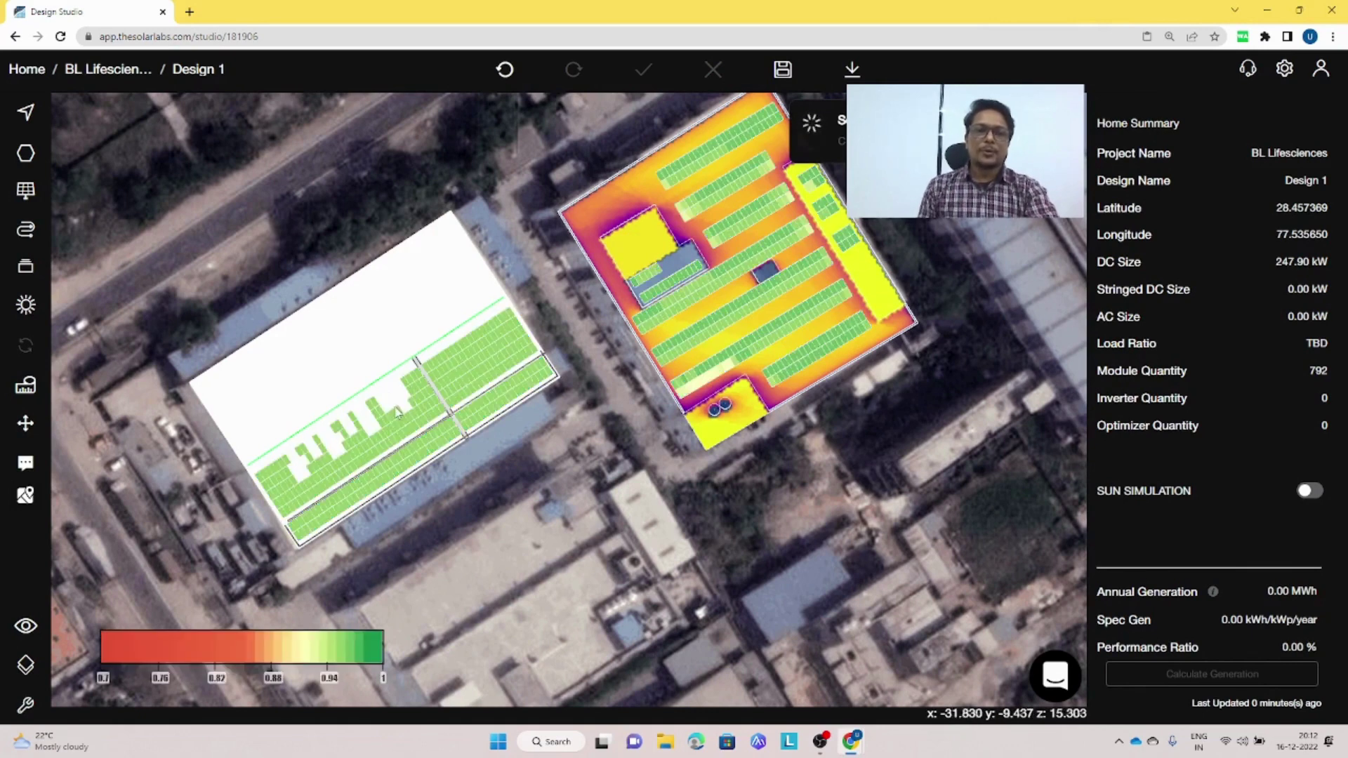
pyautogui.scroll(2, 394, 411)
pyautogui.scroll(5, 397, 414)
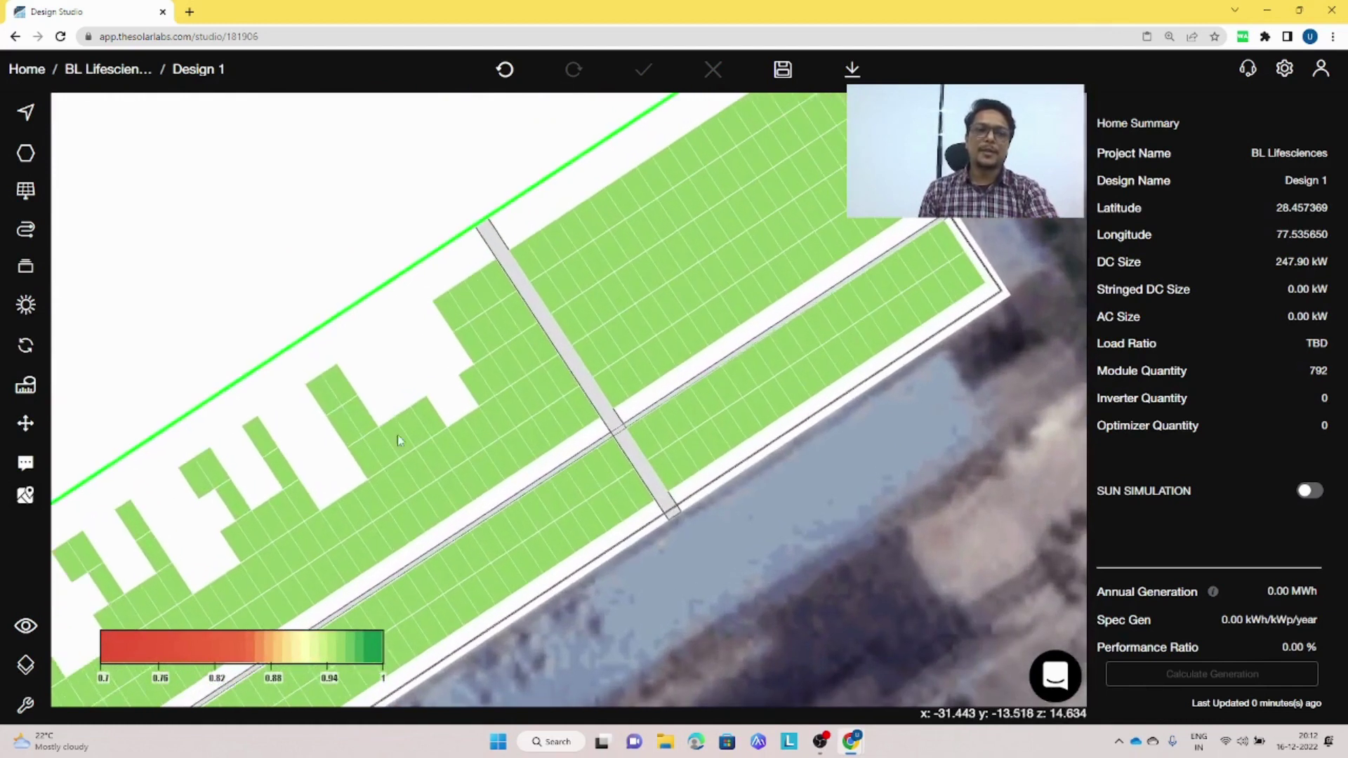
pyautogui.click(398, 437)
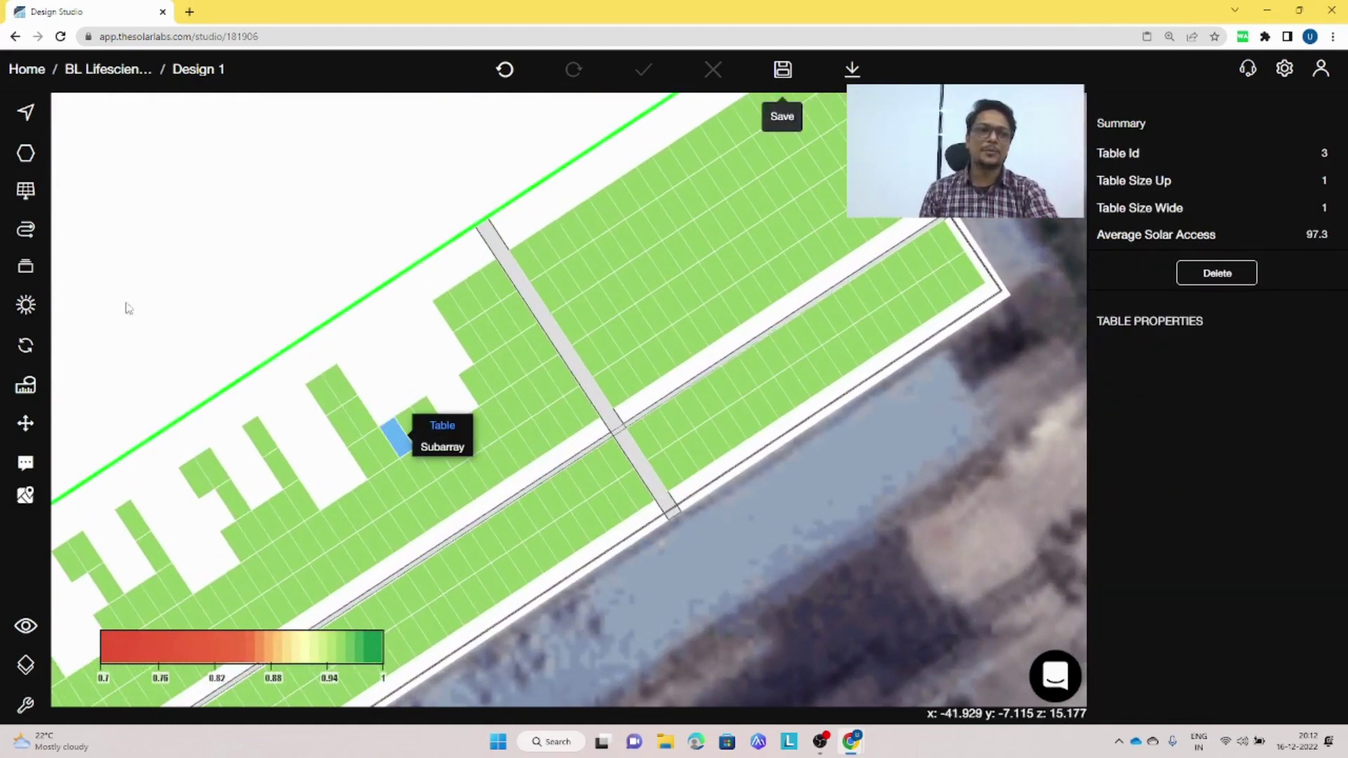
# Hide the heat map and solar access overlays and save the design.
pyautogui.moveTo(25, 309)
pyautogui.click(95, 338)
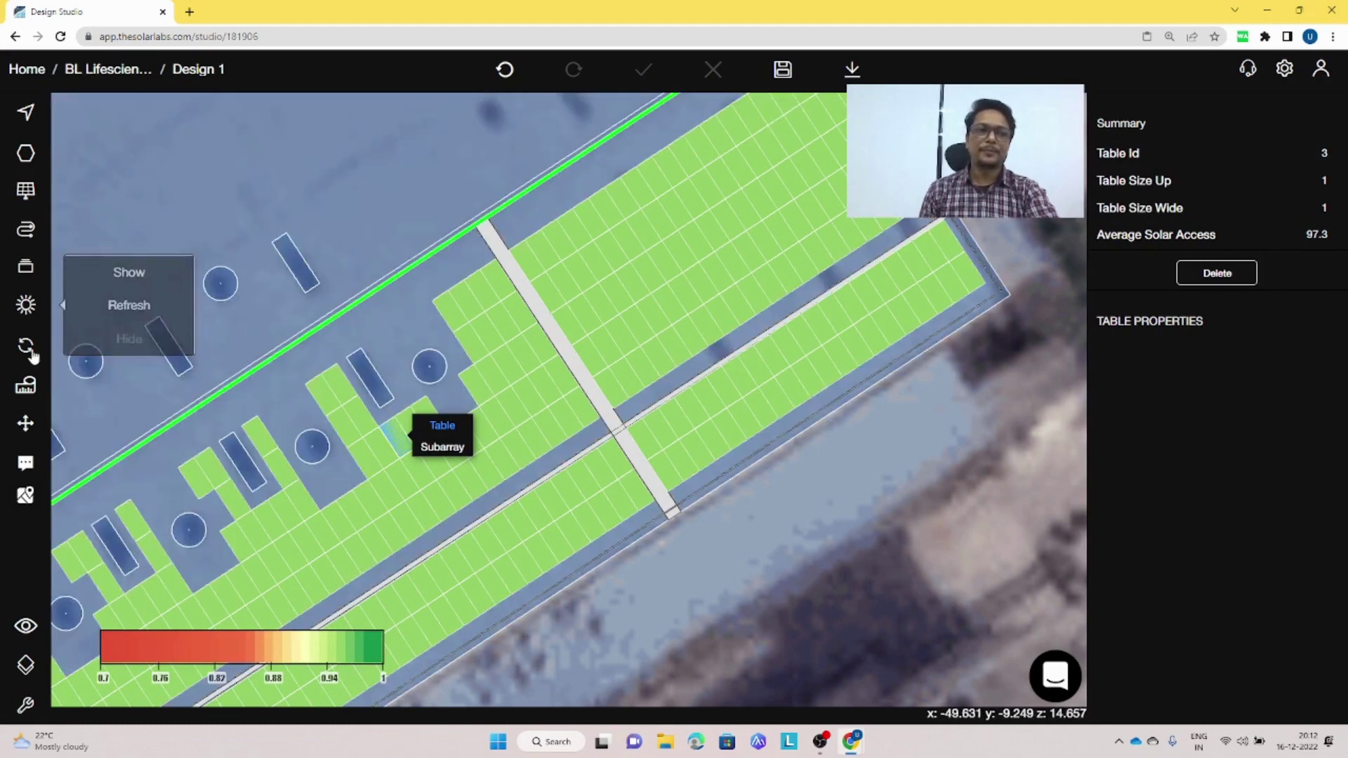
pyautogui.click(116, 391)
pyautogui.scroll(-5, 312, 344)
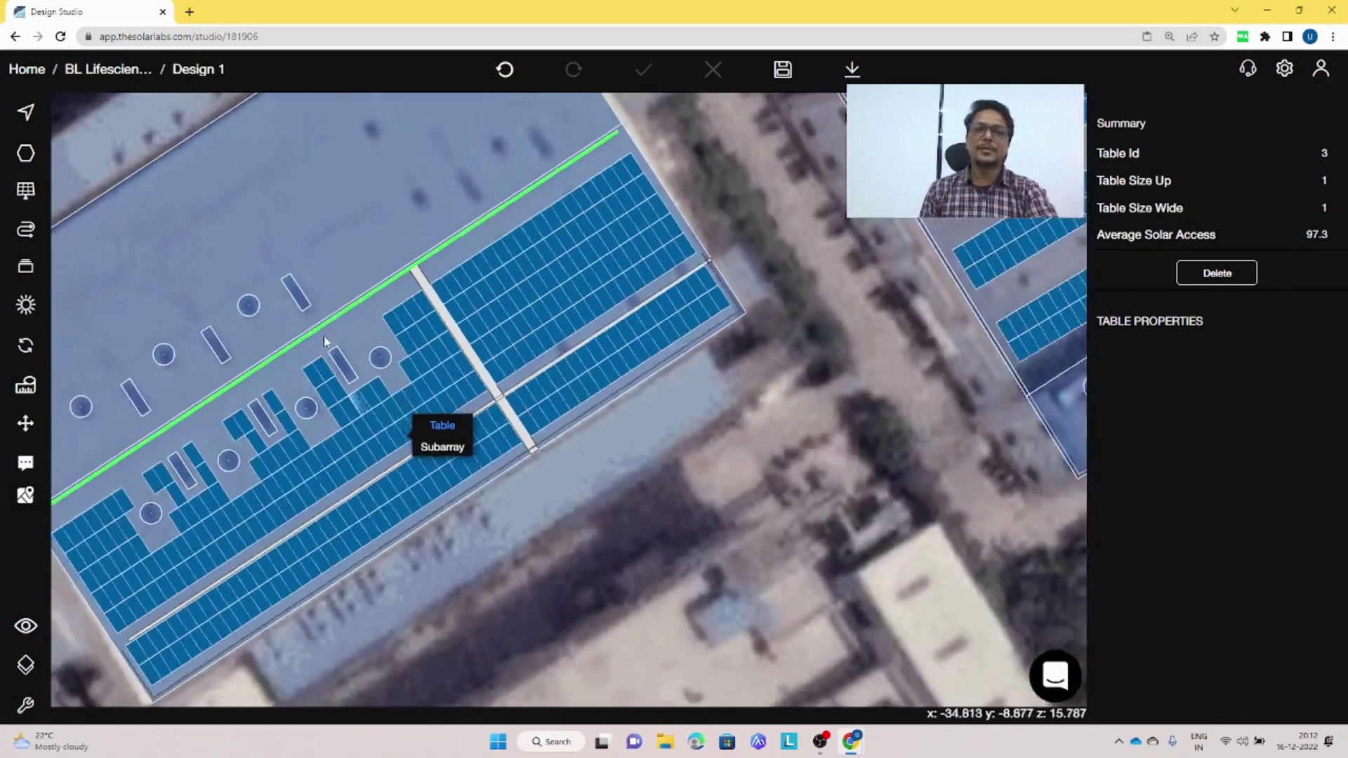
pyautogui.click(781, 70)
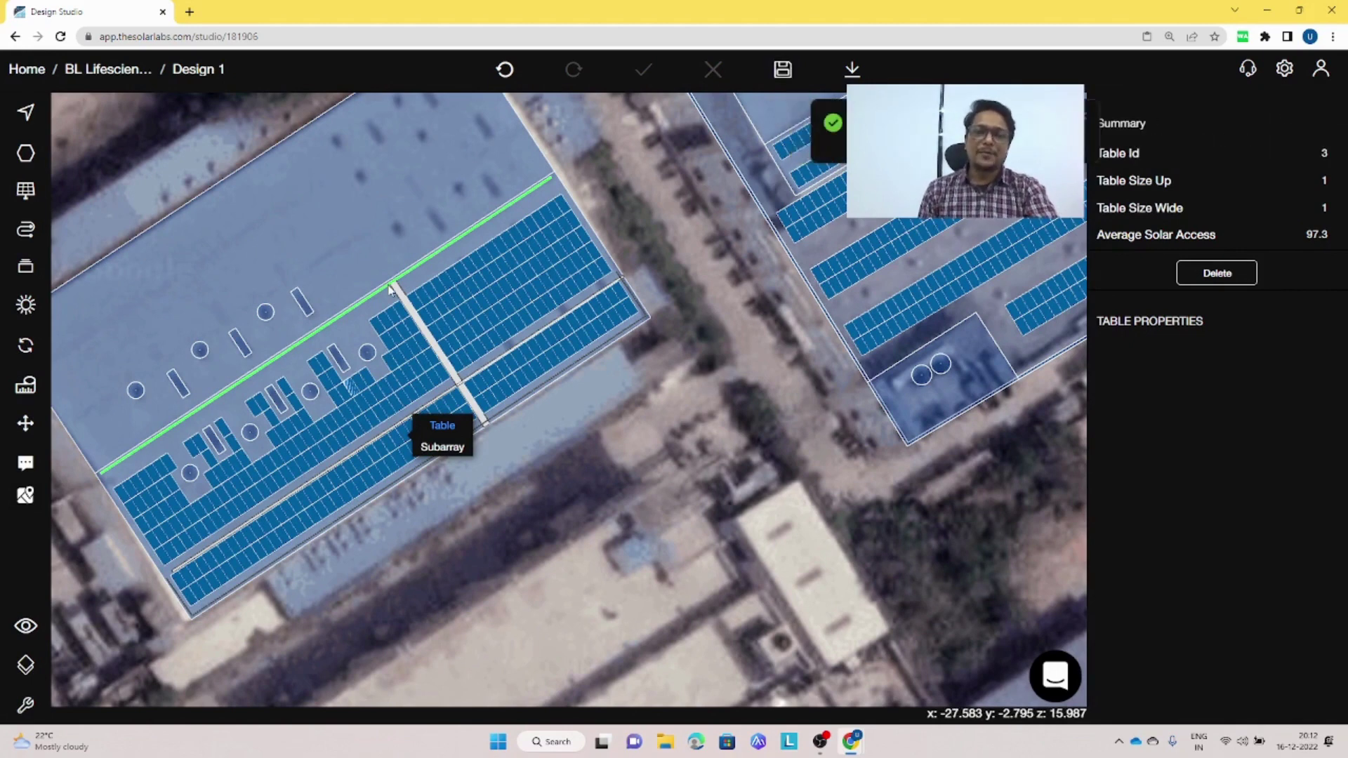
pyautogui.scroll(-4, 390, 290)
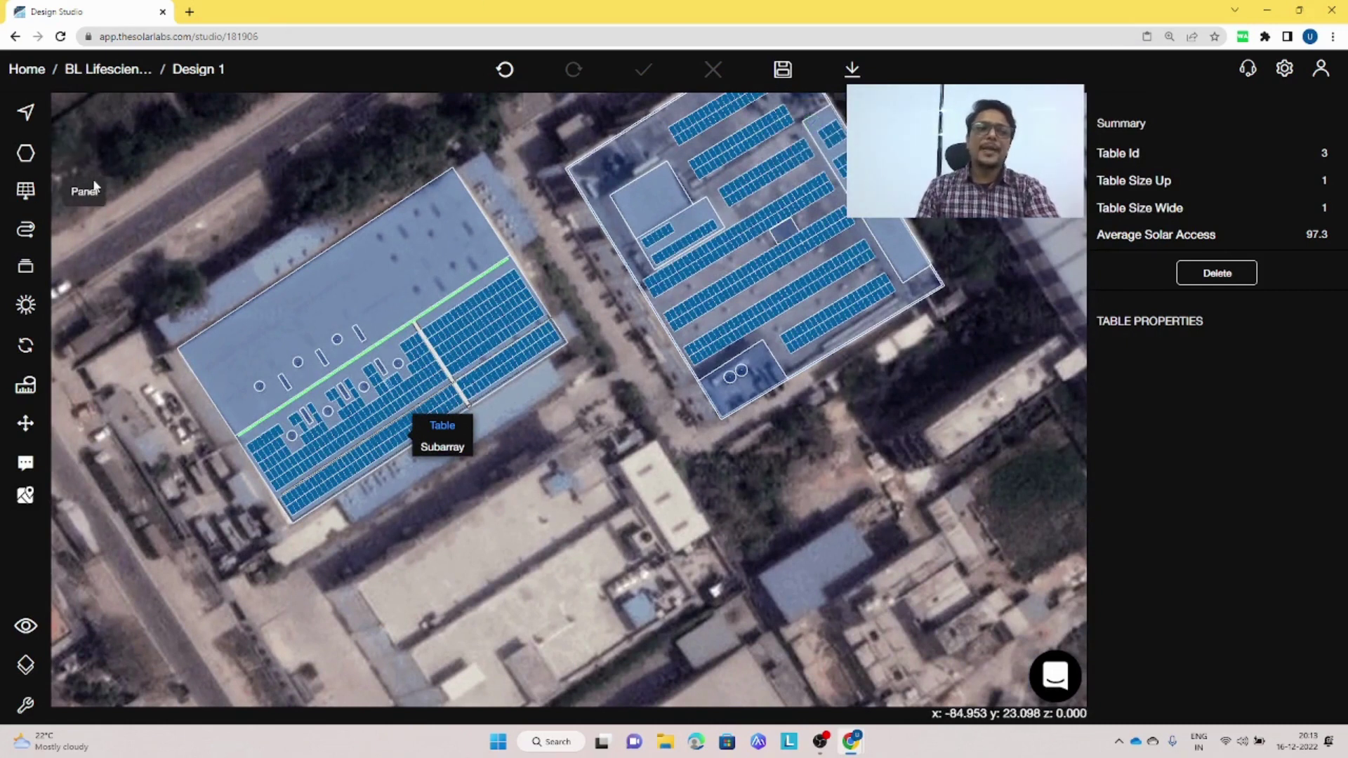
# Add Solis 50k string inverters (minimum size 50) between the roofs, totalling five inverters at 250 kW AC.
pyautogui.click(21, 270)
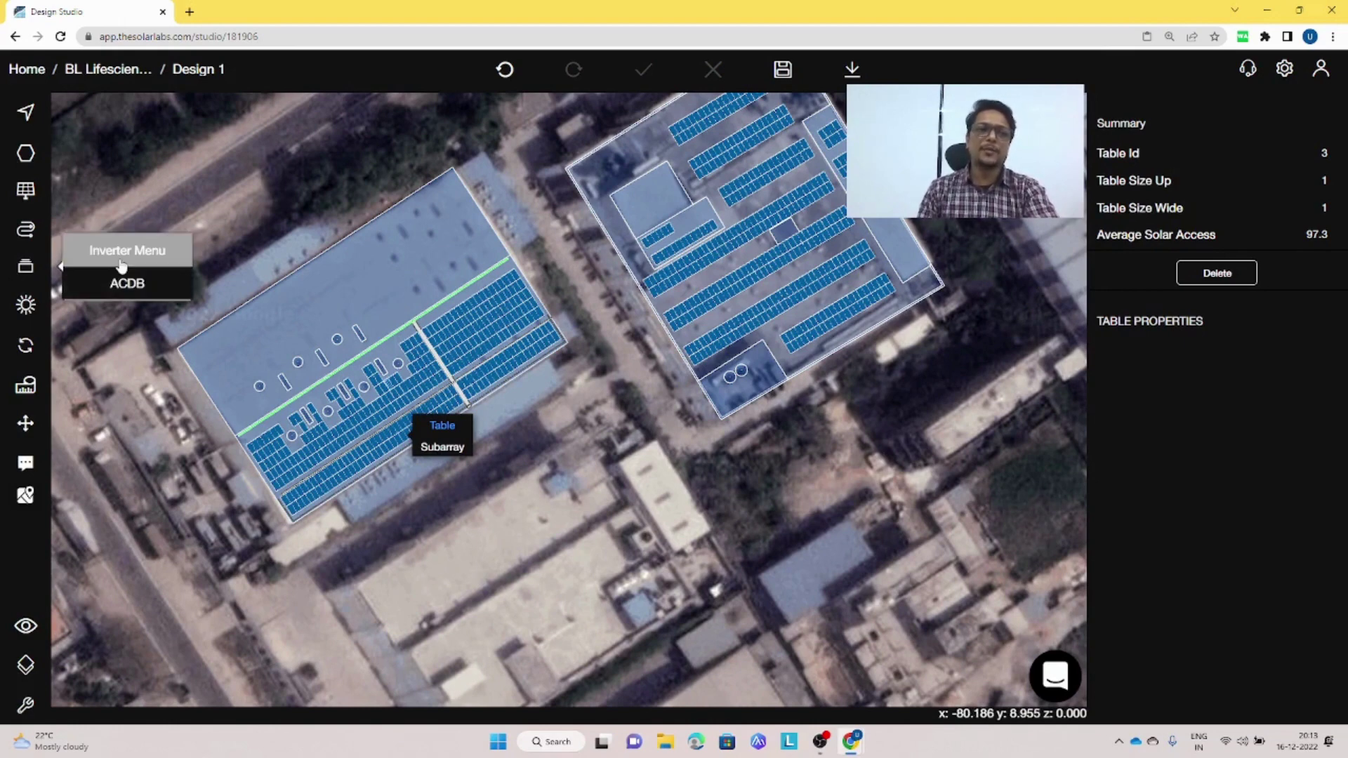
pyautogui.click(121, 264)
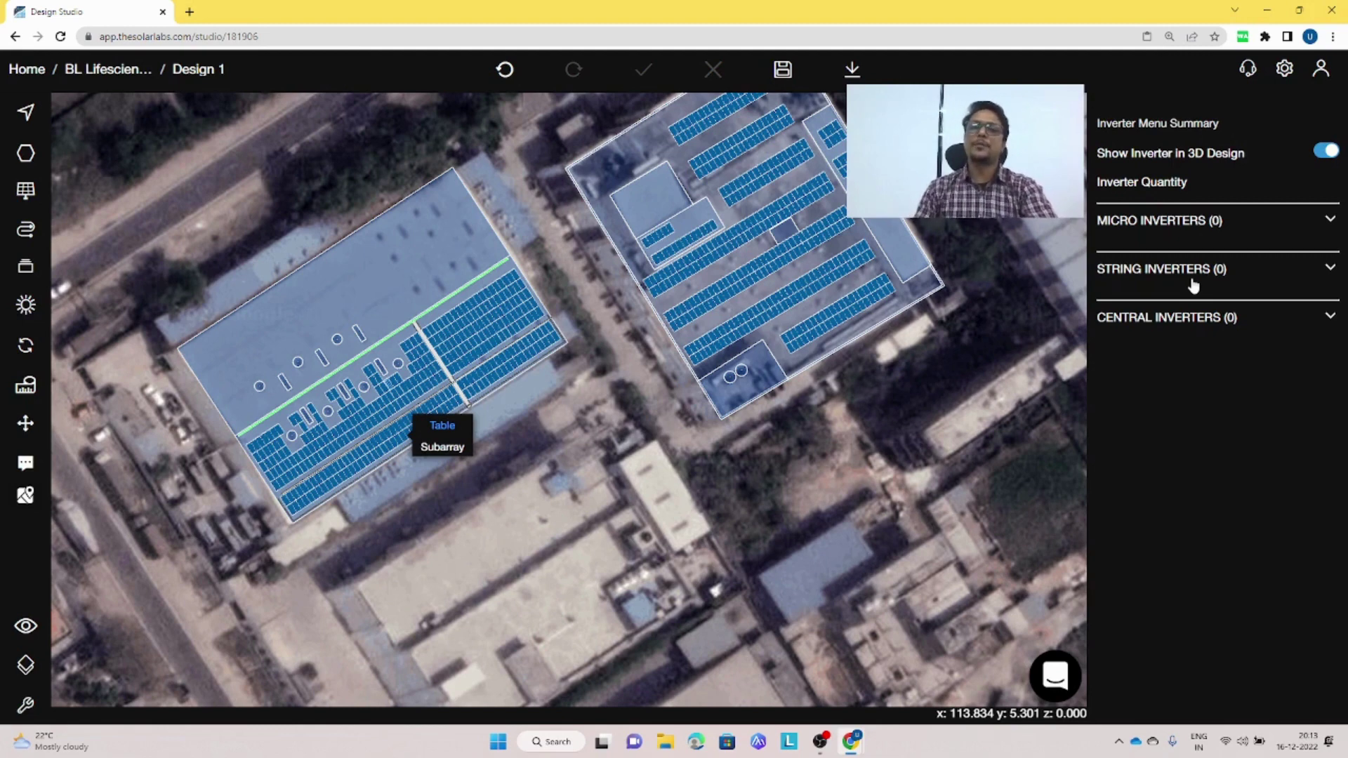
pyautogui.click(1142, 273)
pyautogui.click(1196, 295)
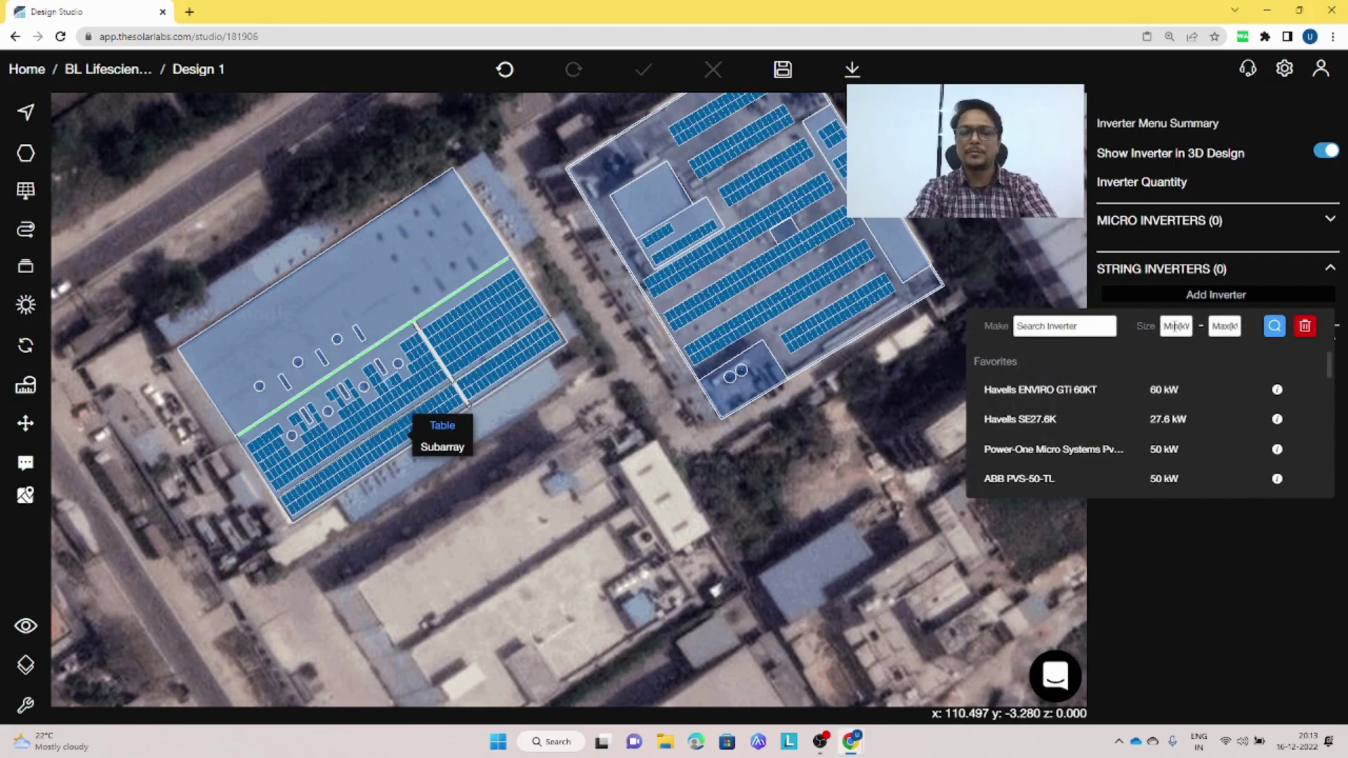
pyautogui.click(1176, 327)
pyautogui.write('50')
pyautogui.click(1272, 324)
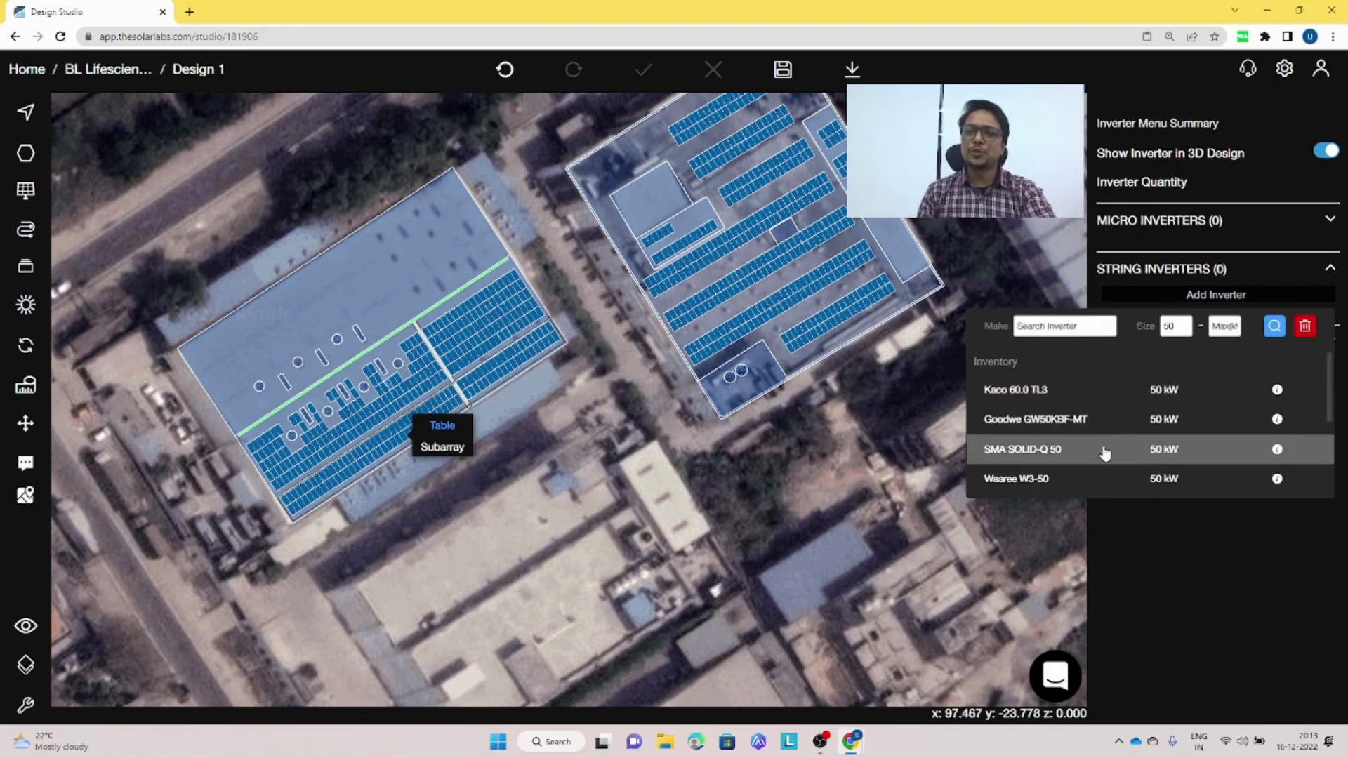
pyautogui.scroll(-1, 1102, 440)
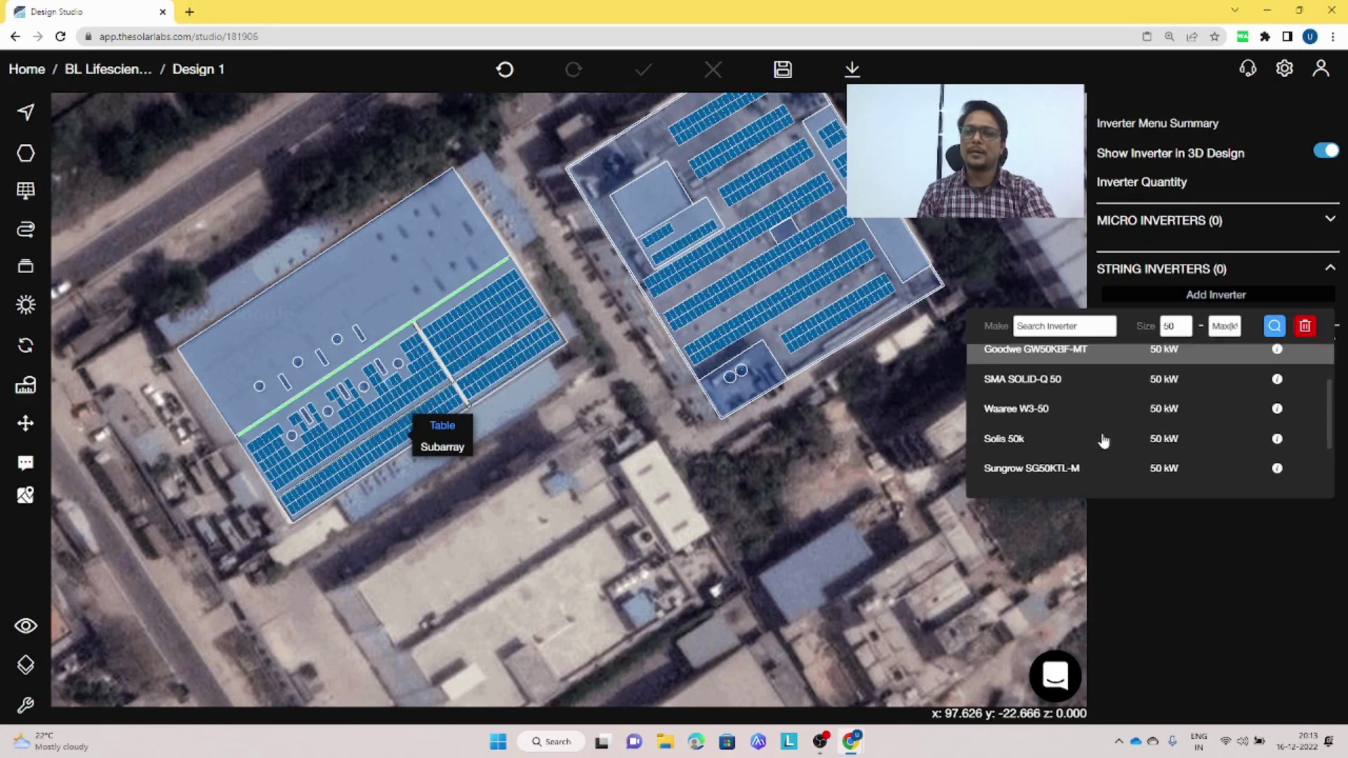
pyautogui.click(1143, 455)
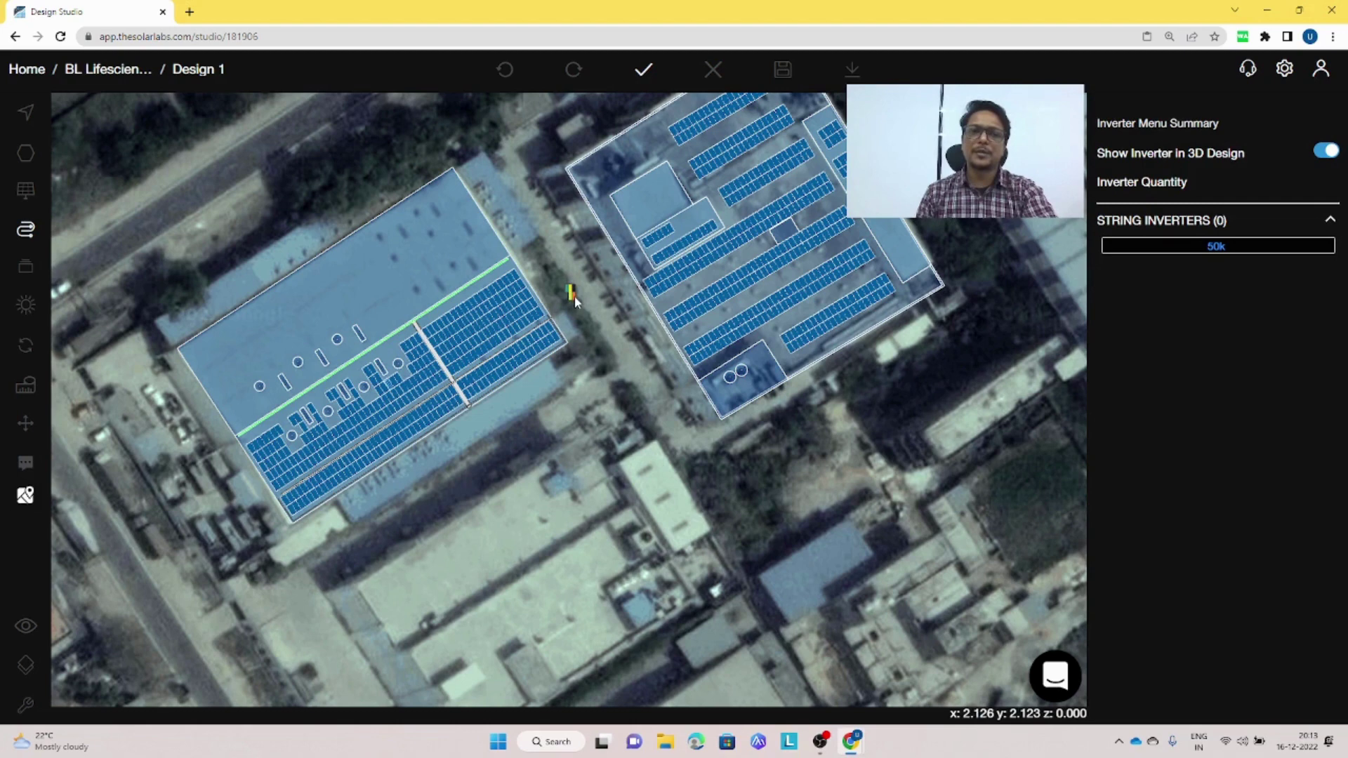
pyautogui.click(644, 69)
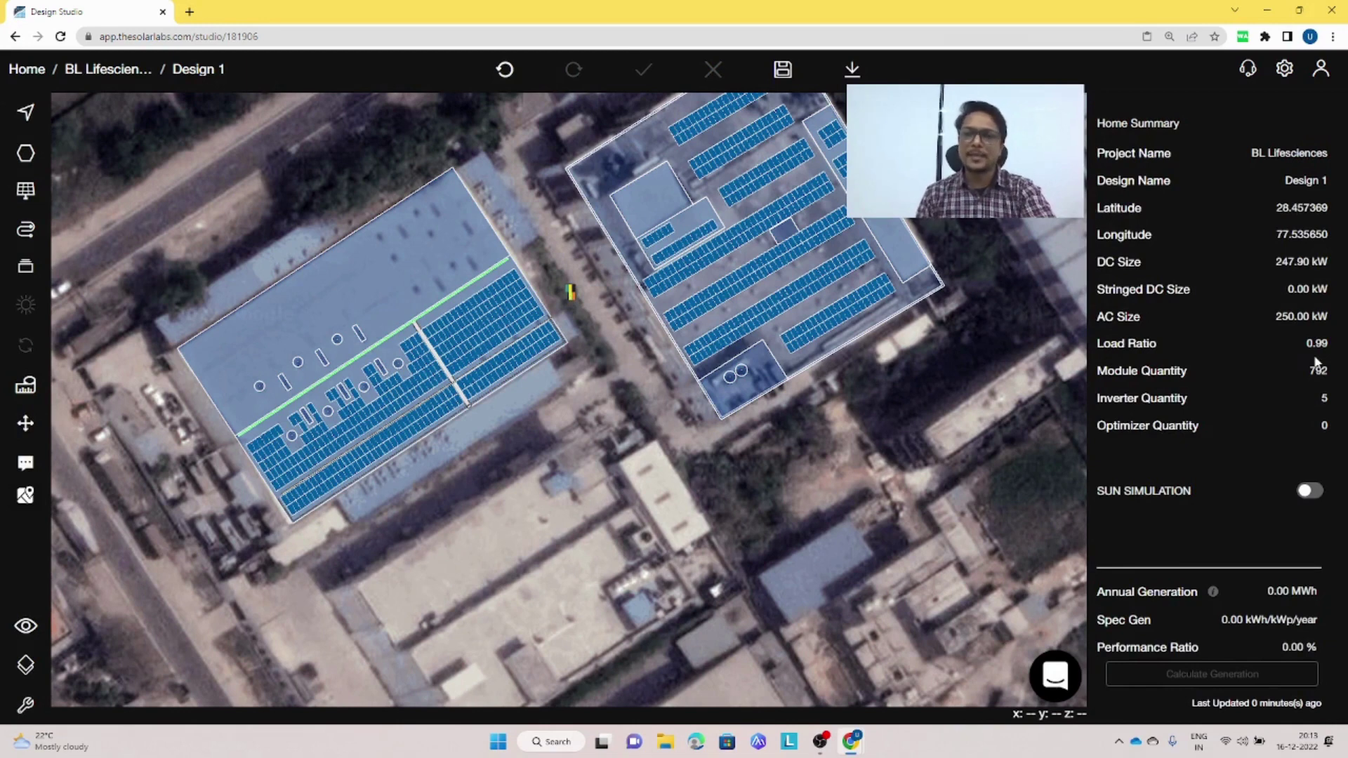
# Save the design with its five inverters, exit edit mode and zoom in on the roofs.
pyautogui.click(783, 69)
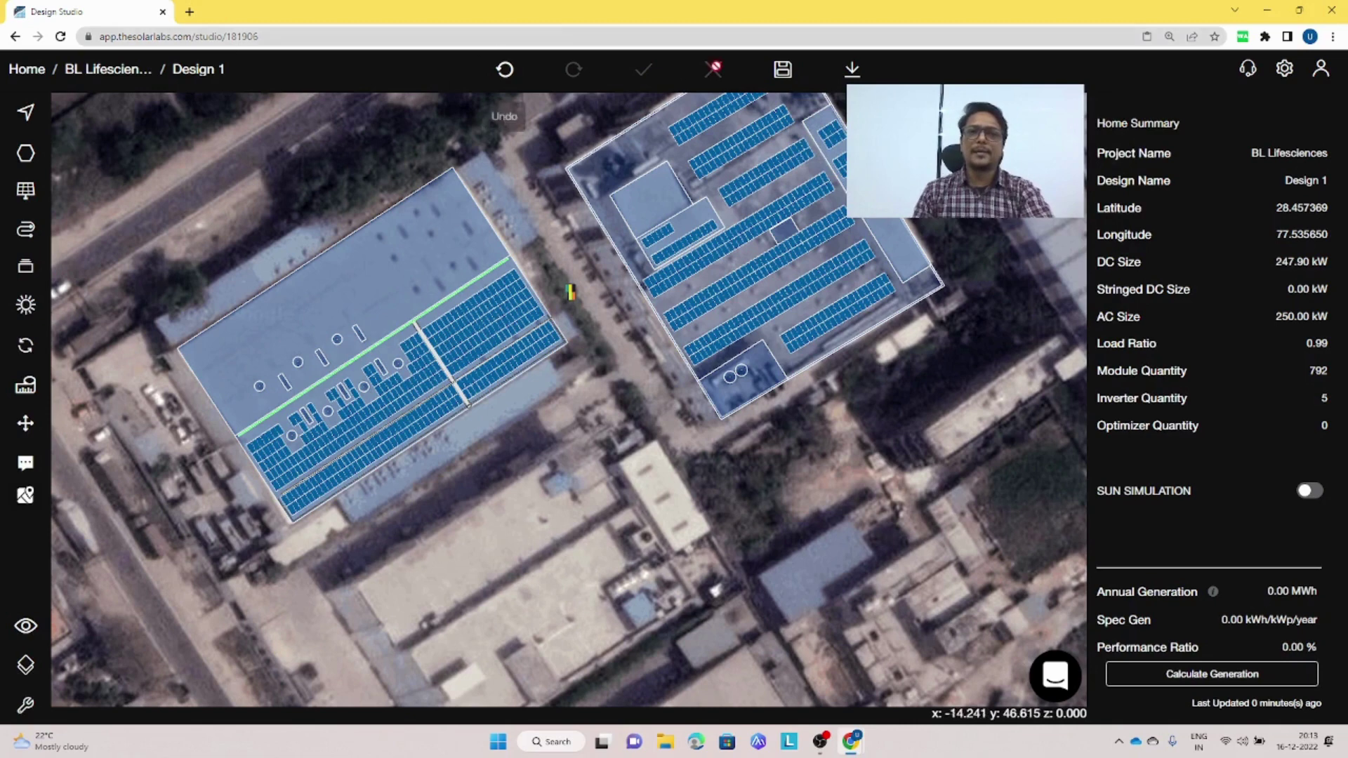
pyautogui.press('Escape')
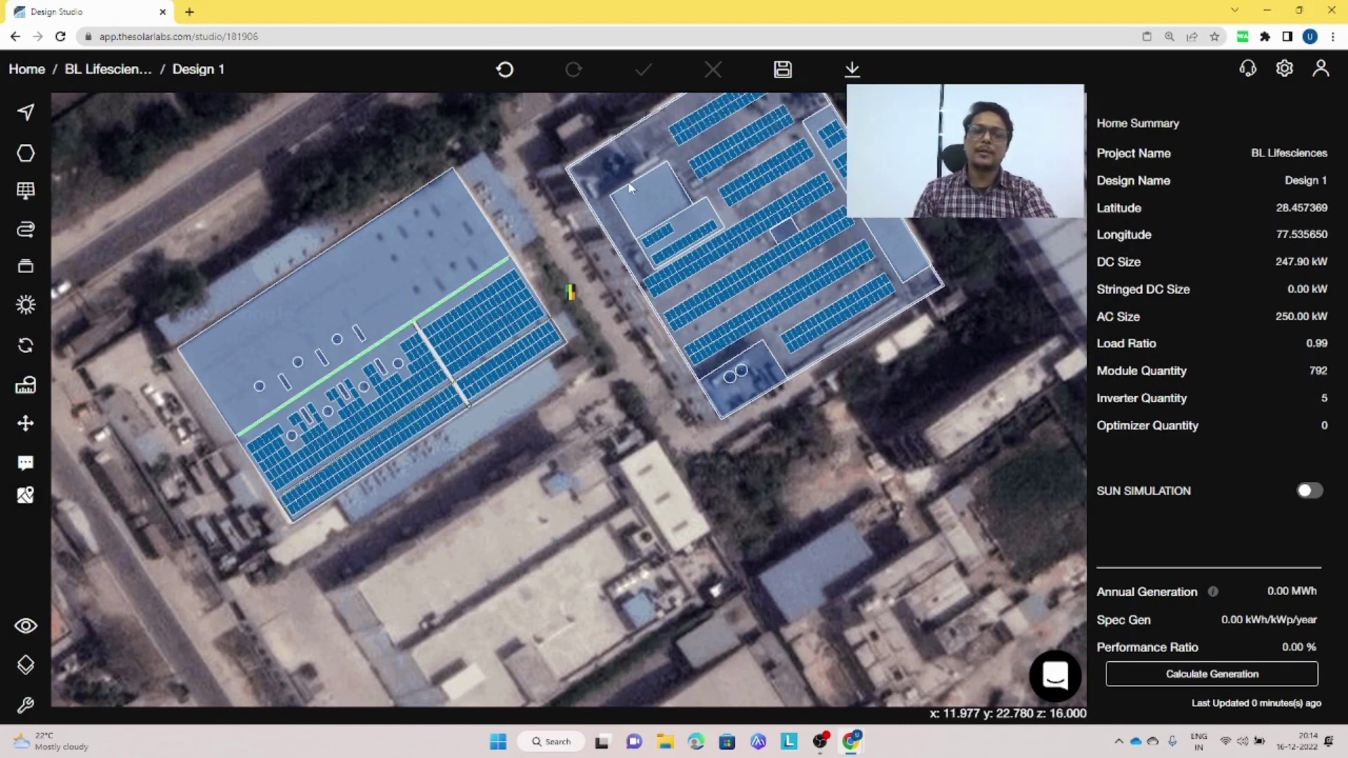
pyautogui.scroll(3, 630, 186)
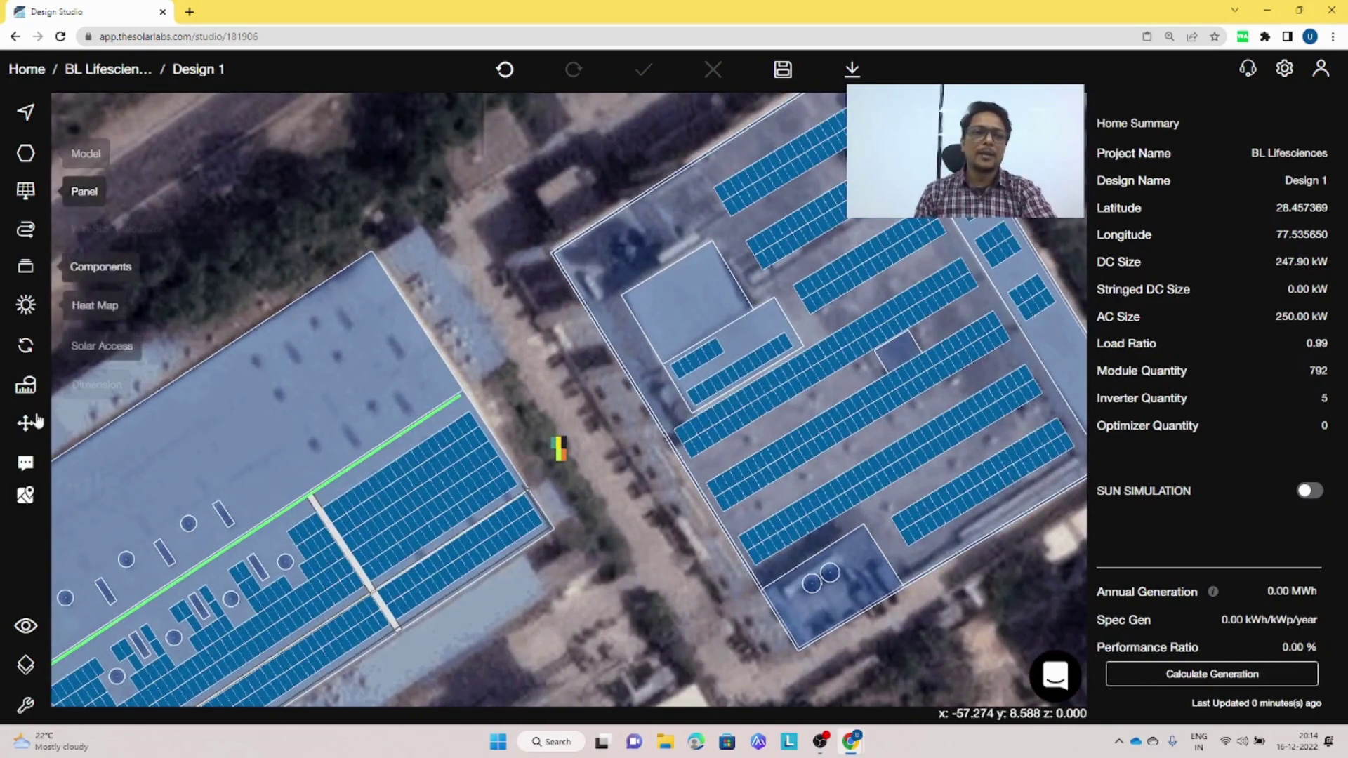
# Dimension the right warehouse's top-left roof edge at 8.575 and save the design.
pyautogui.click(25, 385)
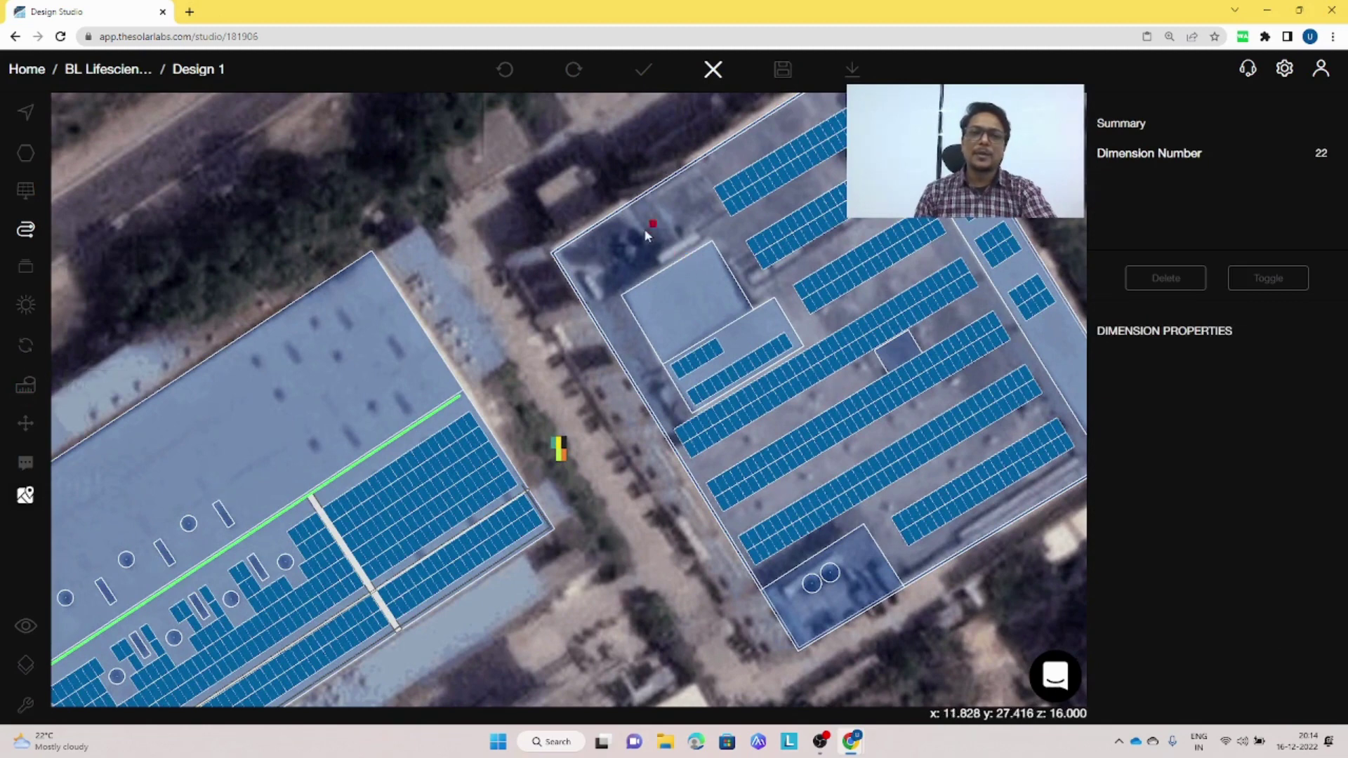
pyautogui.click(614, 213)
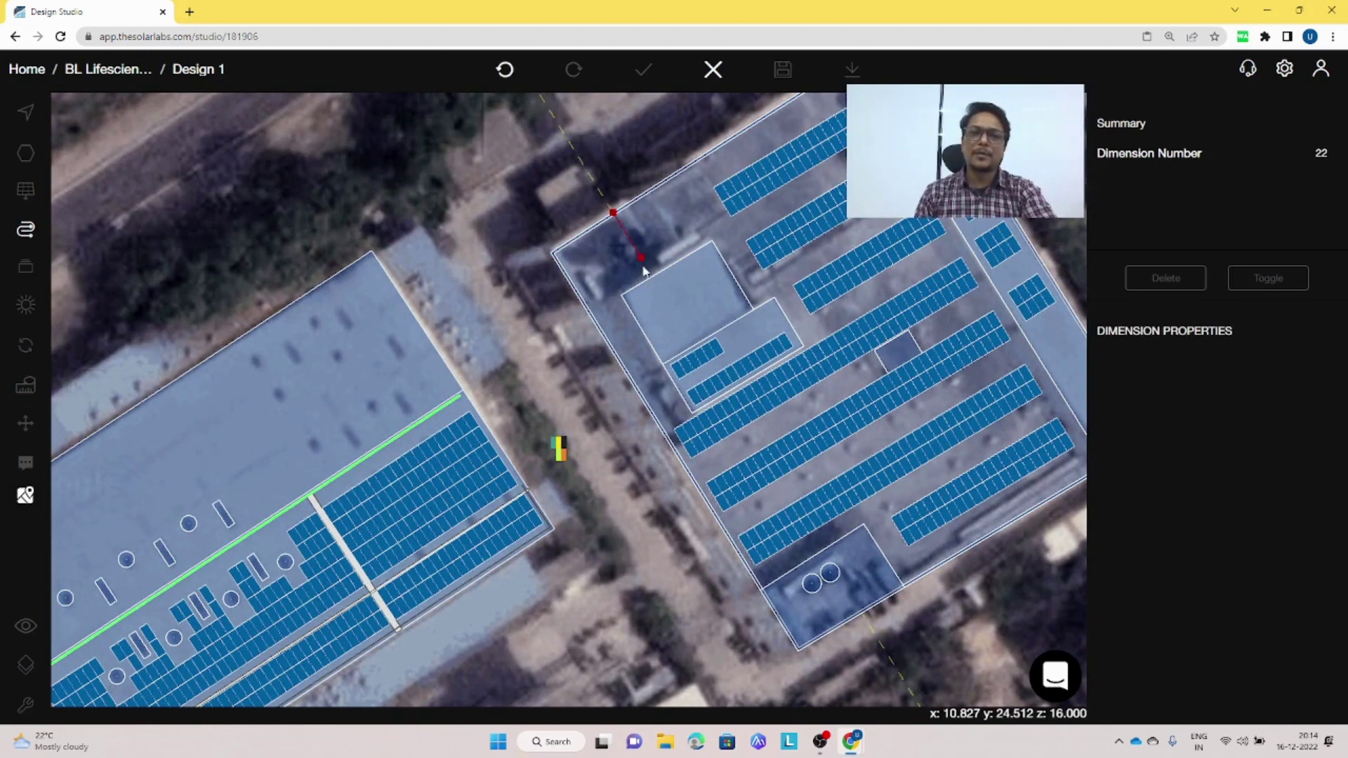
pyautogui.click(653, 274)
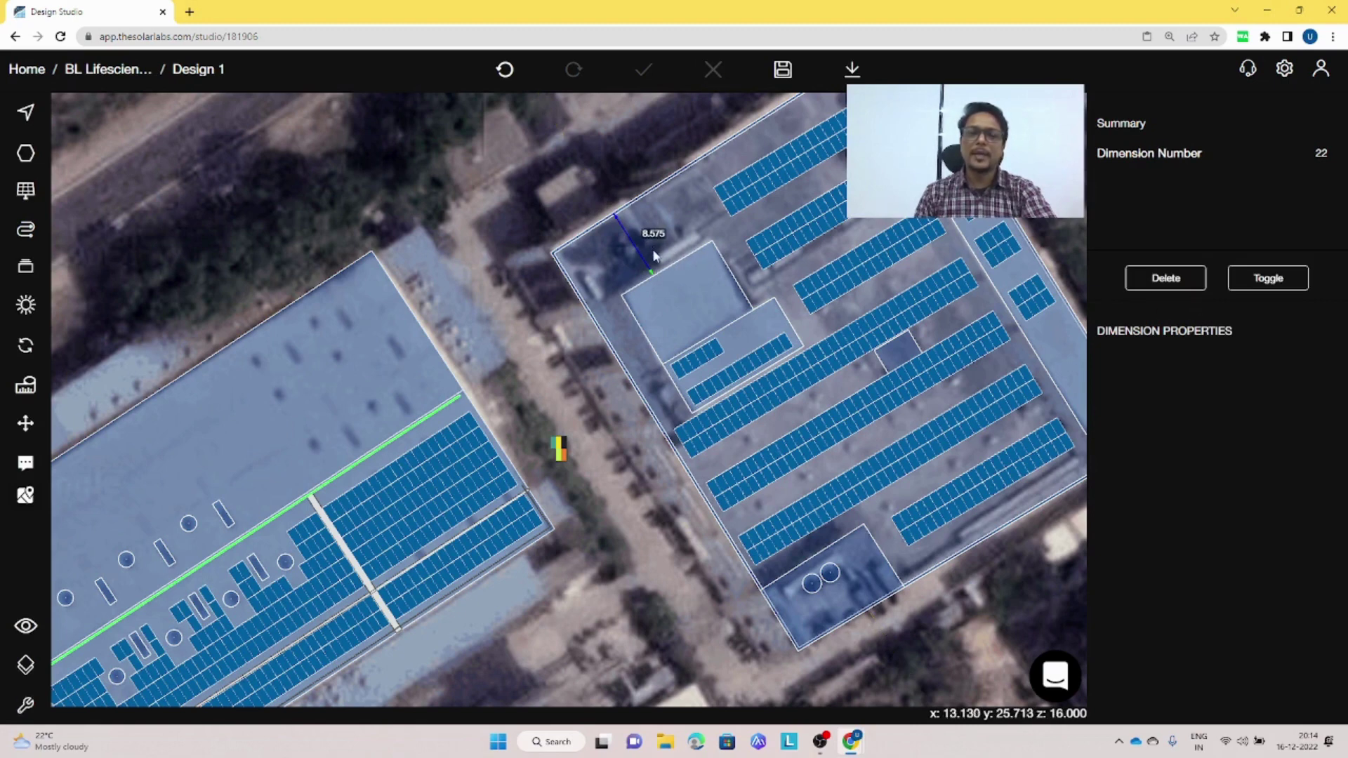
pyautogui.click(783, 68)
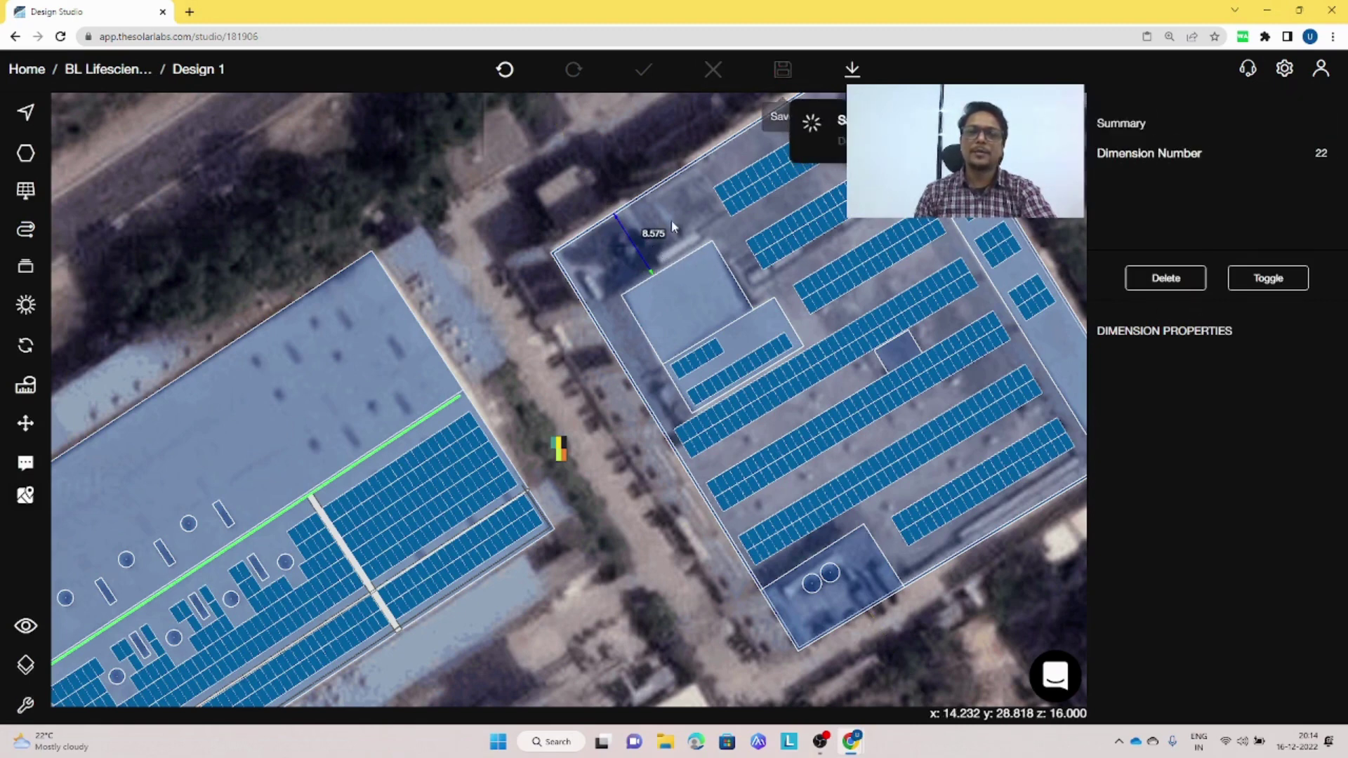
pyautogui.scroll(-2, 673, 223)
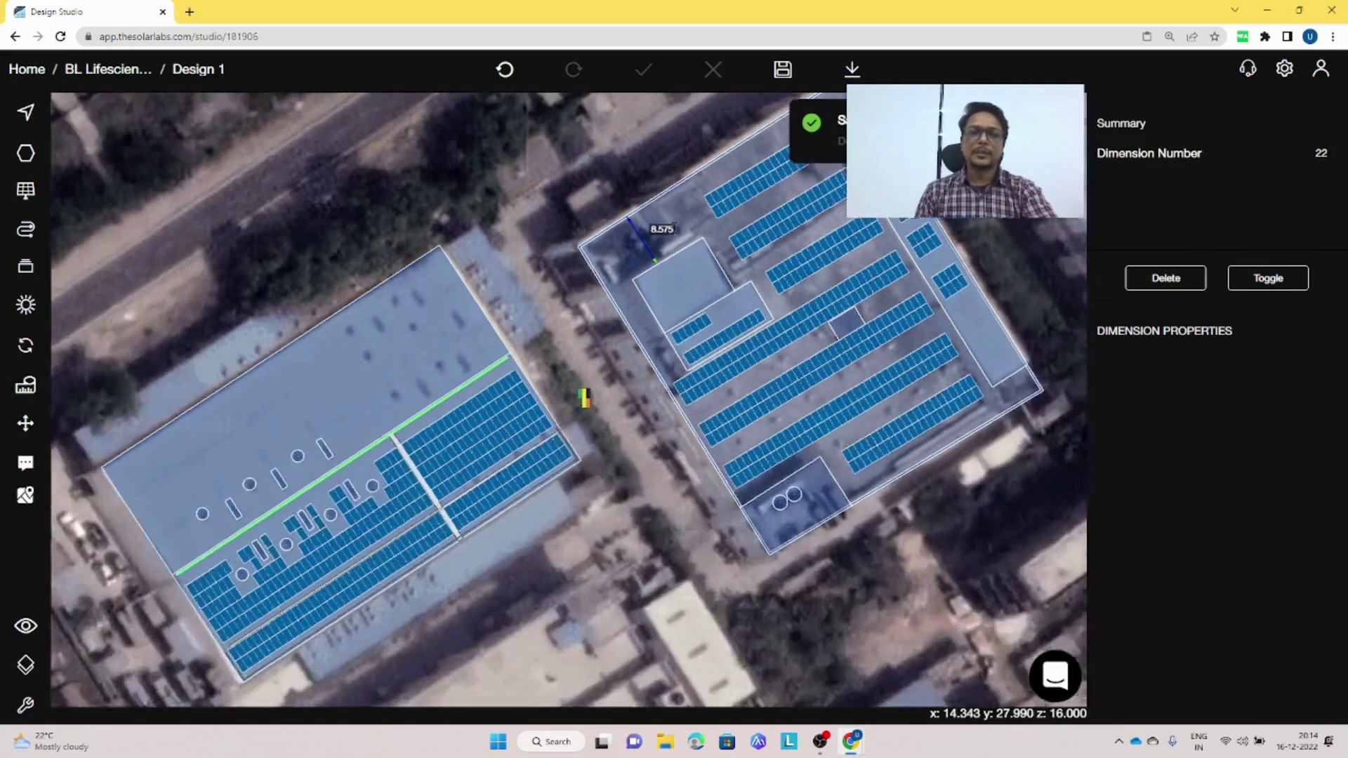
pyautogui.scroll(-2, 671, 223)
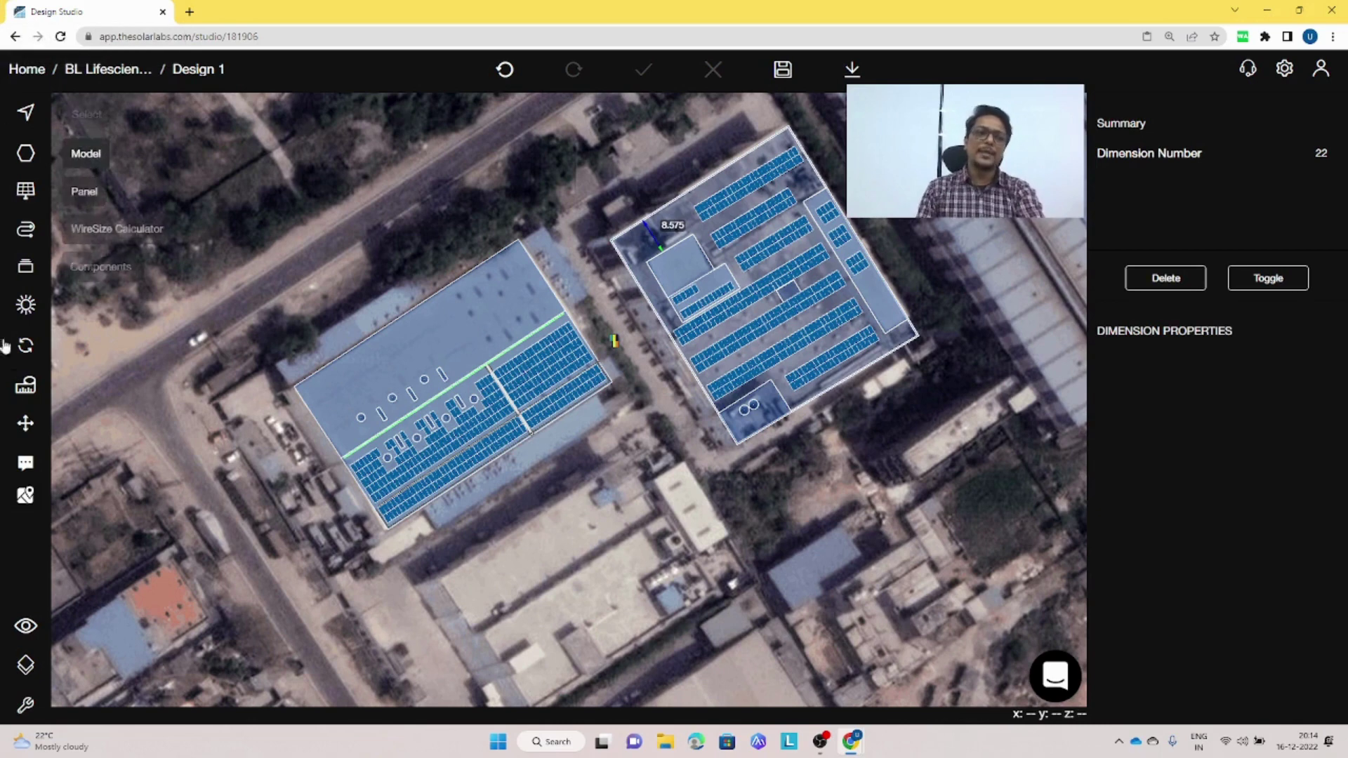
pyautogui.click(25, 495)
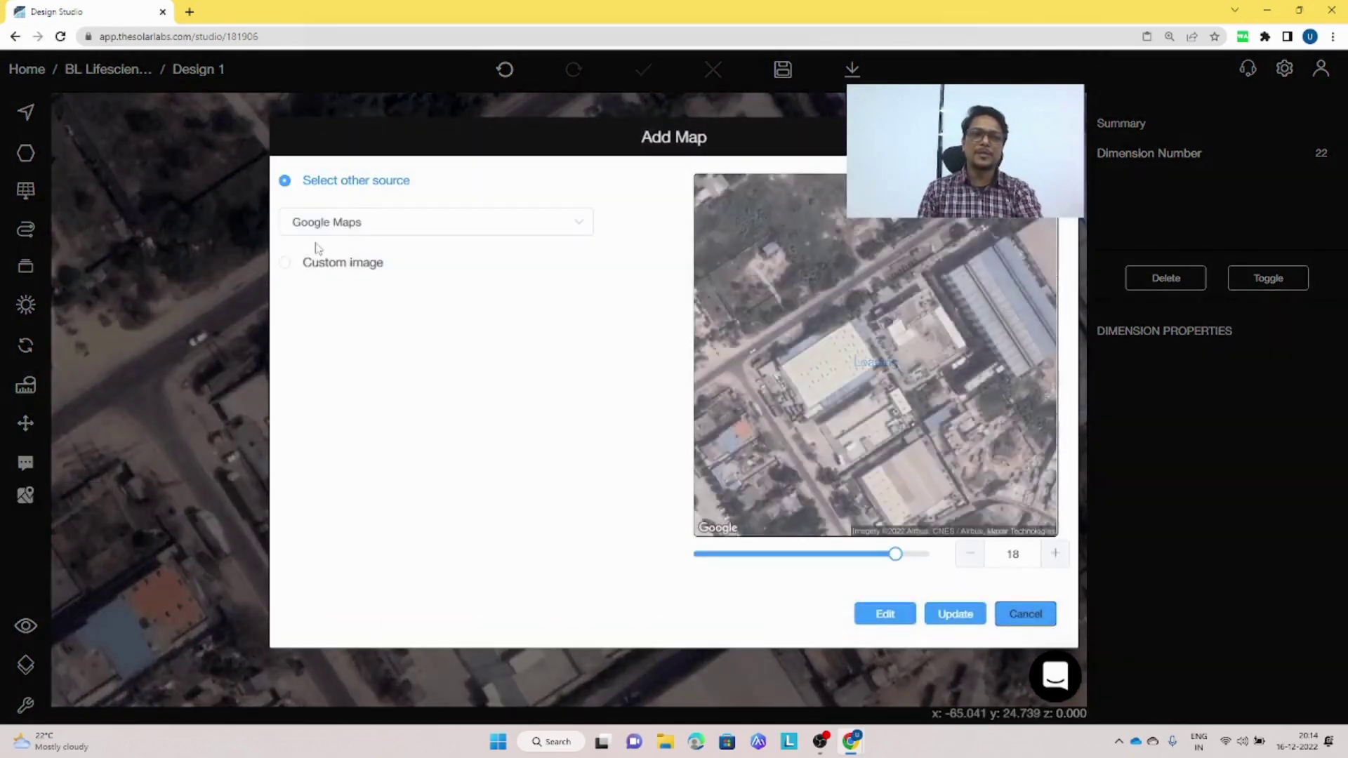
pyautogui.click(323, 269)
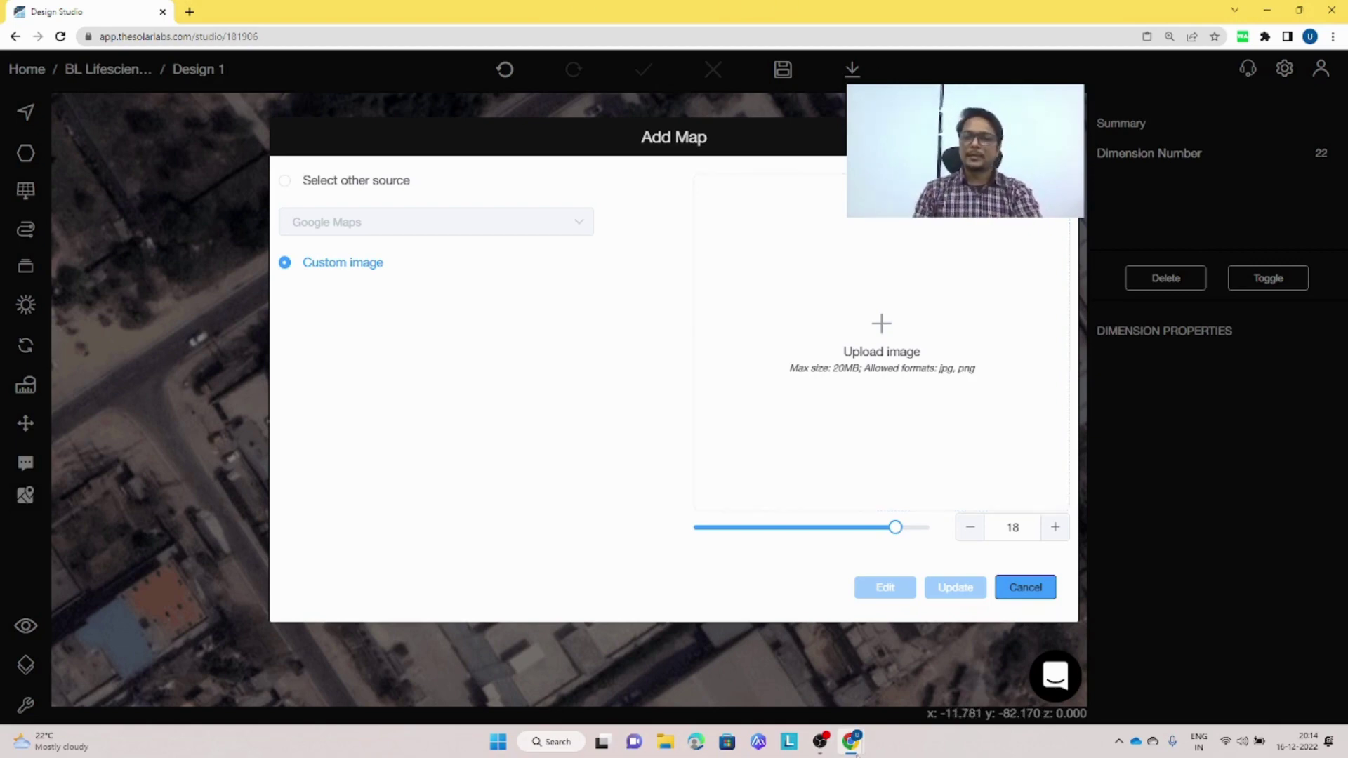
pyautogui.click(1002, 597)
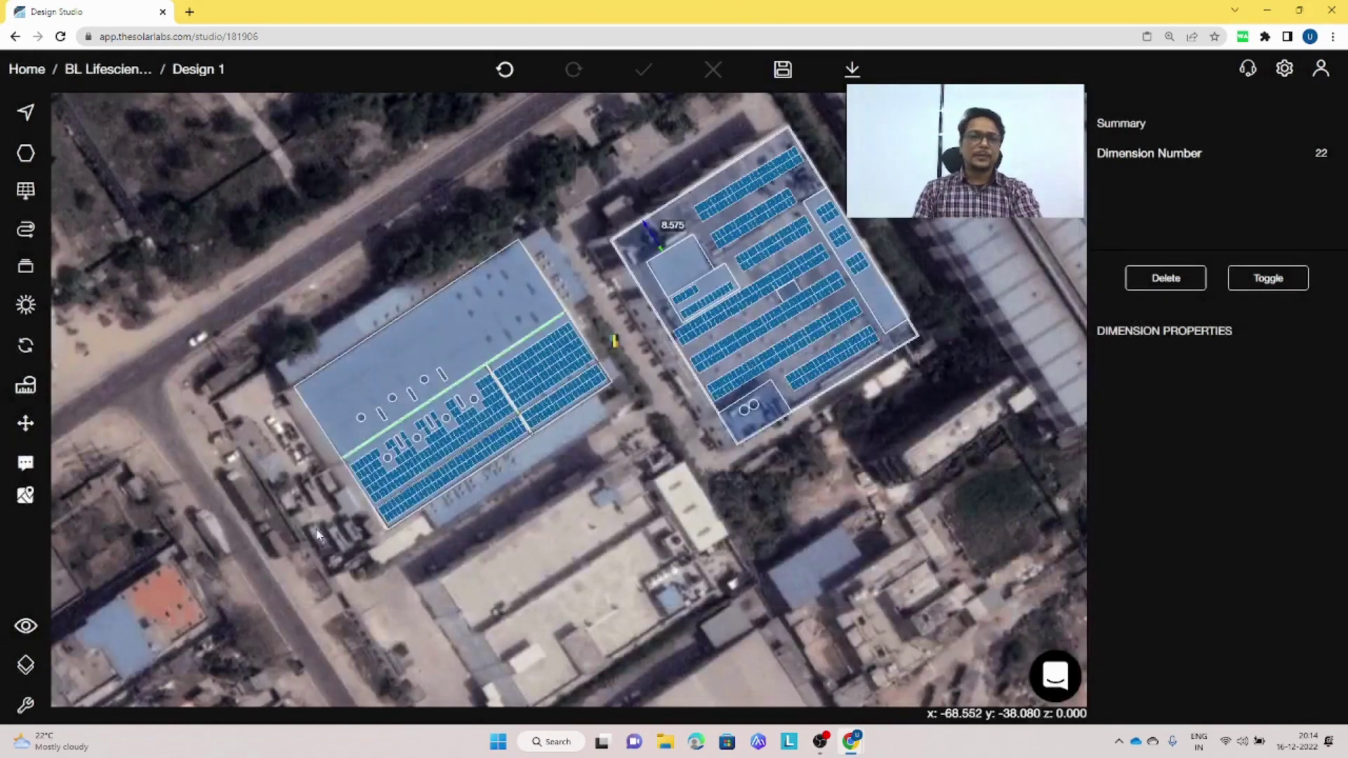
pyautogui.scroll(-2, 512, 516)
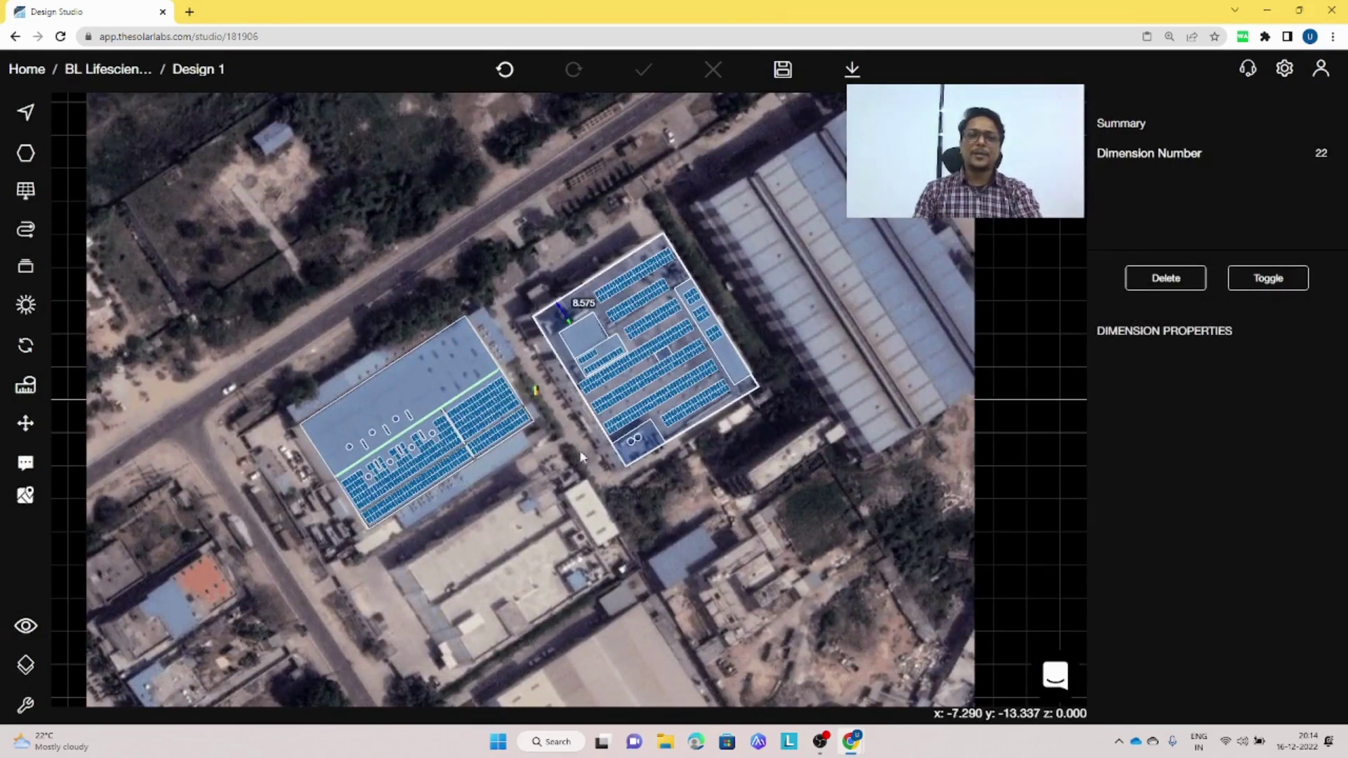
# Save and calculate generation: 318.83 MWh/year, 1286.12 kWh/kWp/year, 74.40% performance ratio.
pyautogui.click(756, 160)
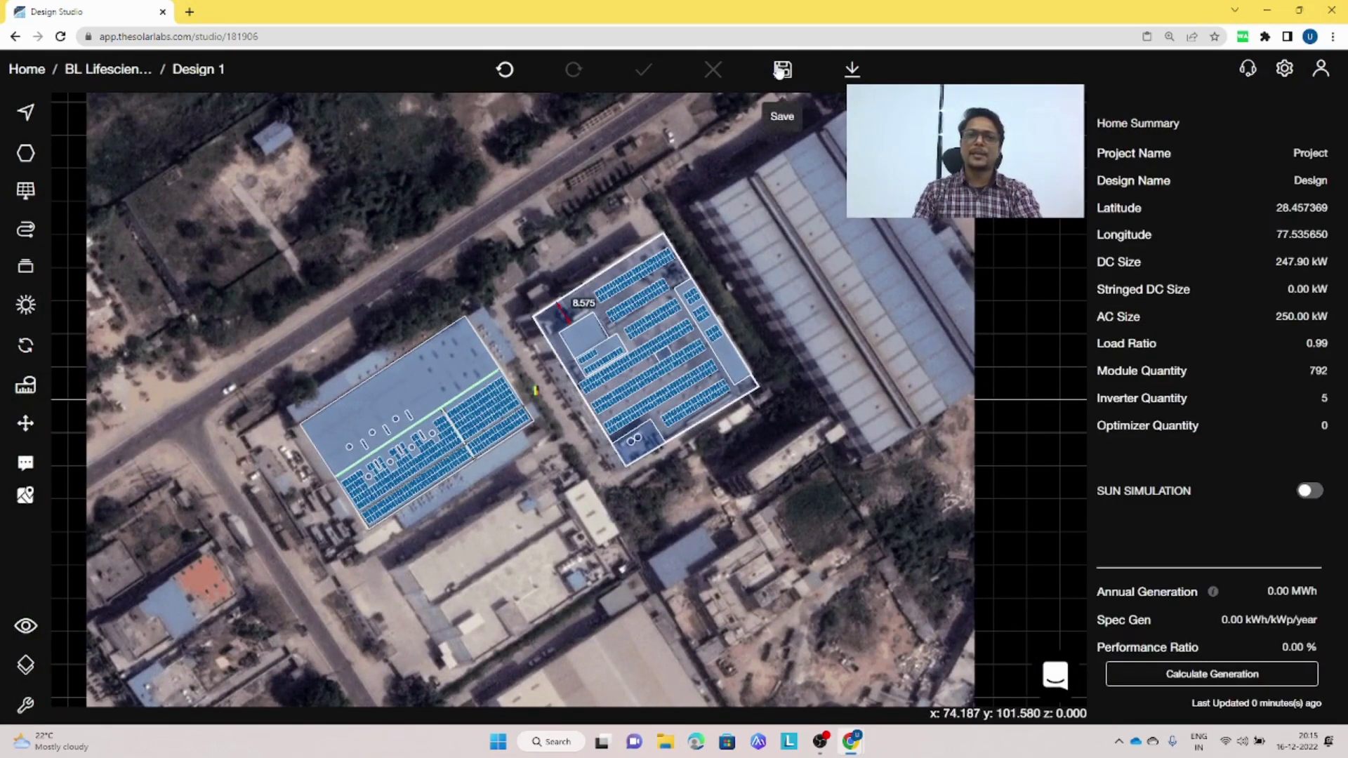
pyautogui.click(783, 69)
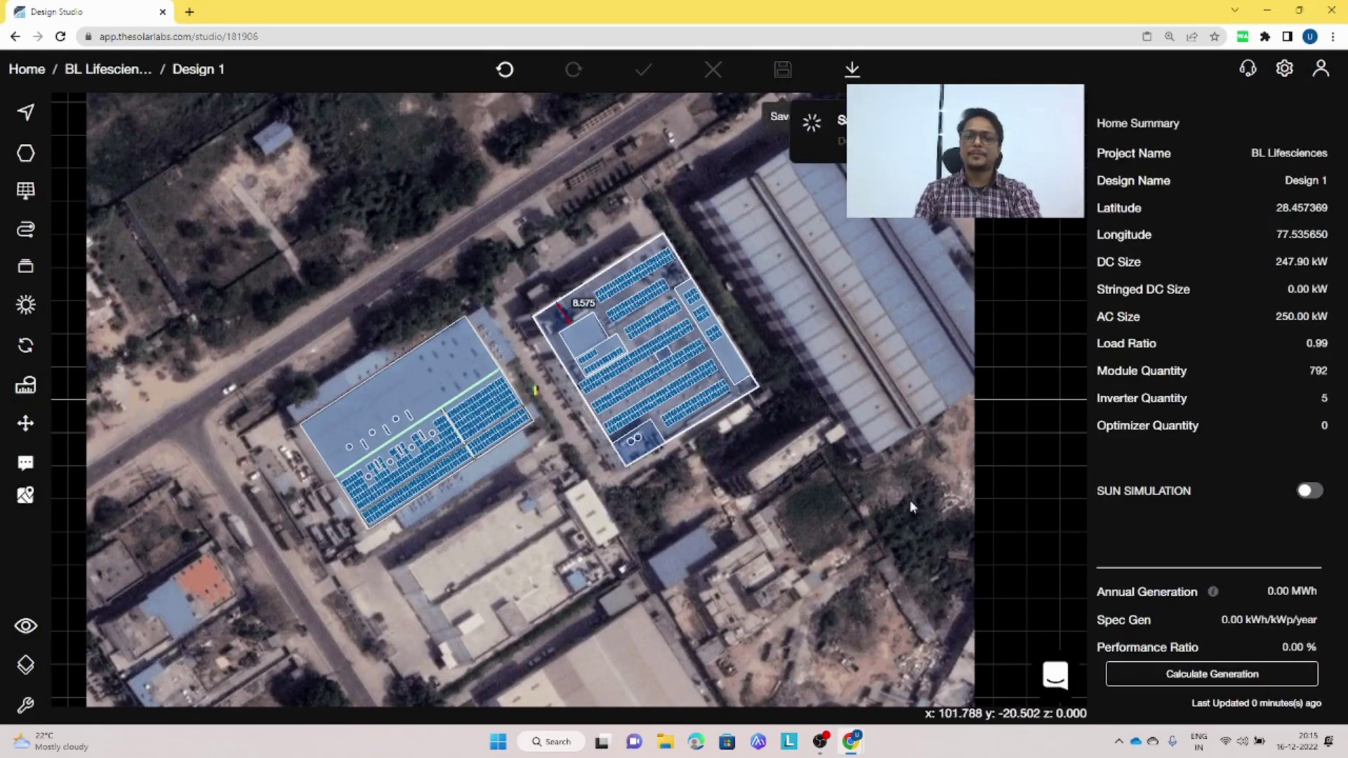
pyautogui.click(1230, 676)
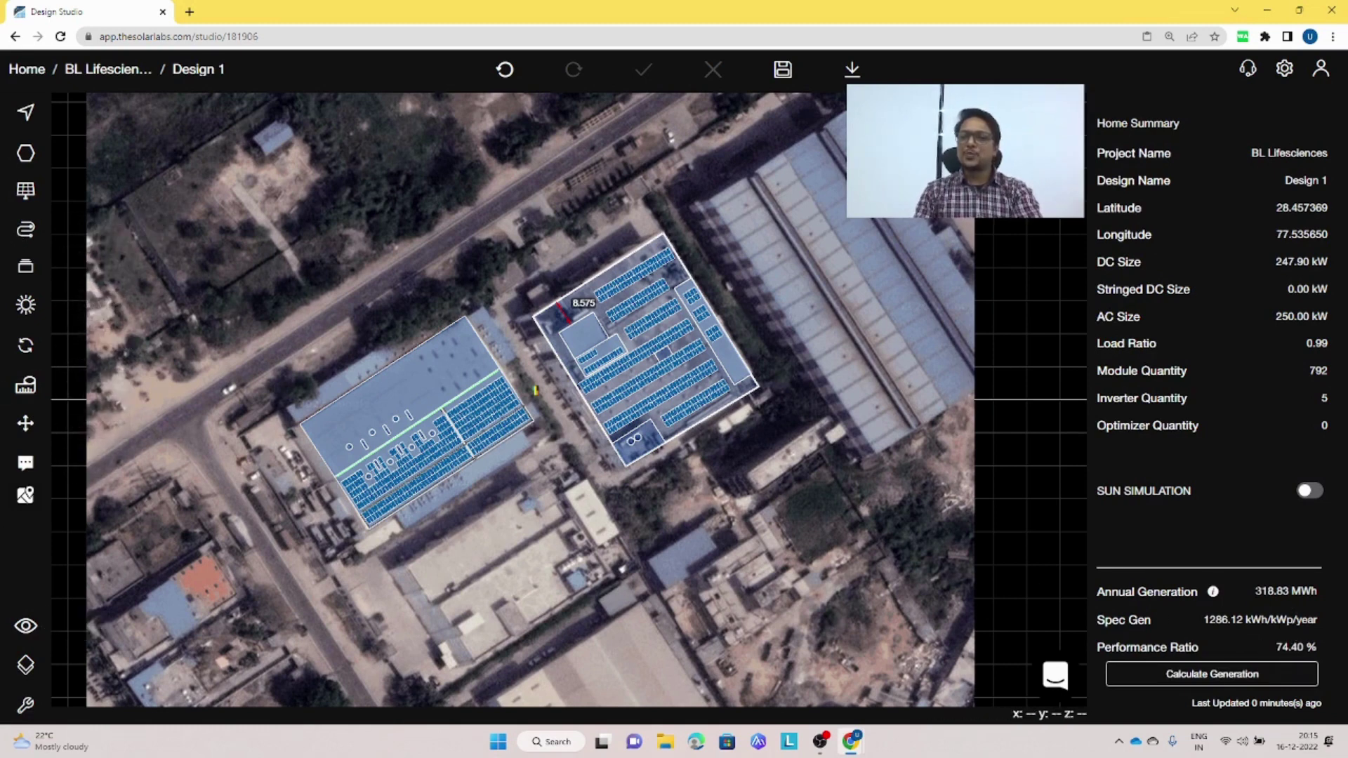
pyautogui.moveTo(1147, 617)
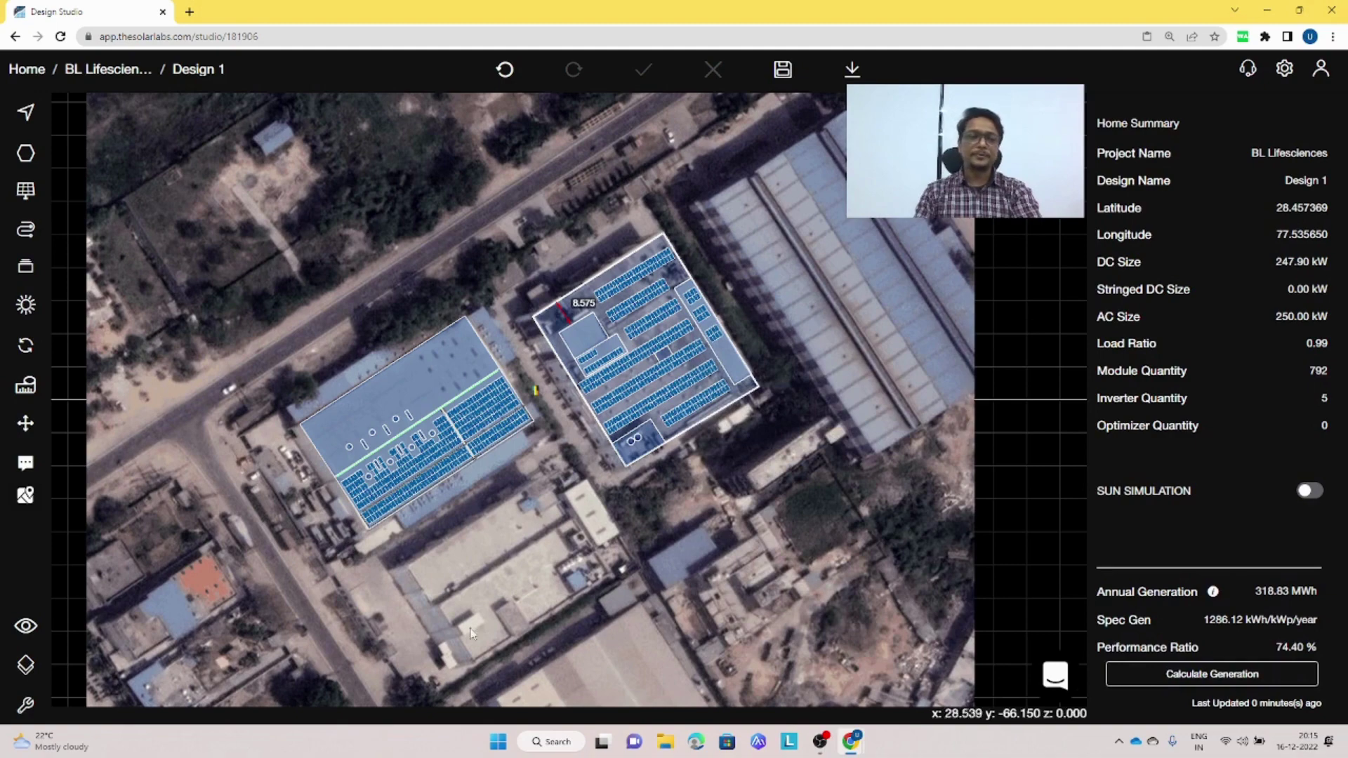
pyautogui.click(28, 708)
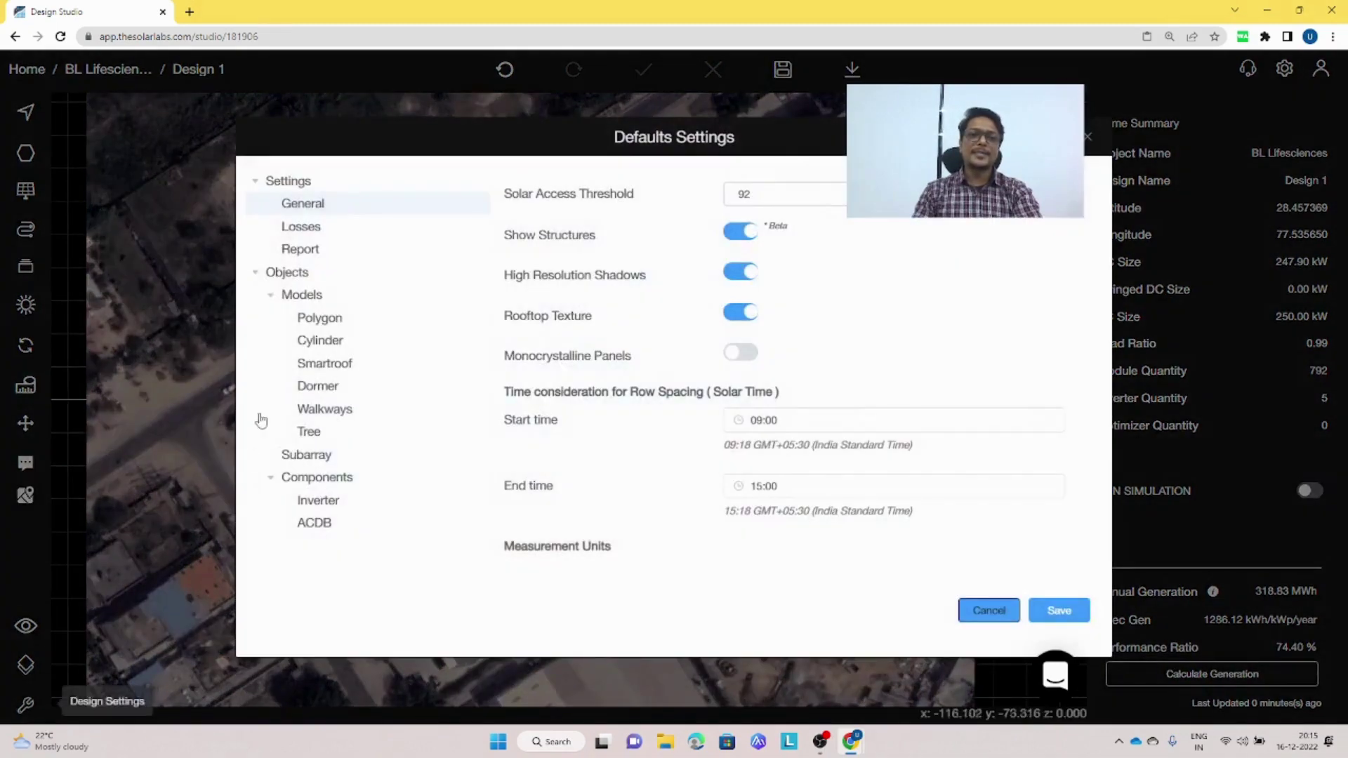
pyautogui.click(327, 238)
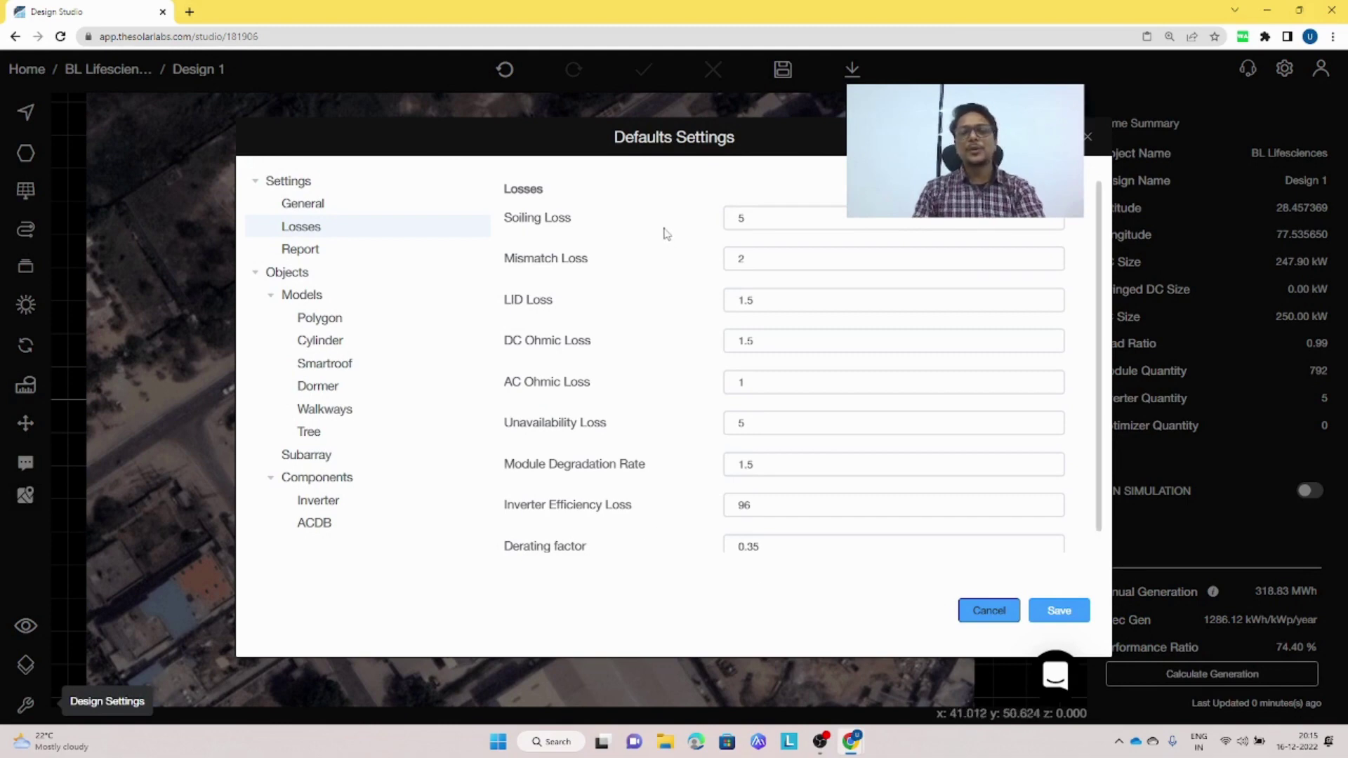
pyautogui.click(986, 610)
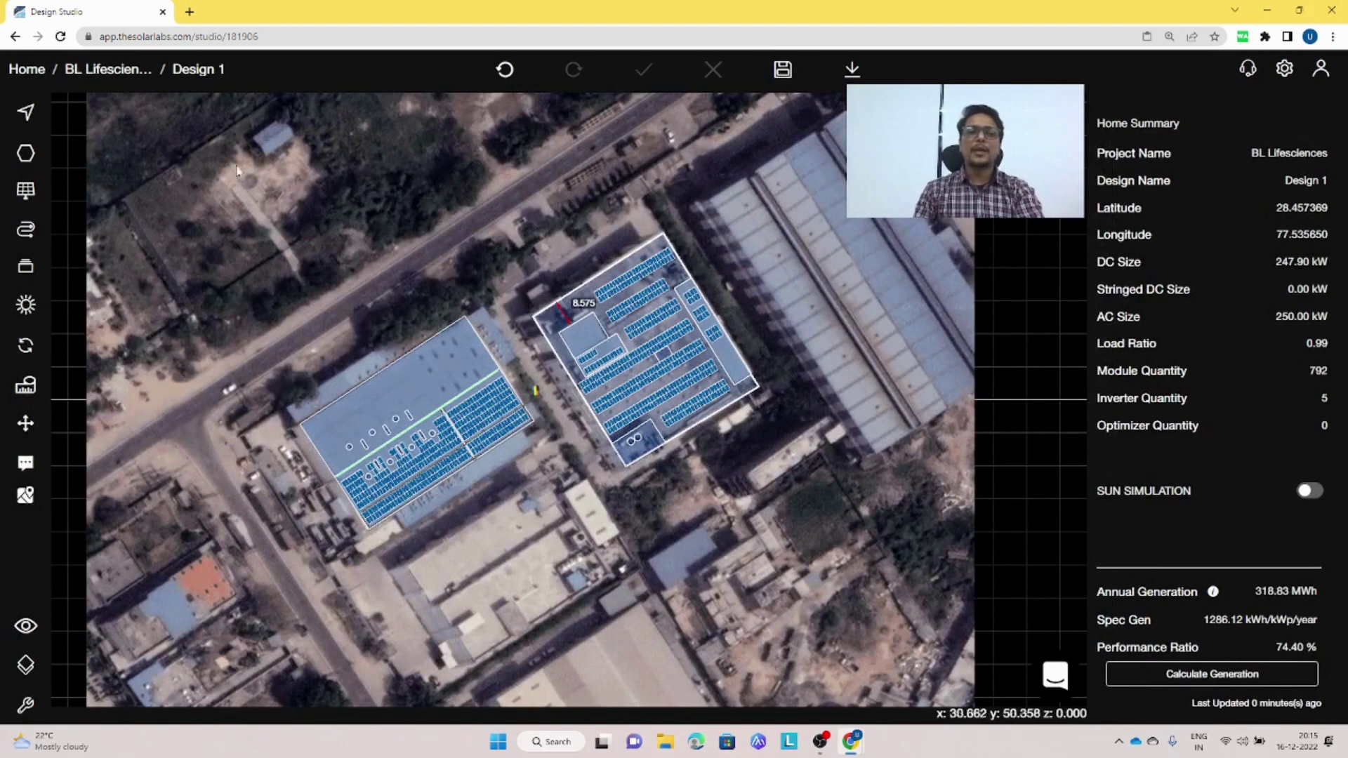
# Open the wire size calculator for Design 1 and review its calculation-type options, keeping the current one.
pyautogui.click(33, 231)
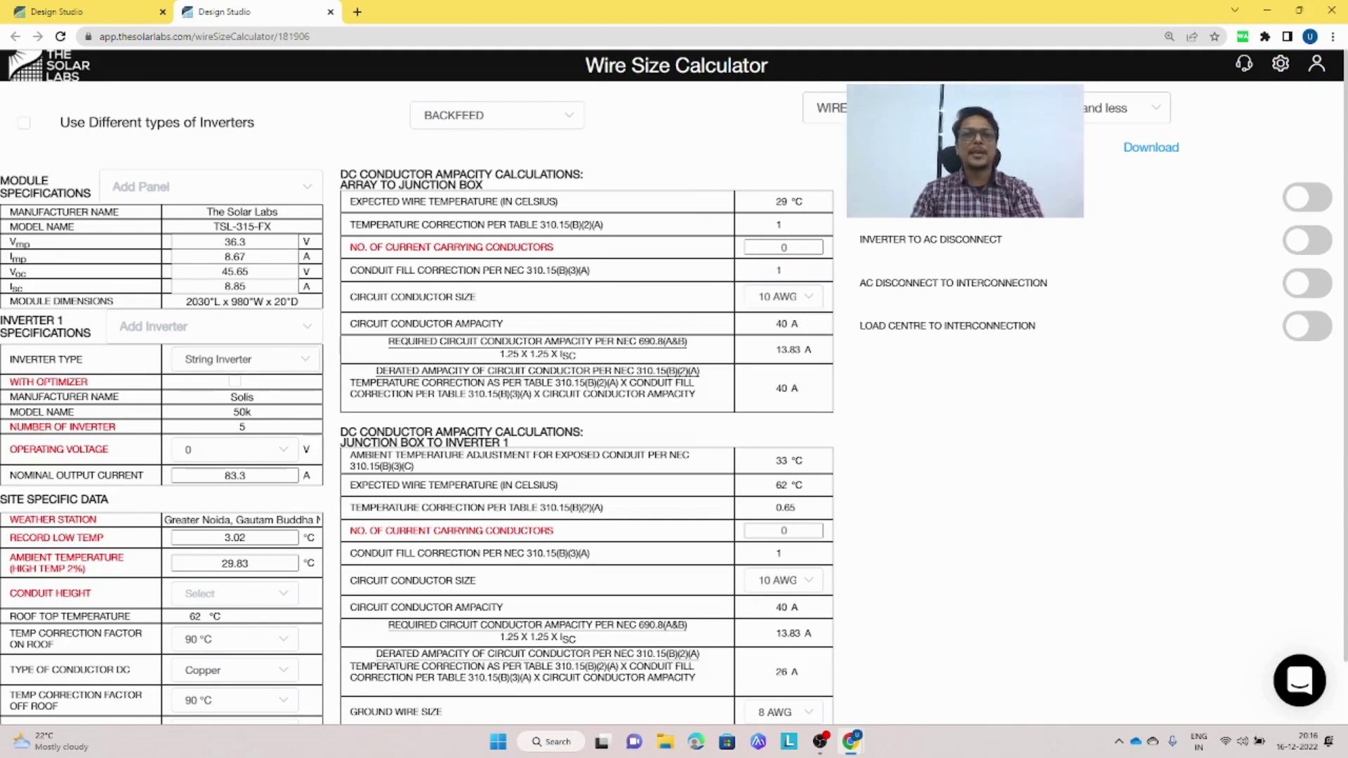
pyautogui.click(983, 107)
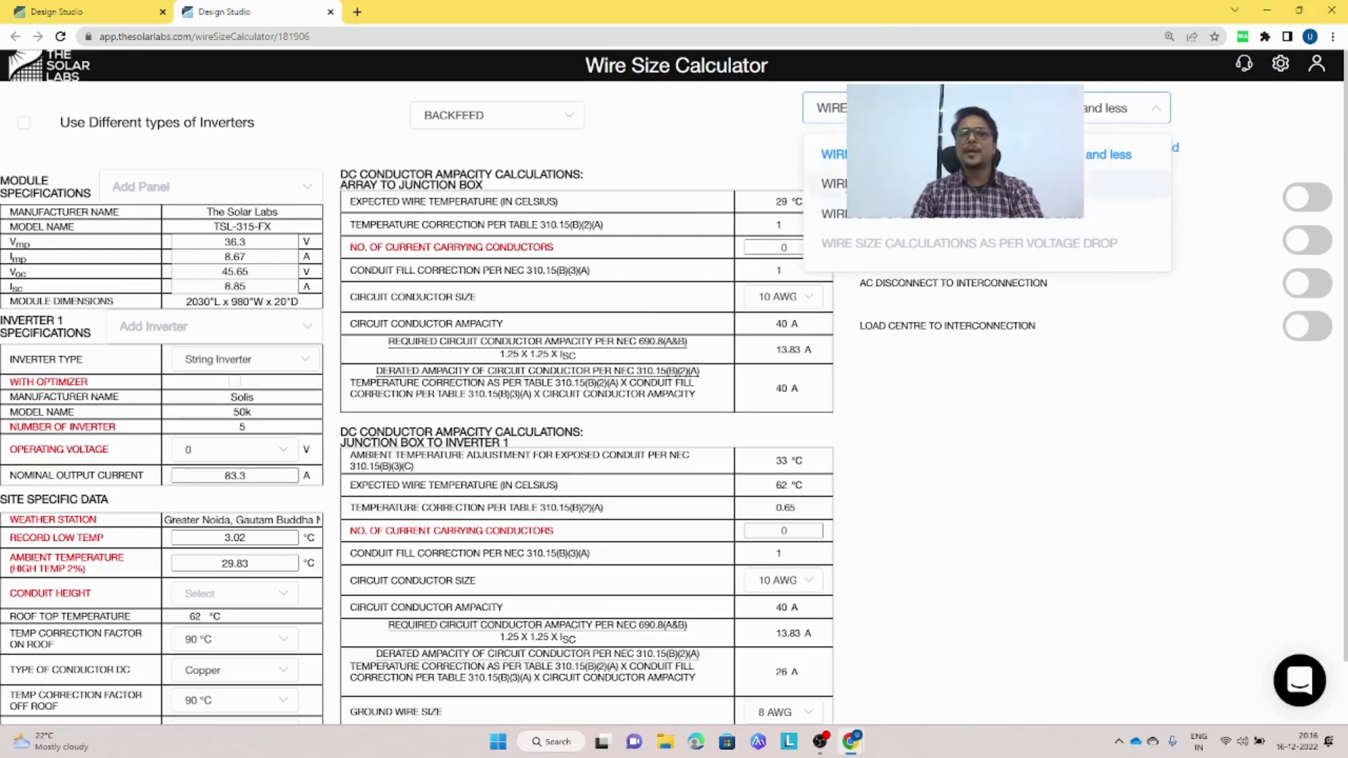
pyautogui.click(759, 153)
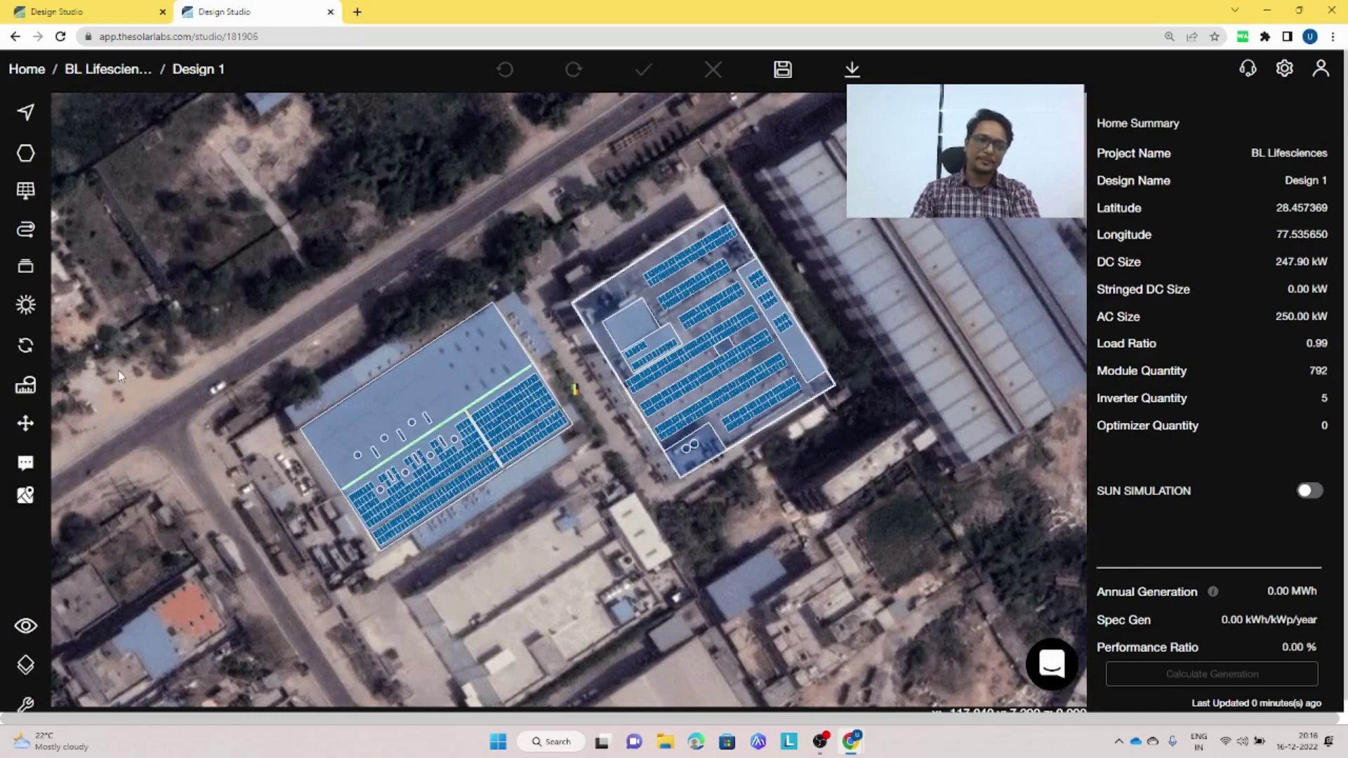
pyautogui.click(26, 632)
pyautogui.click(105, 659)
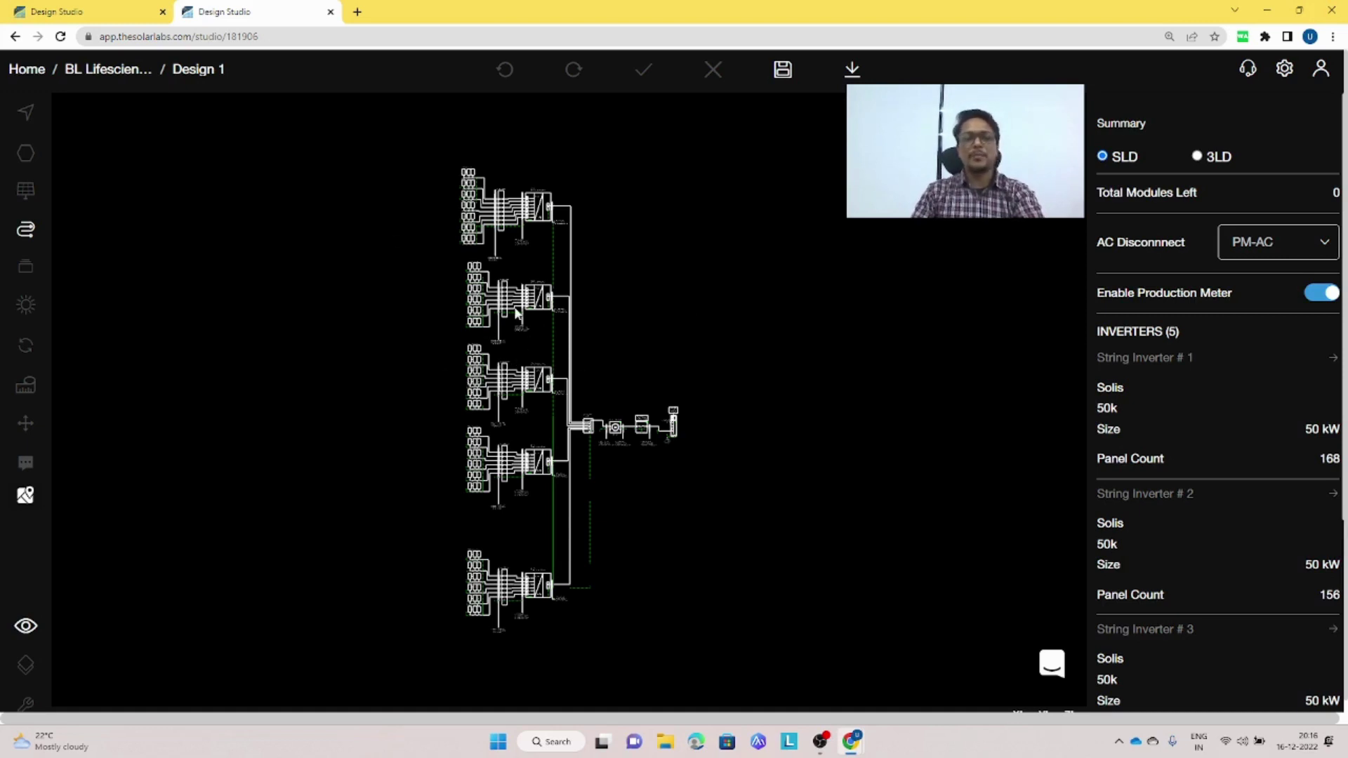
pyautogui.scroll(5, 484, 242)
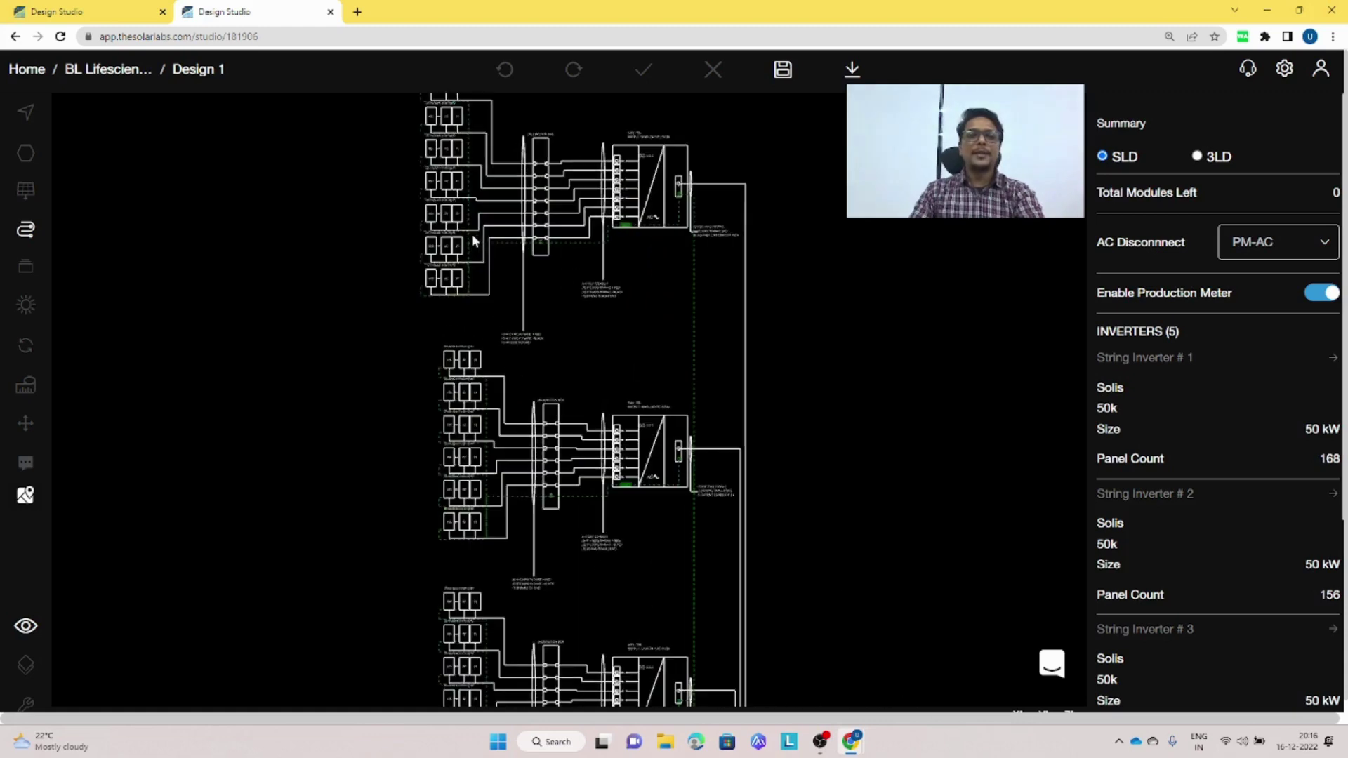
pyautogui.scroll(5, 467, 281)
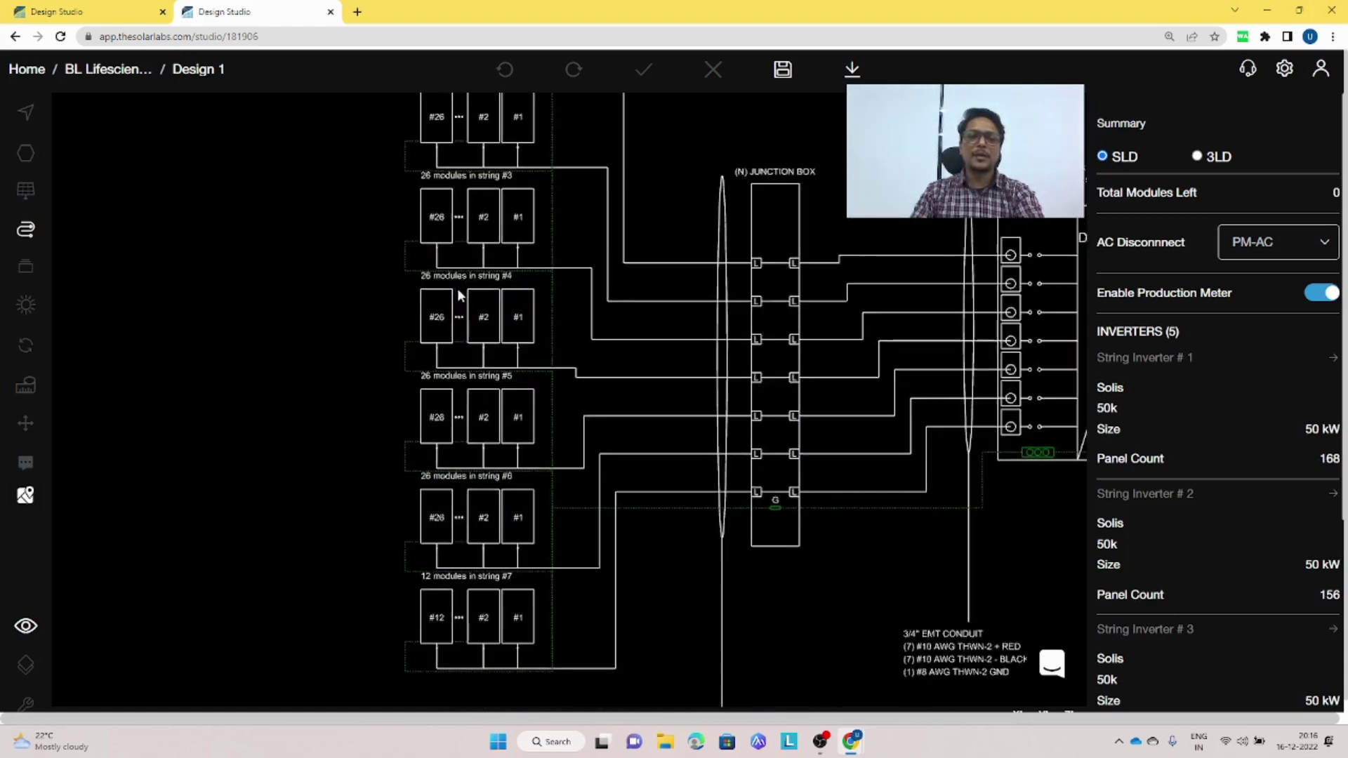
pyautogui.scroll(4, 459, 295)
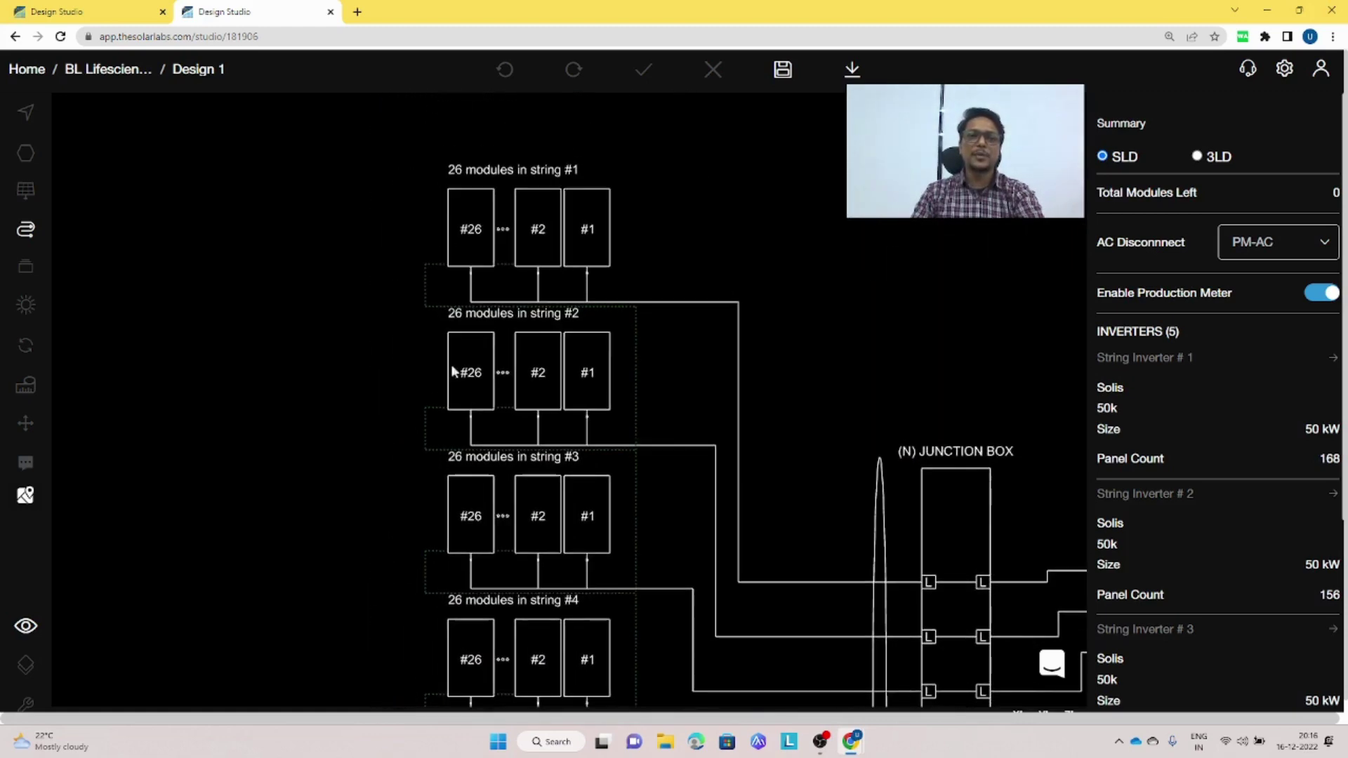
pyautogui.scroll(-3, 525, 423)
pyautogui.scroll(2, 511, 462)
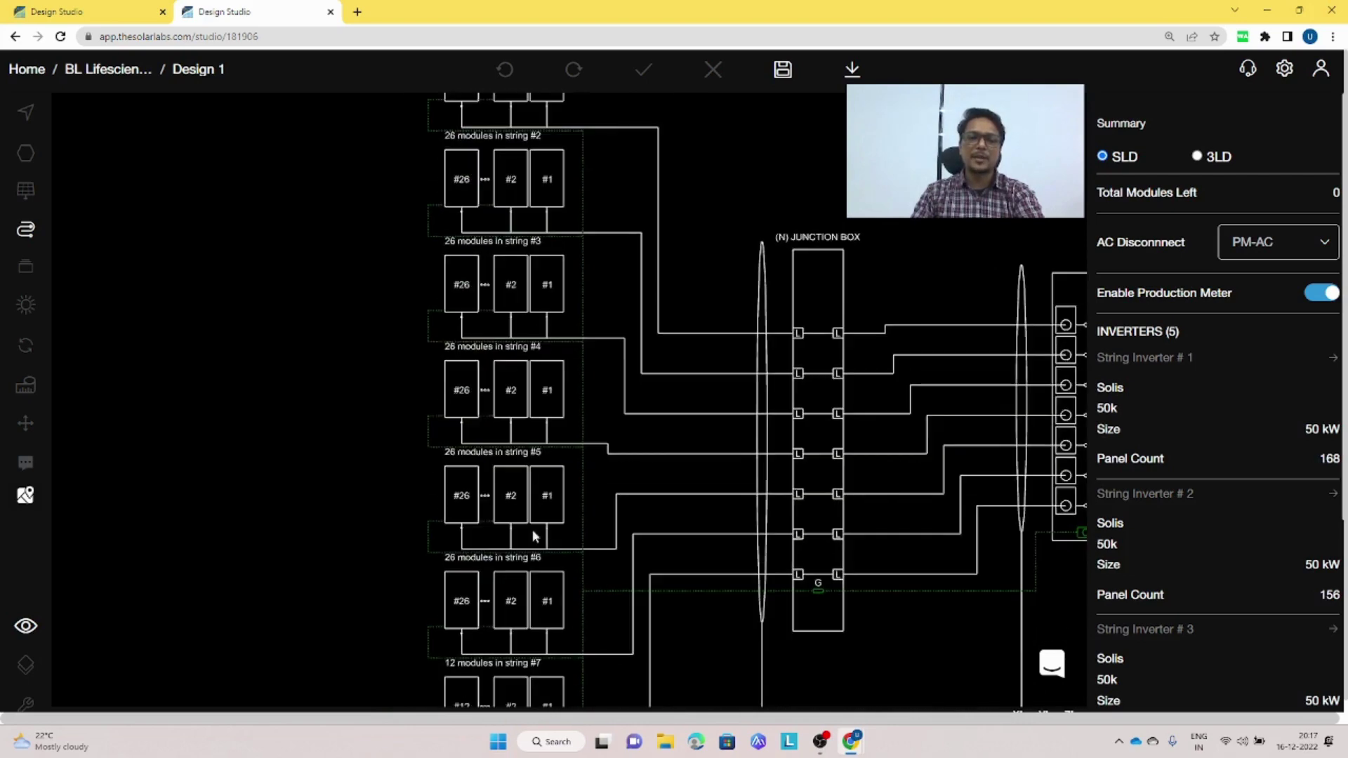
pyautogui.scroll(-3, 537, 520)
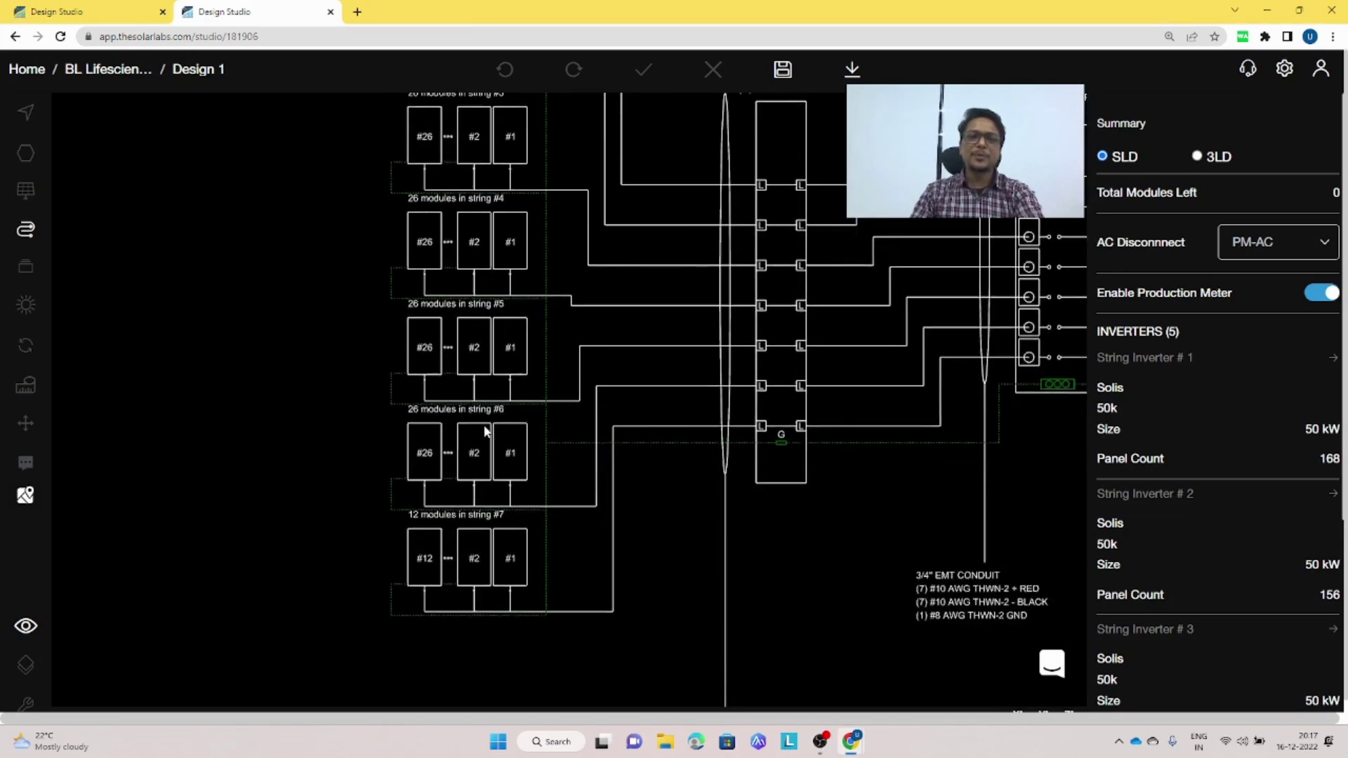
pyautogui.scroll(5, 495, 418)
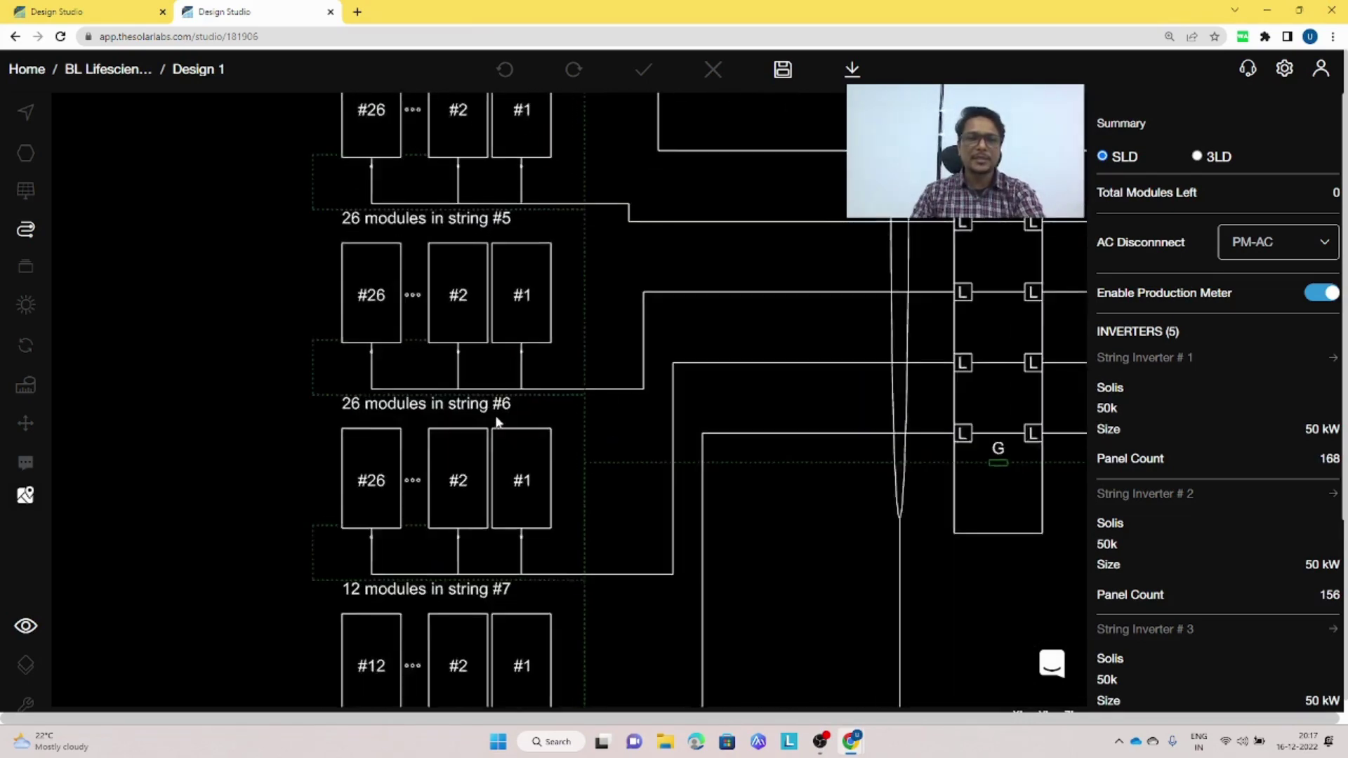
pyautogui.scroll(-4, 475, 556)
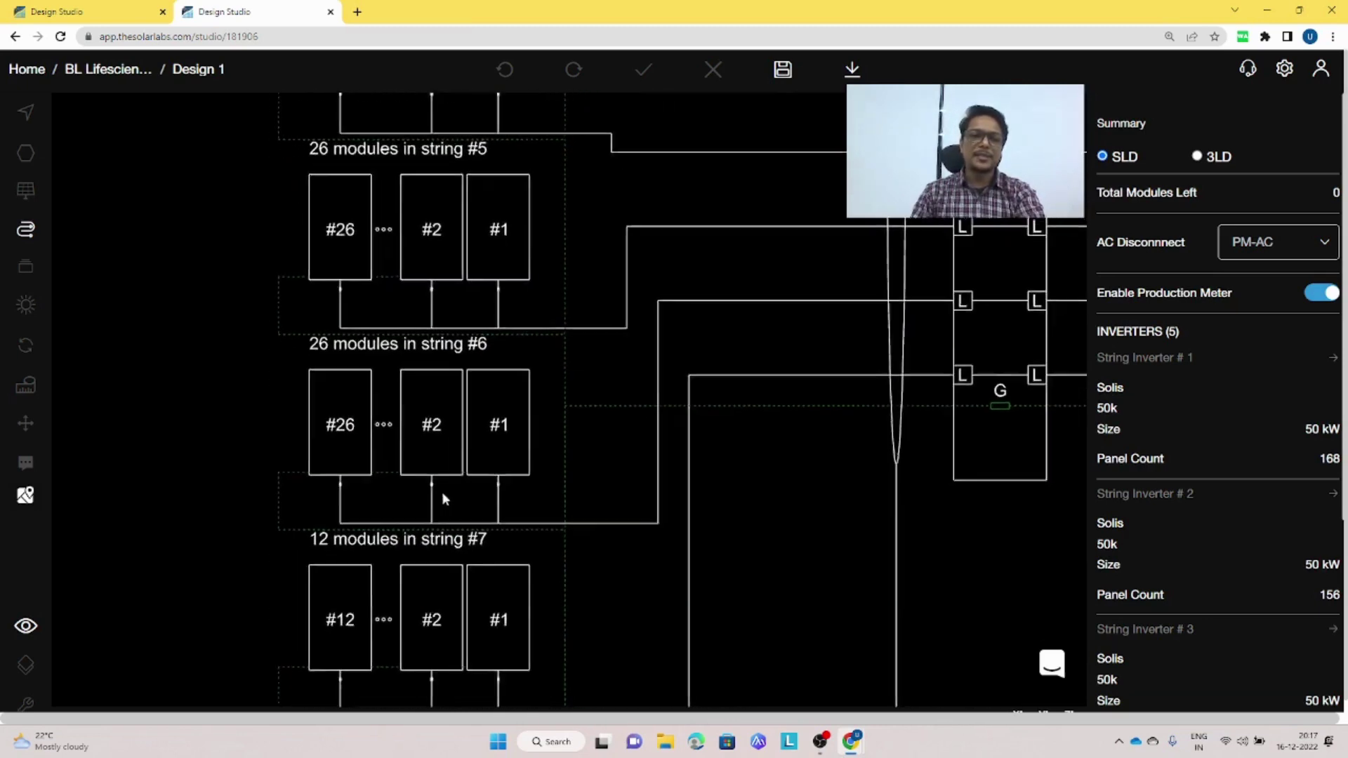
pyautogui.scroll(-4, 353, 485)
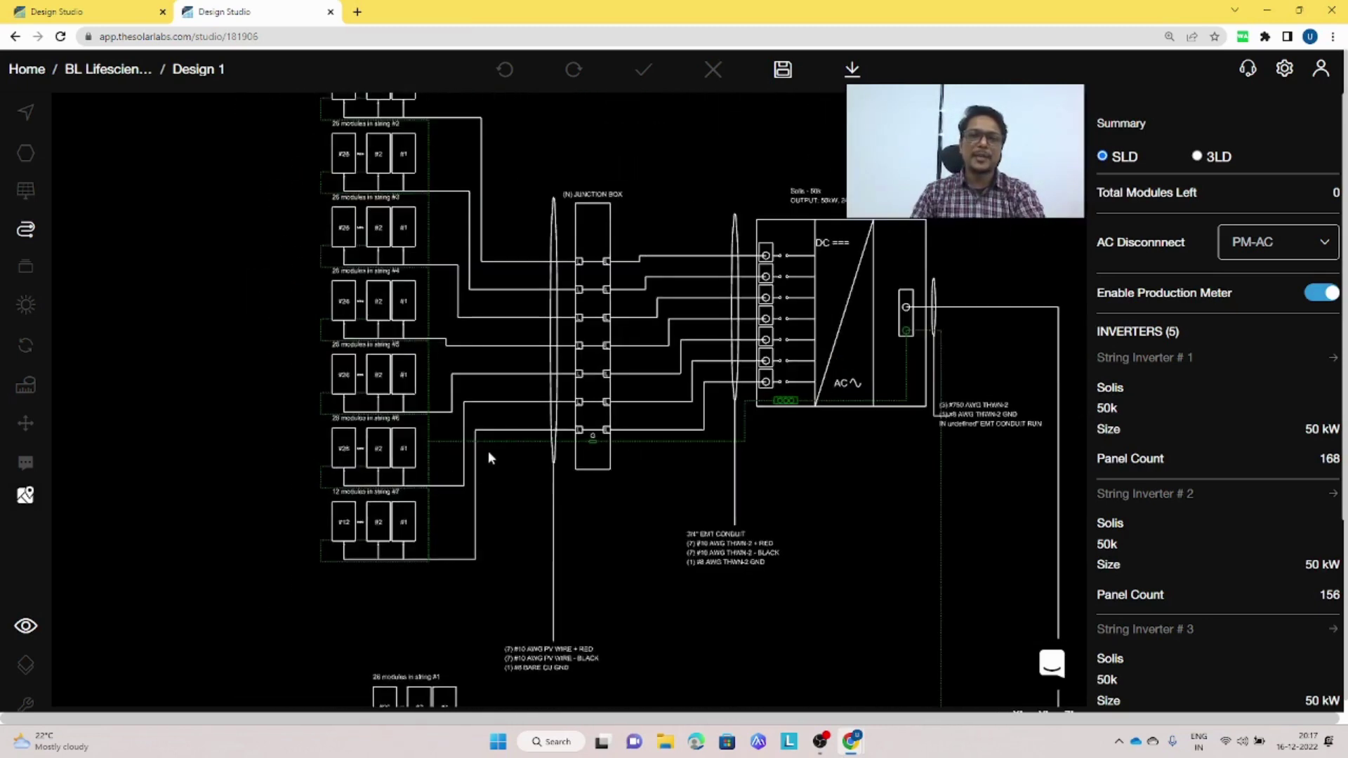
pyautogui.scroll(3, 572, 238)
pyautogui.scroll(4, 570, 250)
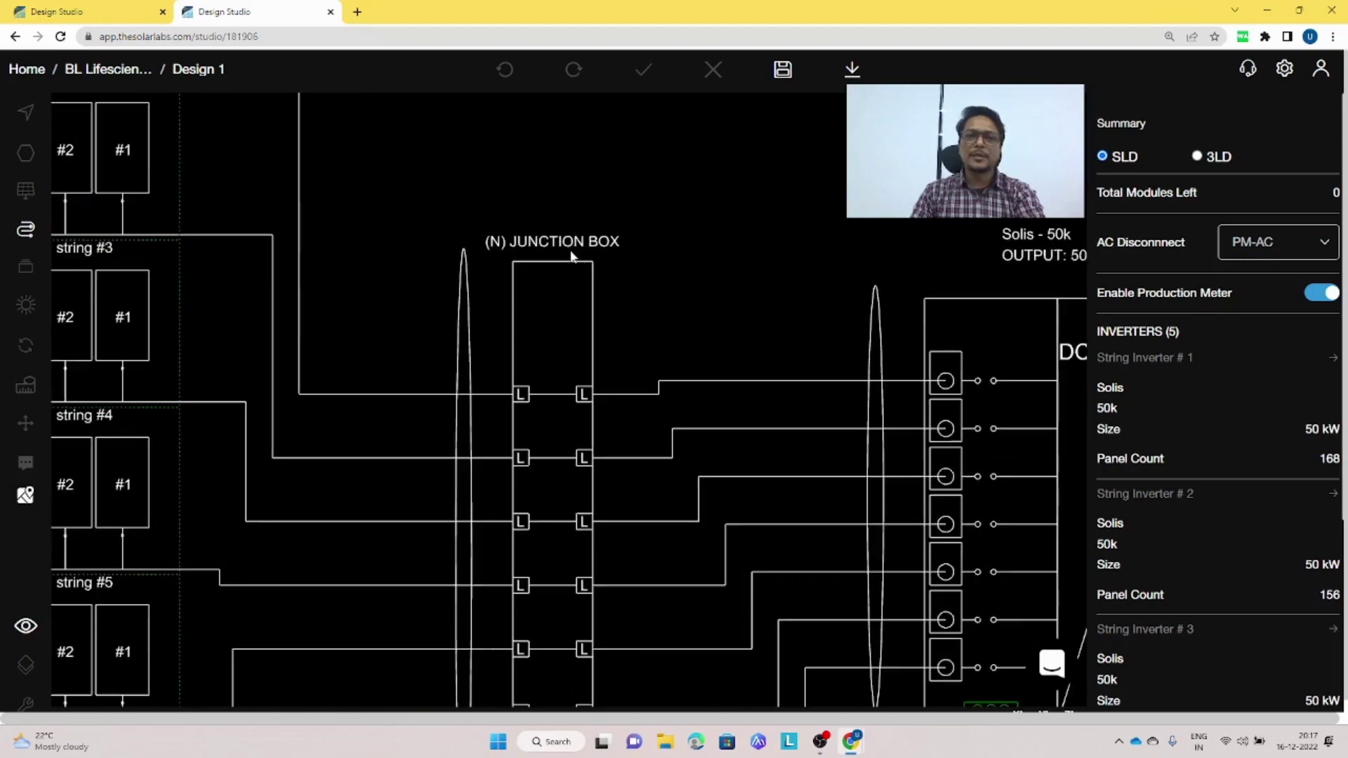
pyautogui.scroll(-4, 783, 320)
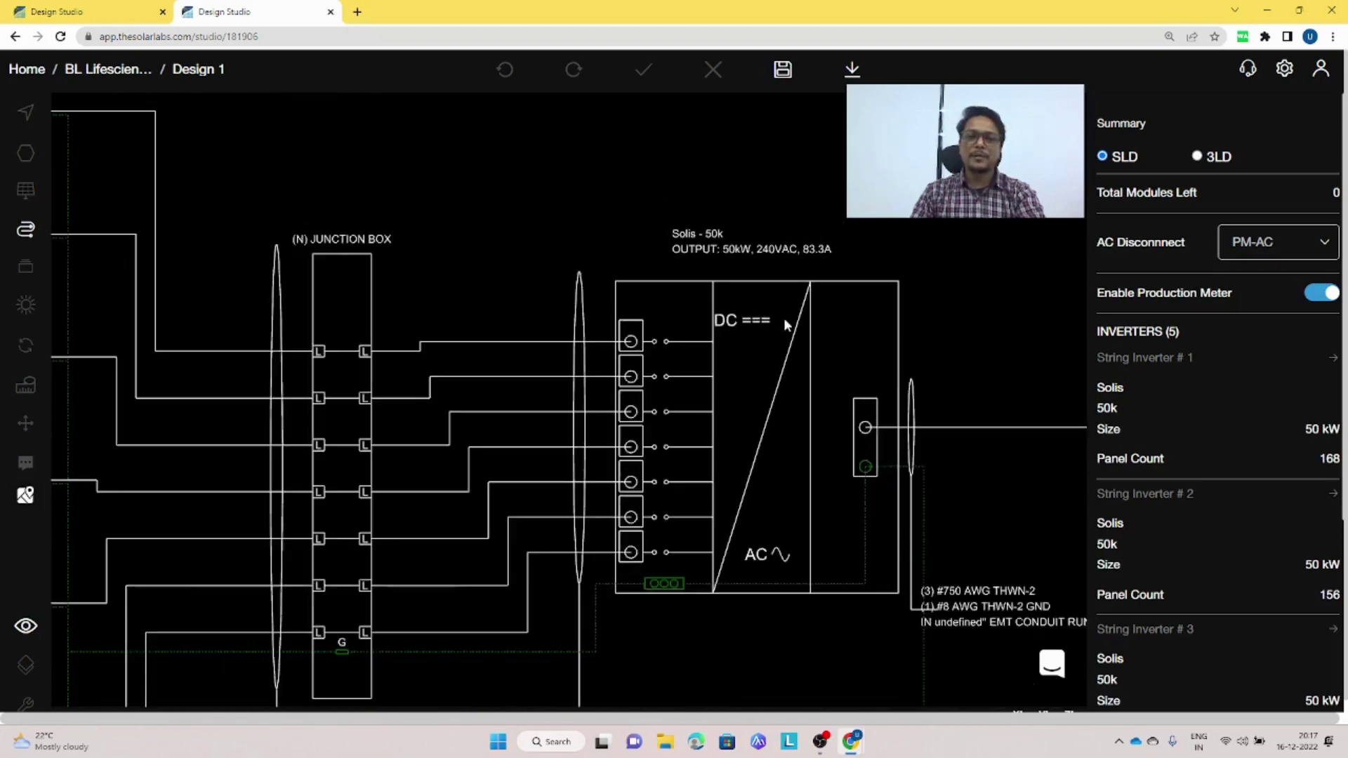
pyautogui.scroll(-5, 692, 357)
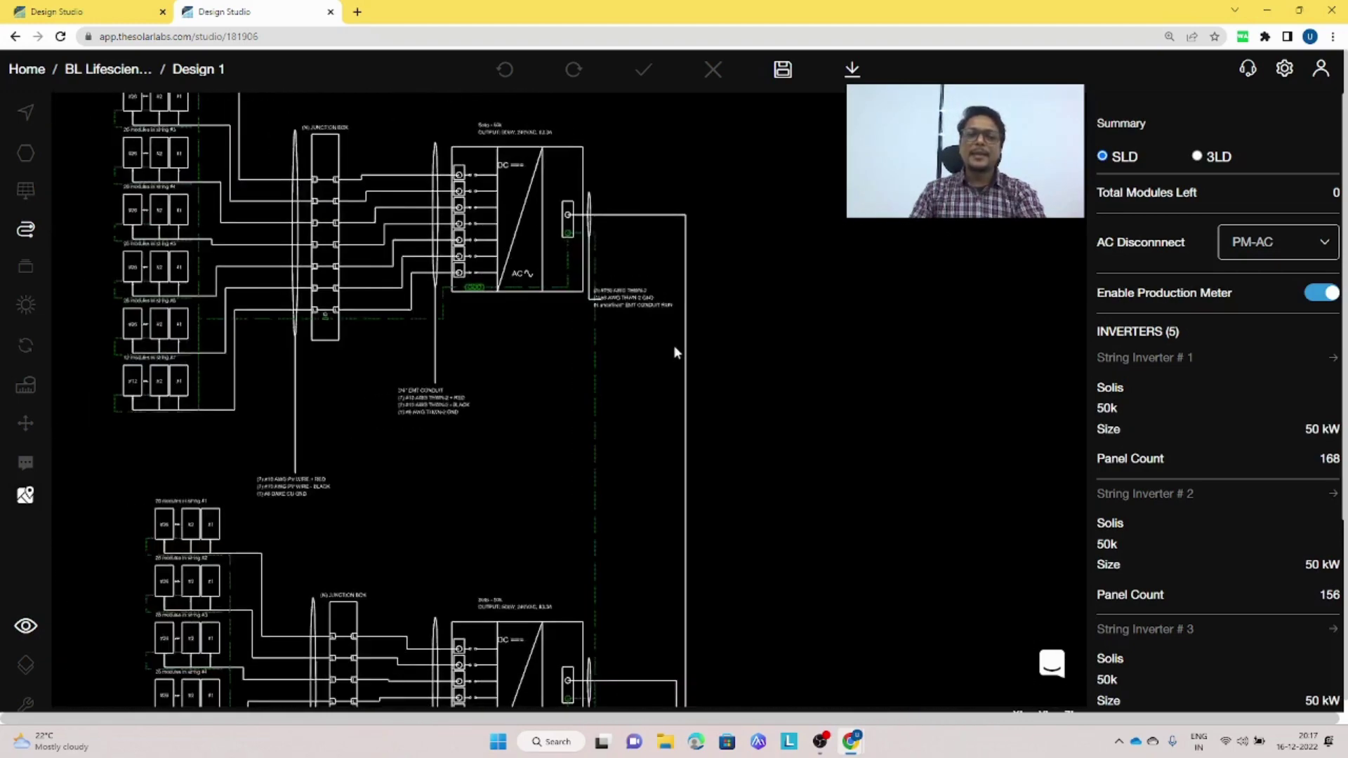
pyautogui.moveTo(705, 419); pyautogui.dragTo(584, 161)
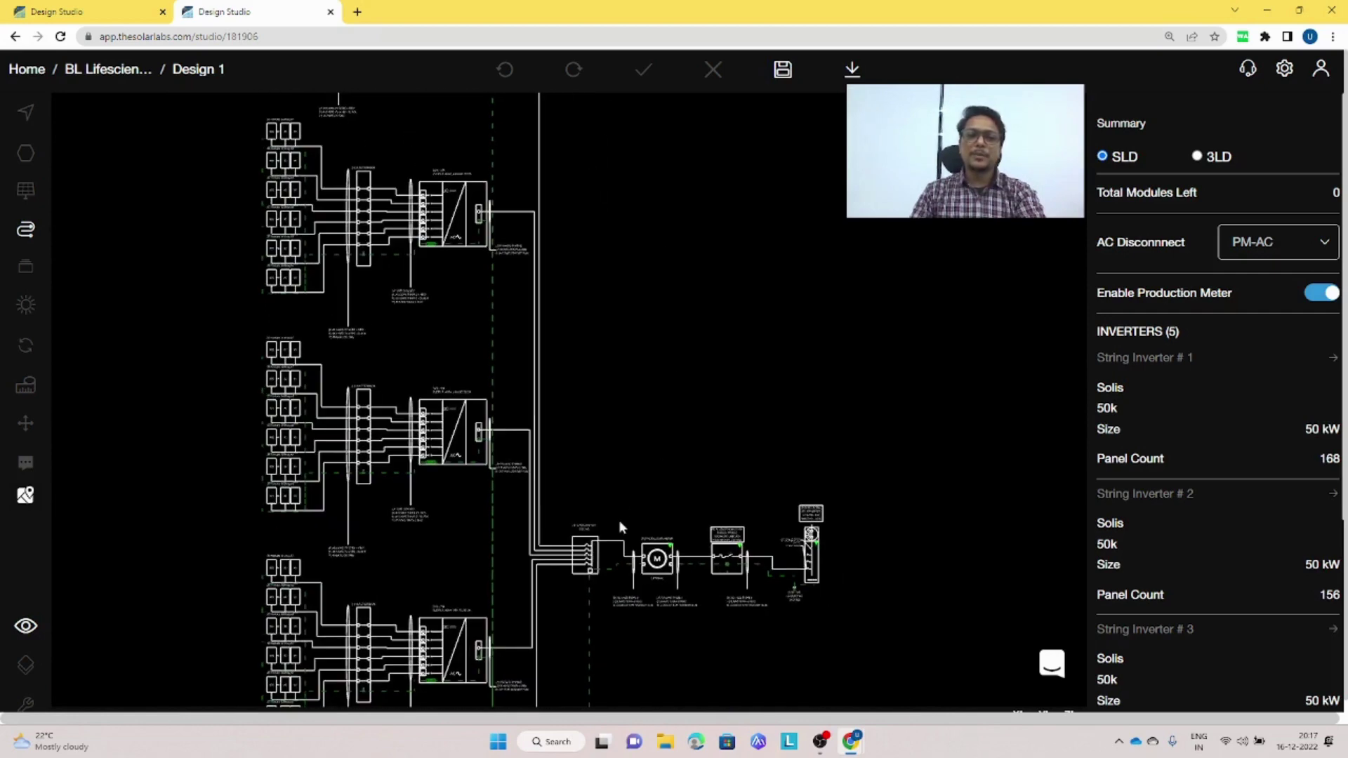
pyautogui.scroll(5, 676, 565)
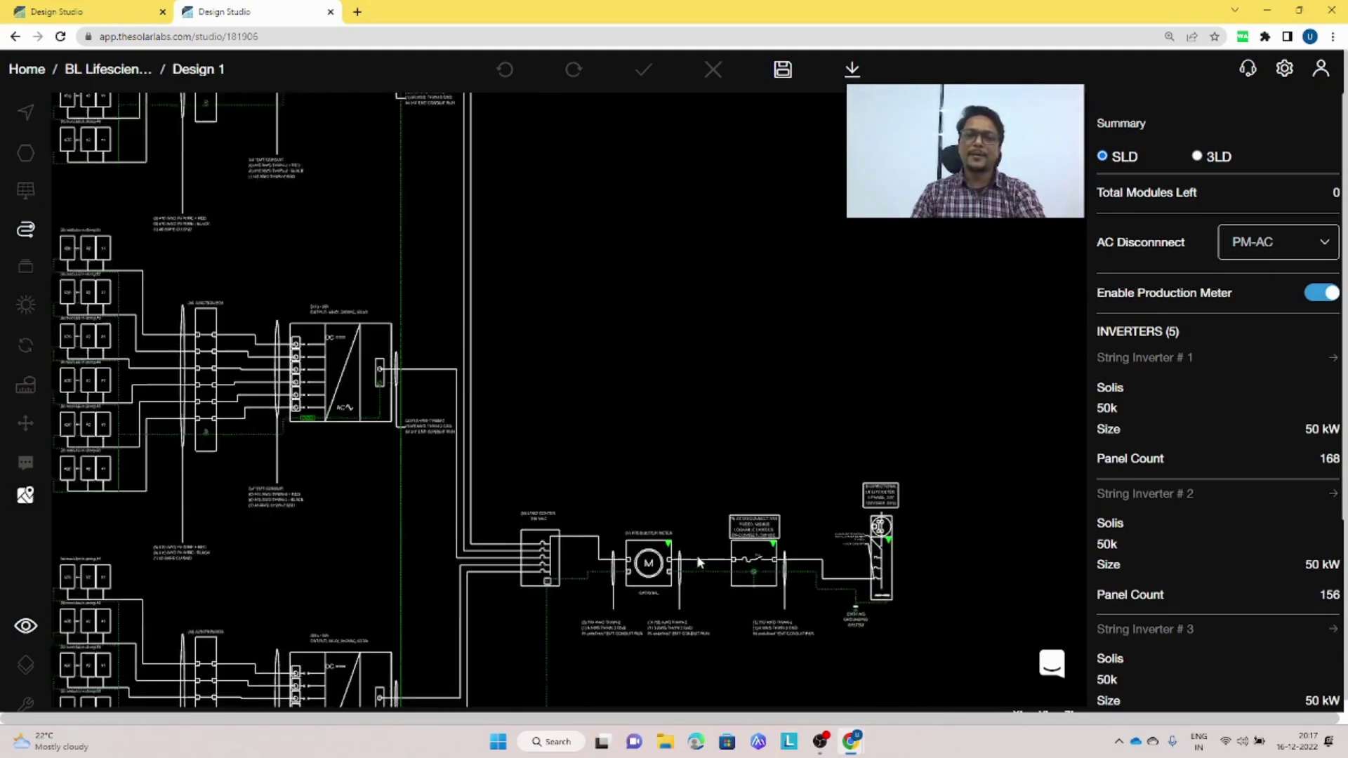
pyautogui.scroll(3, 695, 572)
pyautogui.moveTo(726, 587); pyautogui.dragTo(511, 495)
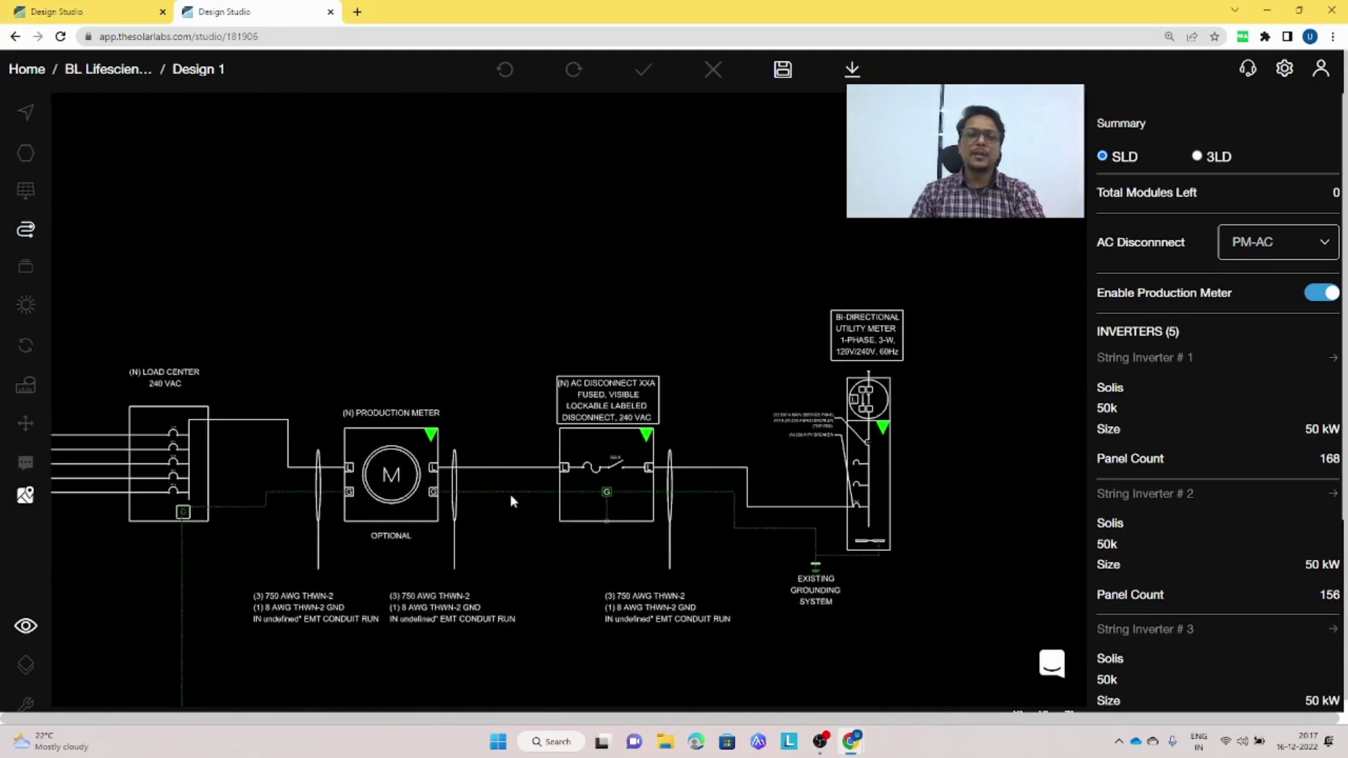
pyautogui.scroll(2, 520, 547)
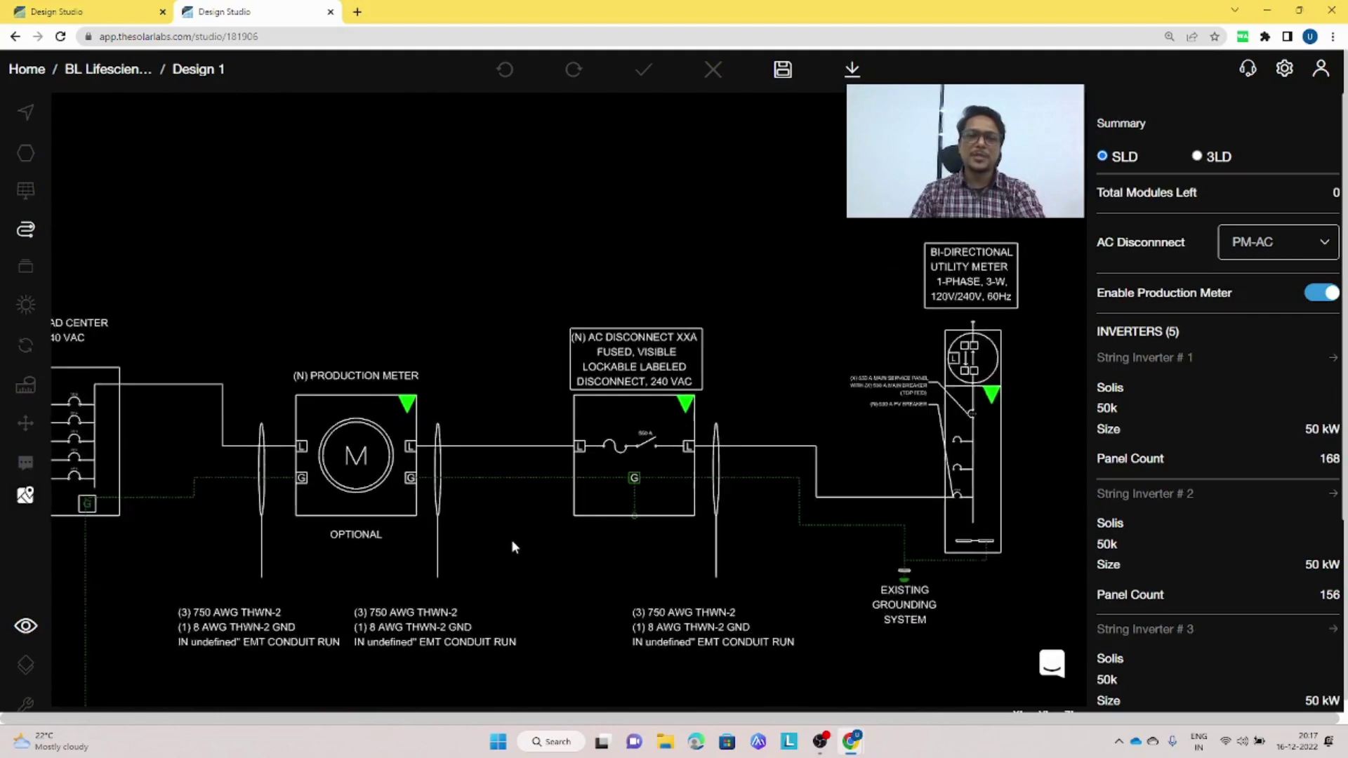
# Try the production meter's load-side and line-side connections, then restore its normal inline wiring.
pyautogui.click(403, 398)
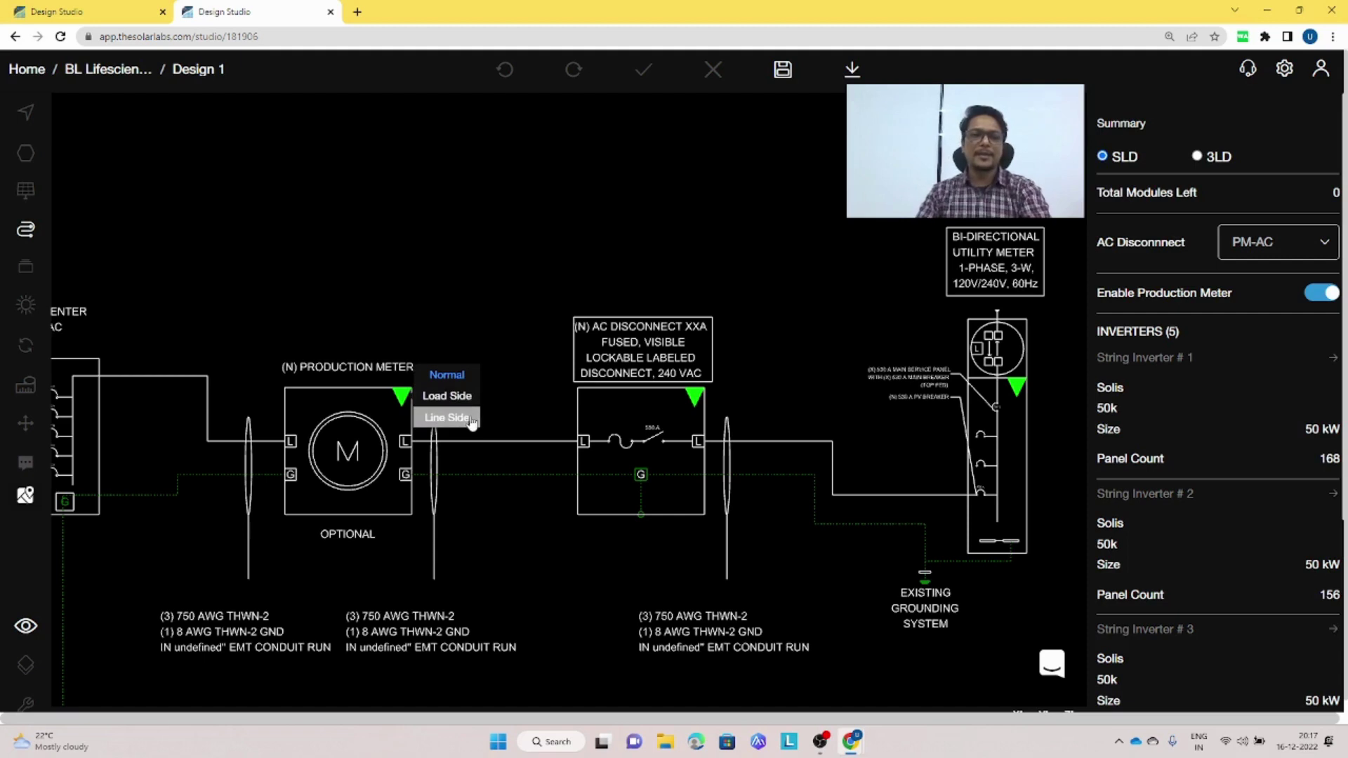
pyautogui.click(460, 397)
pyautogui.click(402, 397)
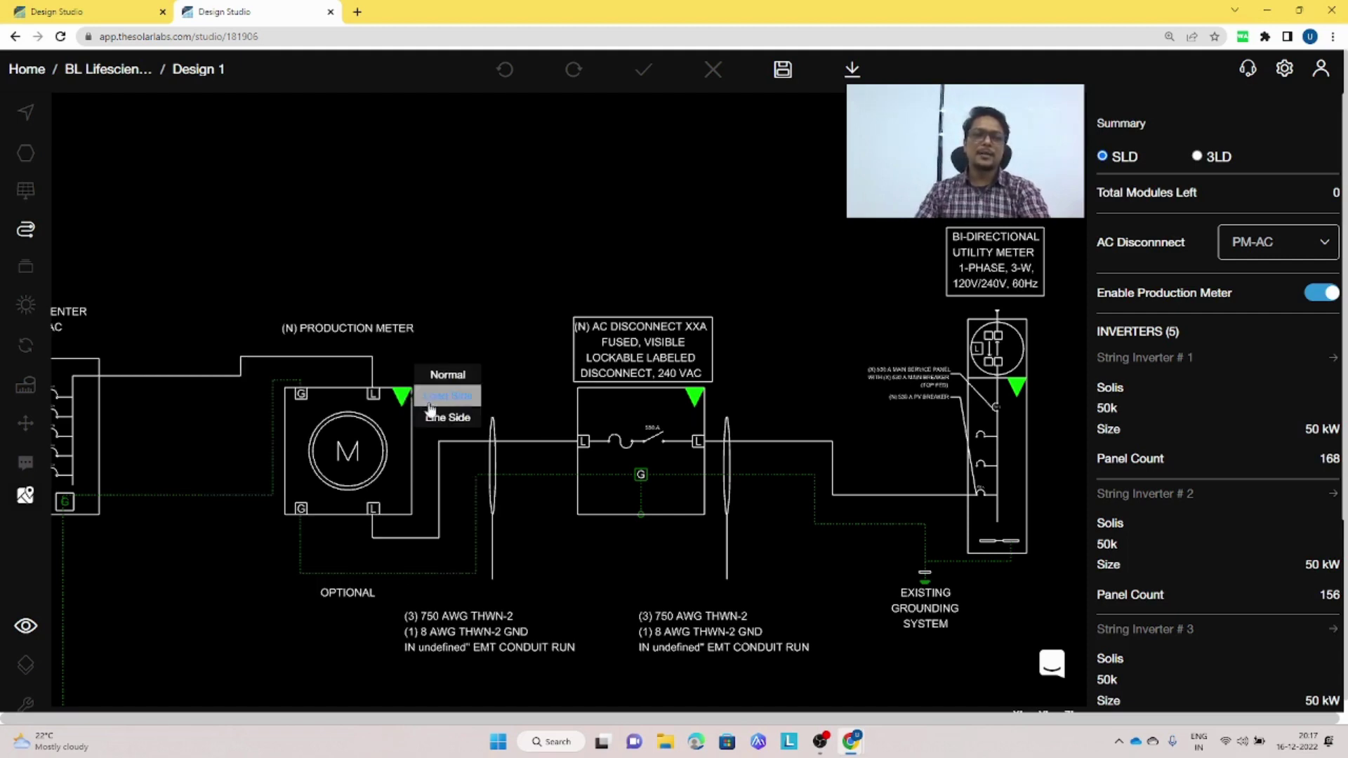
pyautogui.click(435, 413)
pyautogui.click(402, 398)
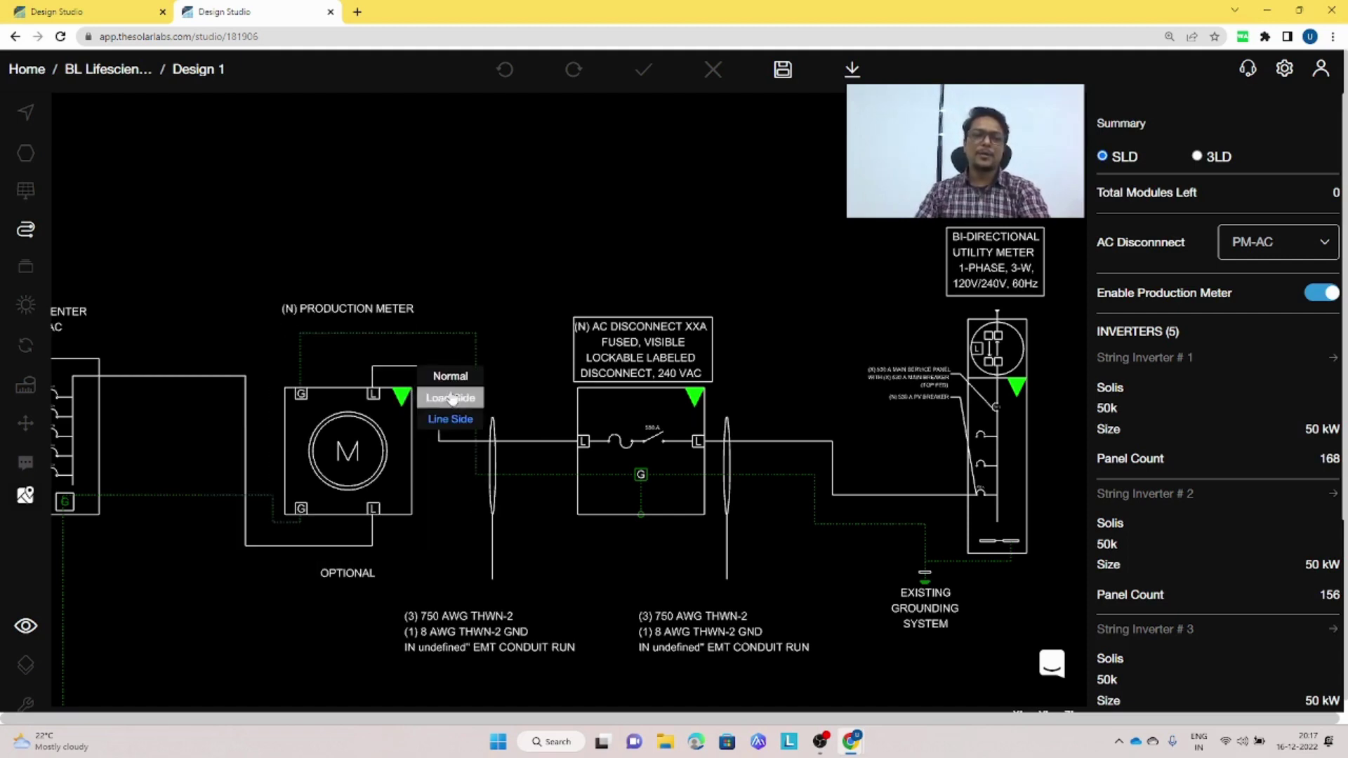
pyautogui.click(453, 390)
# Switch the AC disconnect to non-fused and back to fused, then bring up the utility meter's panel types.
pyautogui.click(695, 400)
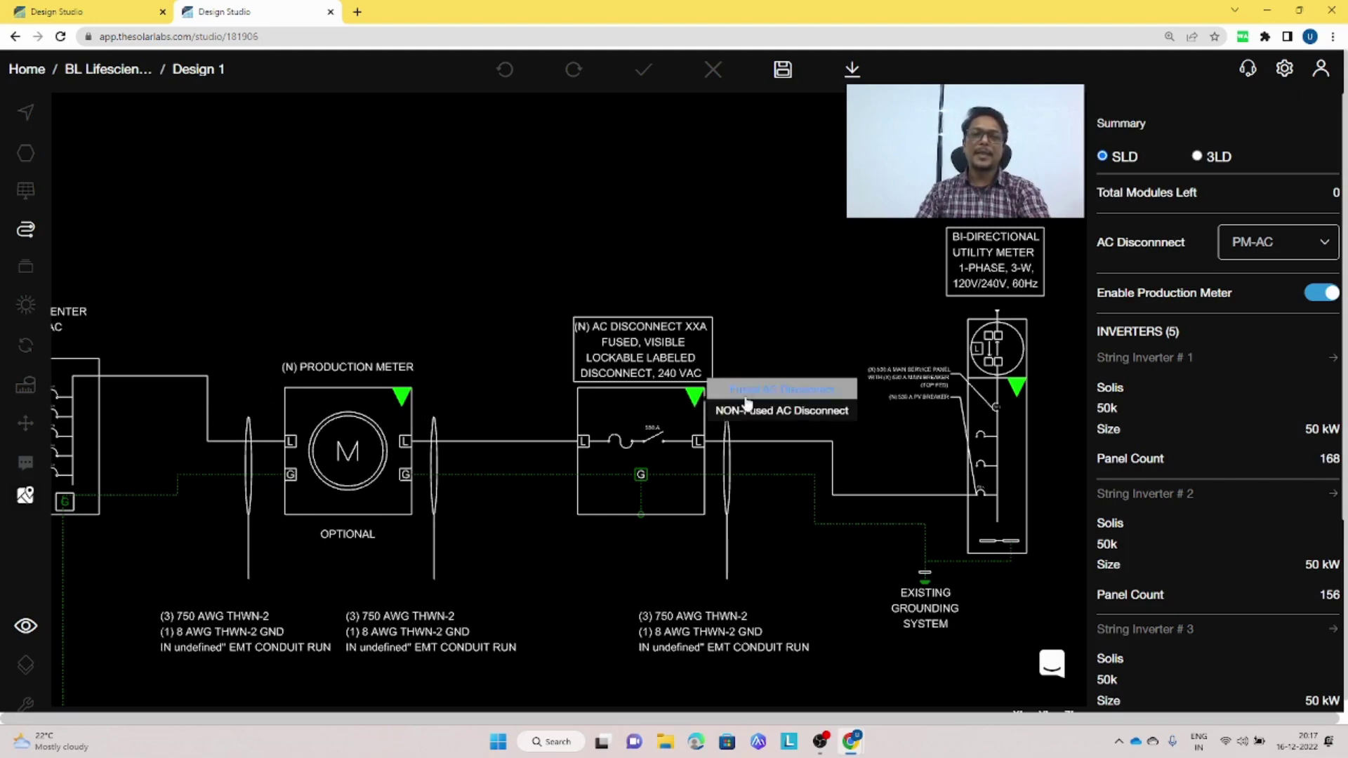
pyautogui.moveTo(739, 492); pyautogui.dragTo(465, 551)
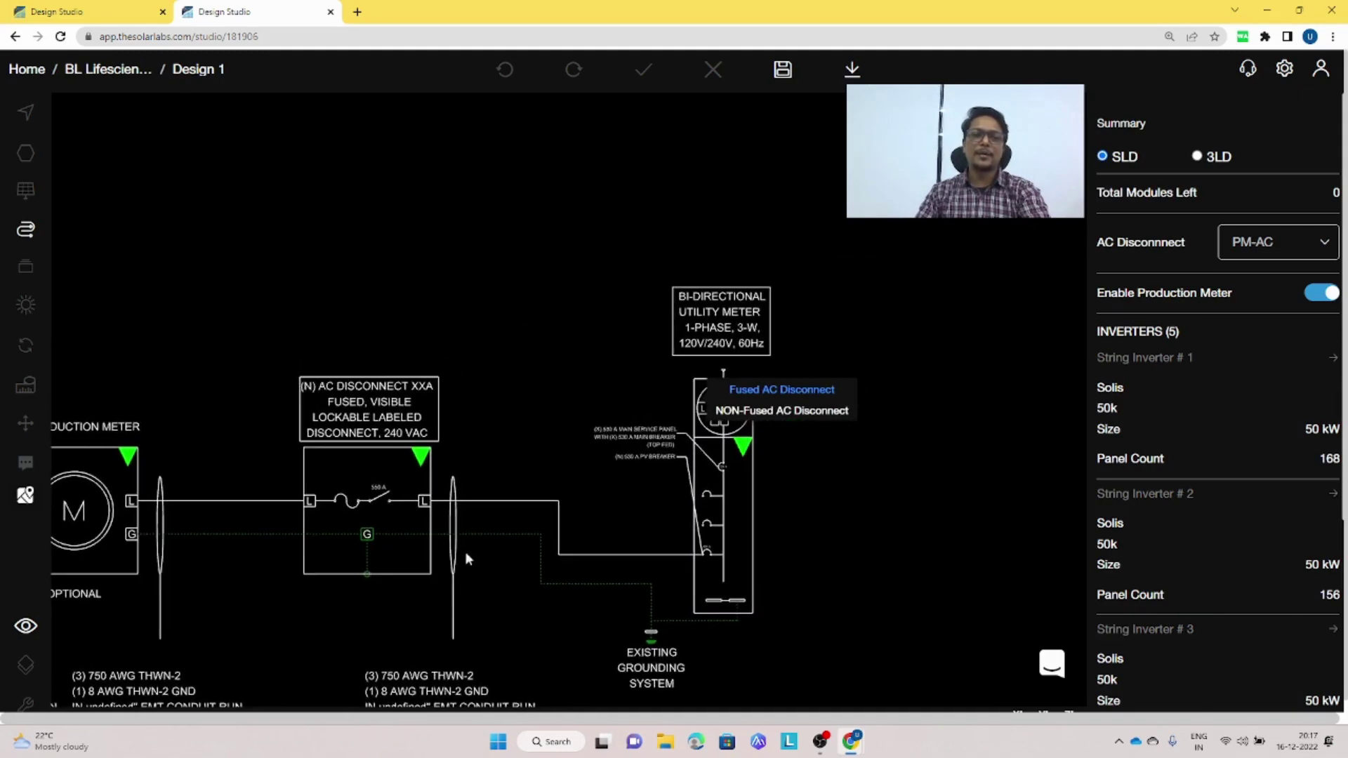
pyautogui.click(422, 455)
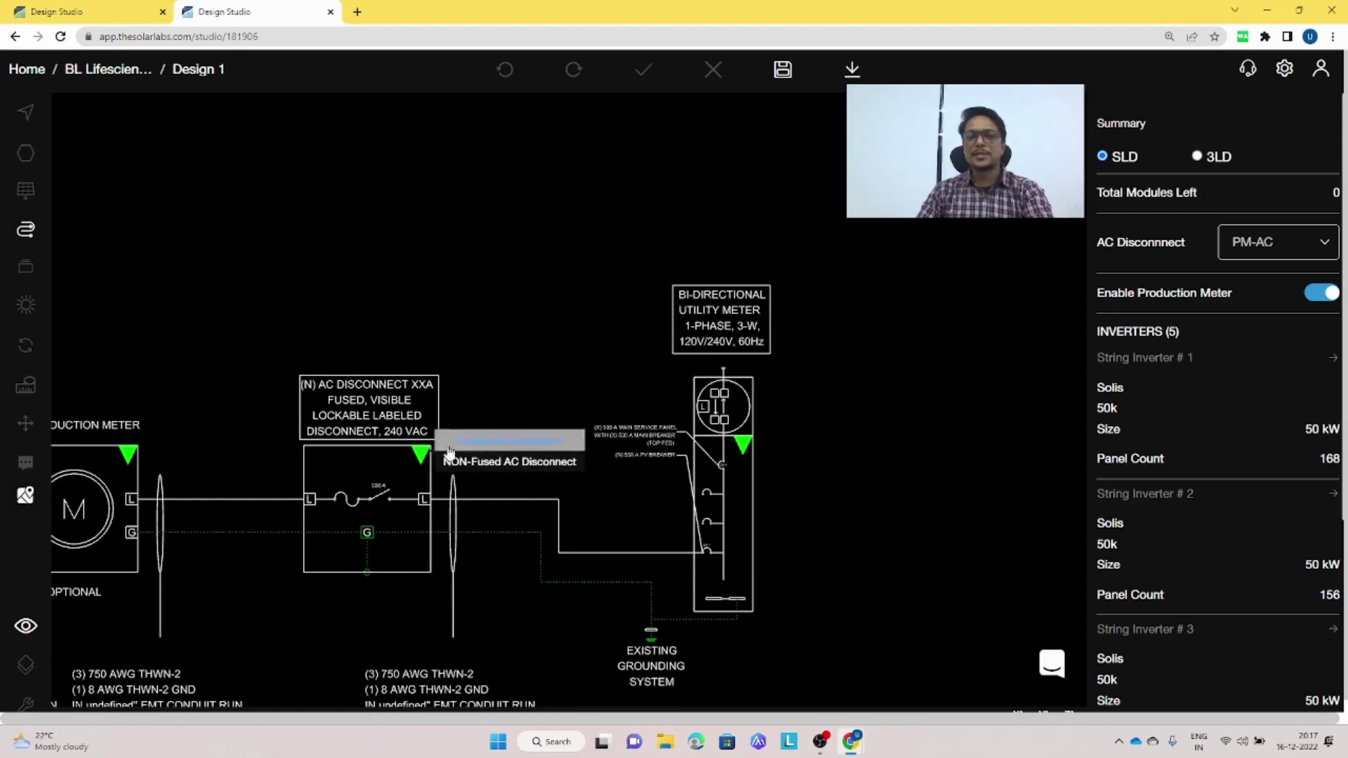
pyautogui.click(467, 462)
pyautogui.click(424, 455)
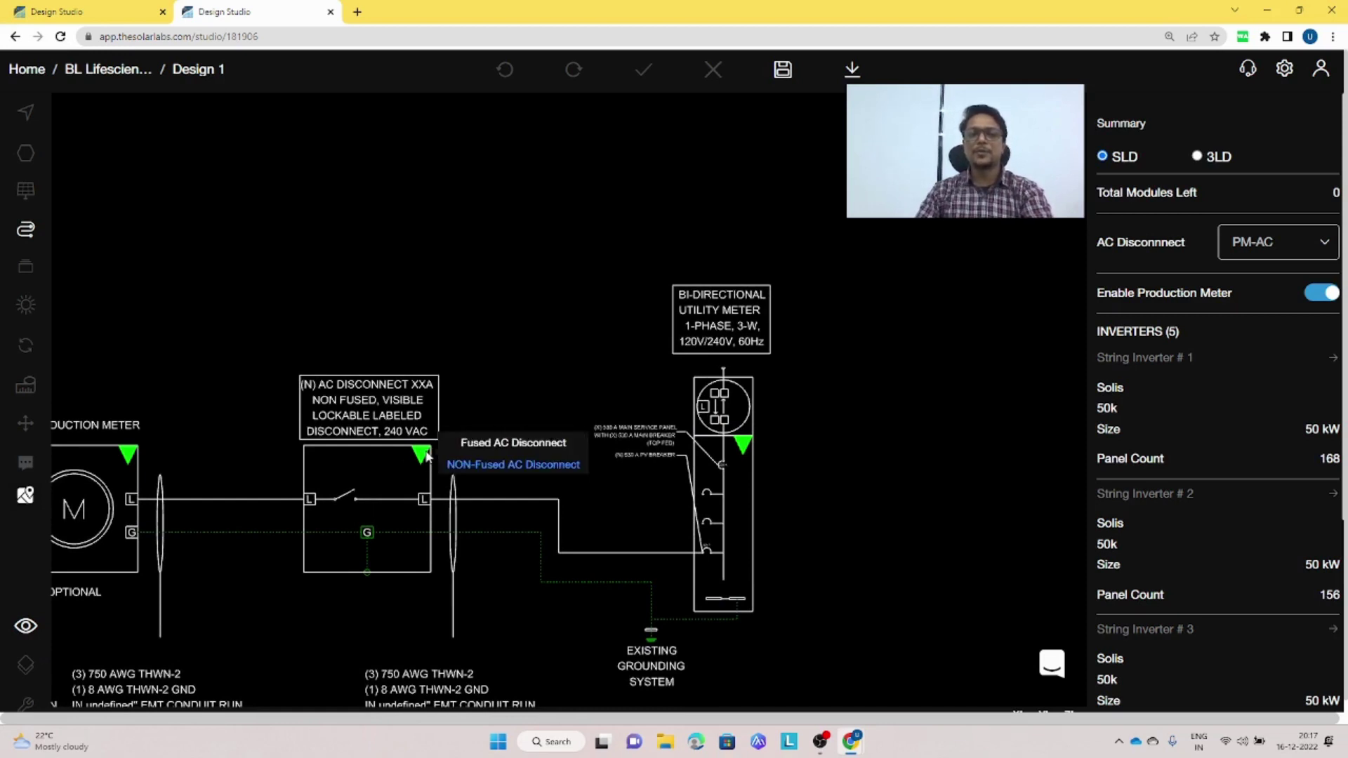
pyautogui.click(502, 443)
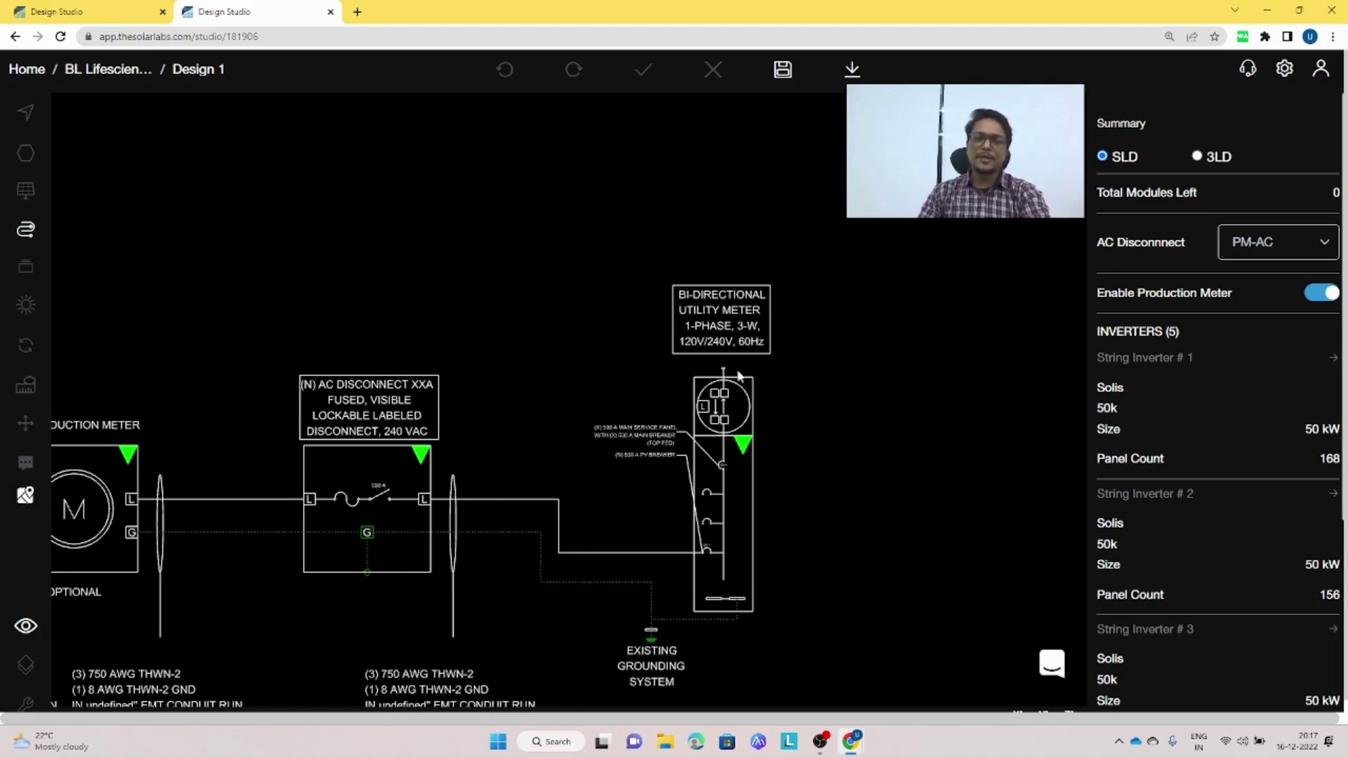
pyautogui.click(738, 455)
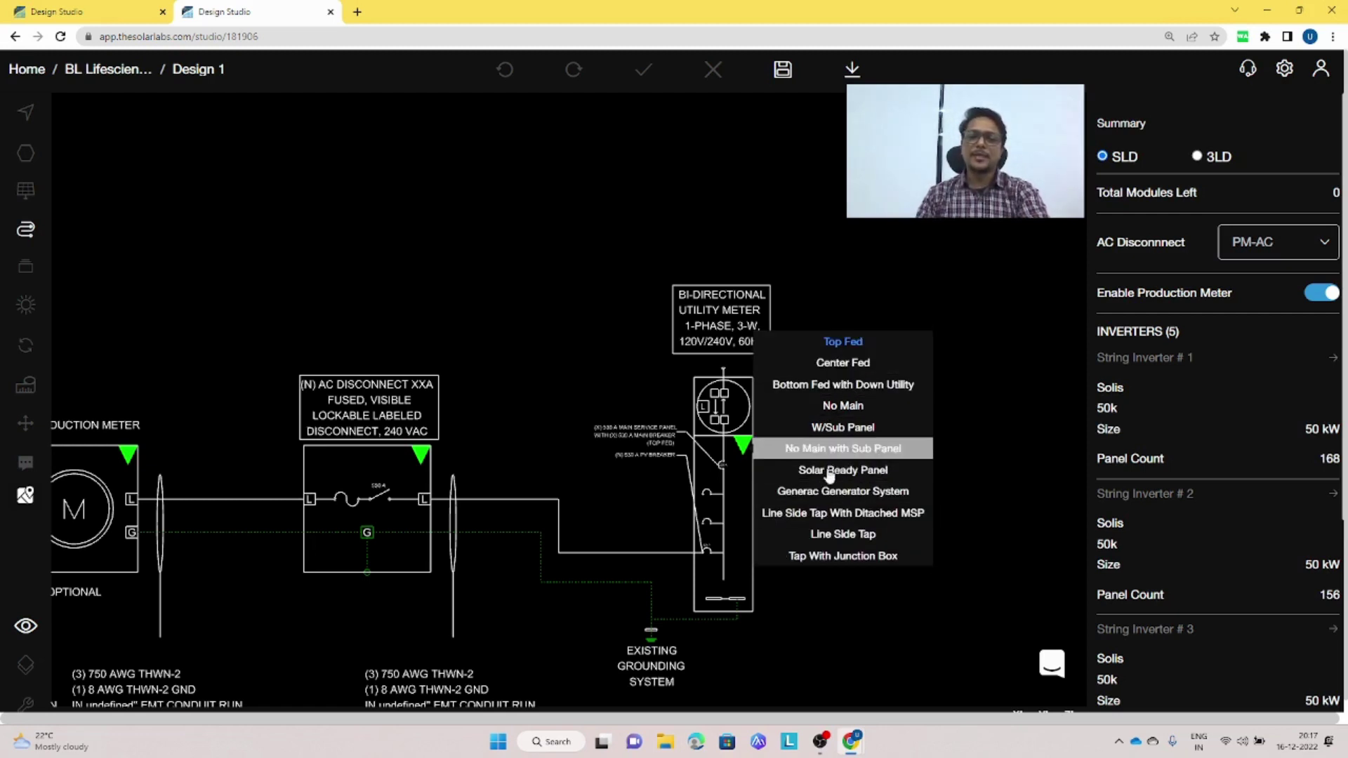
# Choose W/Sub Panel to add a 530 A sub panel with a 530 A PV breaker, and review it.
pyautogui.click(850, 429)
pyautogui.scroll(-5, 392, 444)
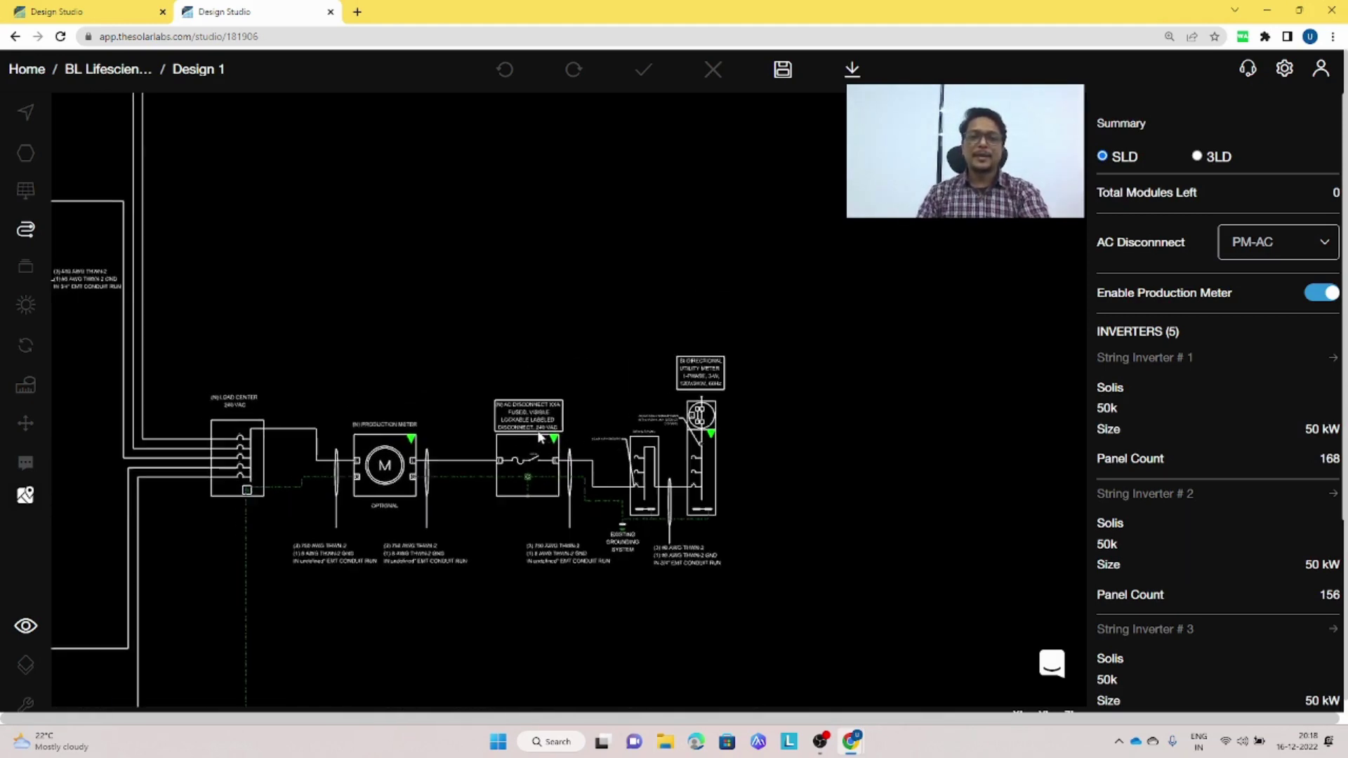
pyautogui.scroll(4, 646, 457)
pyautogui.scroll(3, 652, 447)
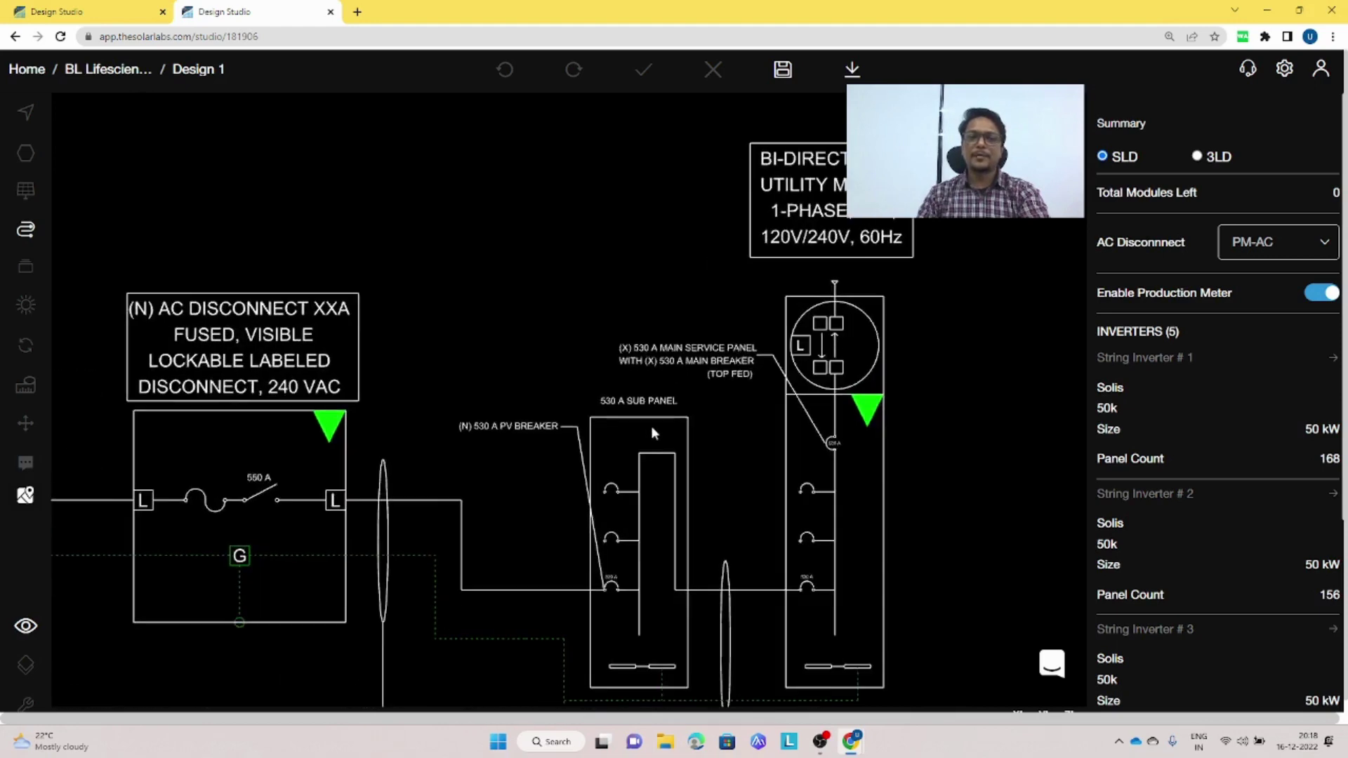
pyautogui.scroll(-6, 678, 406)
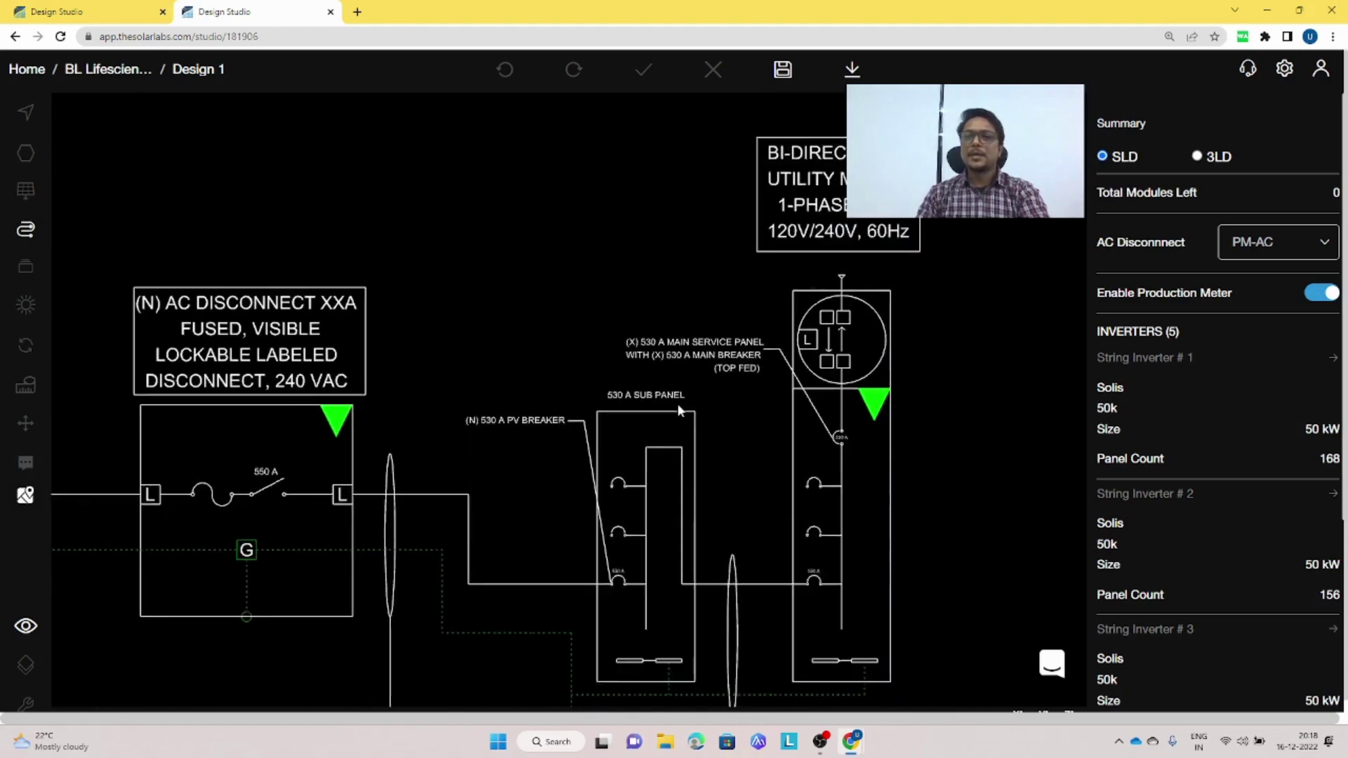
pyautogui.moveTo(404, 431); pyautogui.dragTo(493, 434)
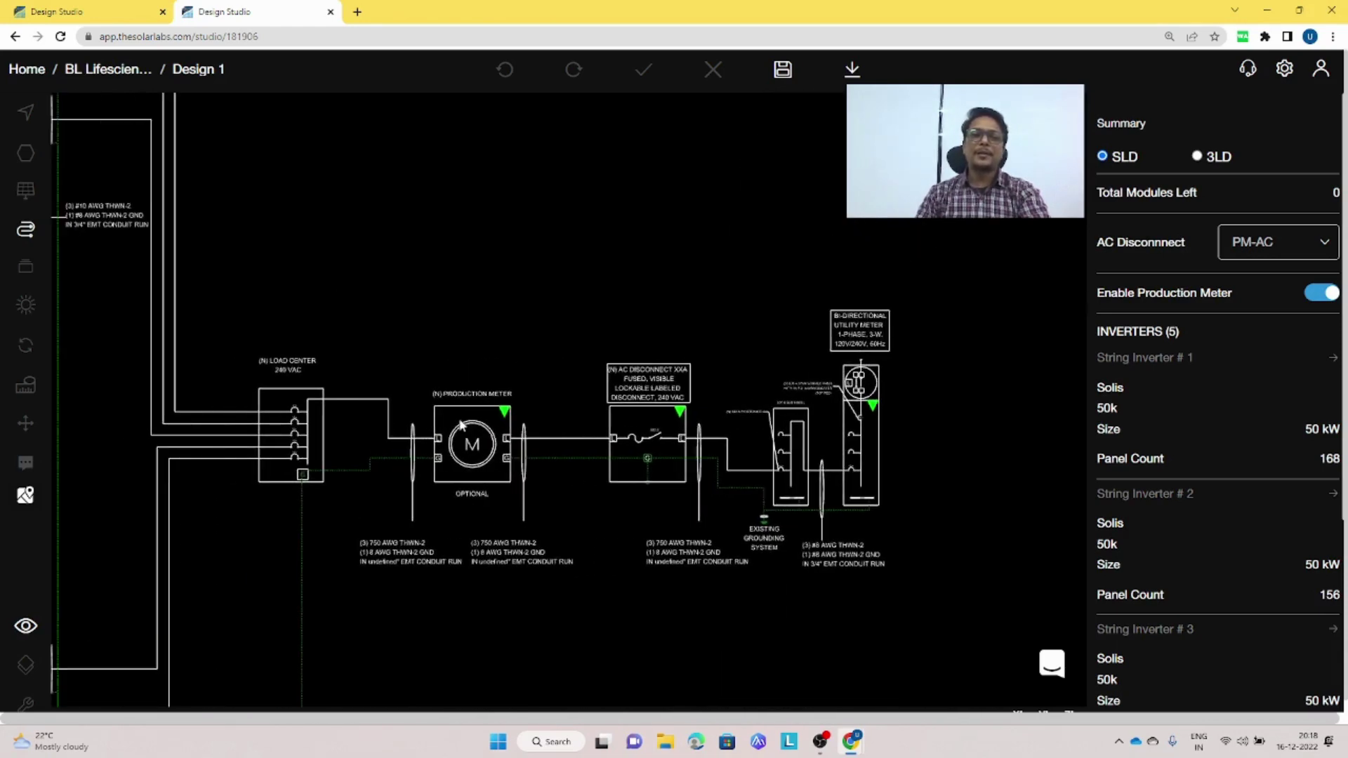
pyautogui.scroll(-5, 794, 404)
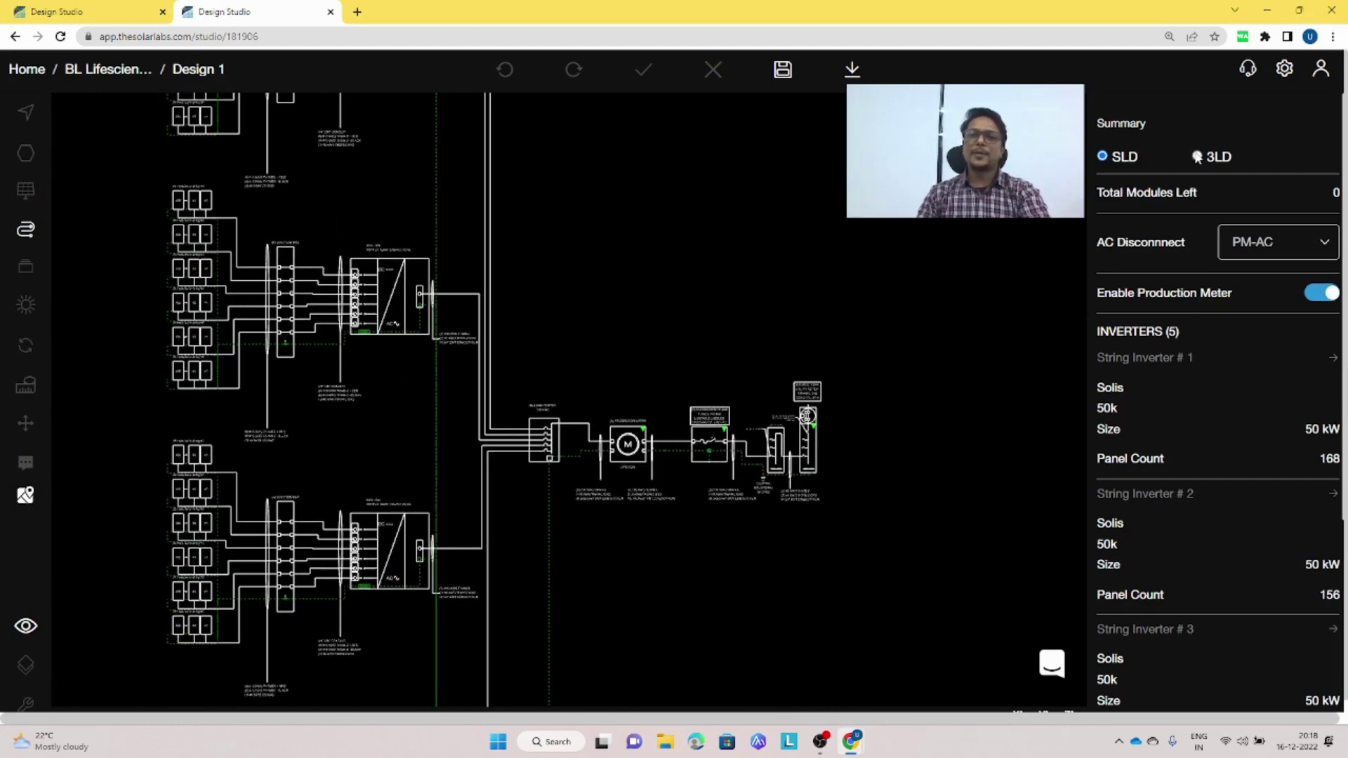
# Switch to the 3LD diagram and review its red wiring from inverters through the load center to the utility meter.
pyautogui.click(1196, 157)
pyautogui.scroll(6, 705, 469)
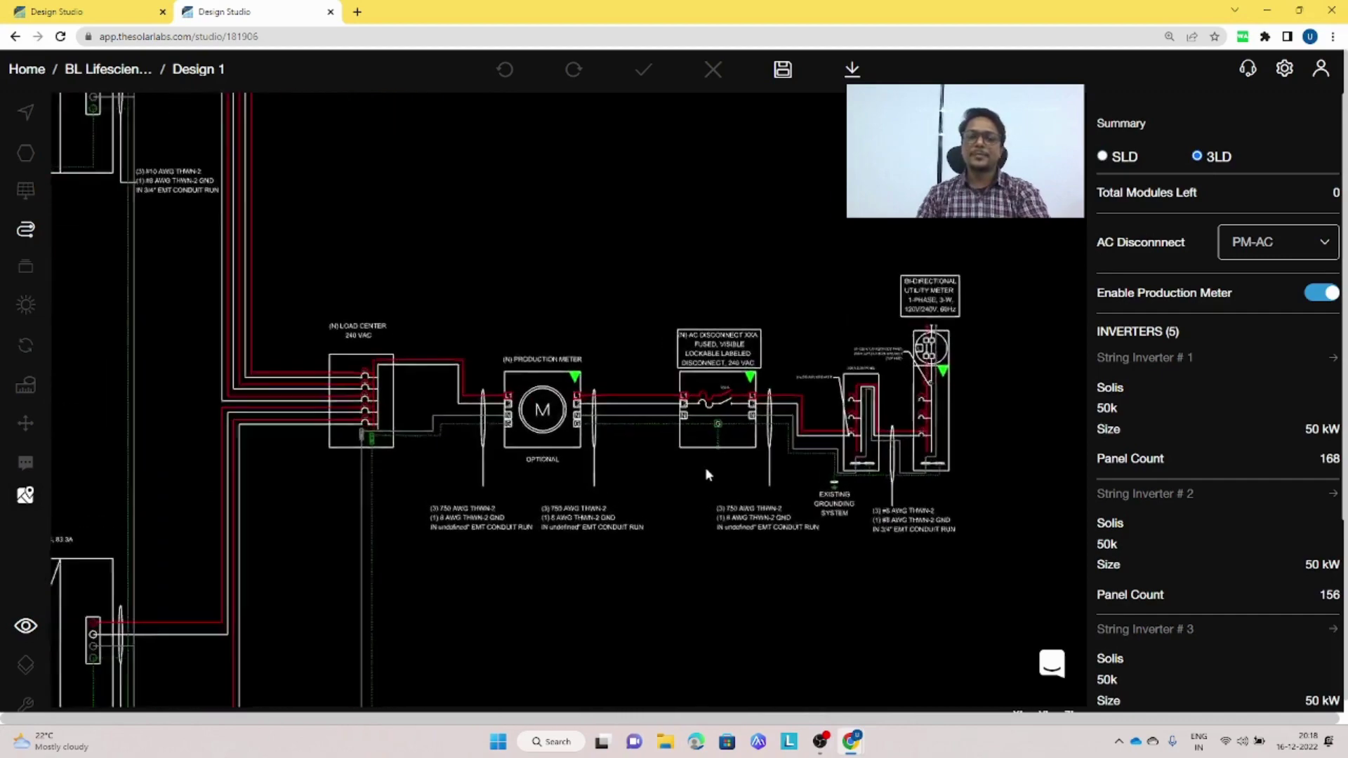
pyautogui.scroll(-8, 488, 538)
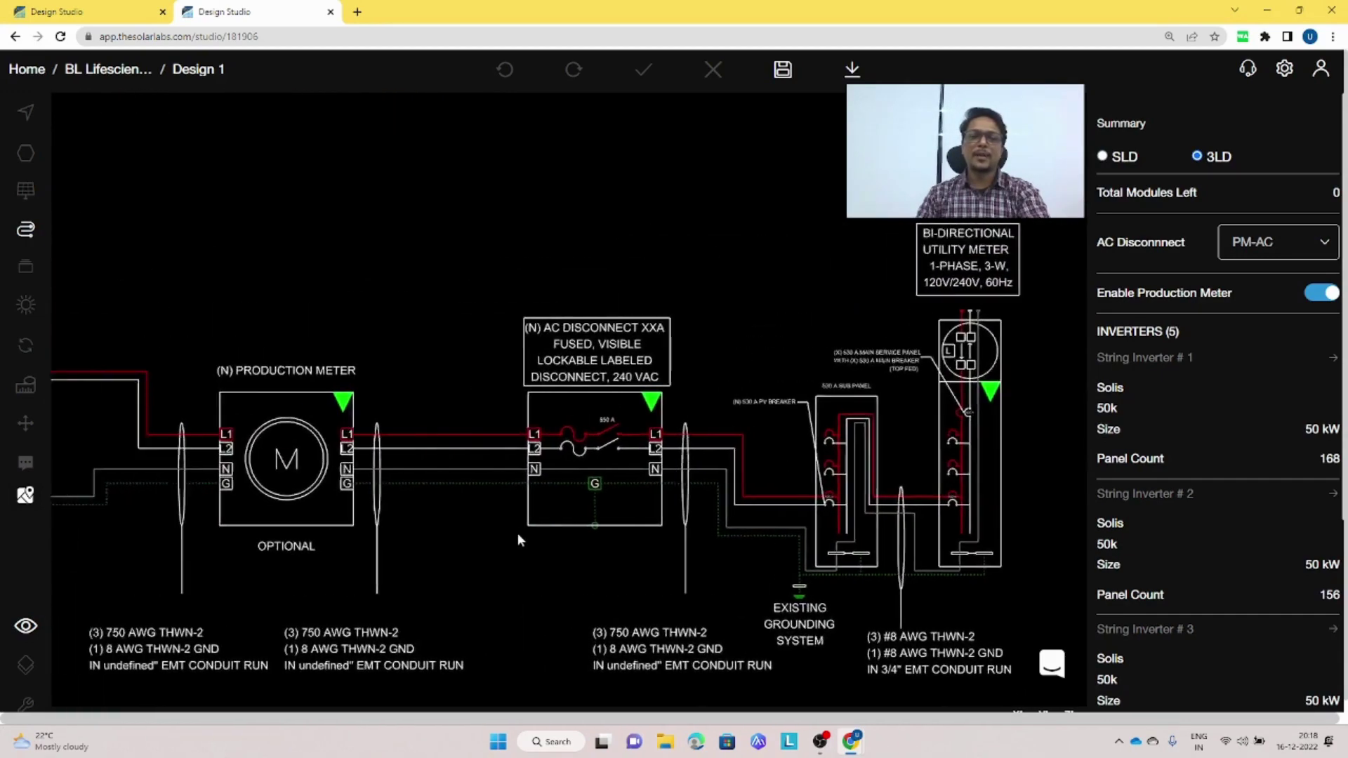
pyautogui.scroll(-5, 172, 511)
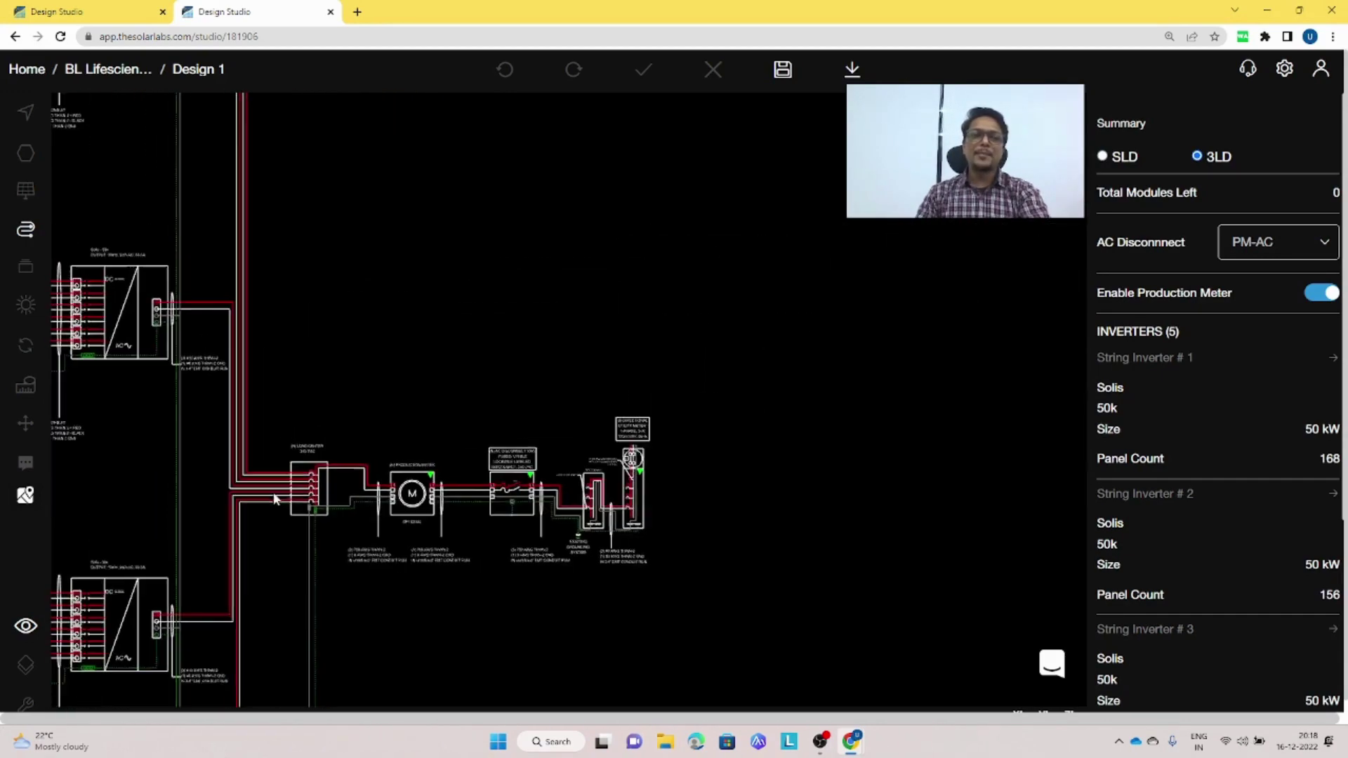
pyautogui.moveTo(149, 495); pyautogui.dragTo(325, 538)
pyautogui.scroll(-4, 319, 529)
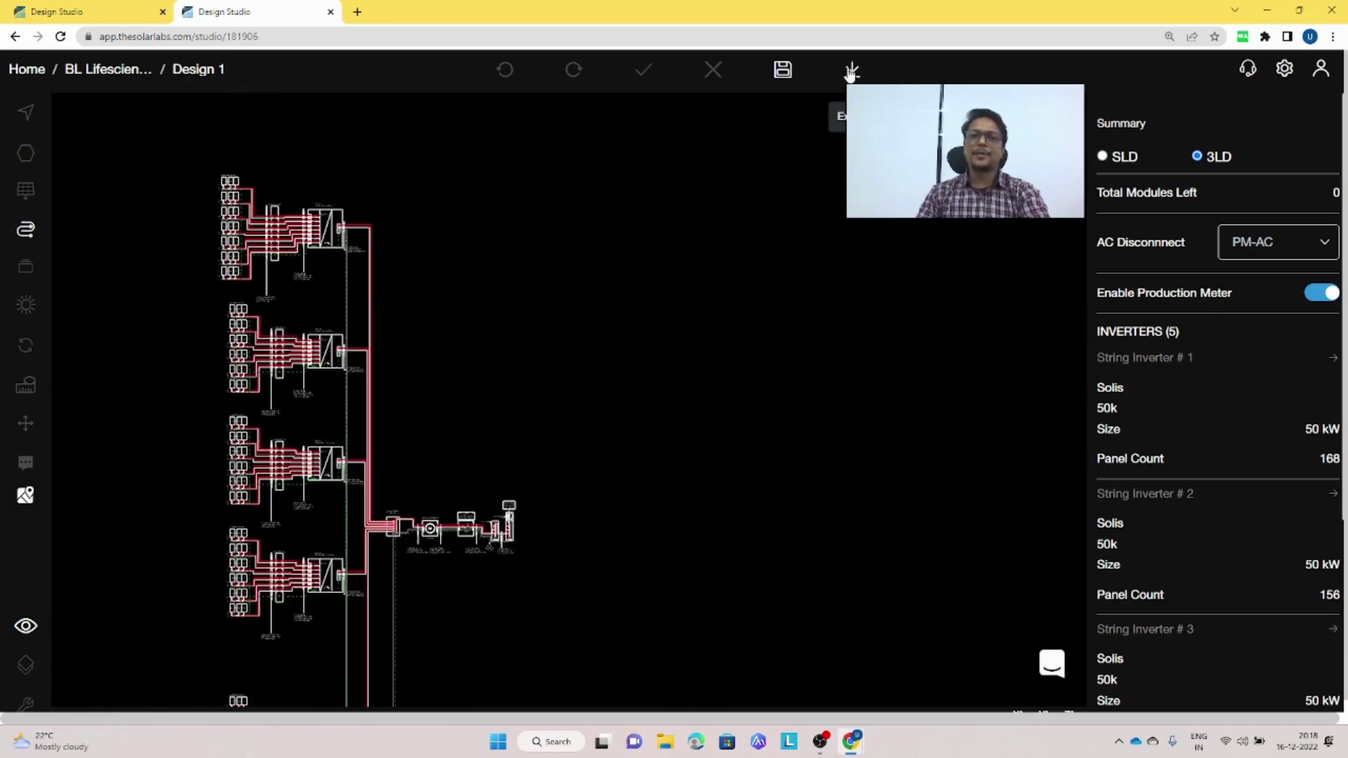
pyautogui.scroll(-2, 296, 482)
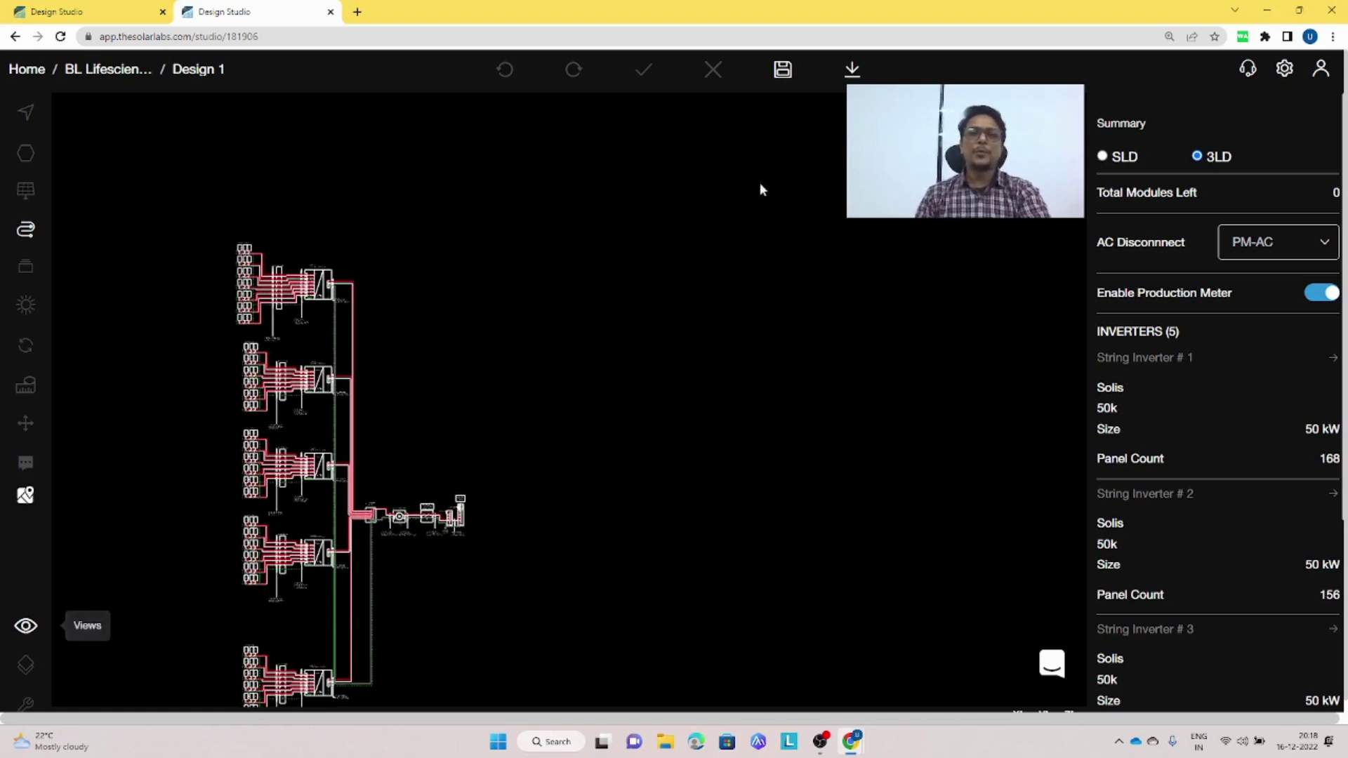
# Bring up the Export dropdown from the toolbar's download icon.
pyautogui.click(851, 70)
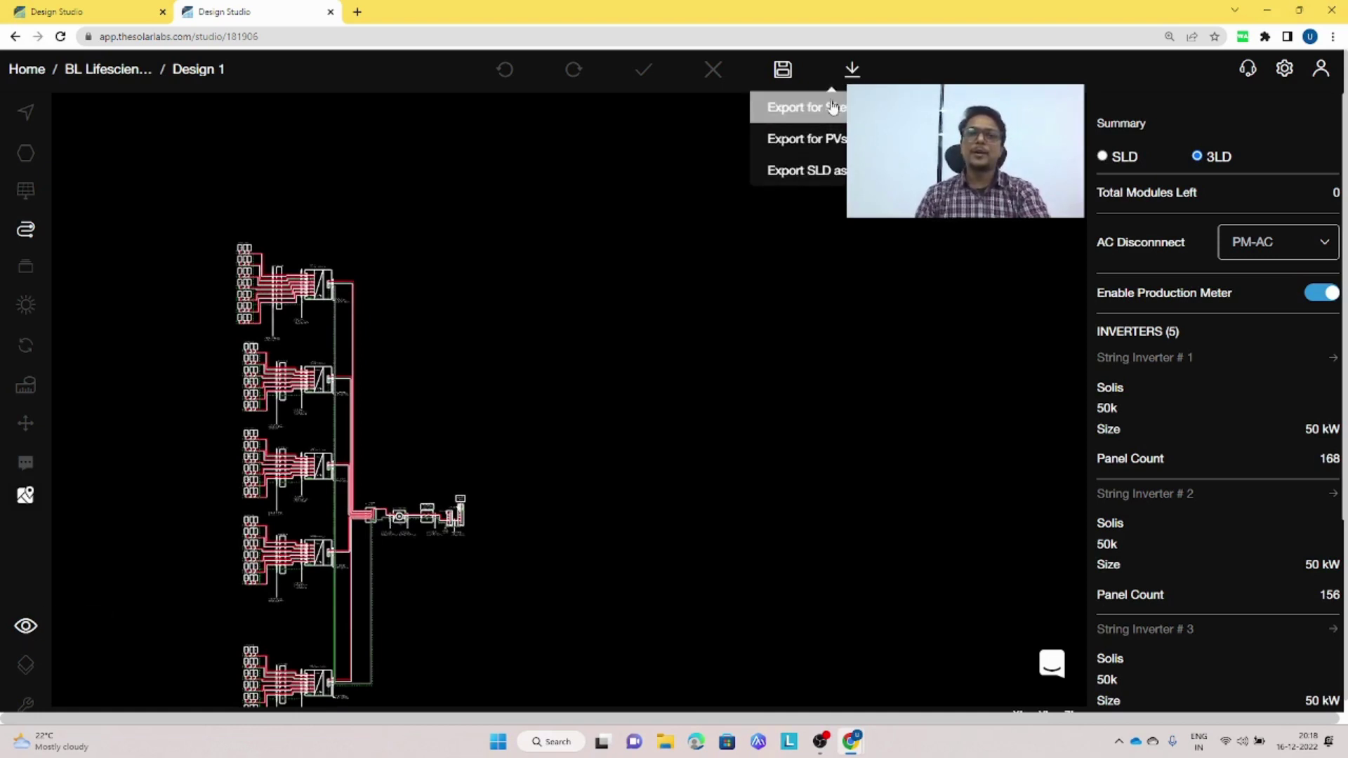